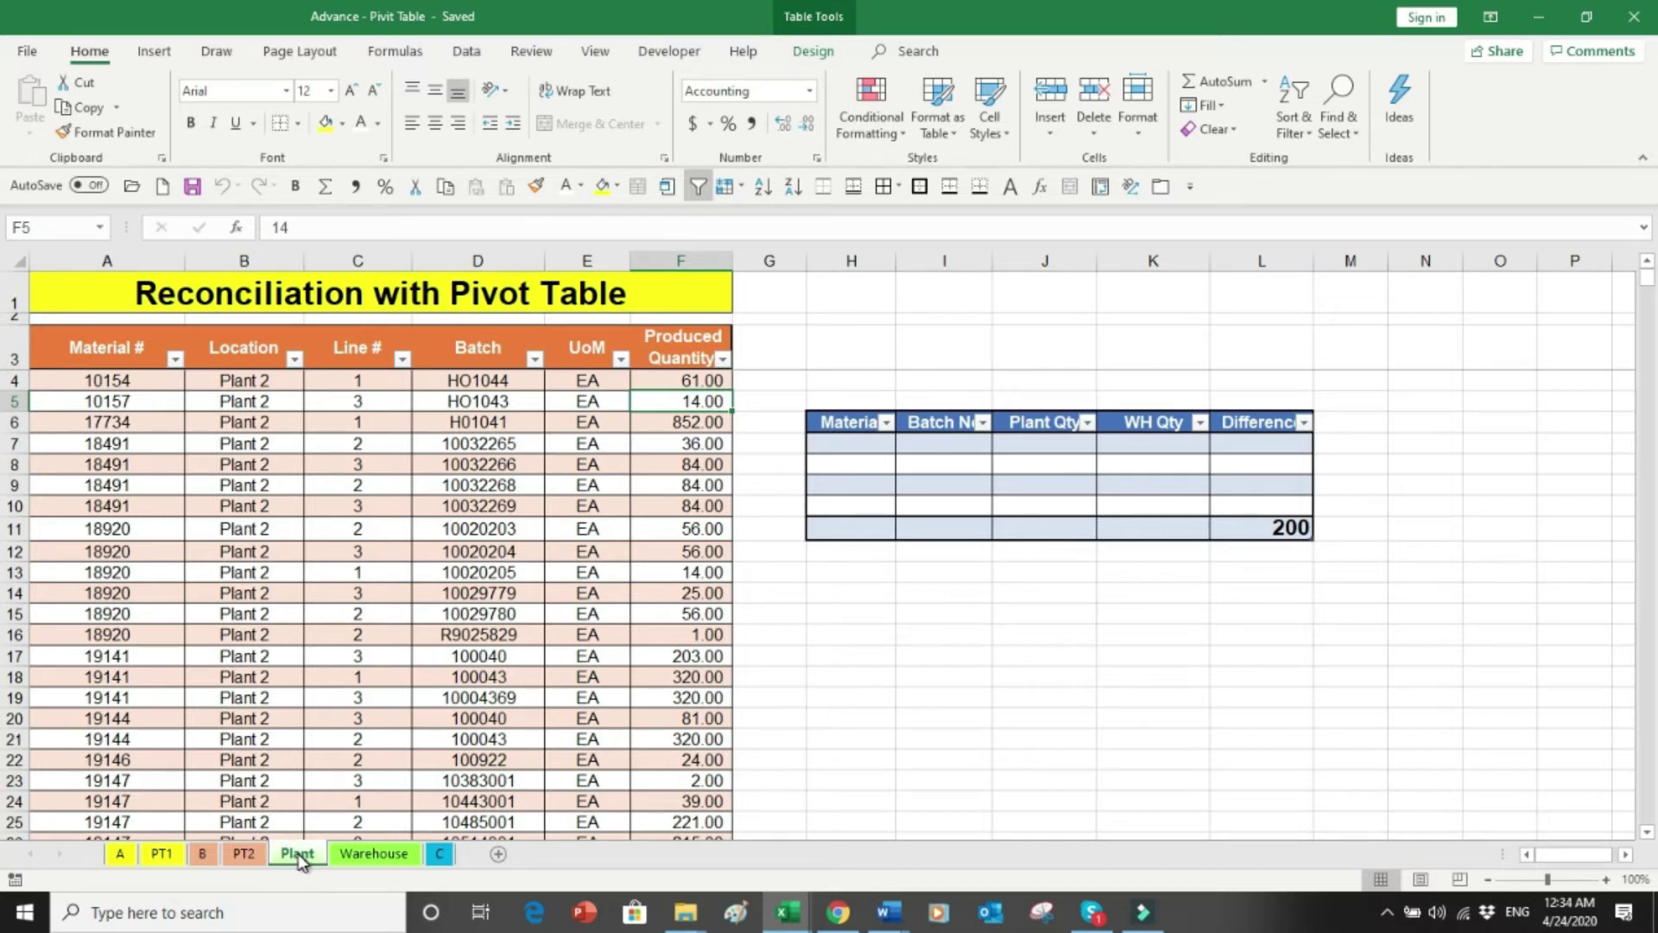
# Step: Select runs of Material #, Location, Line #, Batch, UoM and Produced Quantity values on the Plant sheet
pyautogui.click(298, 507)
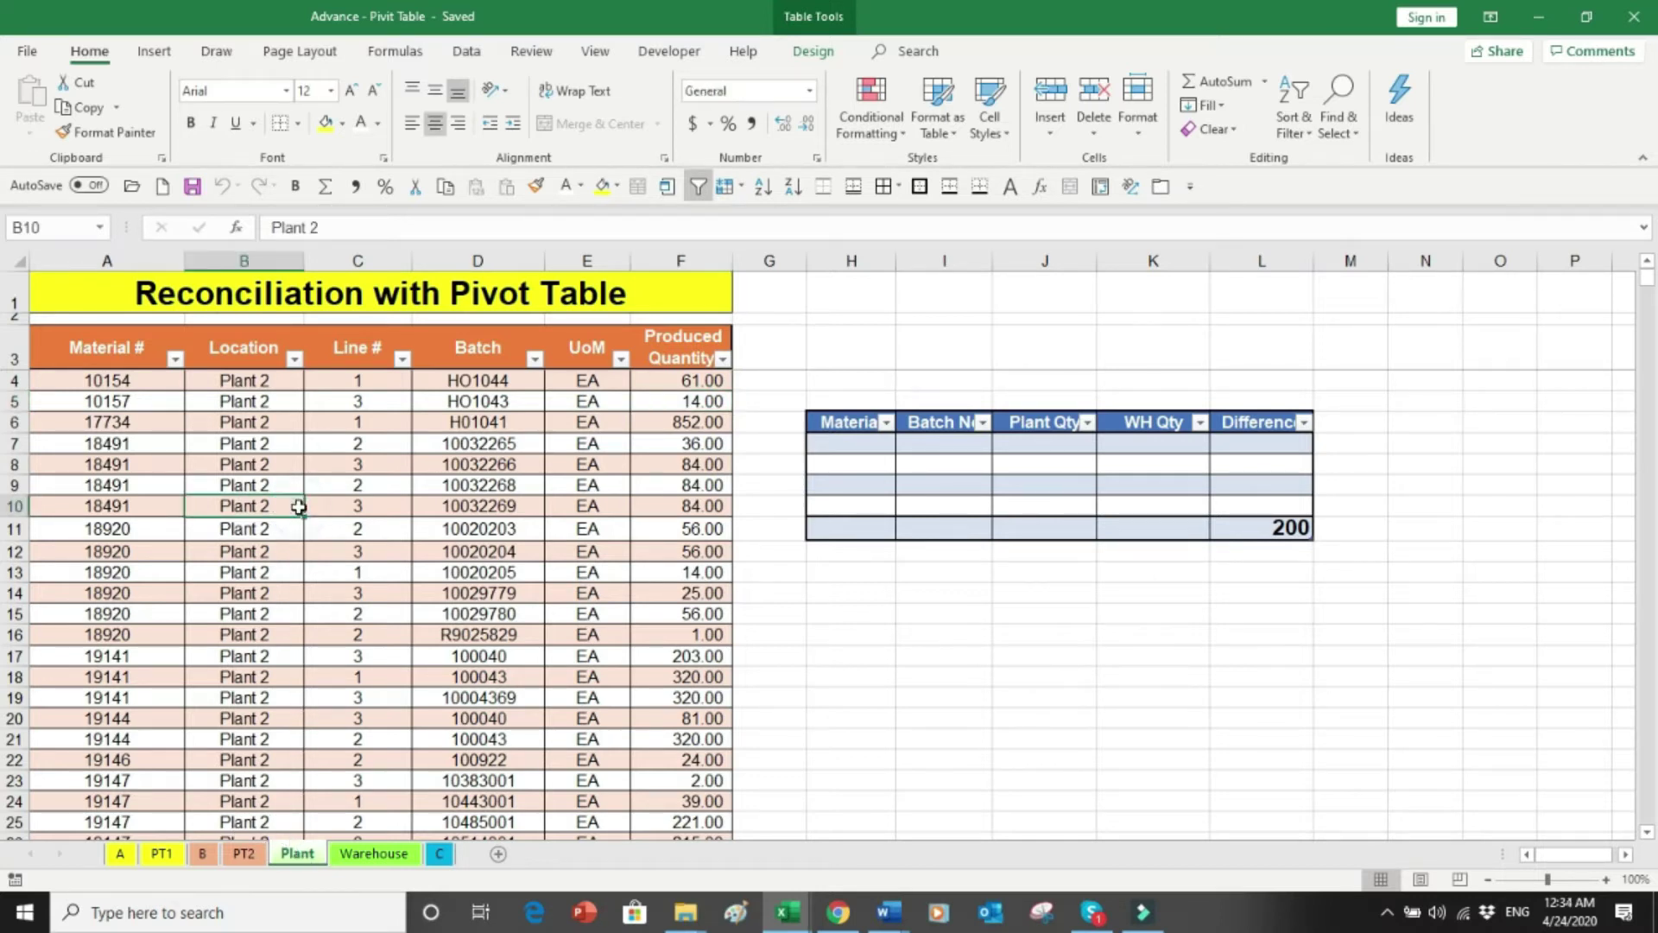
pyautogui.moveTo(112, 380); pyautogui.dragTo(81, 639)
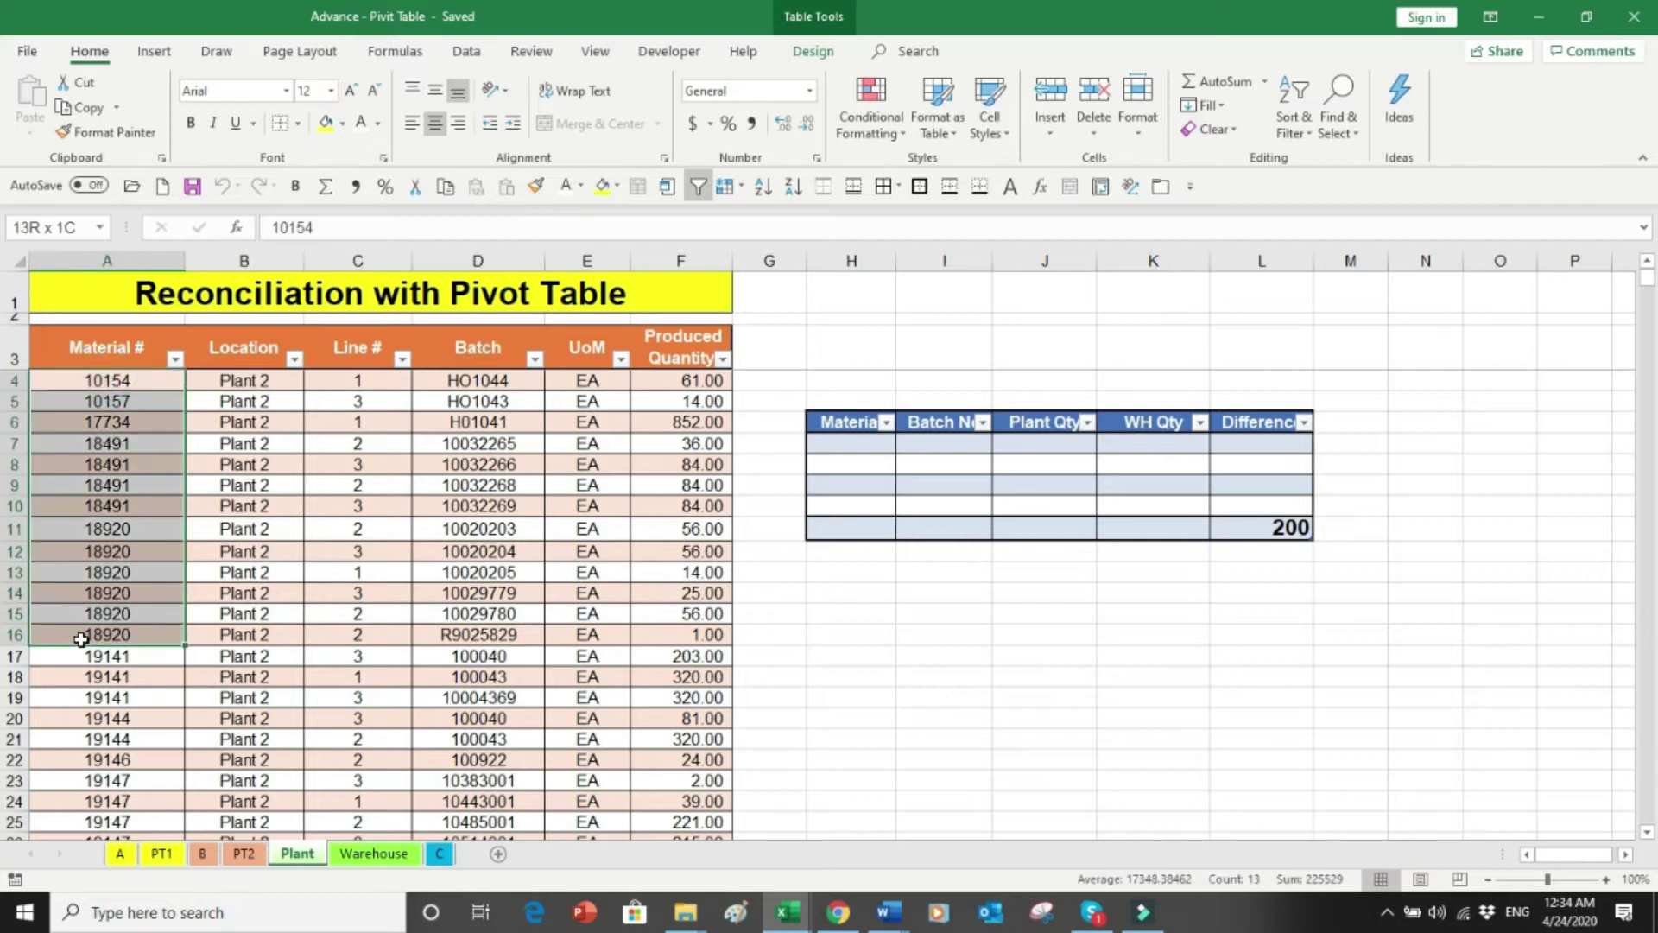
pyautogui.moveTo(245, 414); pyautogui.dragTo(222, 581)
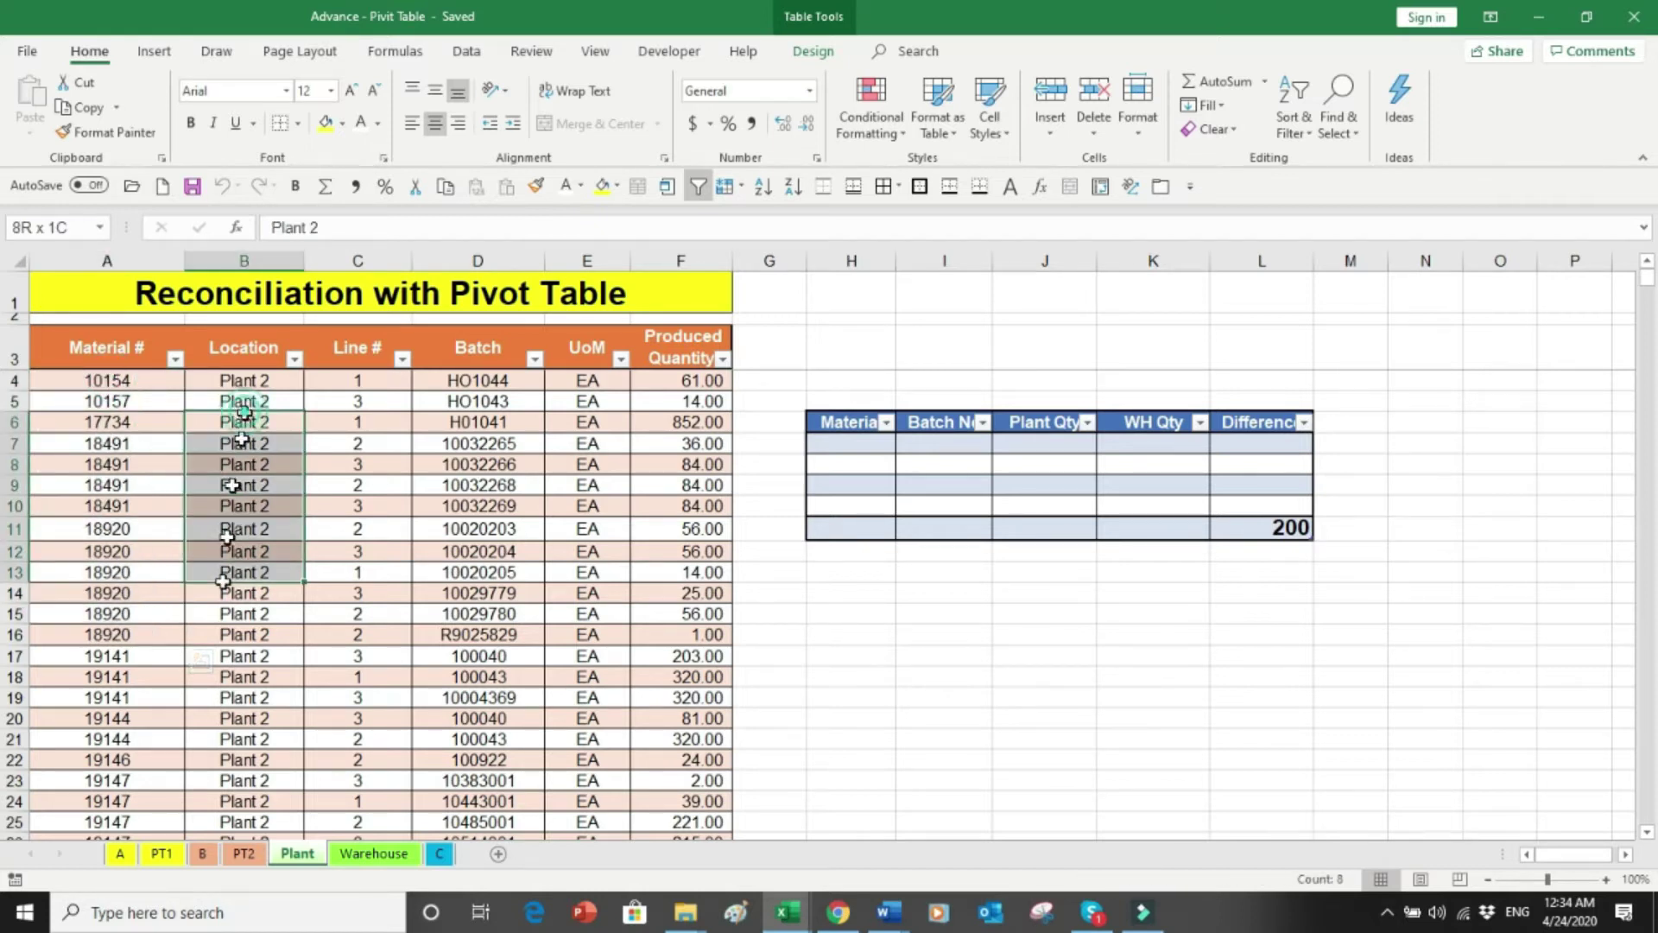
pyautogui.moveTo(363, 421); pyautogui.dragTo(350, 602)
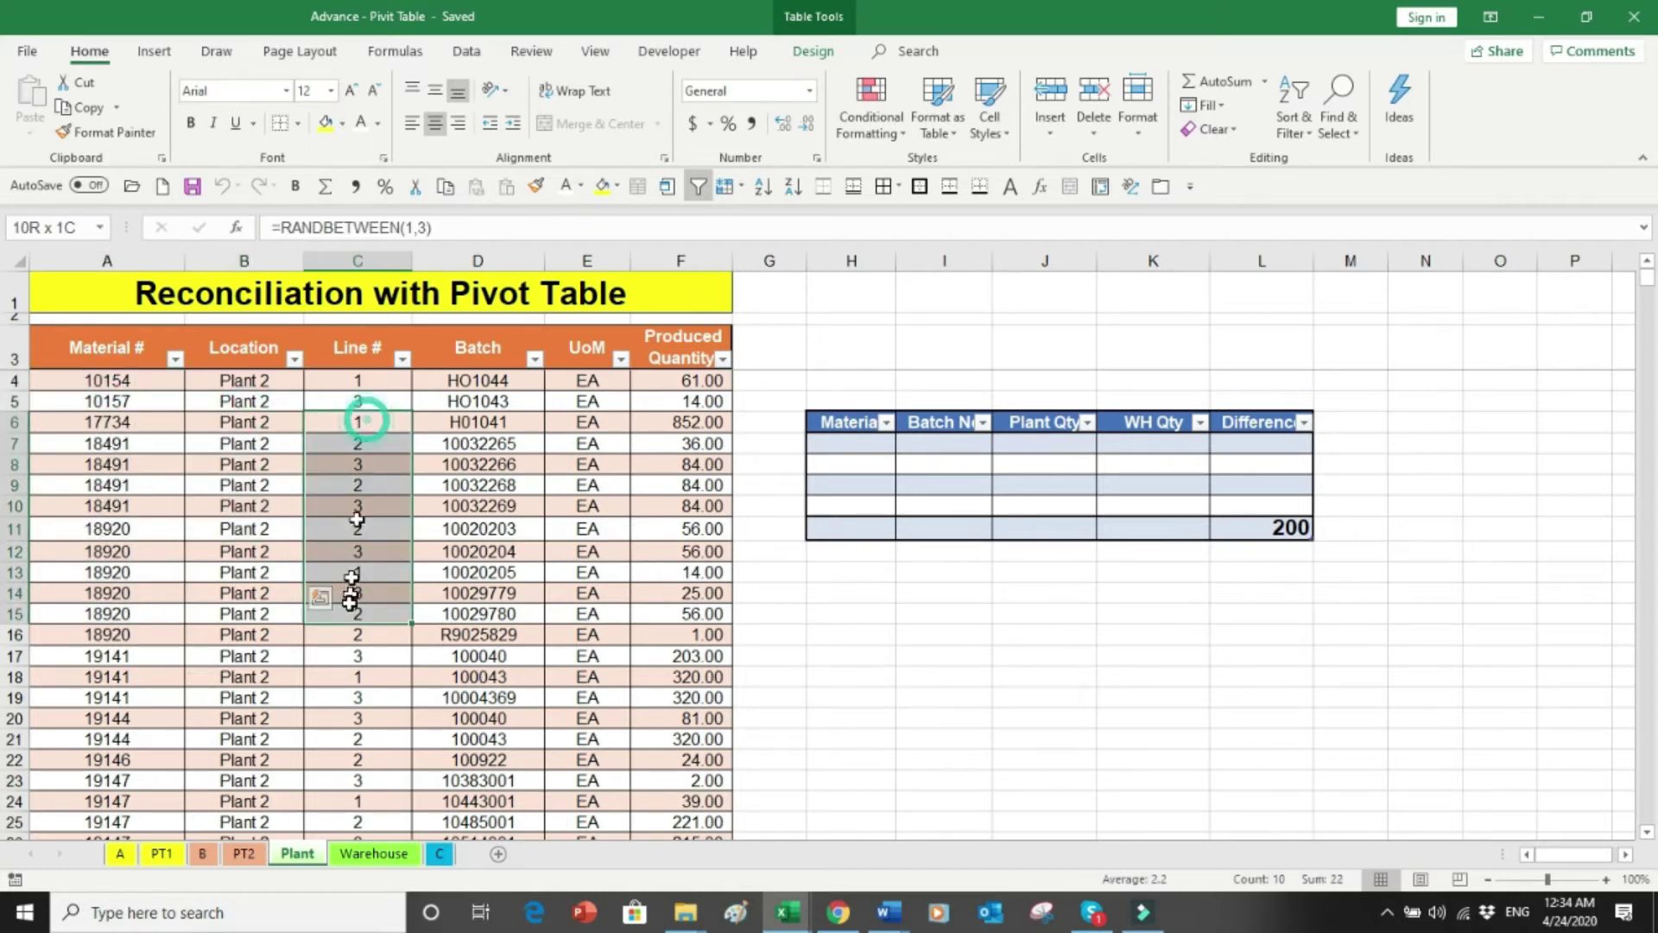
pyautogui.moveTo(505, 382); pyautogui.dragTo(451, 646)
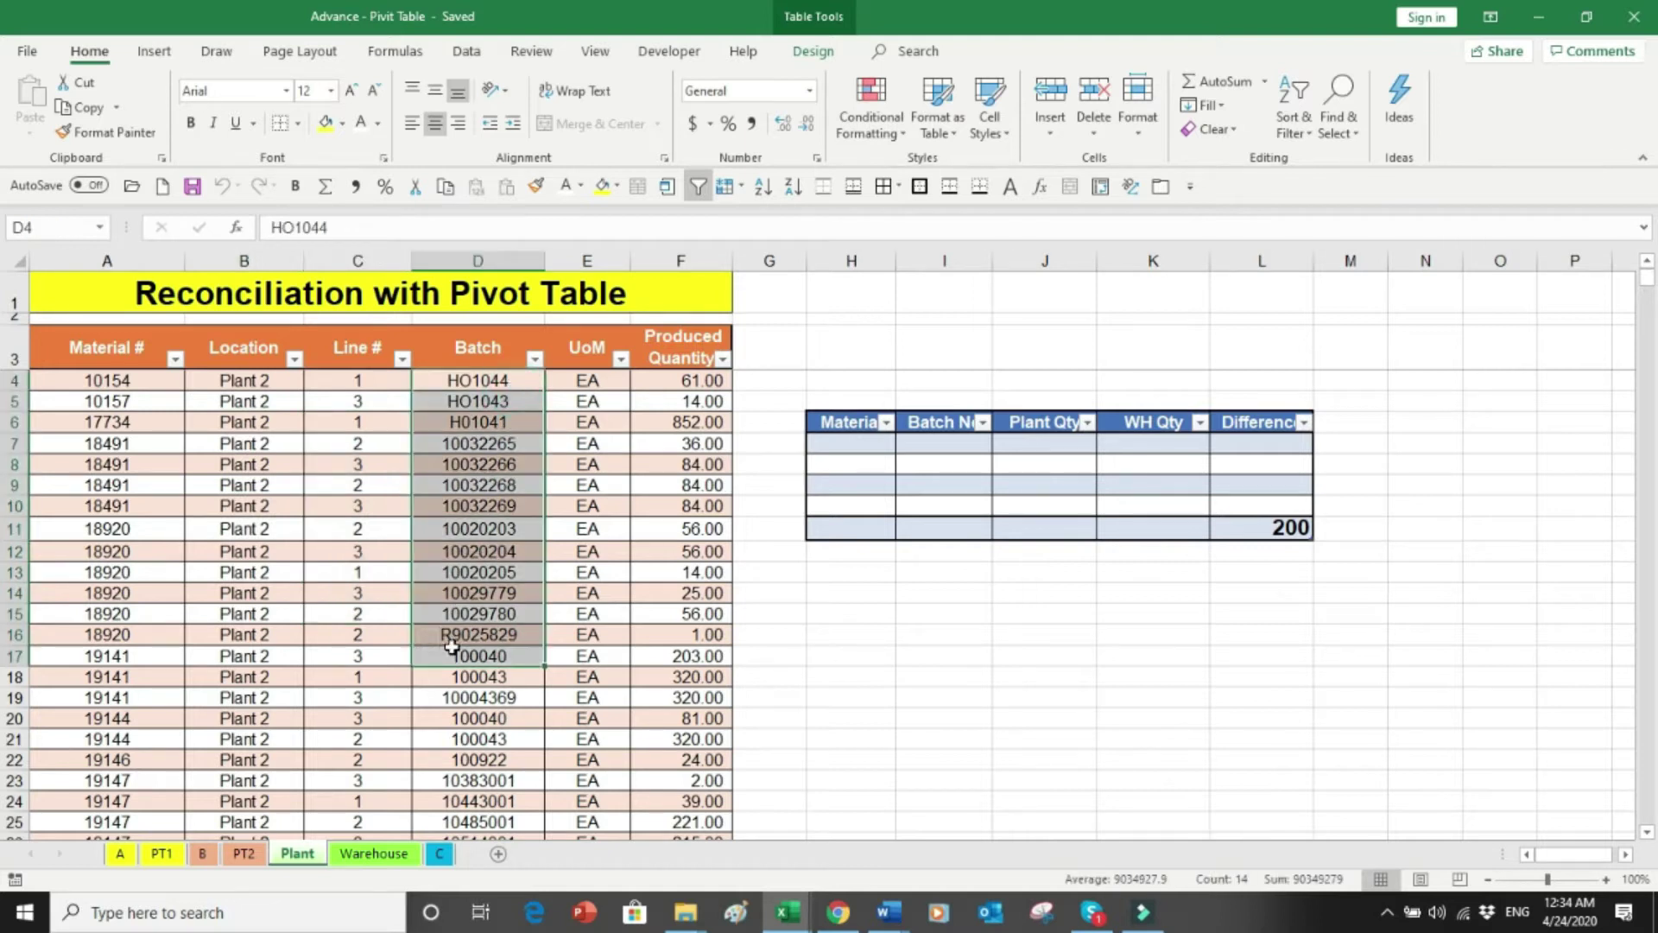
pyautogui.click(587, 423)
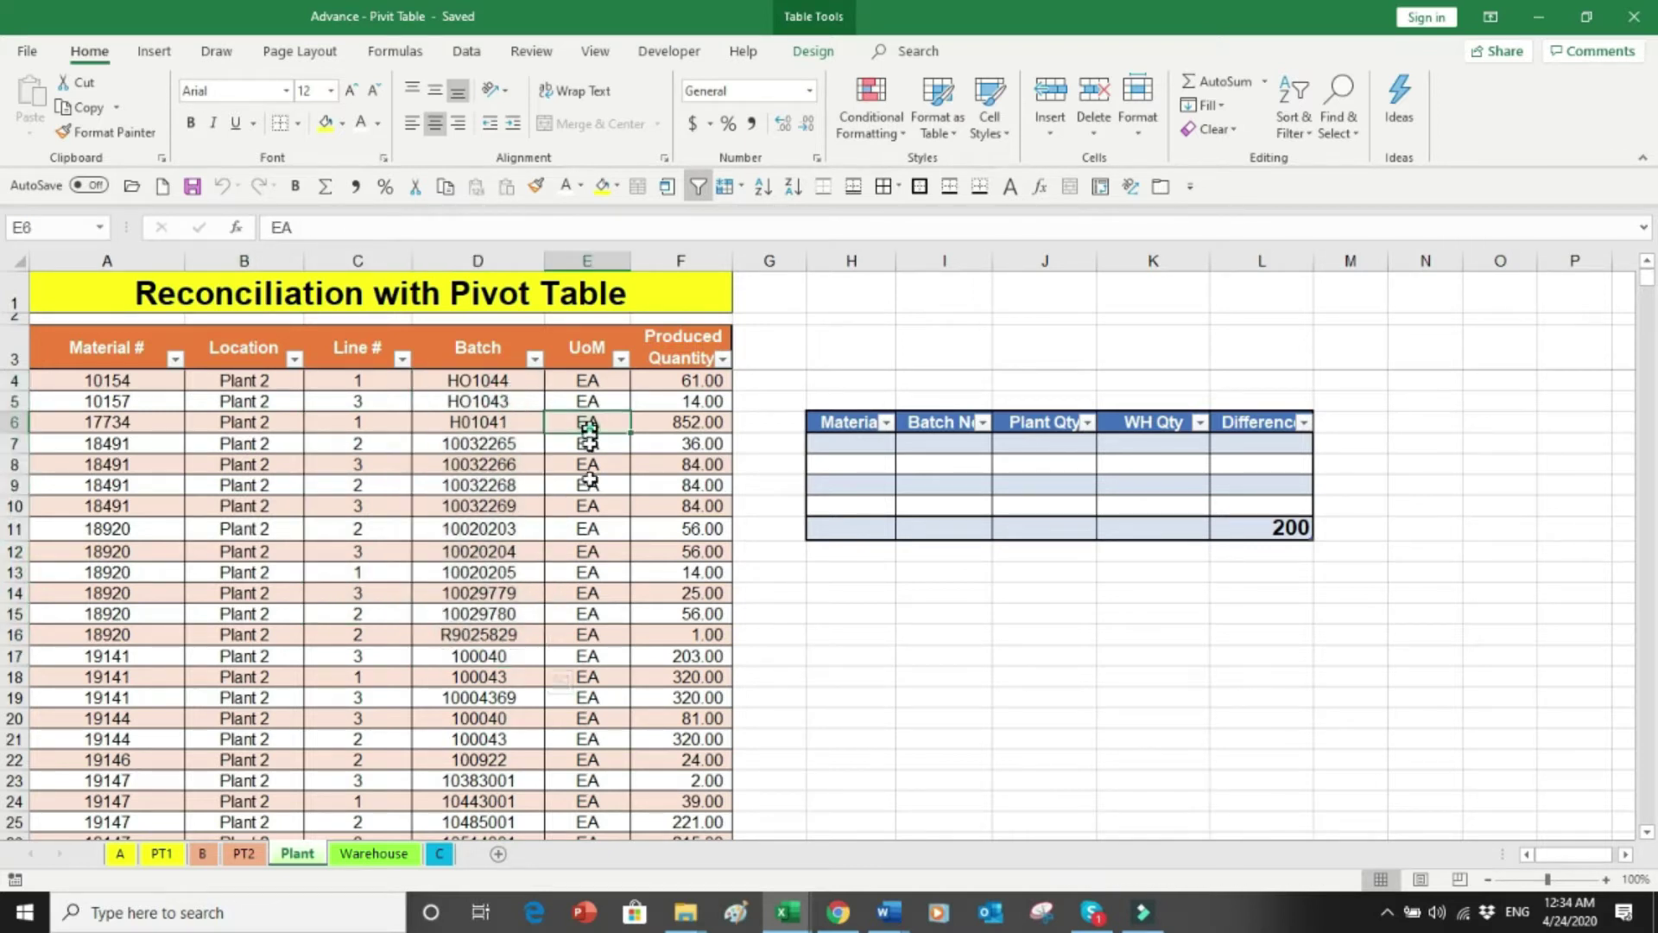
pyautogui.moveTo(589, 443); pyautogui.dragTo(591, 594)
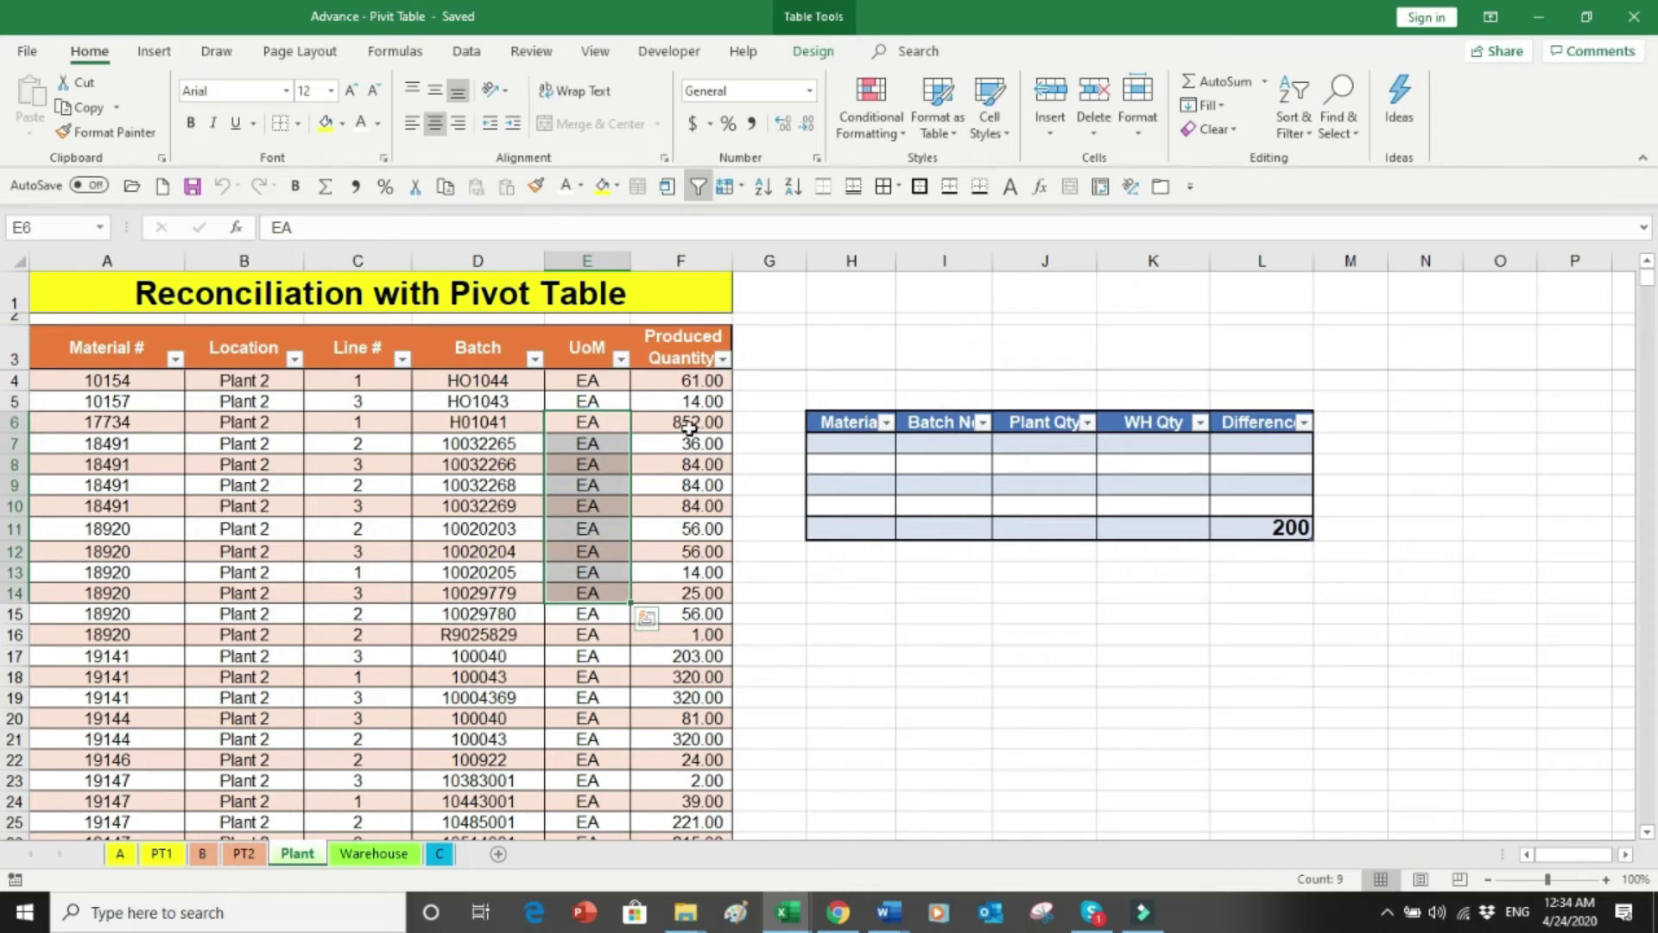
pyautogui.moveTo(690, 401); pyautogui.dragTo(691, 615)
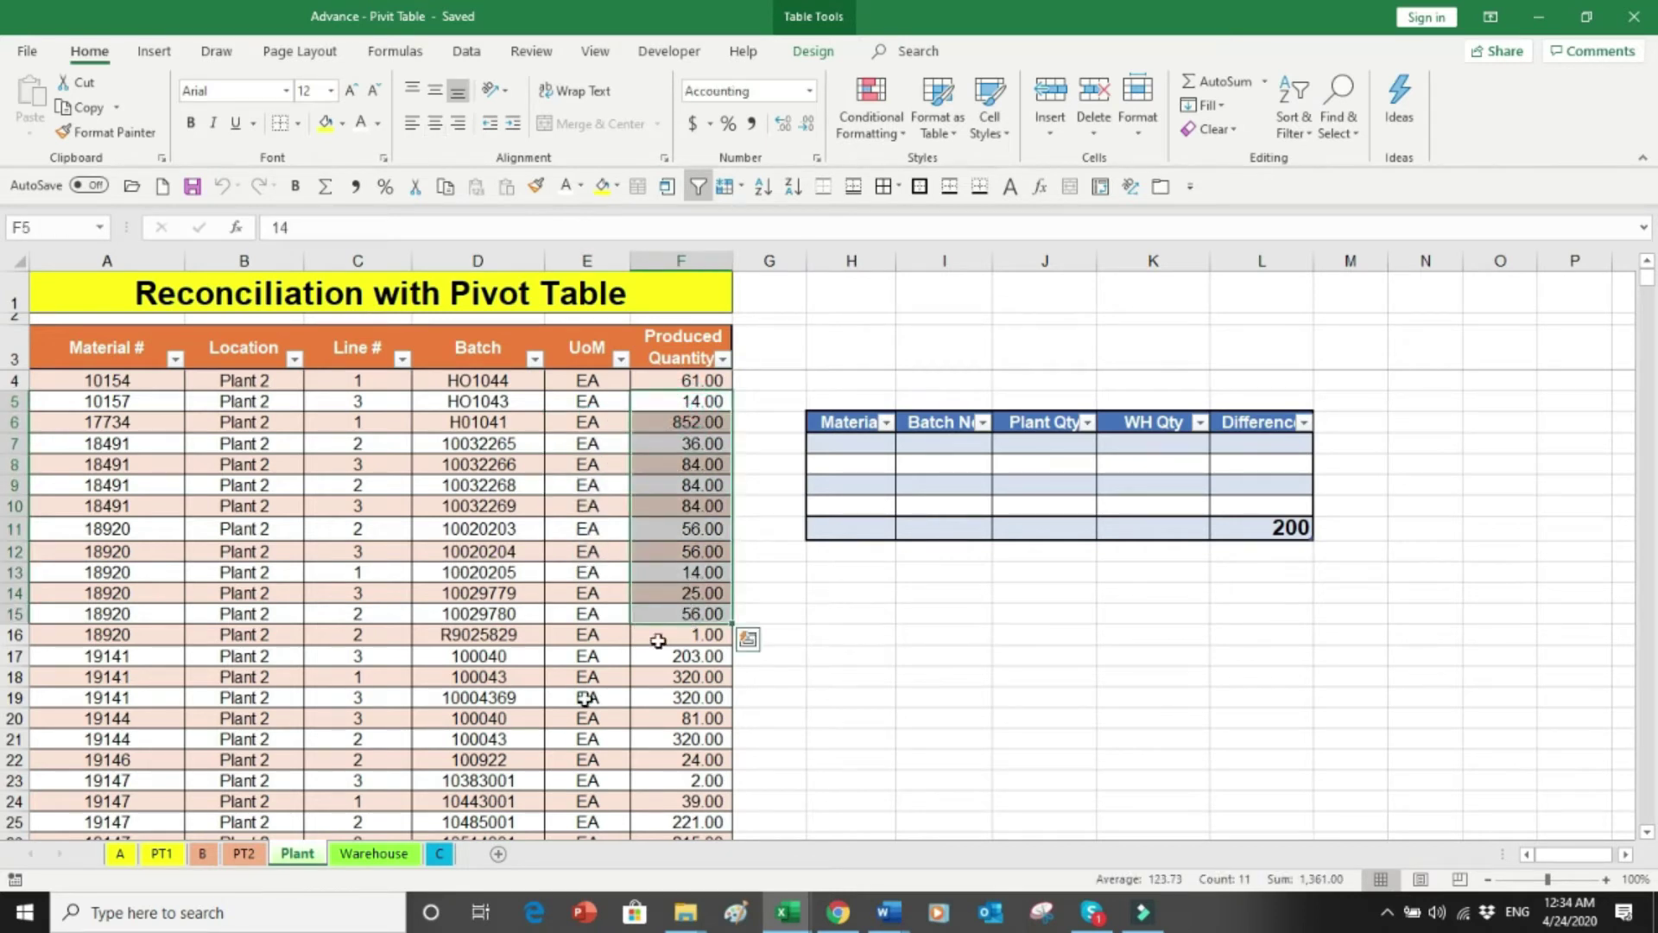
# Step: On the Warehouse sheet, select runs of cSKU #, Batch #, UoM, received quantity, Weight / box and Received by
pyautogui.click(375, 853)
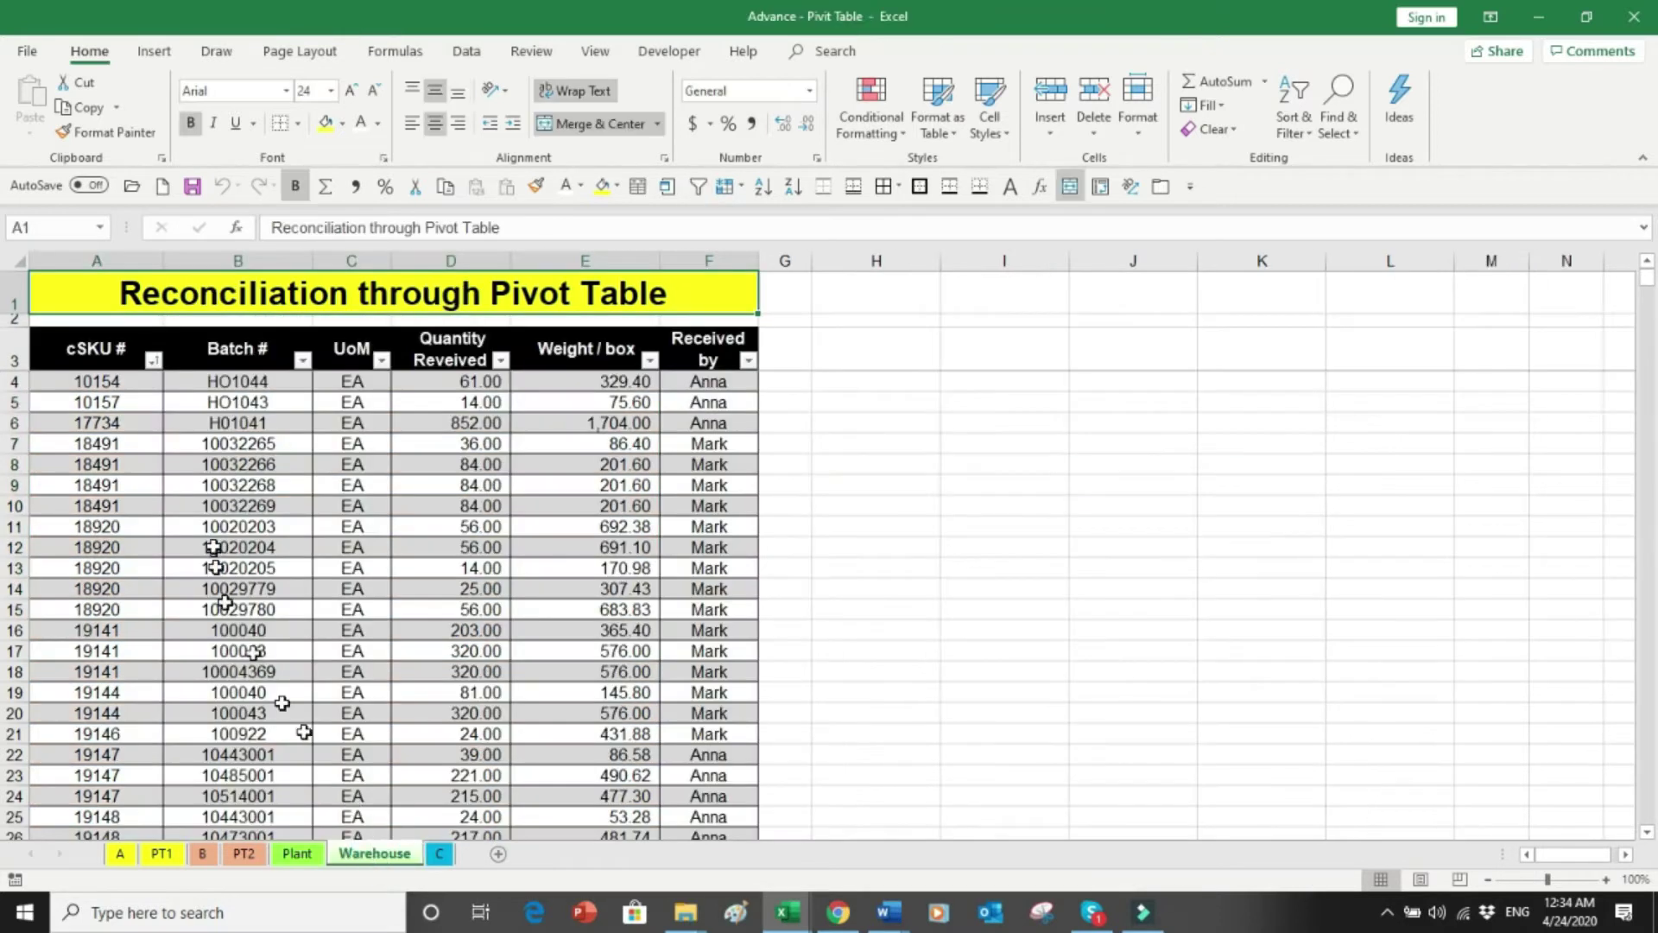
pyautogui.moveTo(108, 400); pyautogui.dragTo(86, 577)
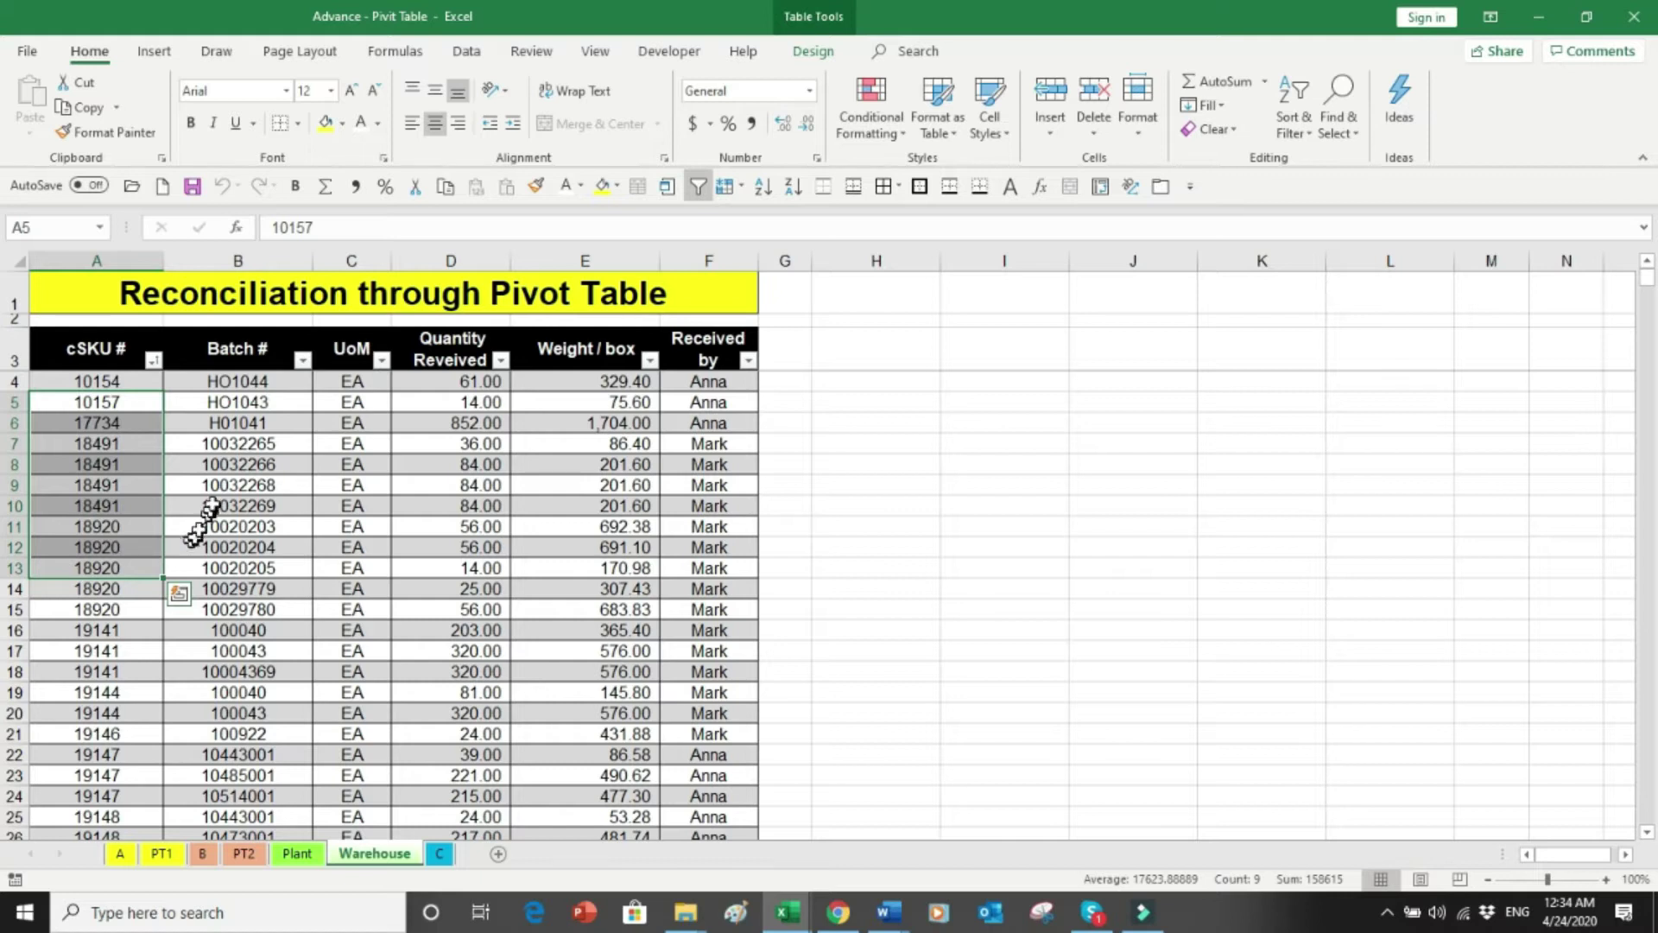
pyautogui.moveTo(226, 467); pyautogui.dragTo(233, 607)
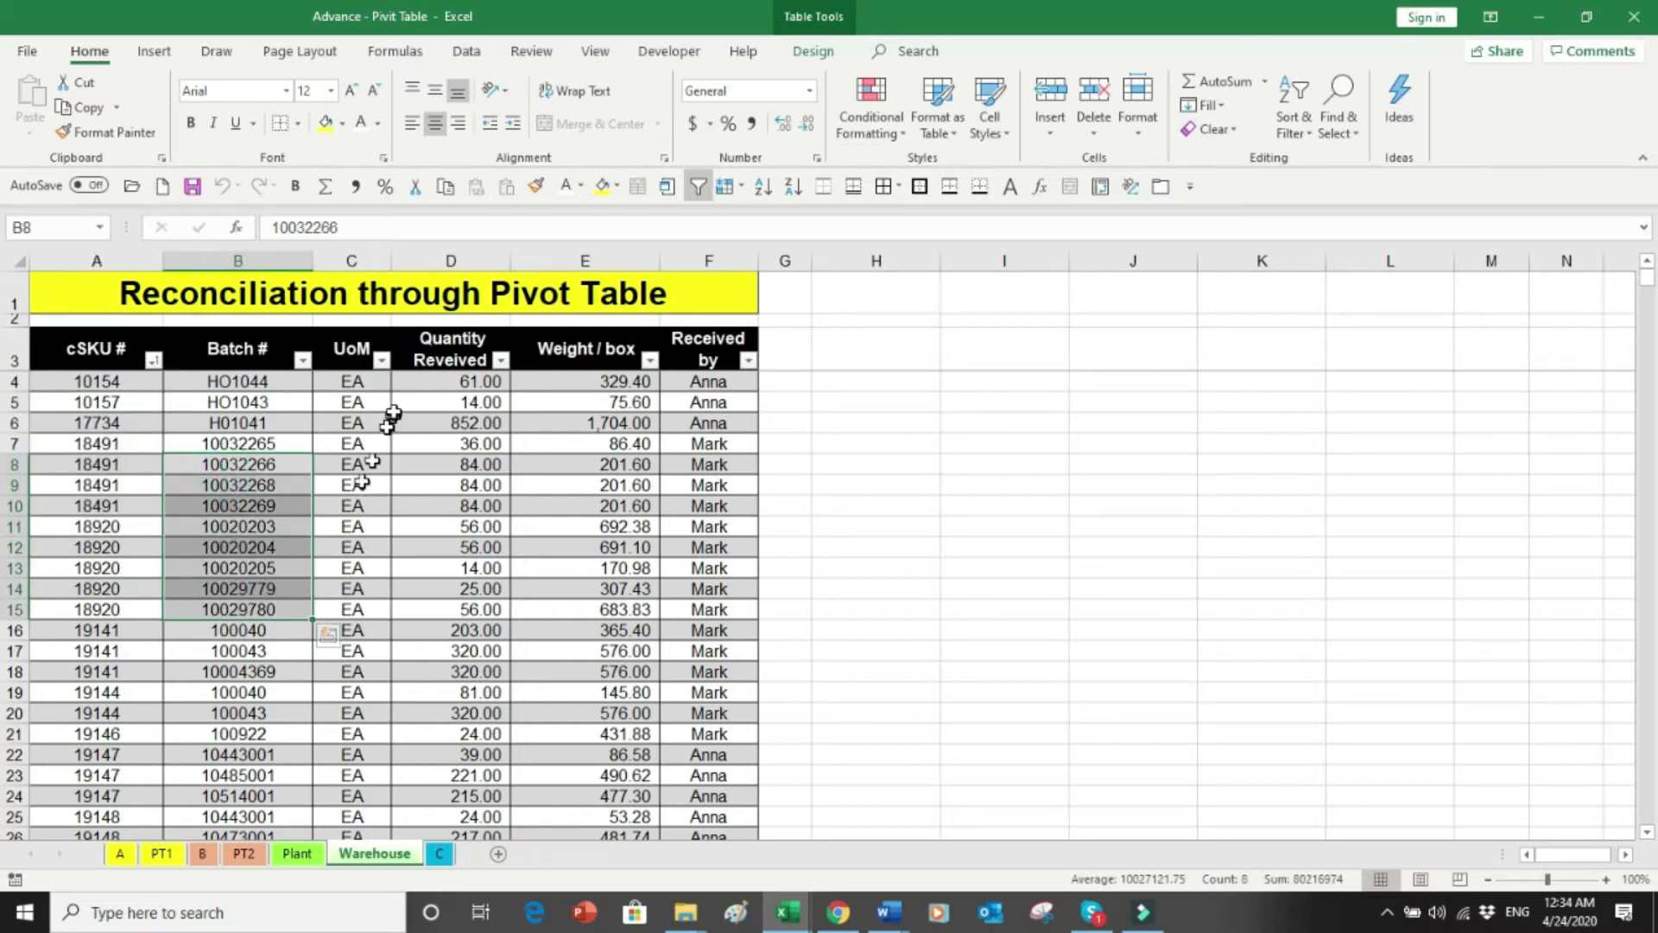
pyautogui.moveTo(354, 402); pyautogui.dragTo(354, 570)
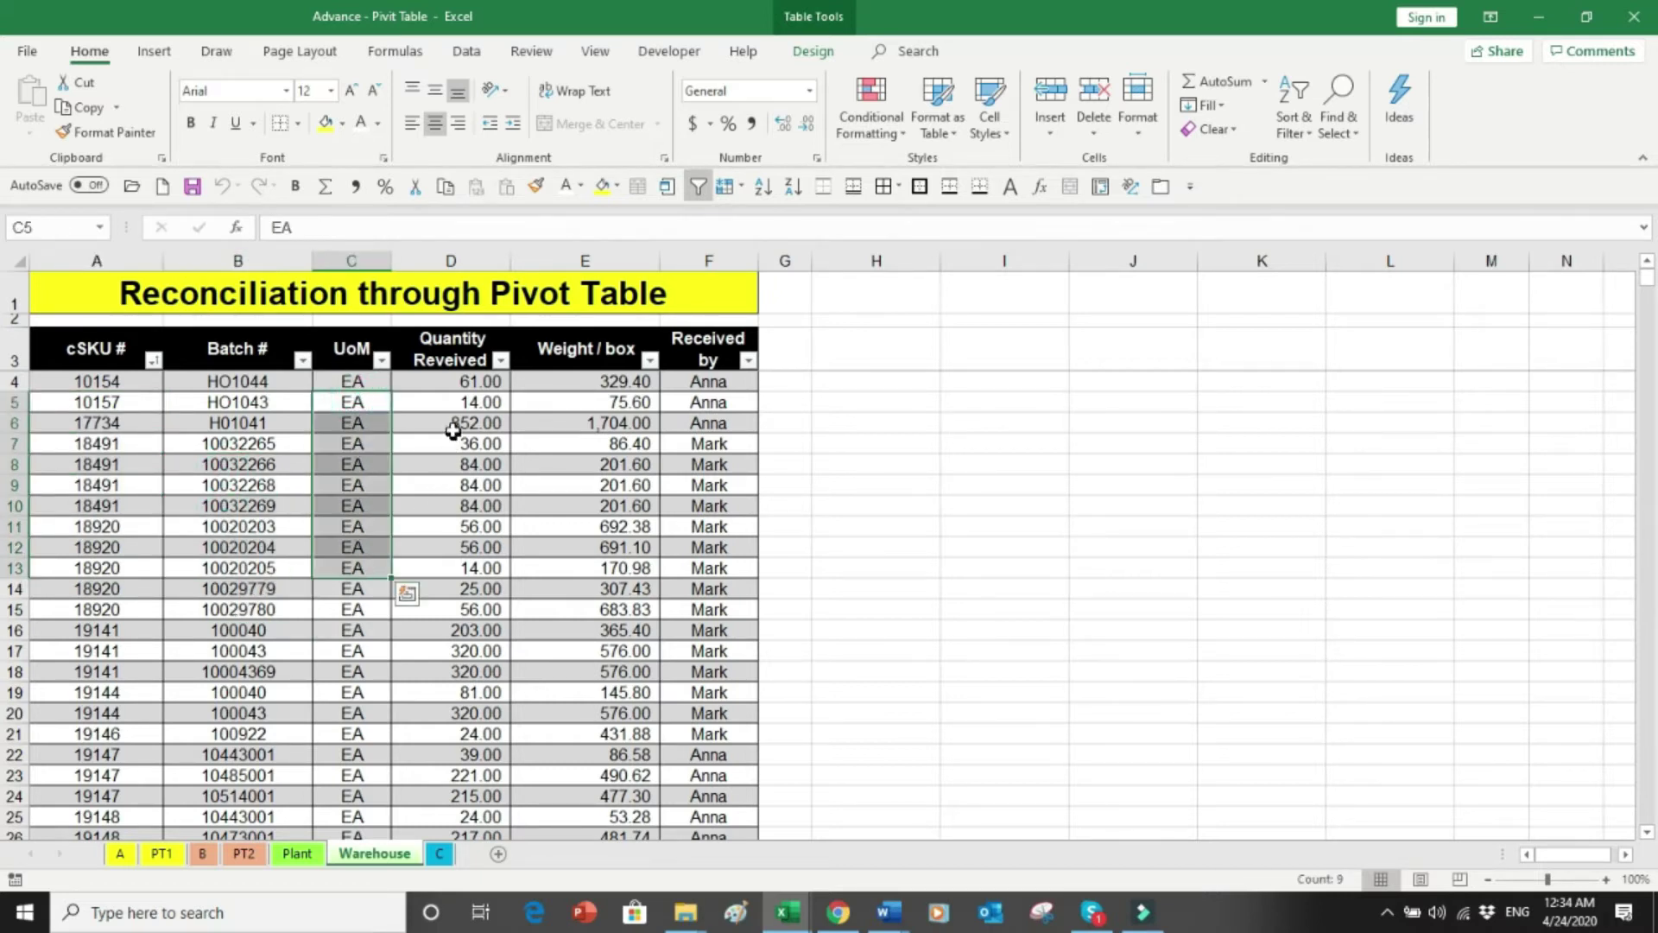
pyautogui.moveTo(449, 425); pyautogui.dragTo(454, 615)
pyautogui.moveTo(612, 414); pyautogui.dragTo(614, 607)
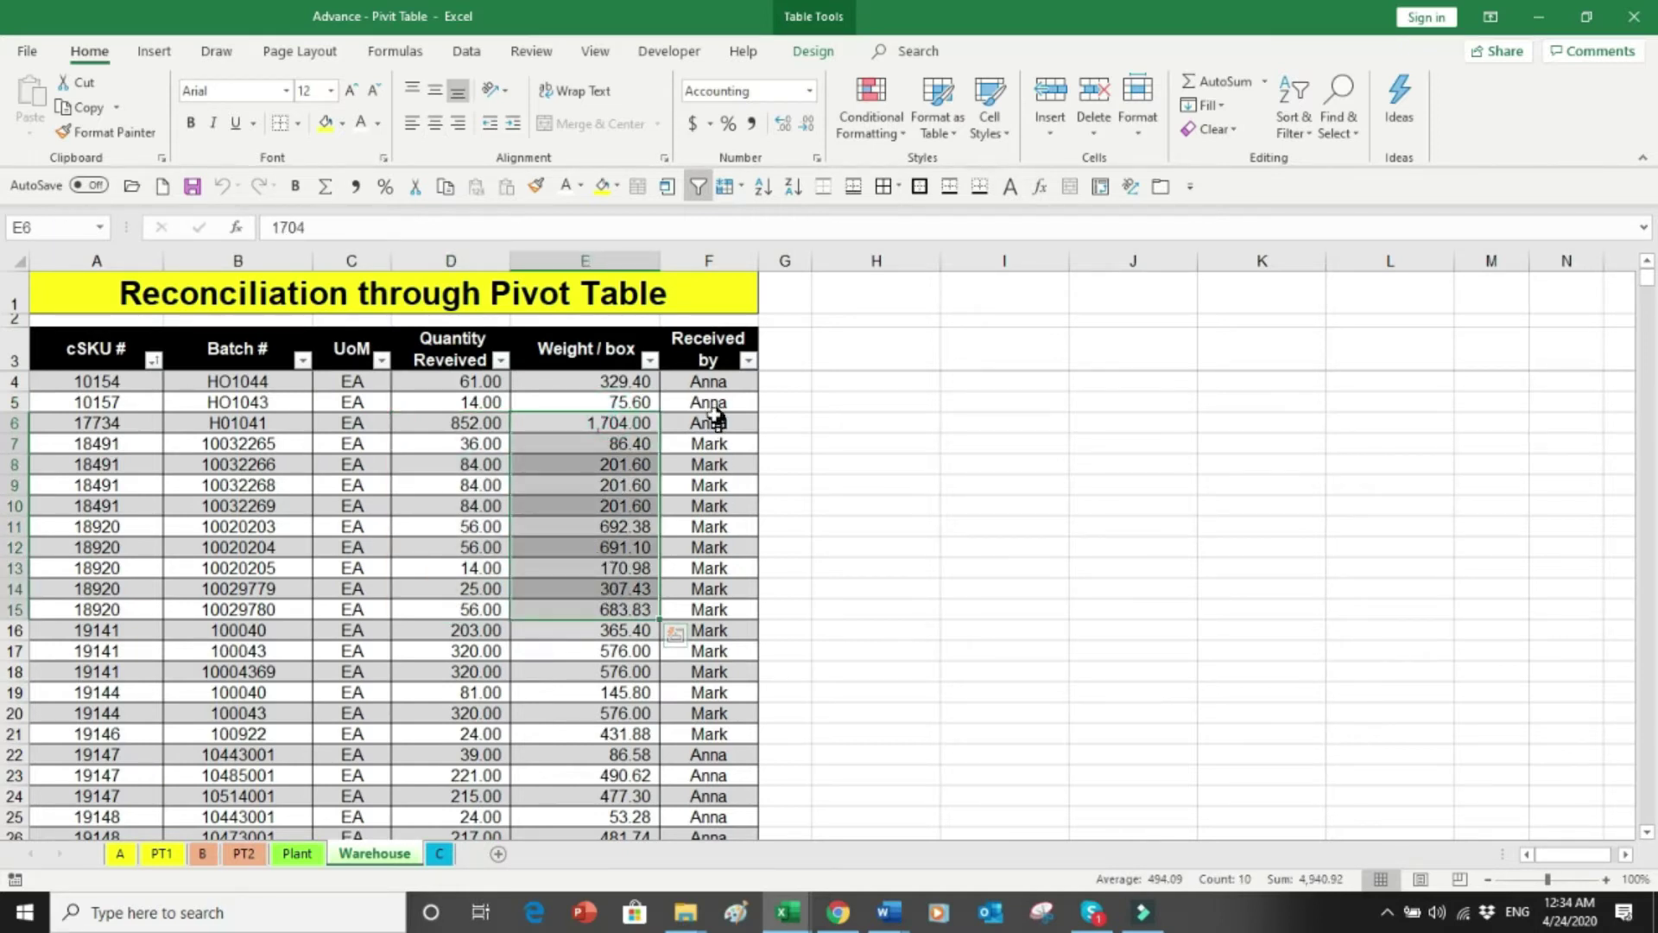
pyautogui.moveTo(707, 402); pyautogui.dragTo(704, 590)
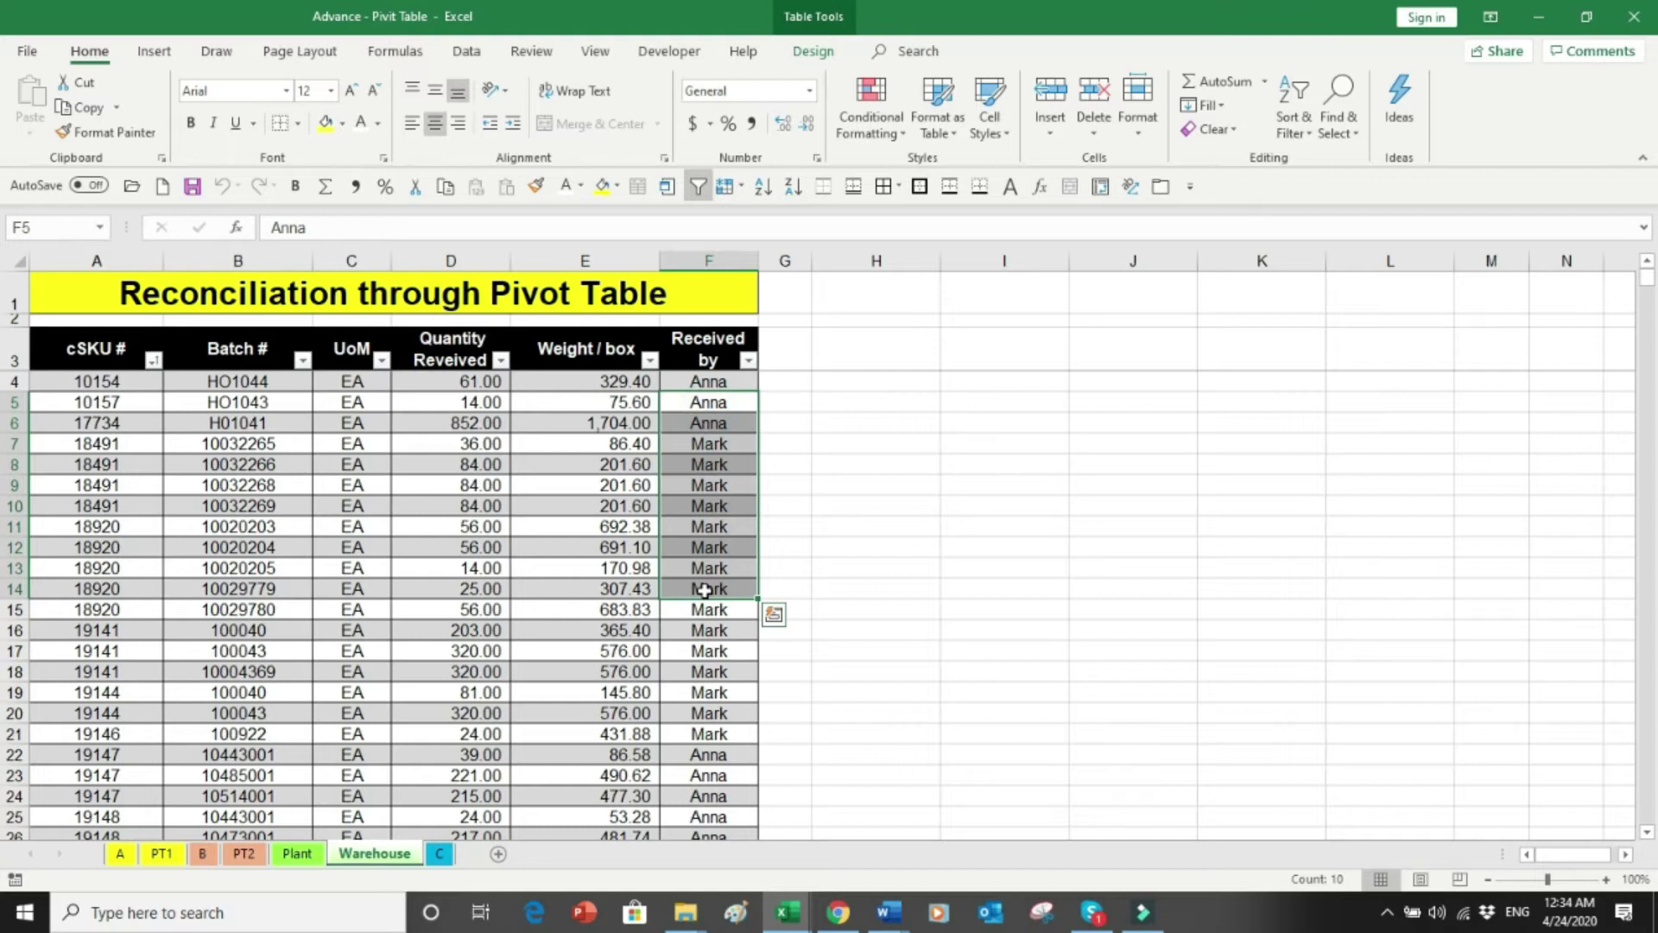
# Step: On the Plant sheet, jump to the bottom of Produced Quantity to see its 245,500.00 total
pyautogui.click(313, 855)
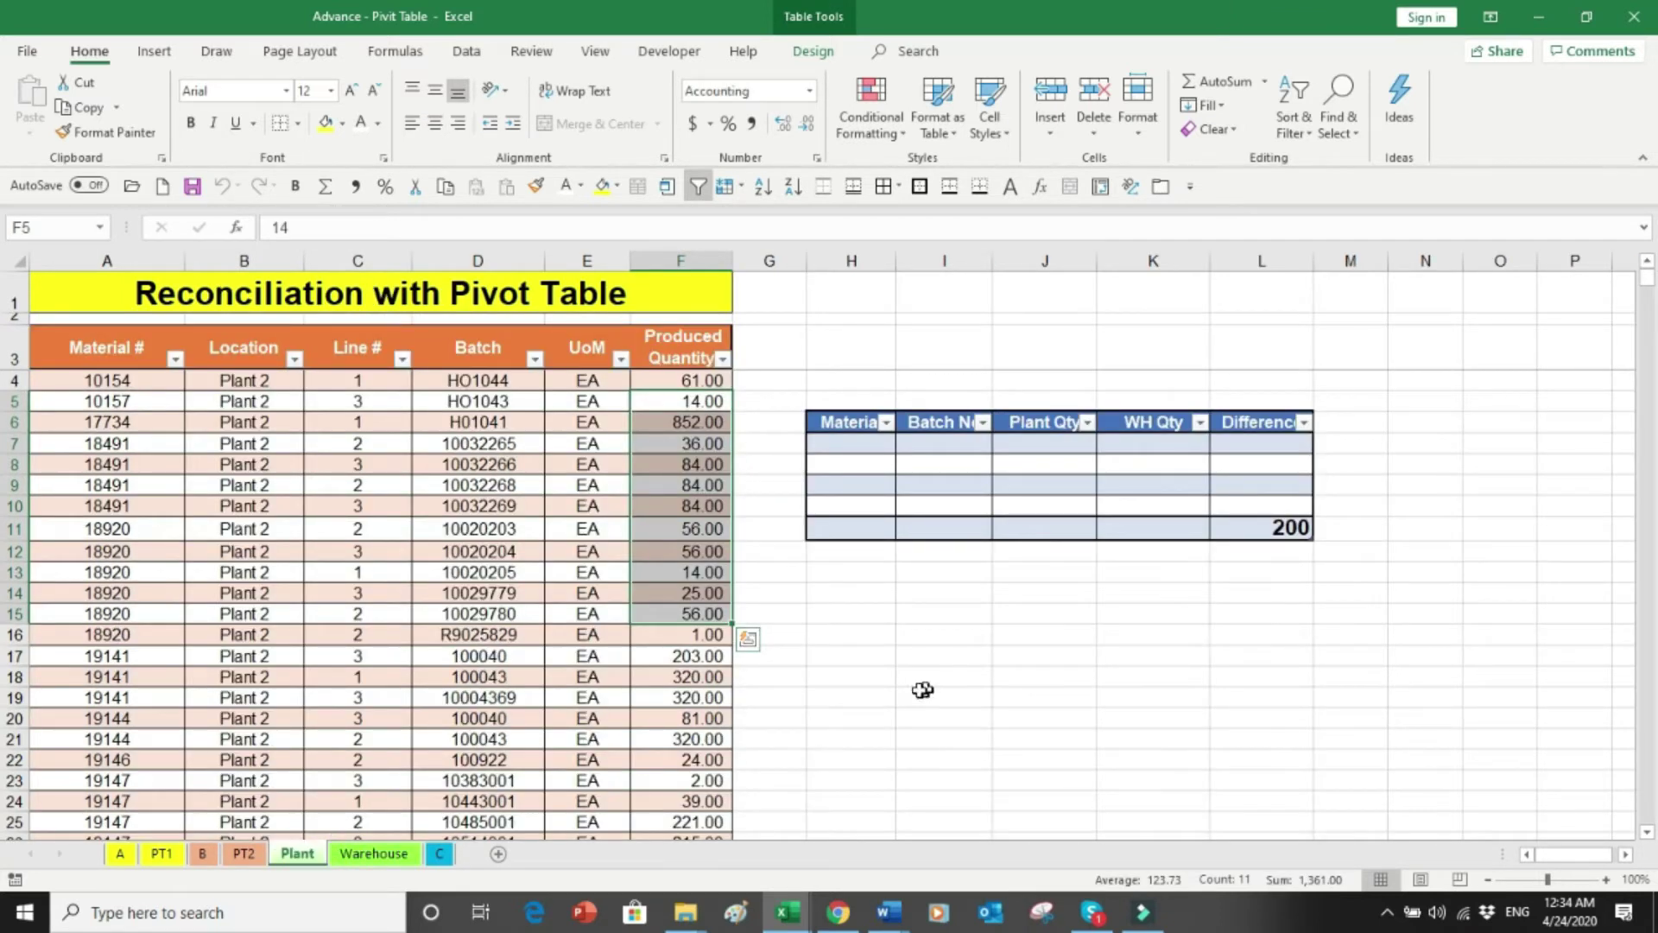
pyautogui.click(666, 718)
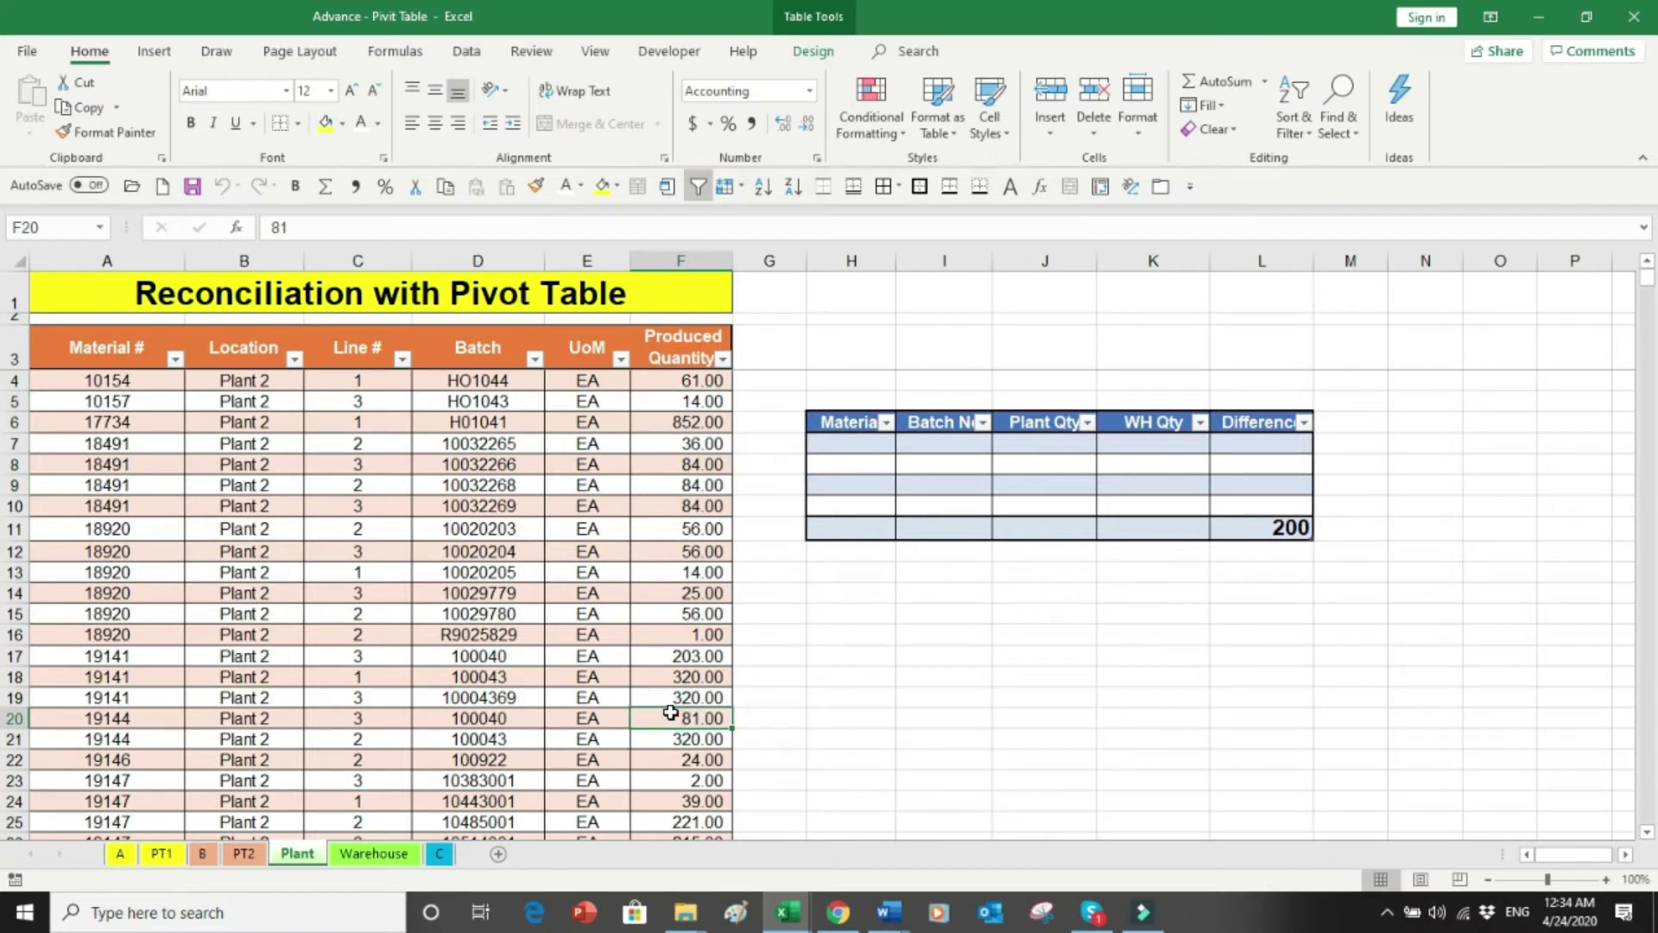
pyautogui.hotkey('ctrl', 'Down')
pyautogui.scroll(-1, 670, 711)
pyautogui.press('Down')
pyautogui.press('Up')
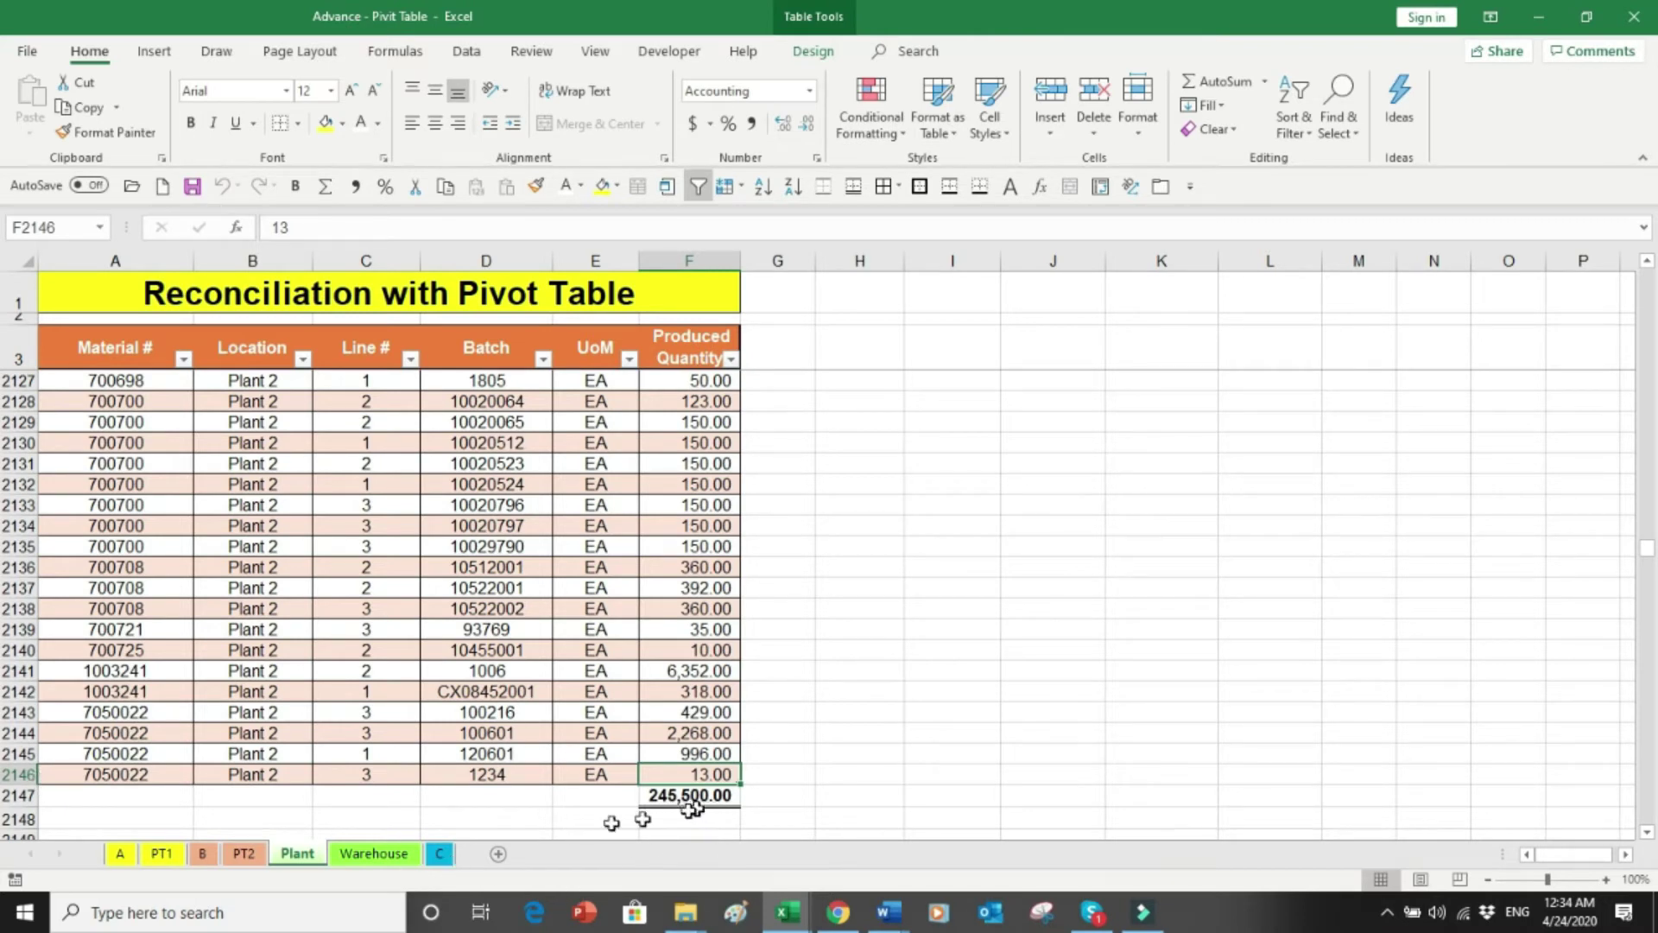
# Step: On the Warehouse sheet, jump to the bottom to check the 245,300.00 received-quantity total
pyautogui.click(387, 855)
pyautogui.click(336, 773)
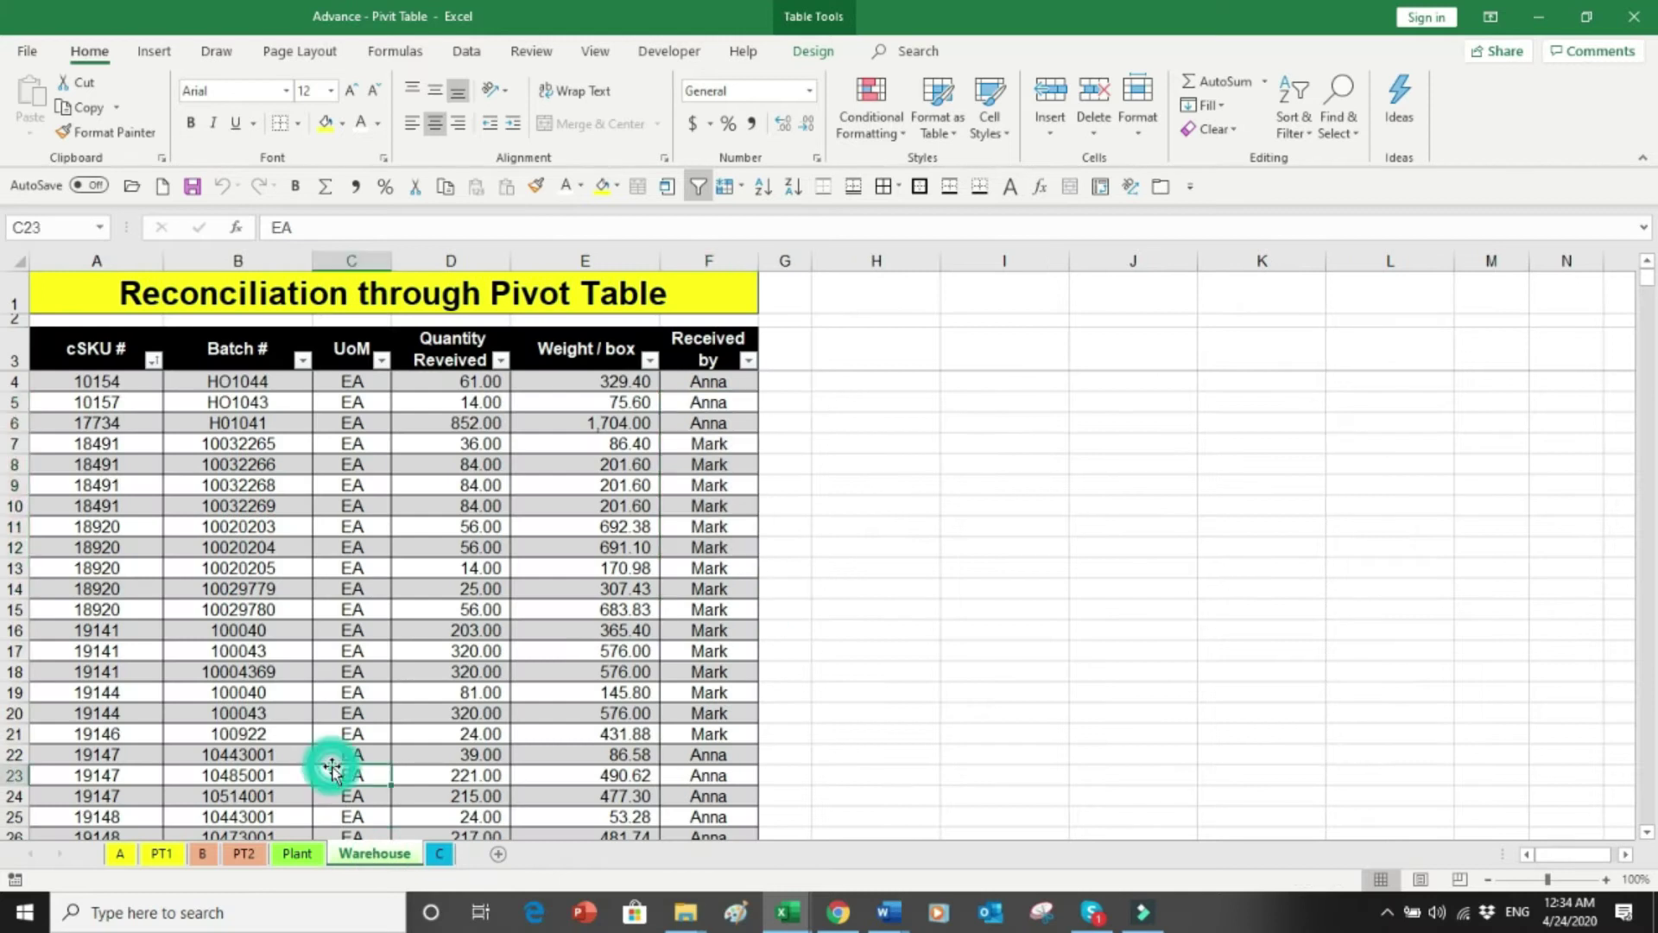
pyautogui.hotkey('ctrl', 'Down')
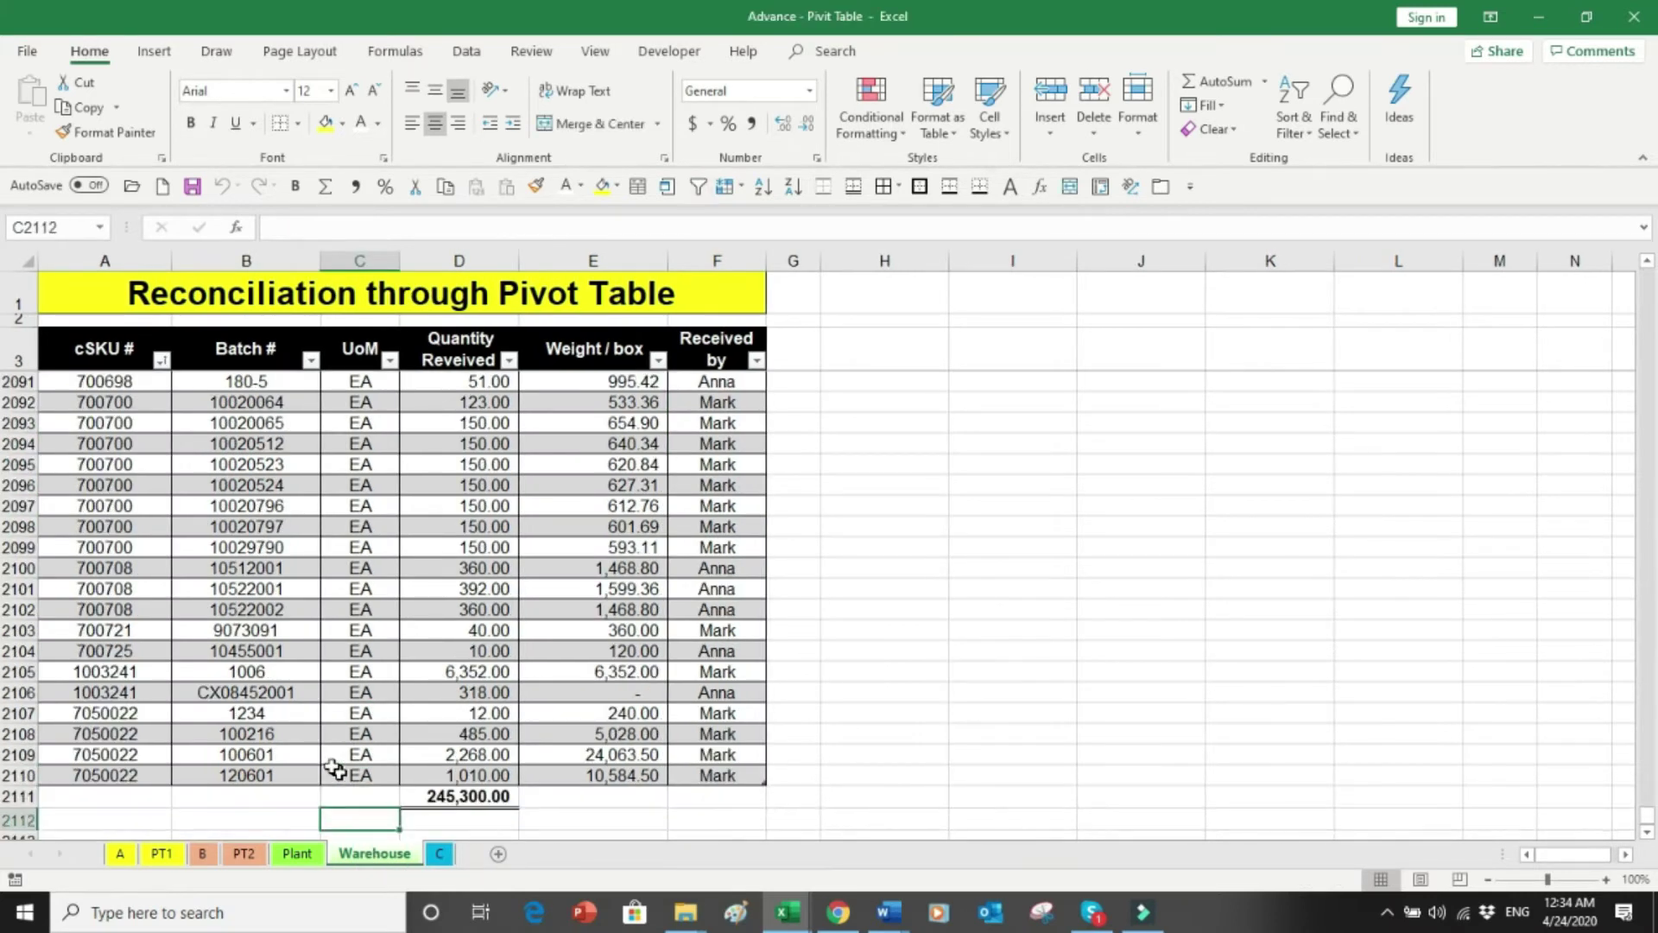
pyautogui.press('Down')
pyautogui.press('Down')
pyautogui.press('Up')
pyautogui.press('Right')
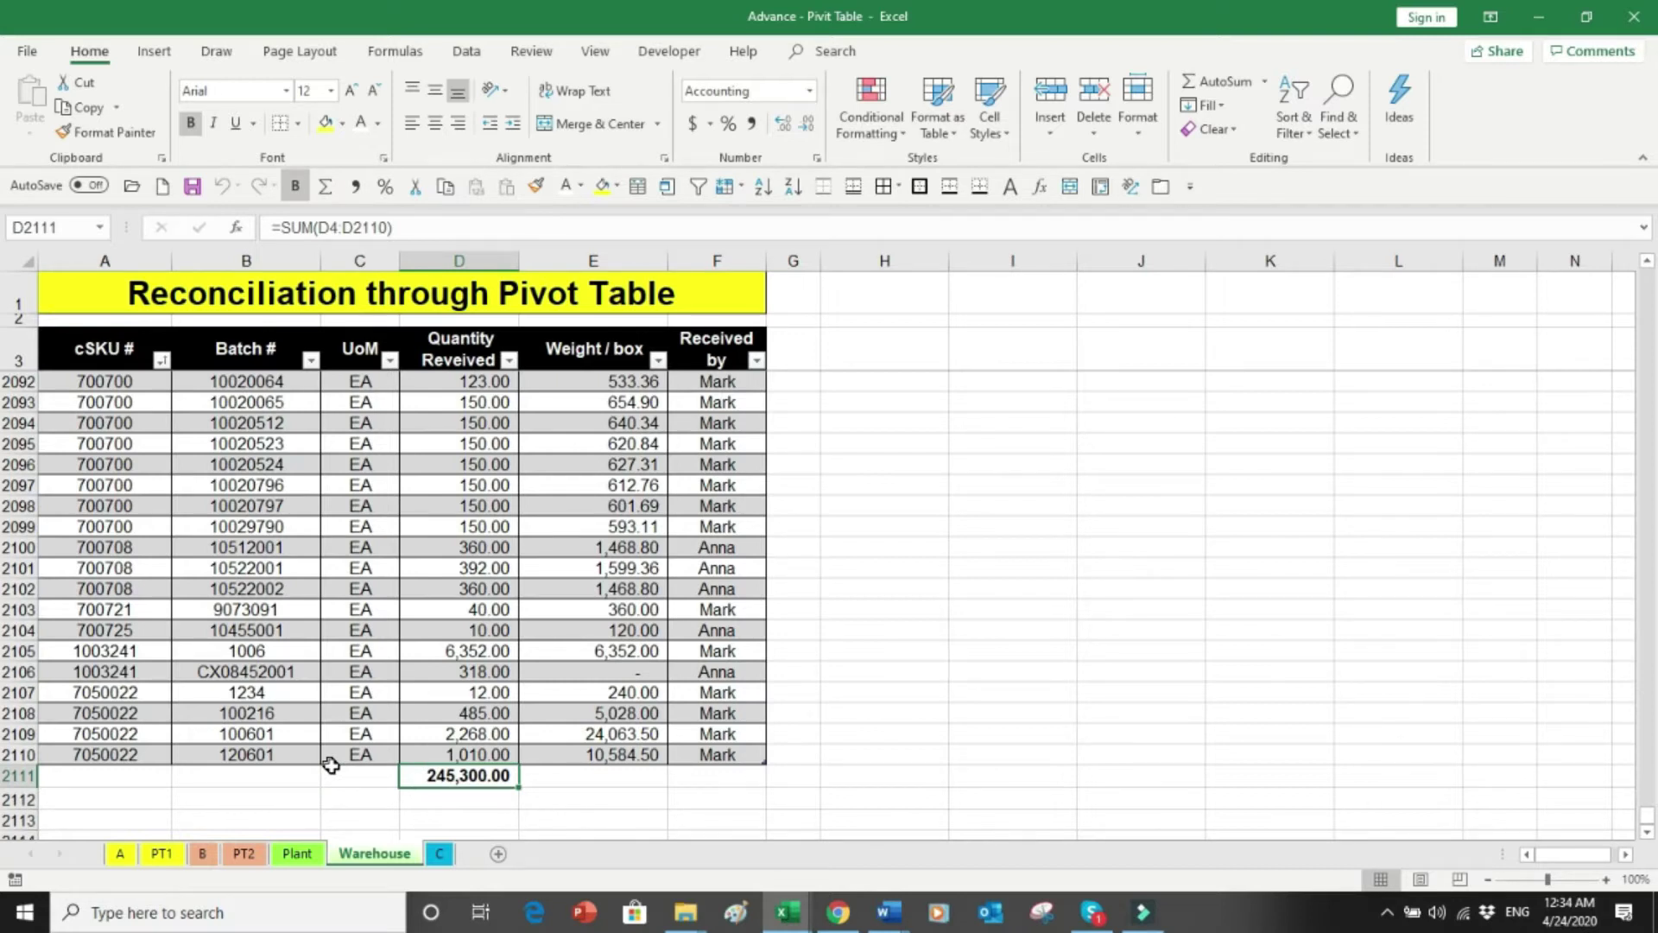
pyautogui.click(298, 854)
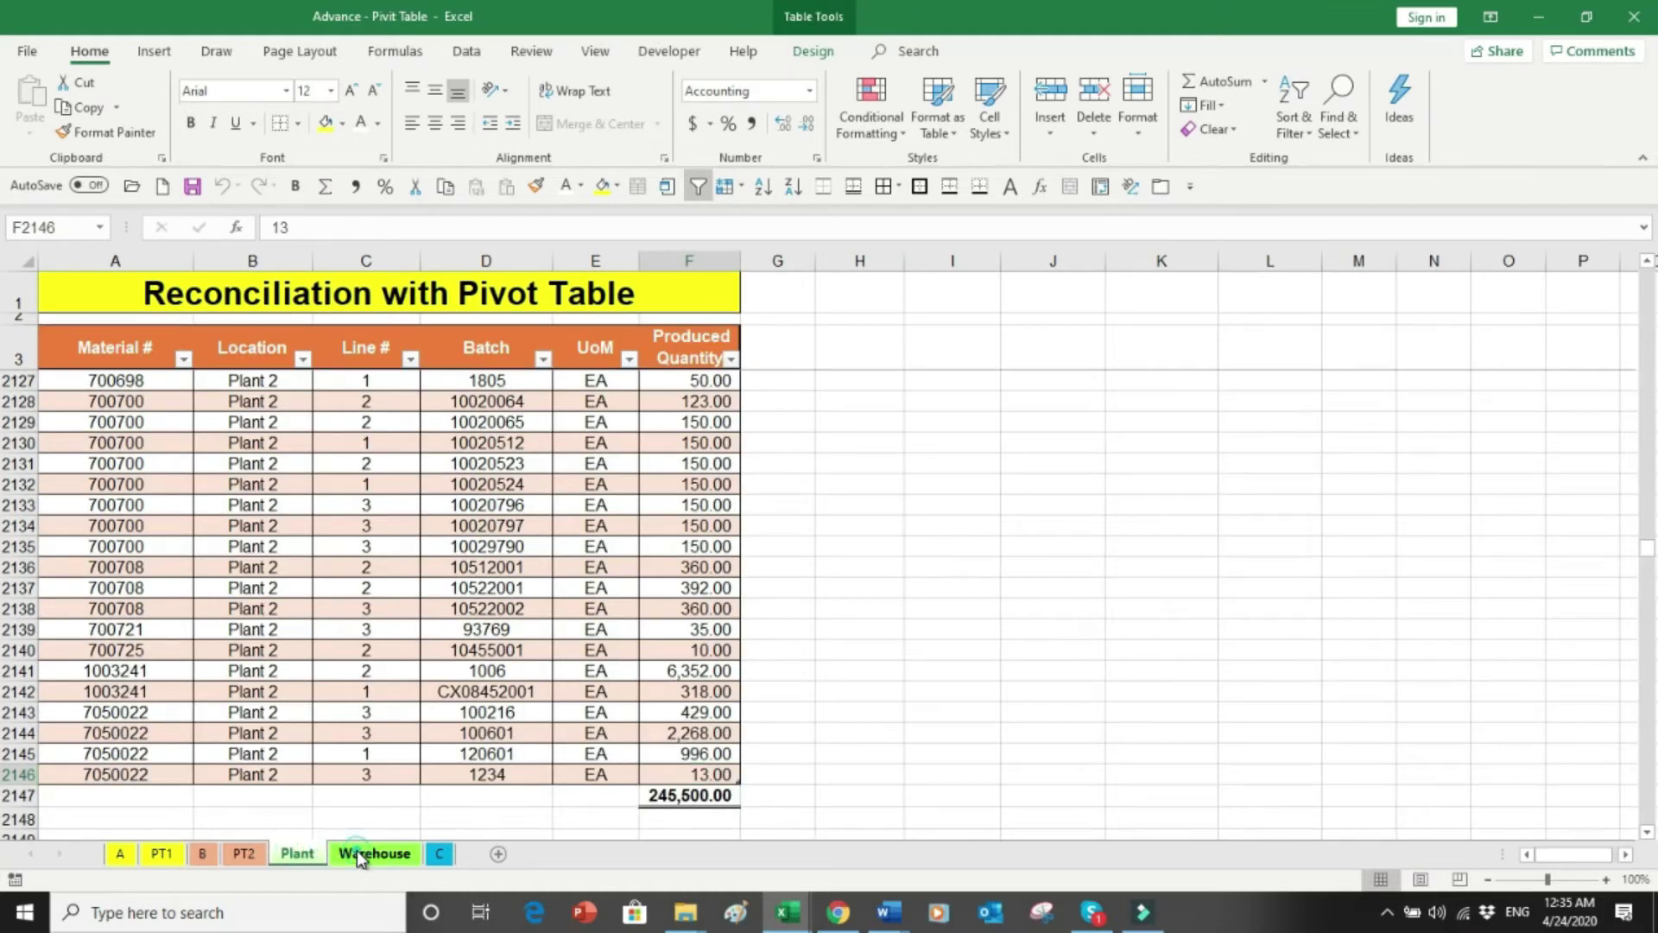
pyautogui.moveTo(363, 853); pyautogui.dragTo(321, 857)
pyautogui.click(308, 853)
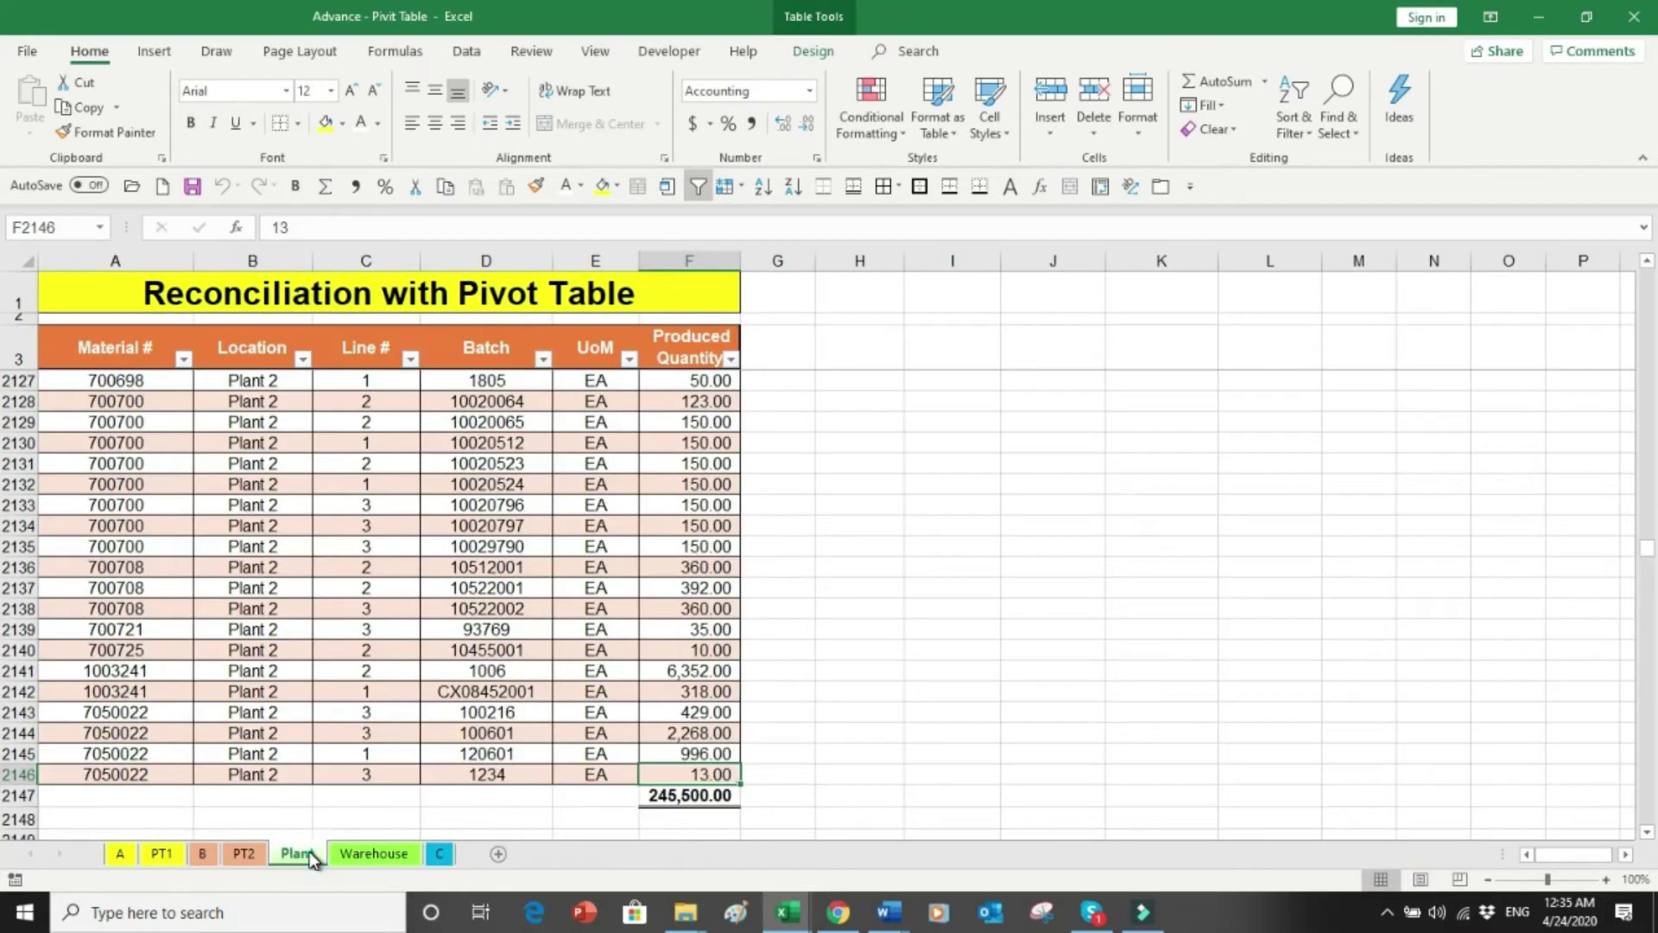
pyautogui.hotkey('ctrl', 'Home')
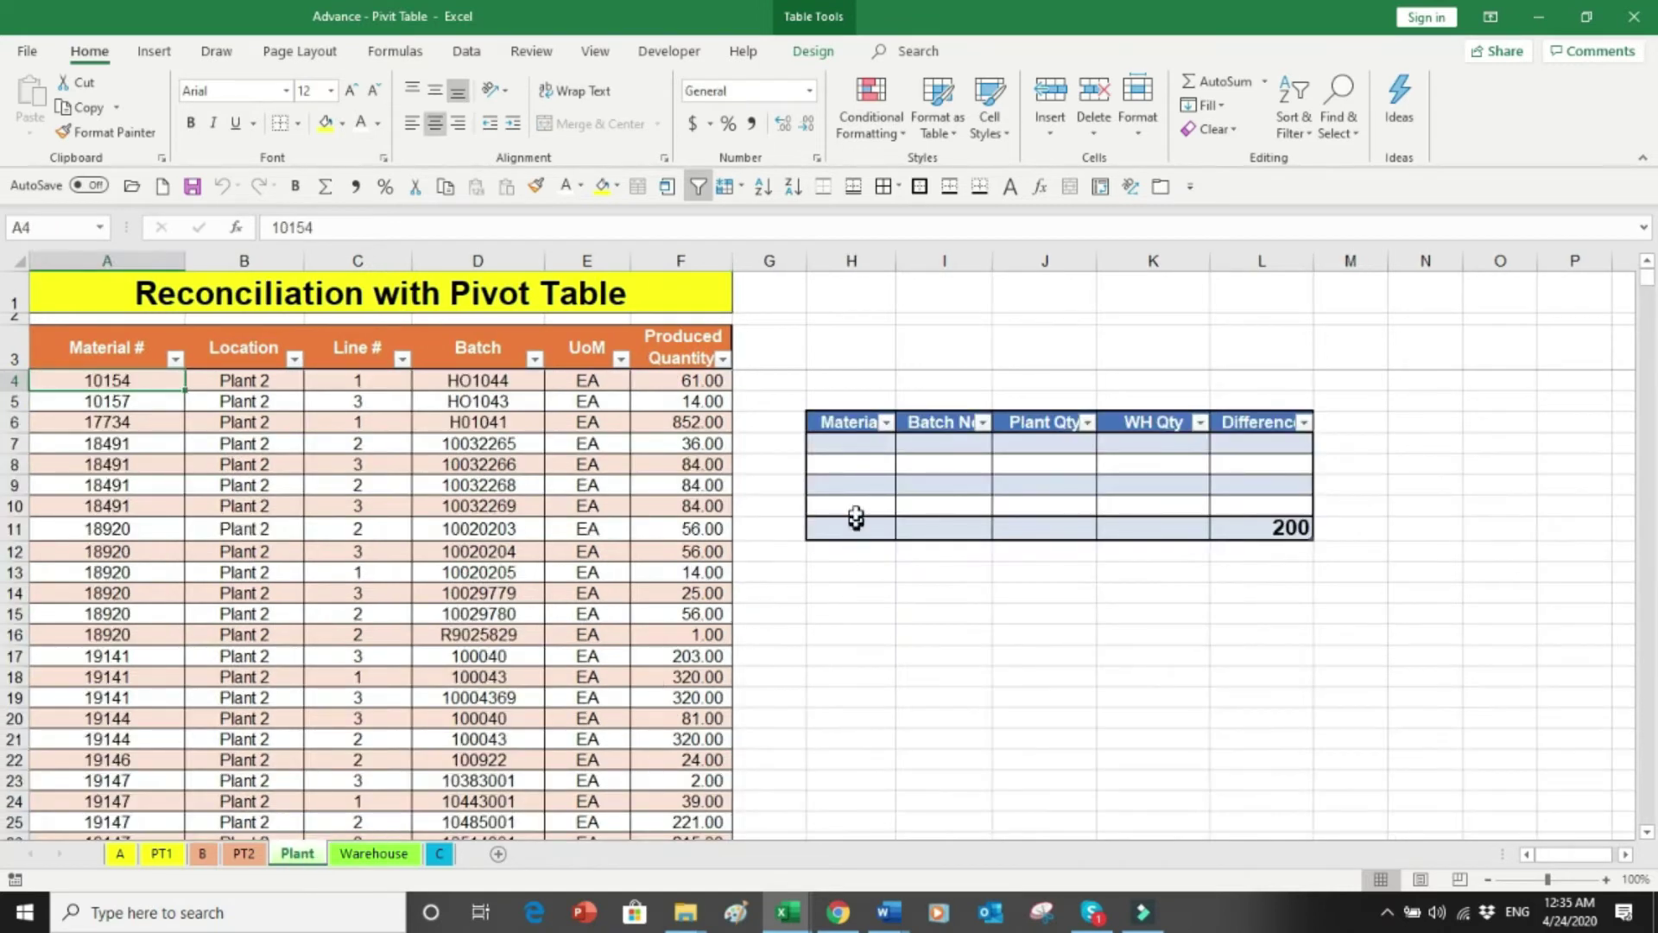
pyautogui.moveTo(849, 448); pyautogui.dragTo(869, 677)
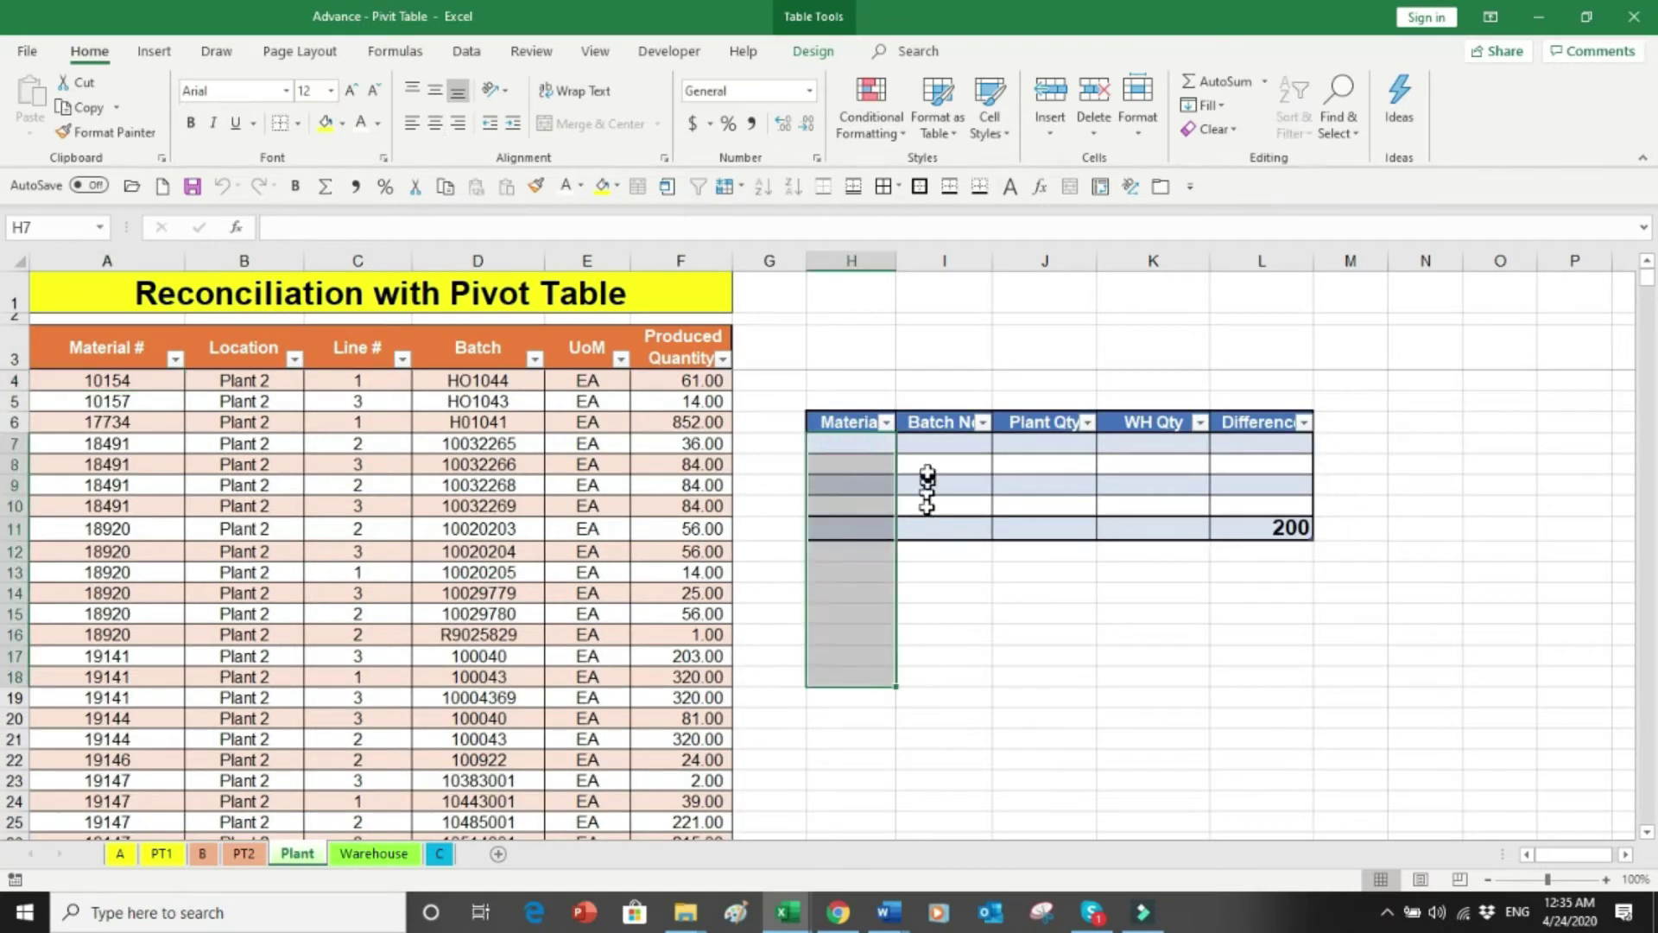
pyautogui.moveTo(932, 454); pyautogui.dragTo(947, 633)
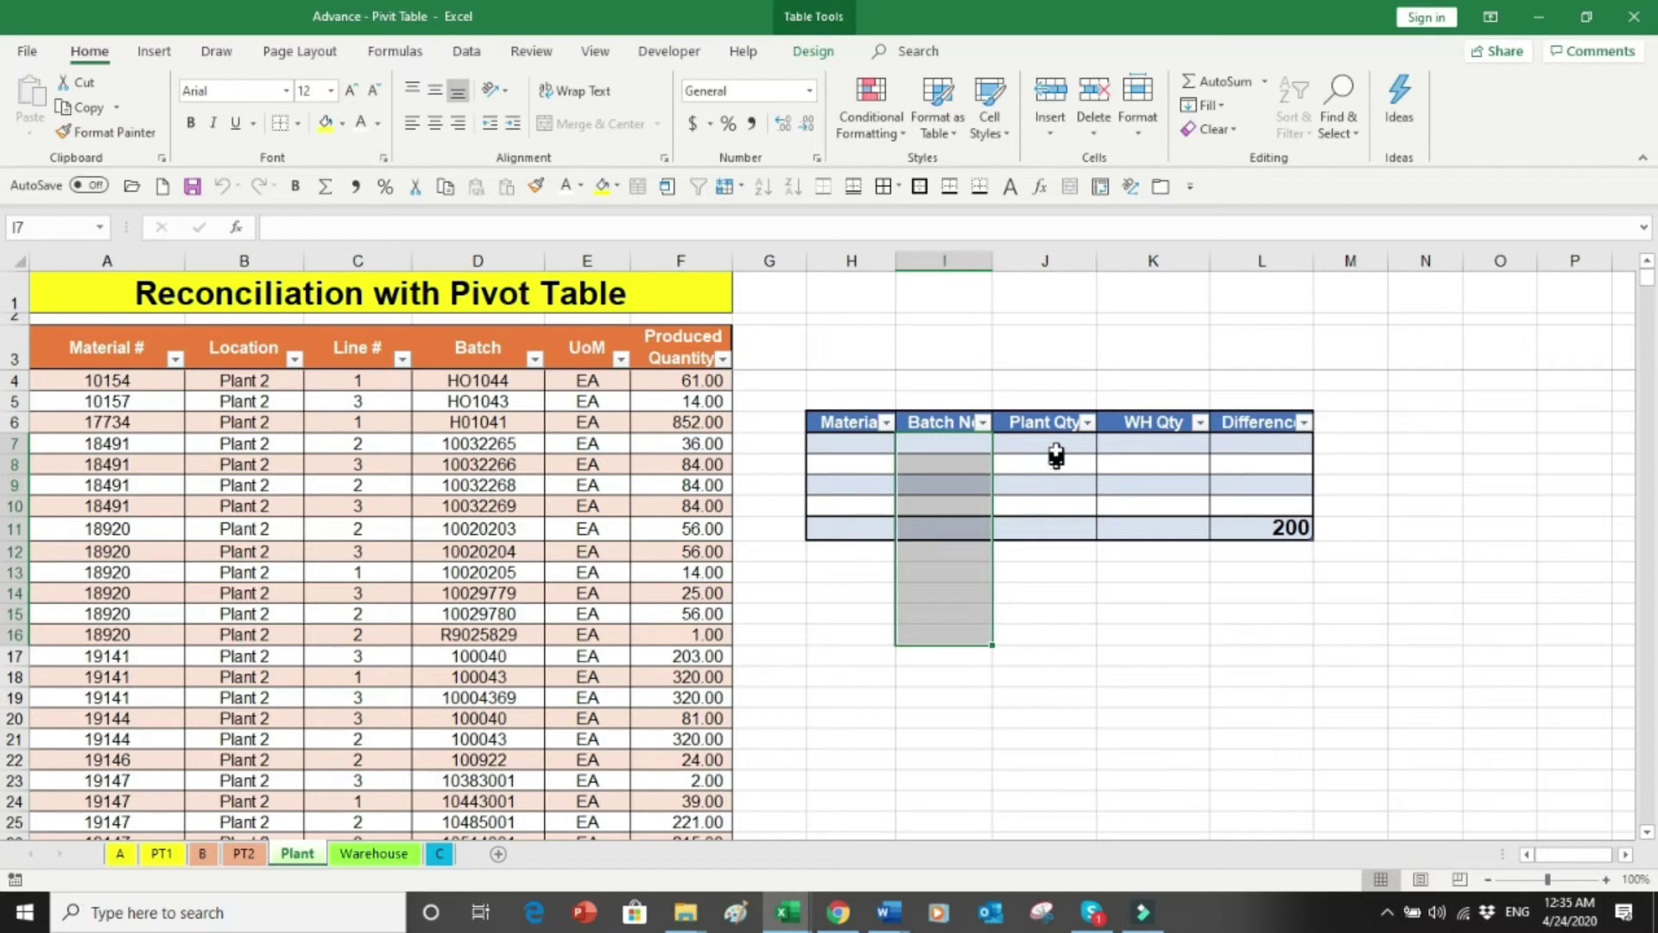
pyautogui.moveTo(1052, 440); pyautogui.dragTo(1046, 587)
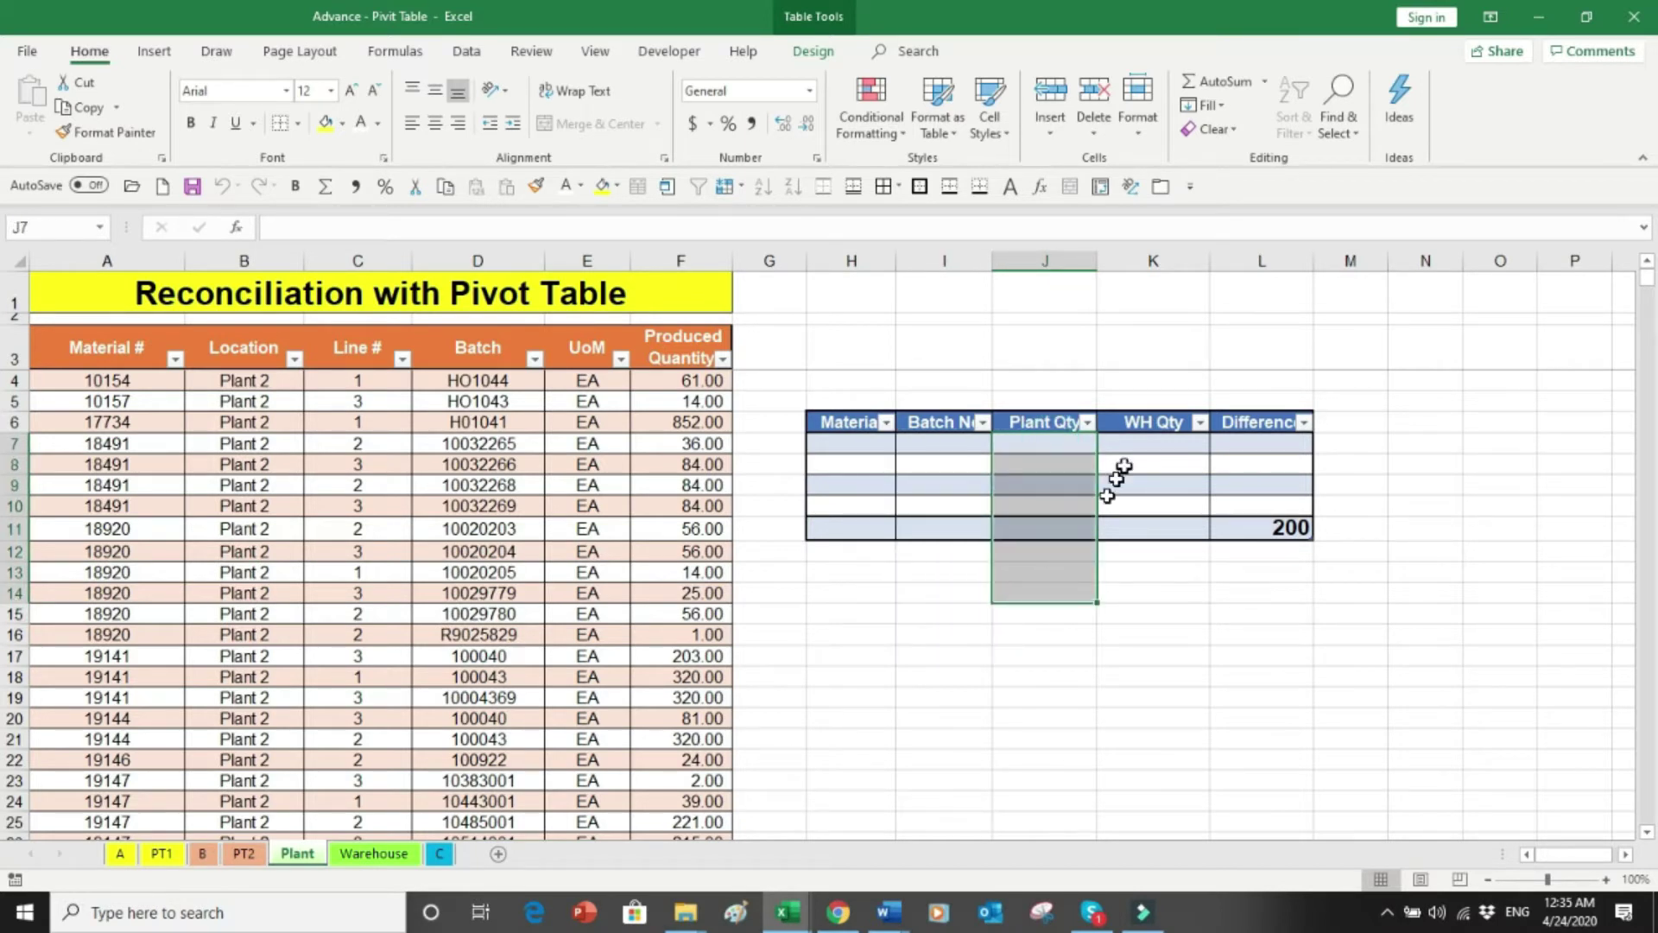
pyautogui.click(1138, 444)
pyautogui.moveTo(1138, 445); pyautogui.dragTo(1148, 603)
pyautogui.moveTo(1258, 449); pyautogui.dragTo(1248, 576)
pyautogui.click(1248, 550)
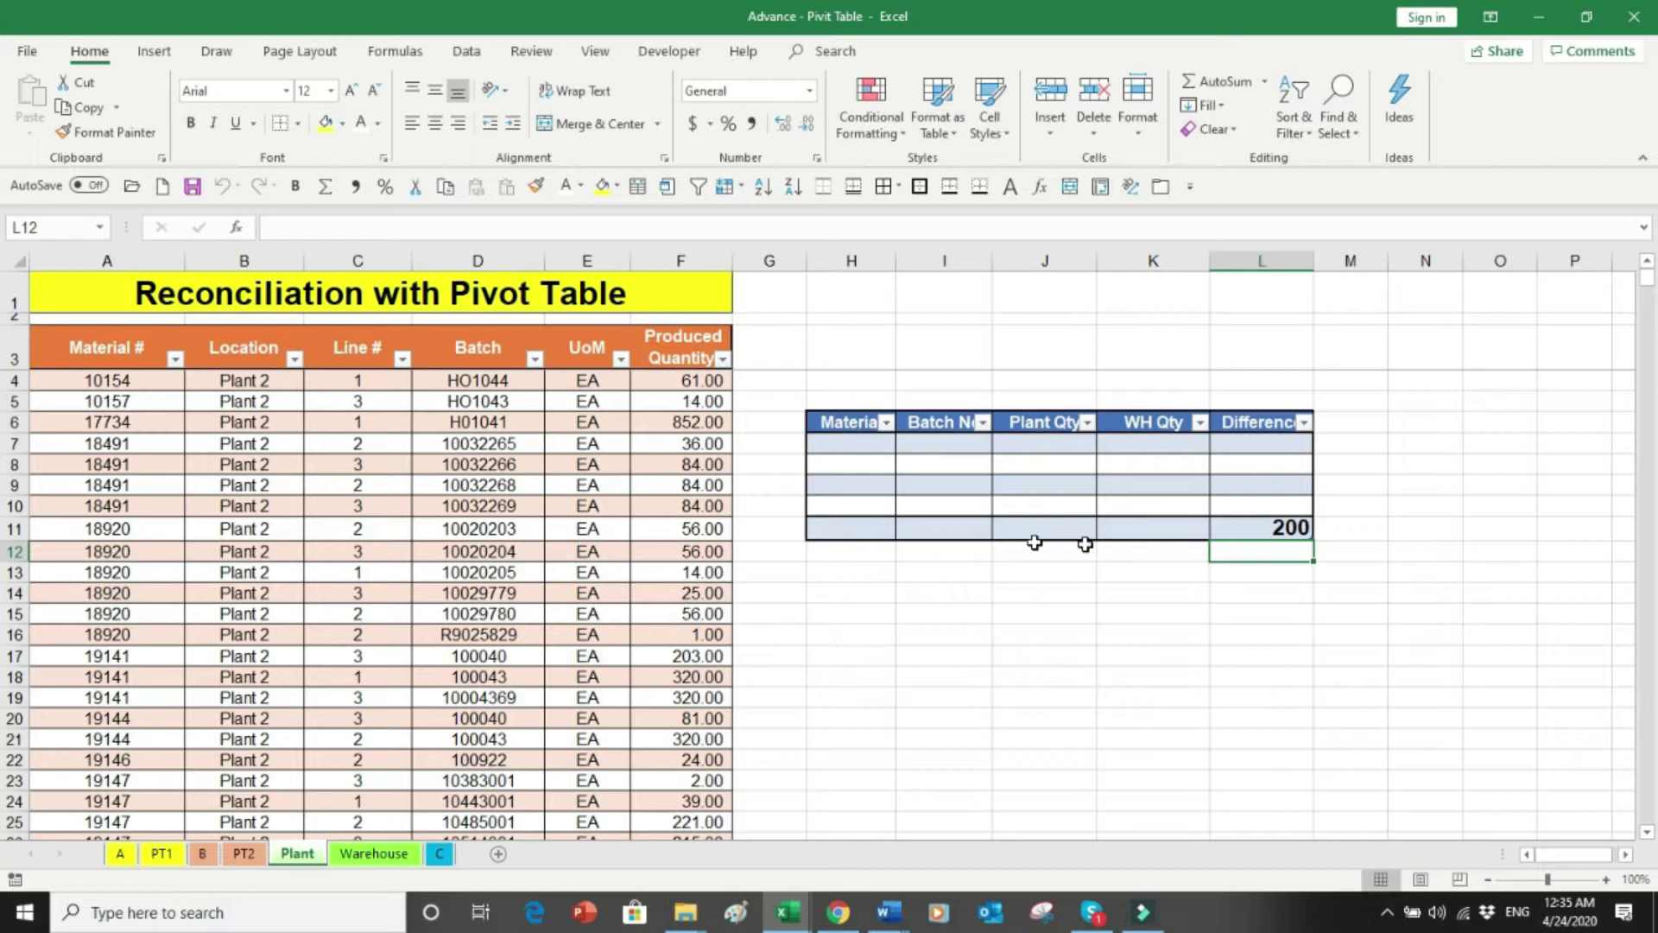
# Step: Add a new worksheet named Data and move it after the Warehouse sheet
pyautogui.click(496, 853)
pyautogui.doubleClick(373, 853)
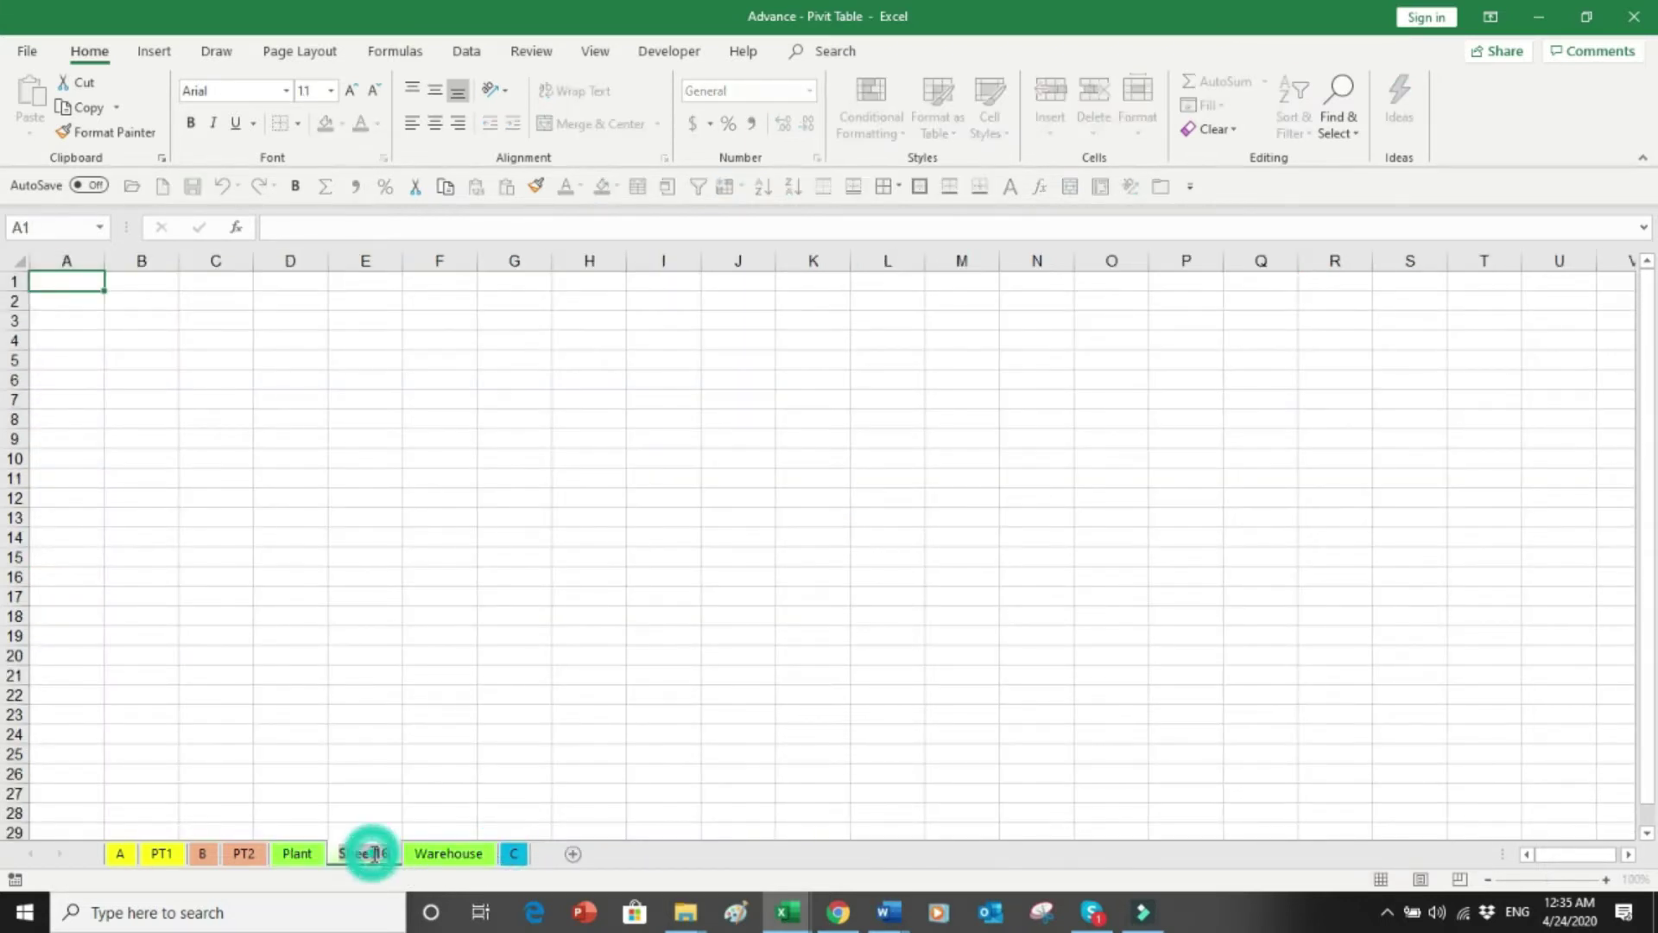
pyautogui.write('Data')
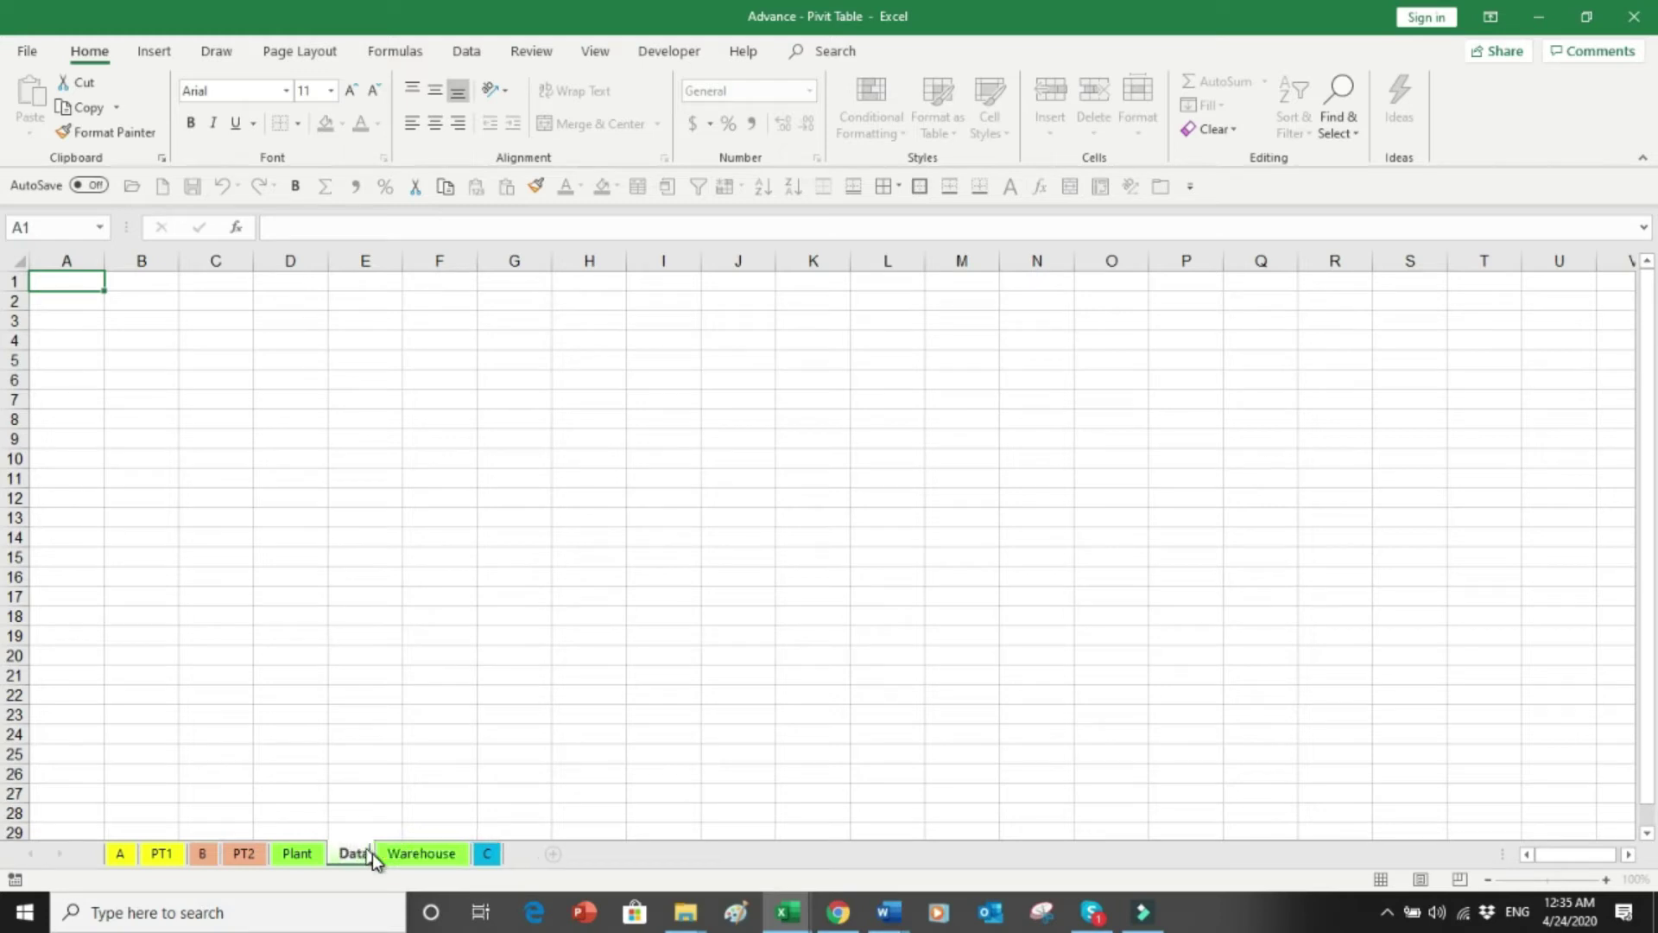
pyautogui.press('Return')
pyautogui.moveTo(361, 857); pyautogui.dragTo(488, 855)
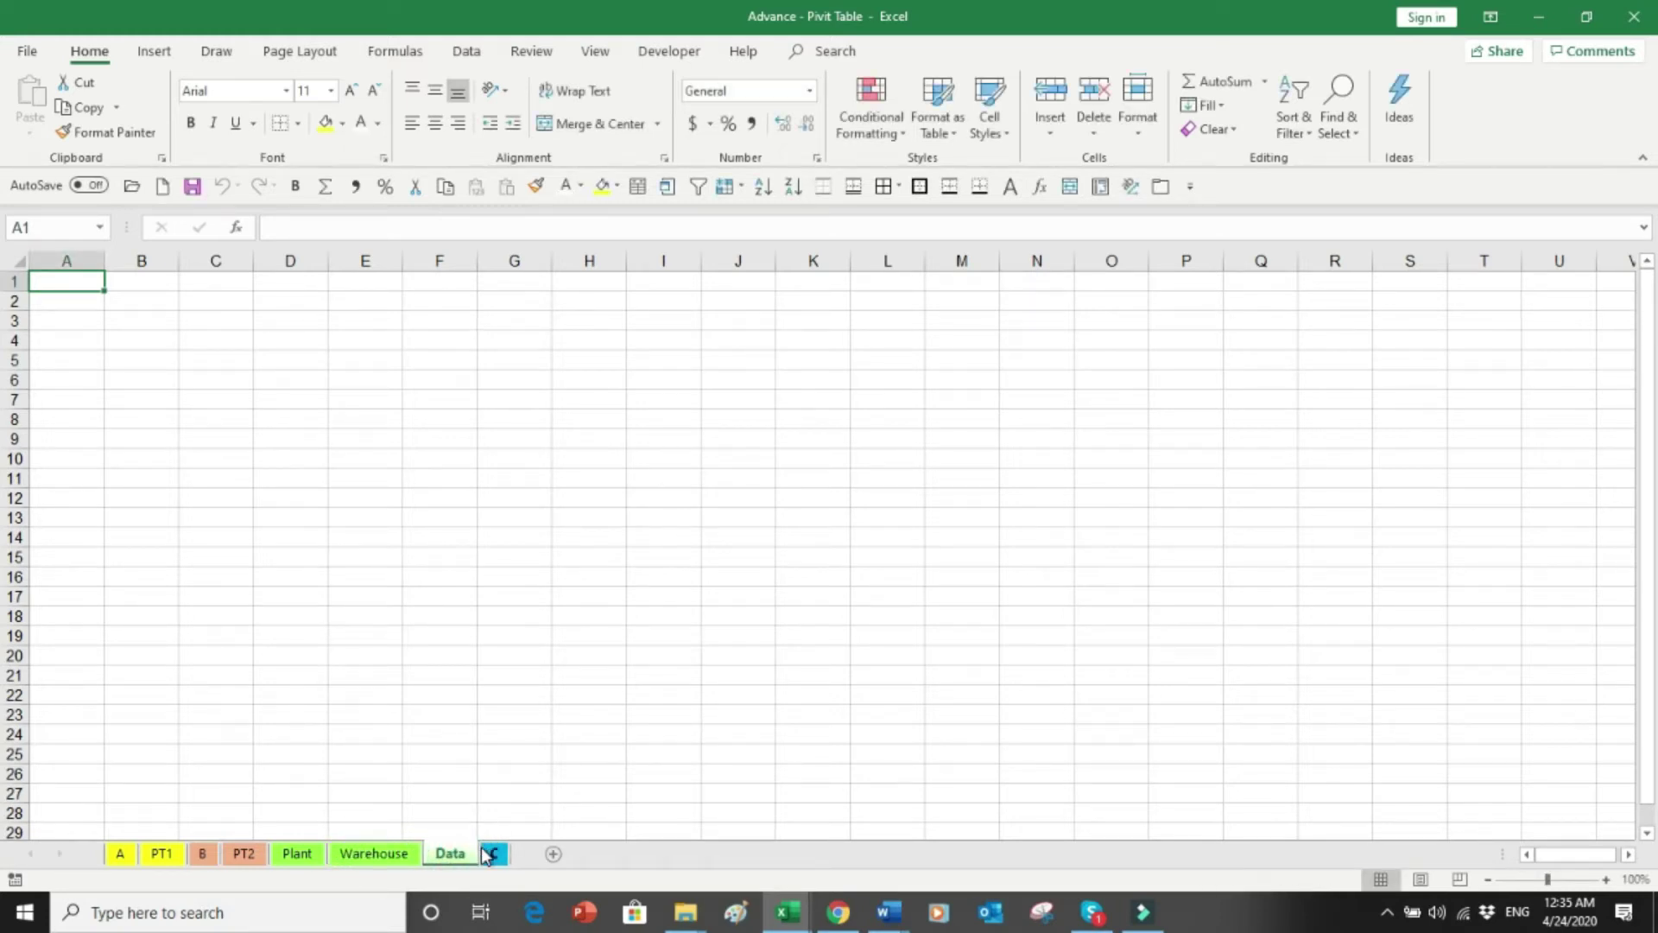
# Step: Select the Plant table from the Material # header across all six columns and copy it
pyautogui.click(308, 853)
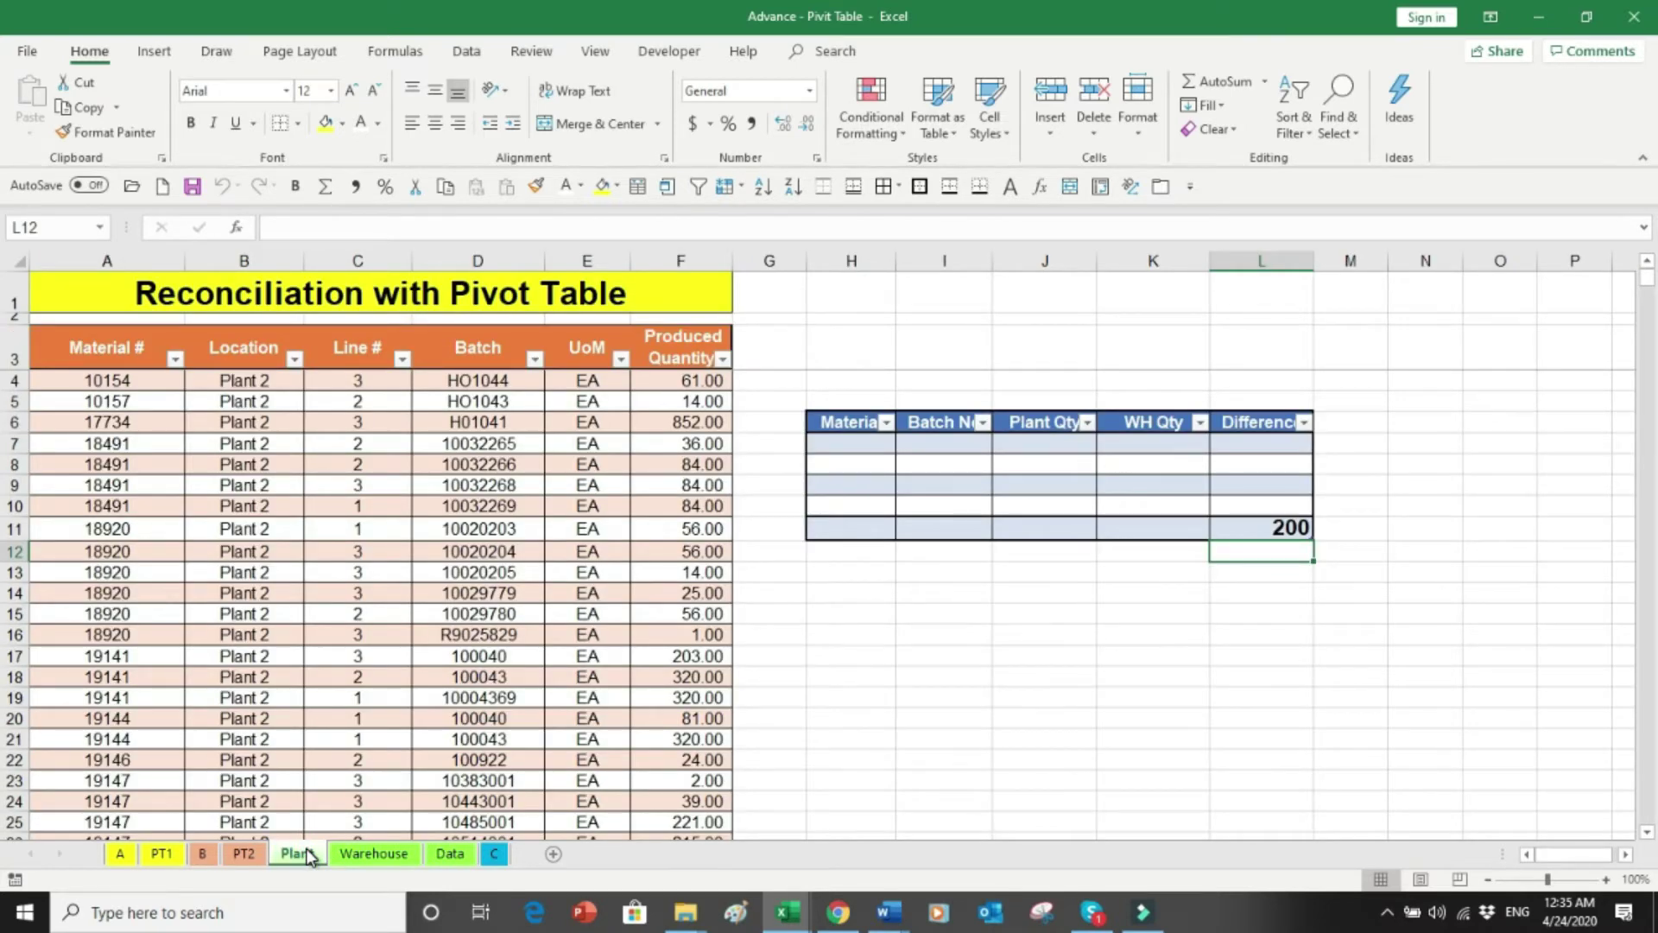
pyautogui.hotkey('ctrl', 'Home')
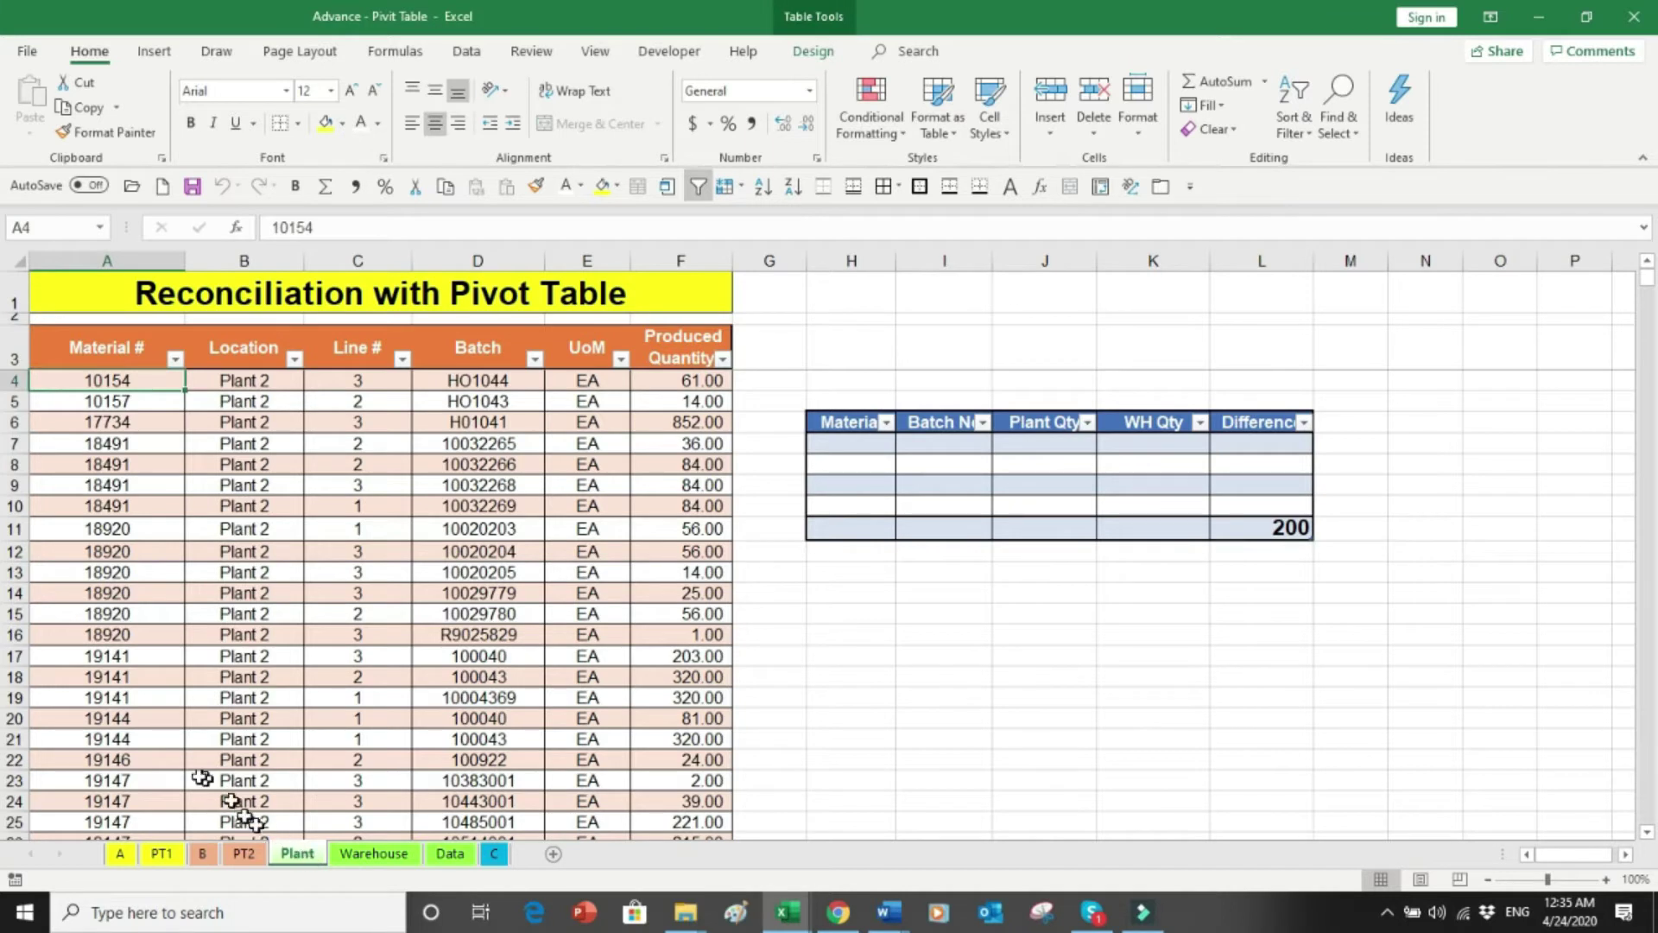
pyautogui.click(88, 356)
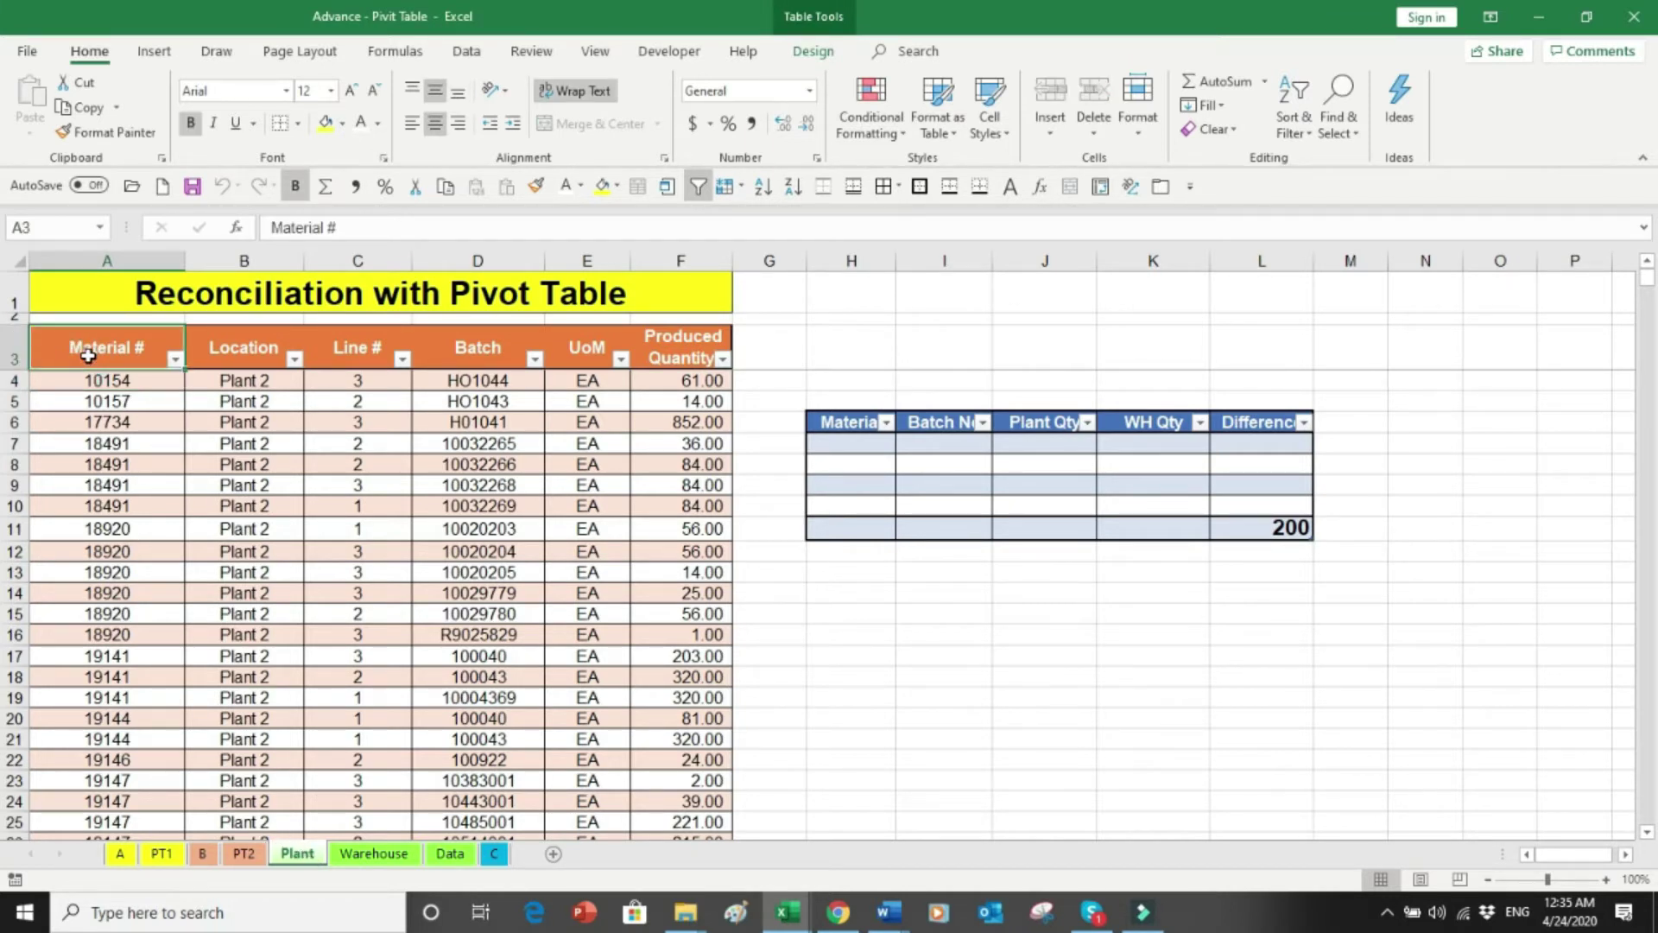
pyautogui.hotkey('ctrl', 'shift', 'Down')
pyautogui.hotkey('shift', 'Right')
pyautogui.hotkey('shift', 'Right')
pyautogui.hotkey('shift', 'Right')
pyautogui.hotkey('shift', 'Right')
pyautogui.hotkey('shift', 'Right')
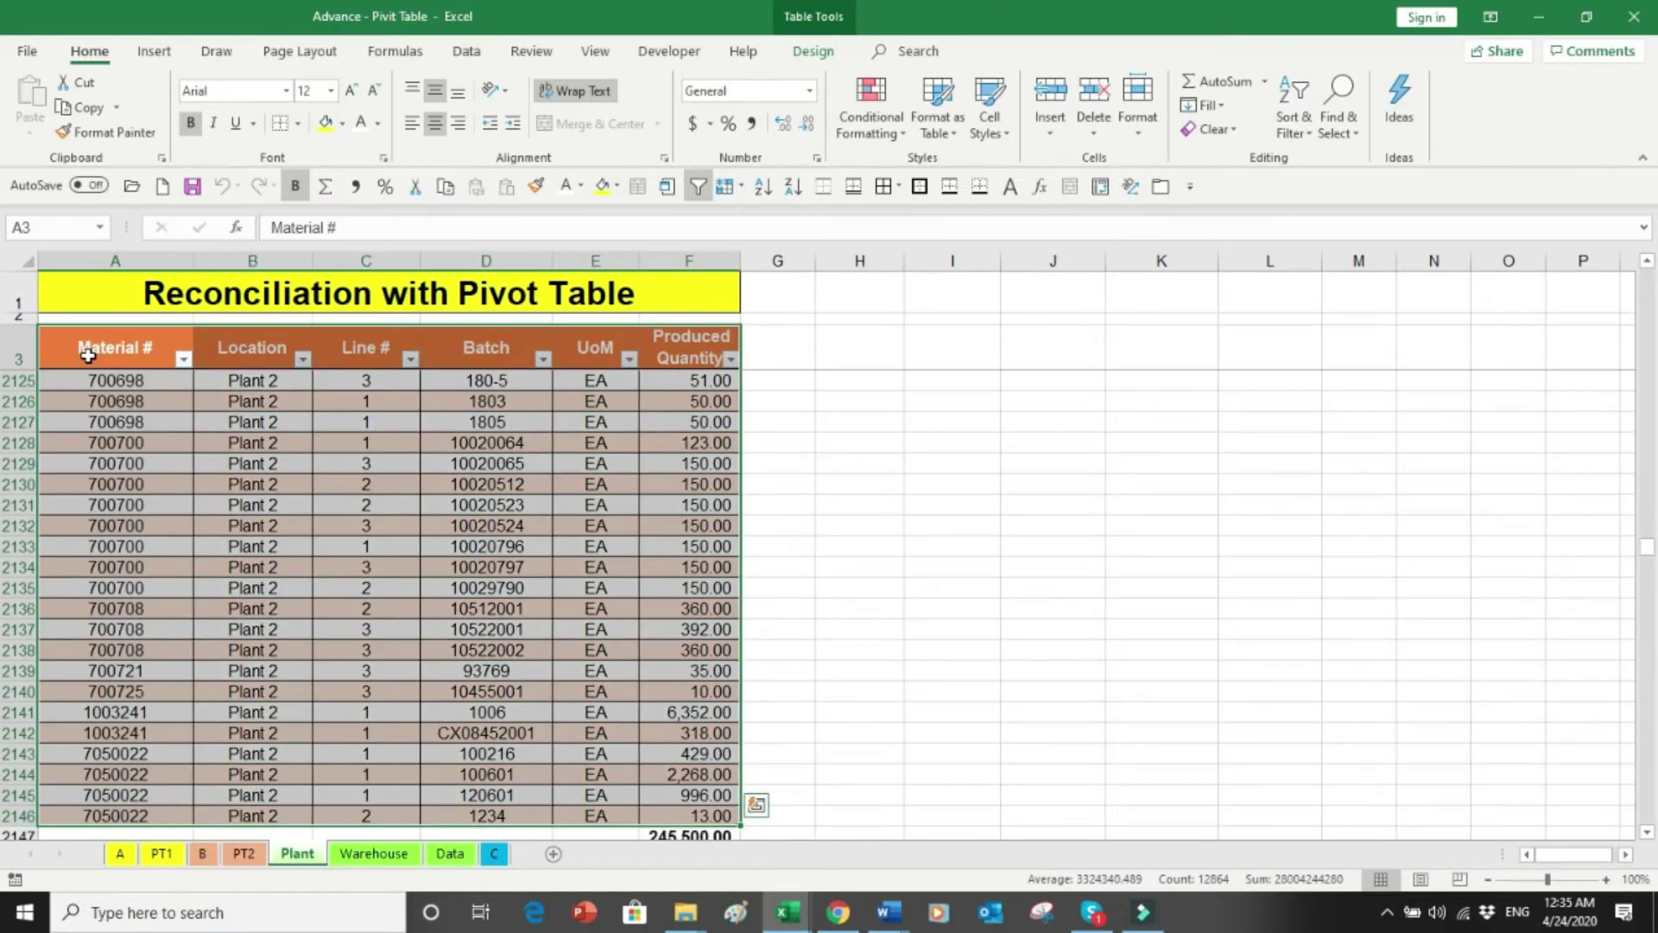
pyautogui.click(74, 110)
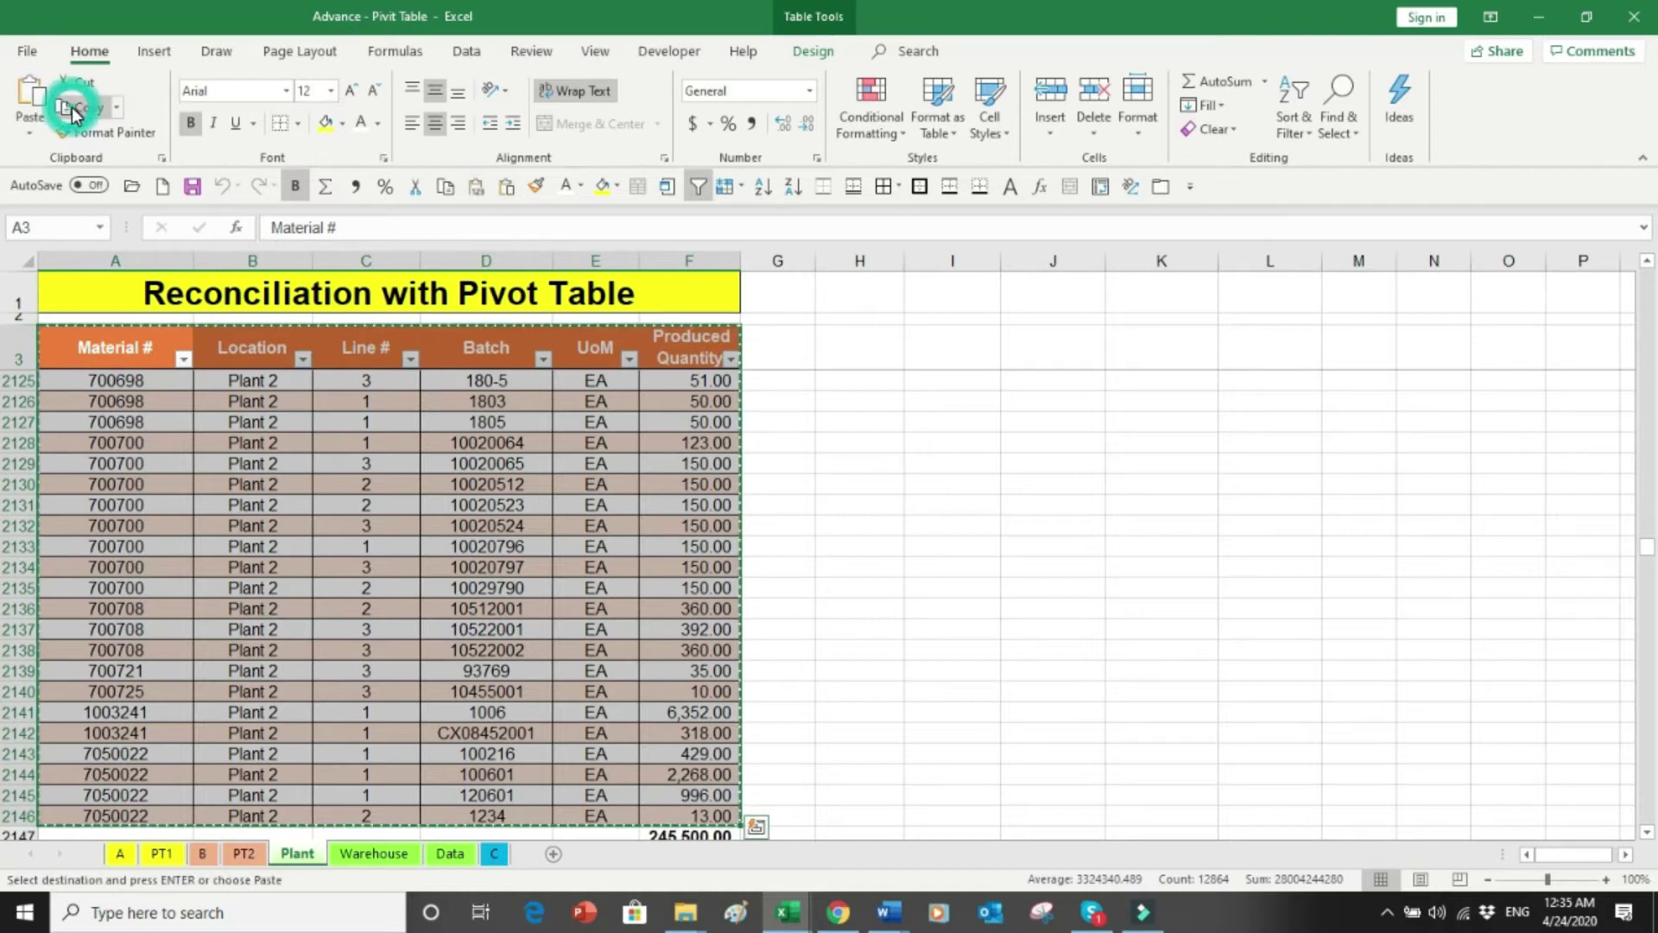
# Step: Paste the Plant table into A1 of the Data sheet and autofit all its columns
pyautogui.click(450, 855)
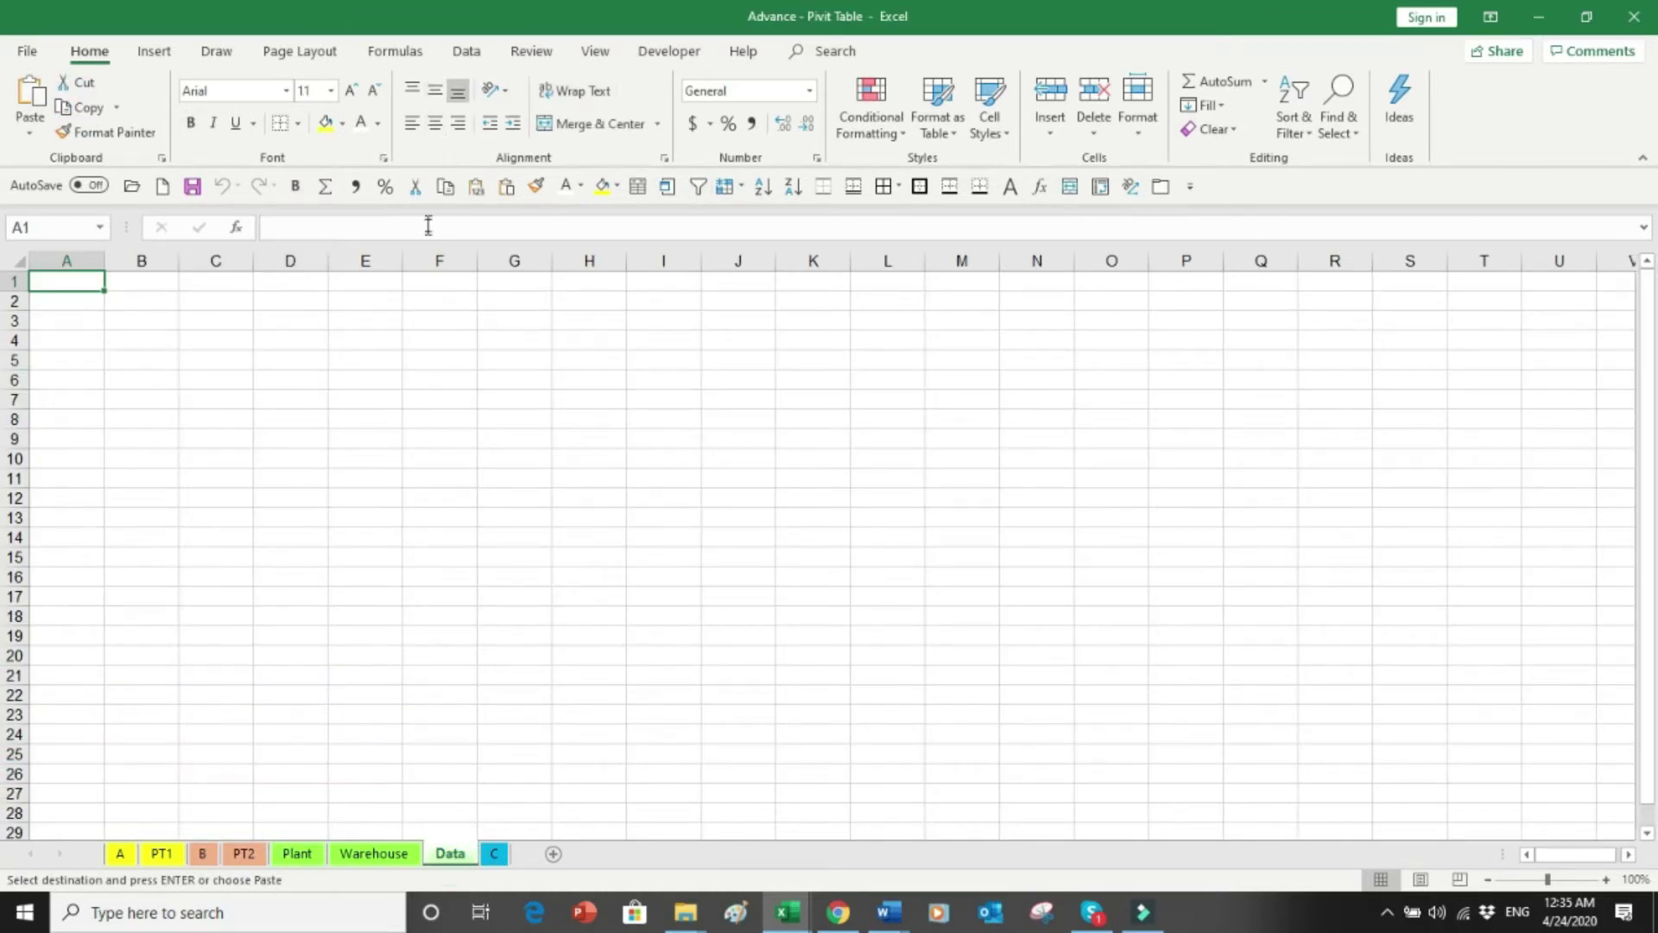
pyautogui.click(476, 186)
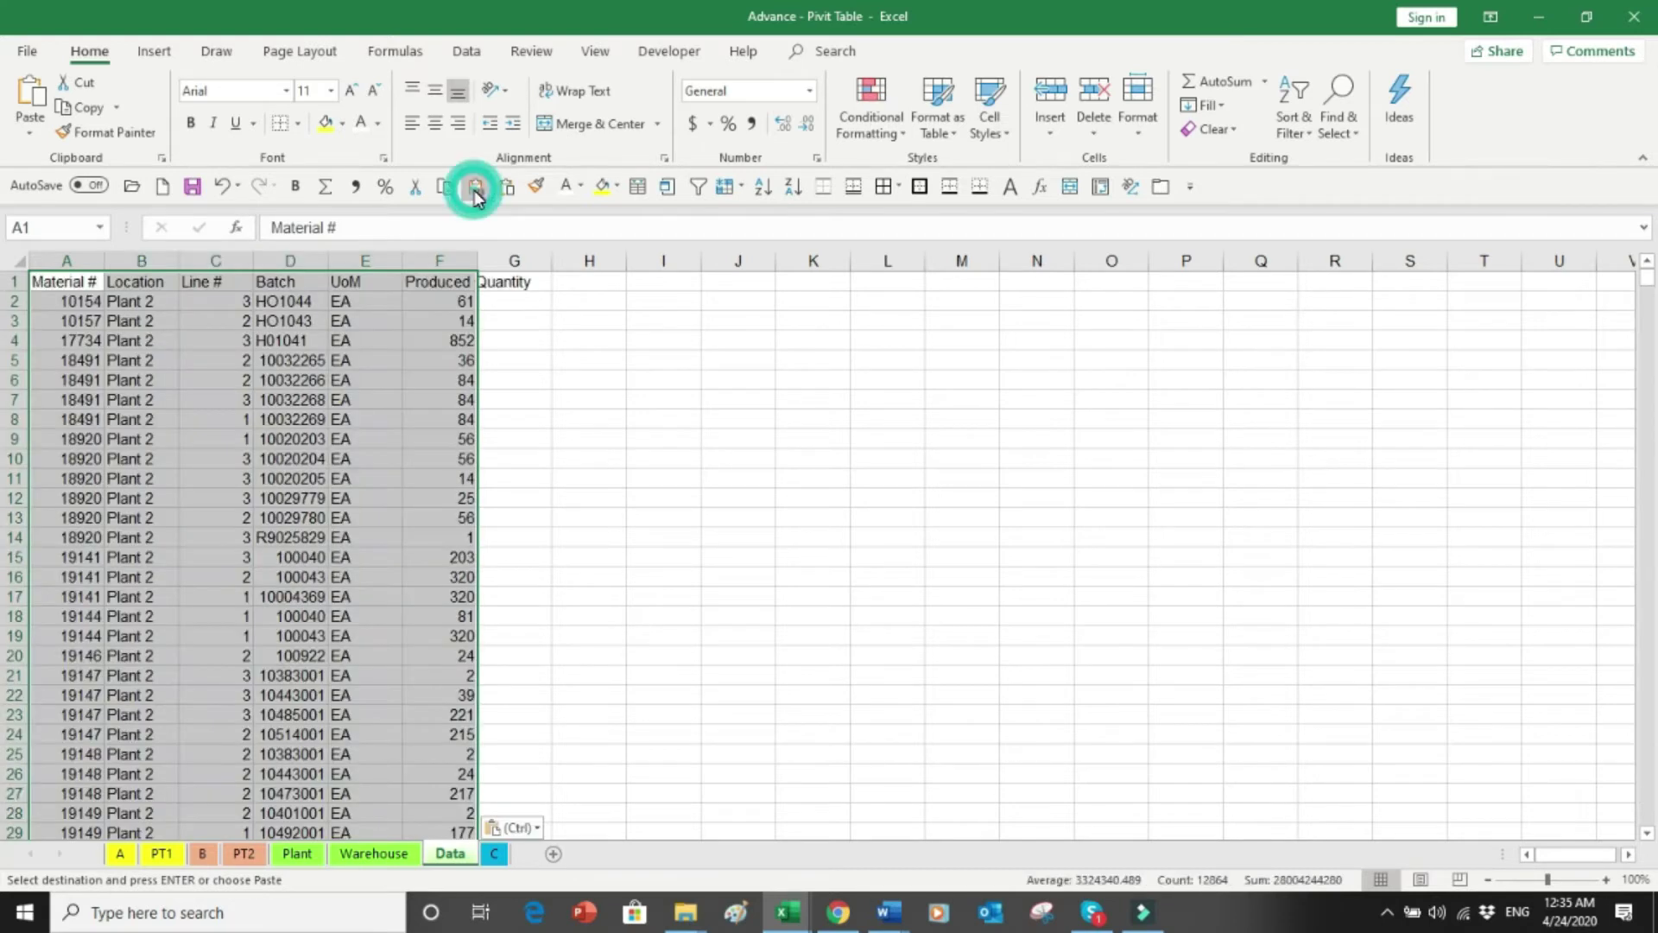
pyautogui.click(17, 260)
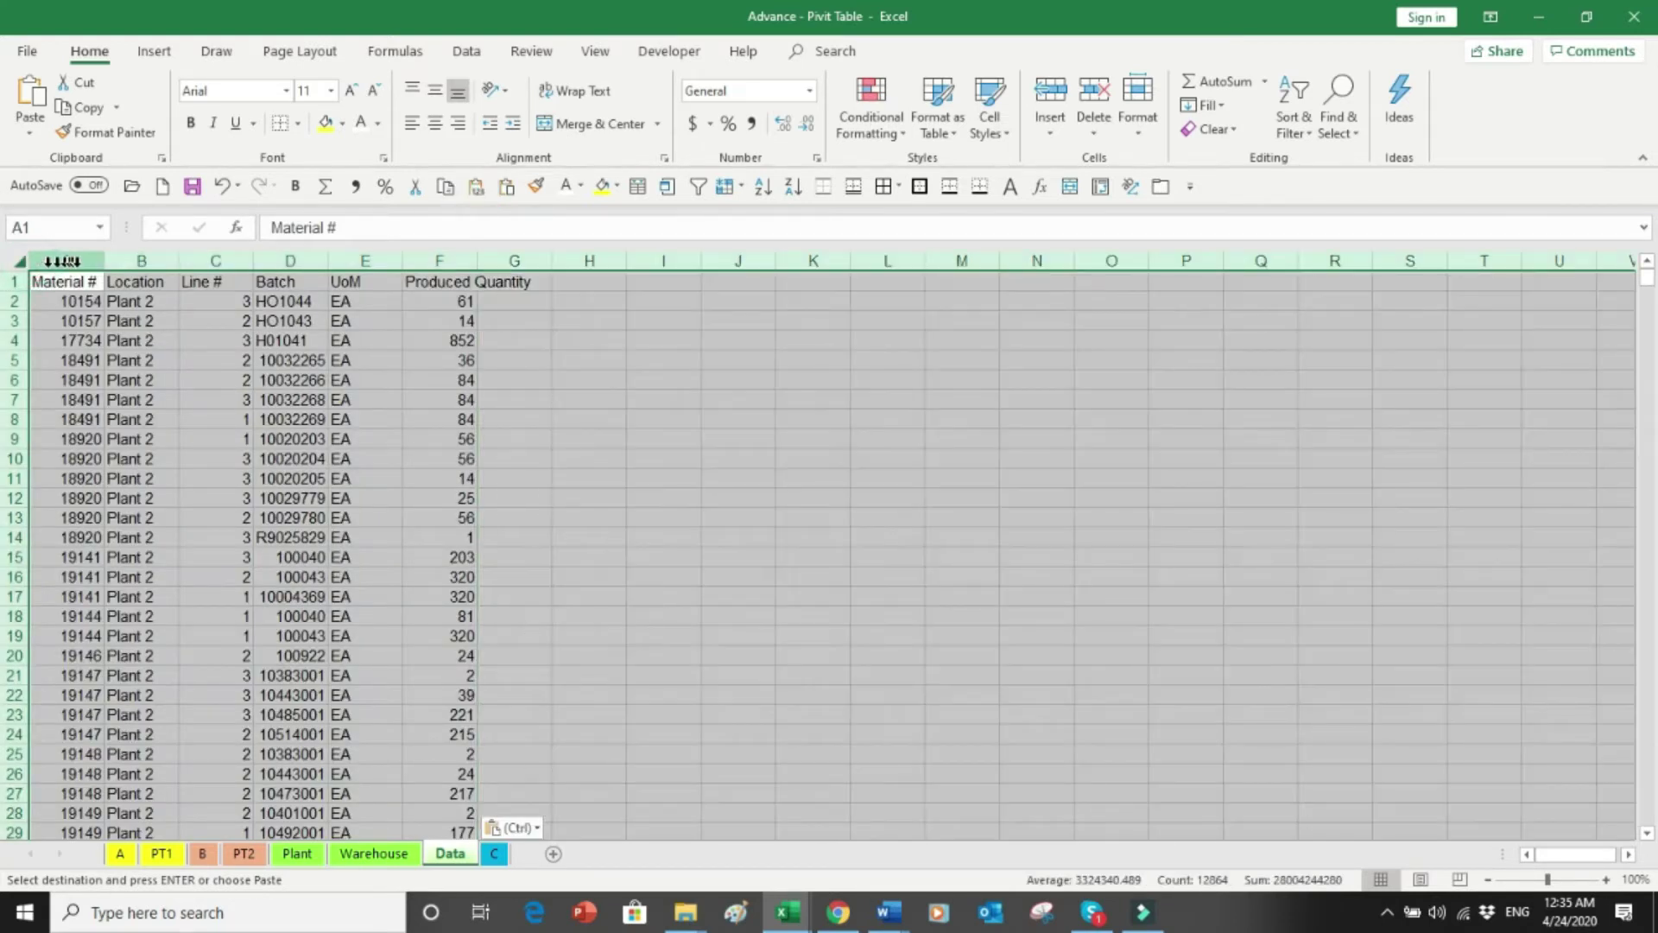
pyautogui.doubleClick(97, 259)
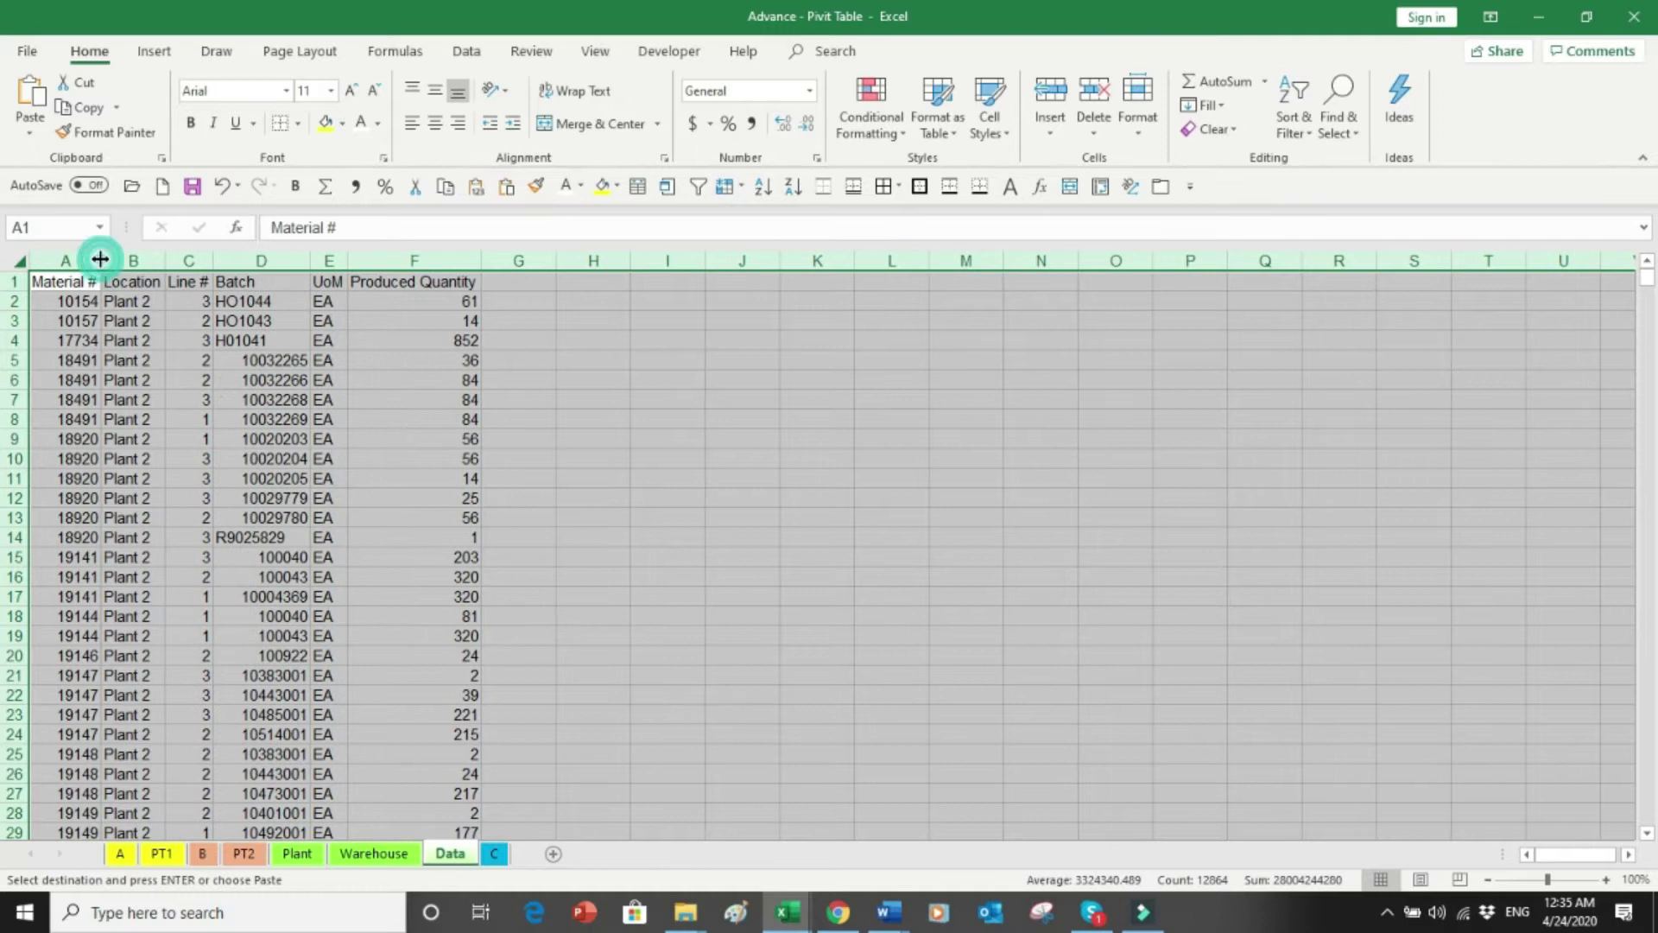
pyautogui.click(129, 321)
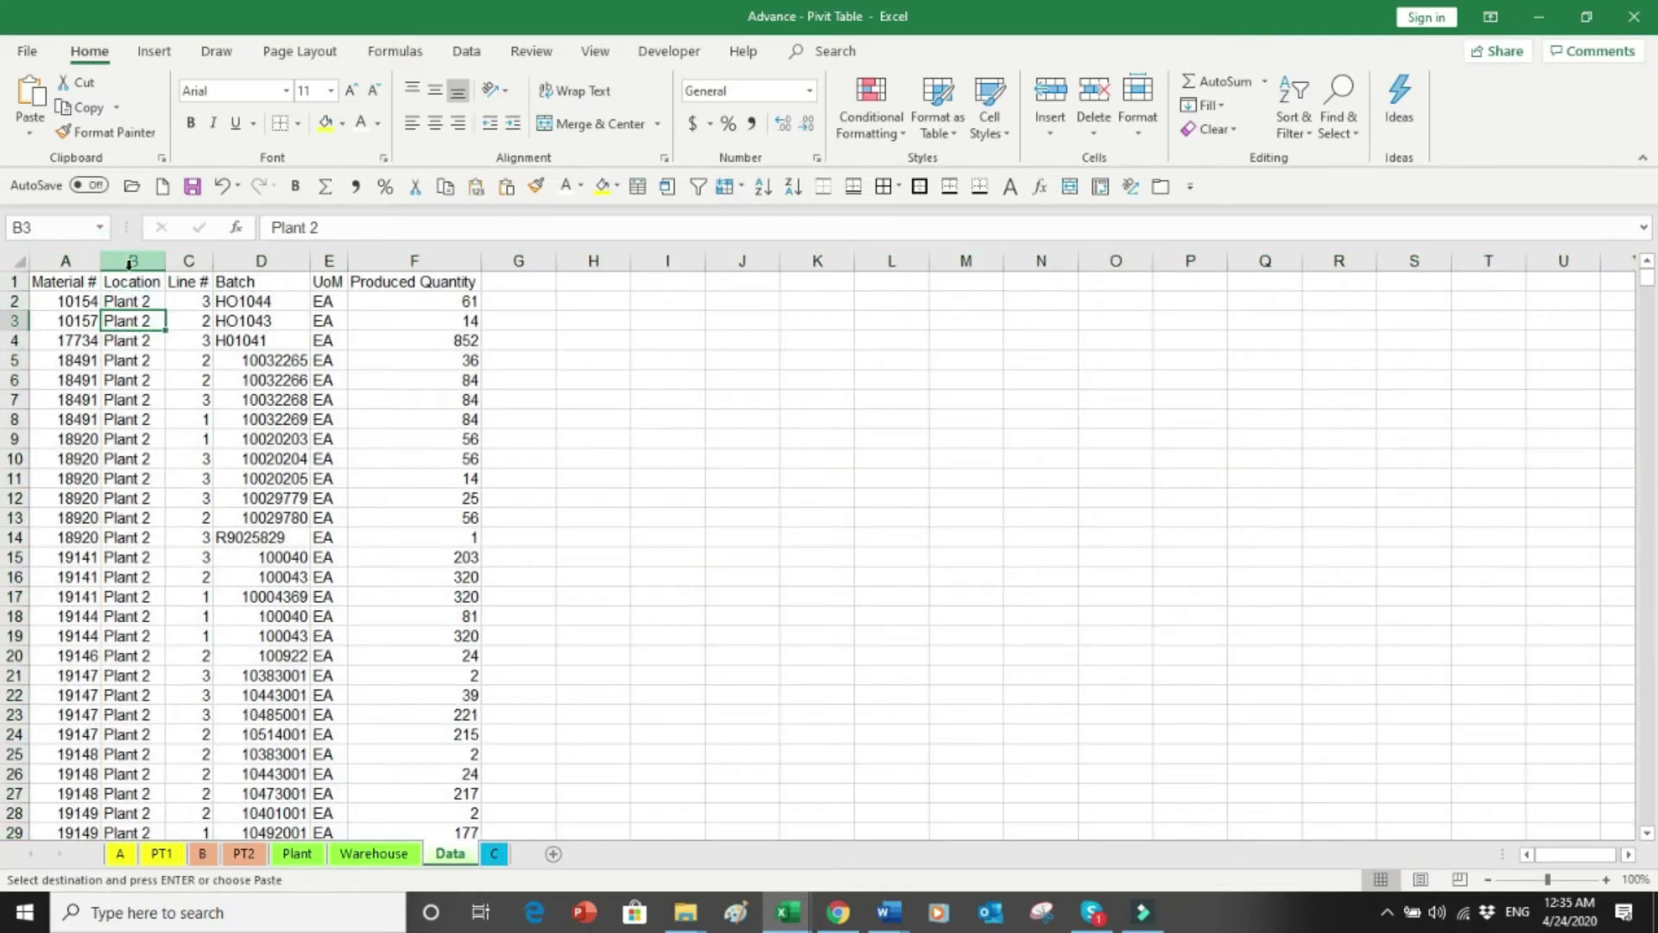
pyautogui.moveTo(129, 261); pyautogui.dragTo(184, 276)
# Step: Delete the Location and Line # columns, then centre the Material # and Batch columns
pyautogui.rightClick(158, 391)
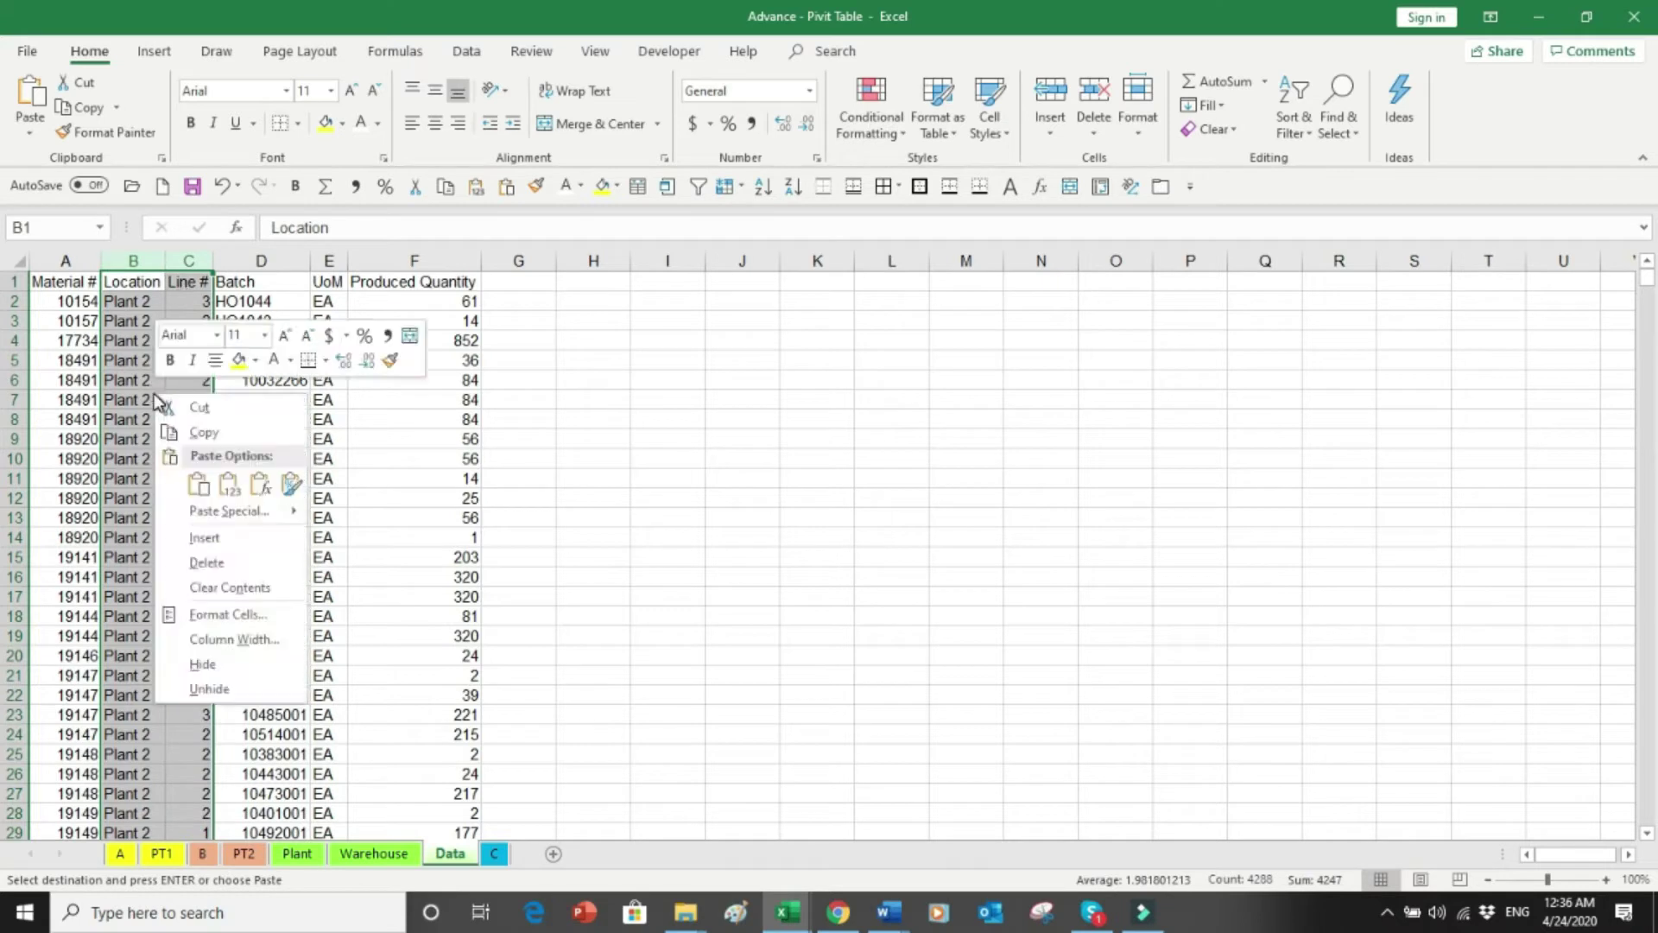
pyautogui.click(206, 562)
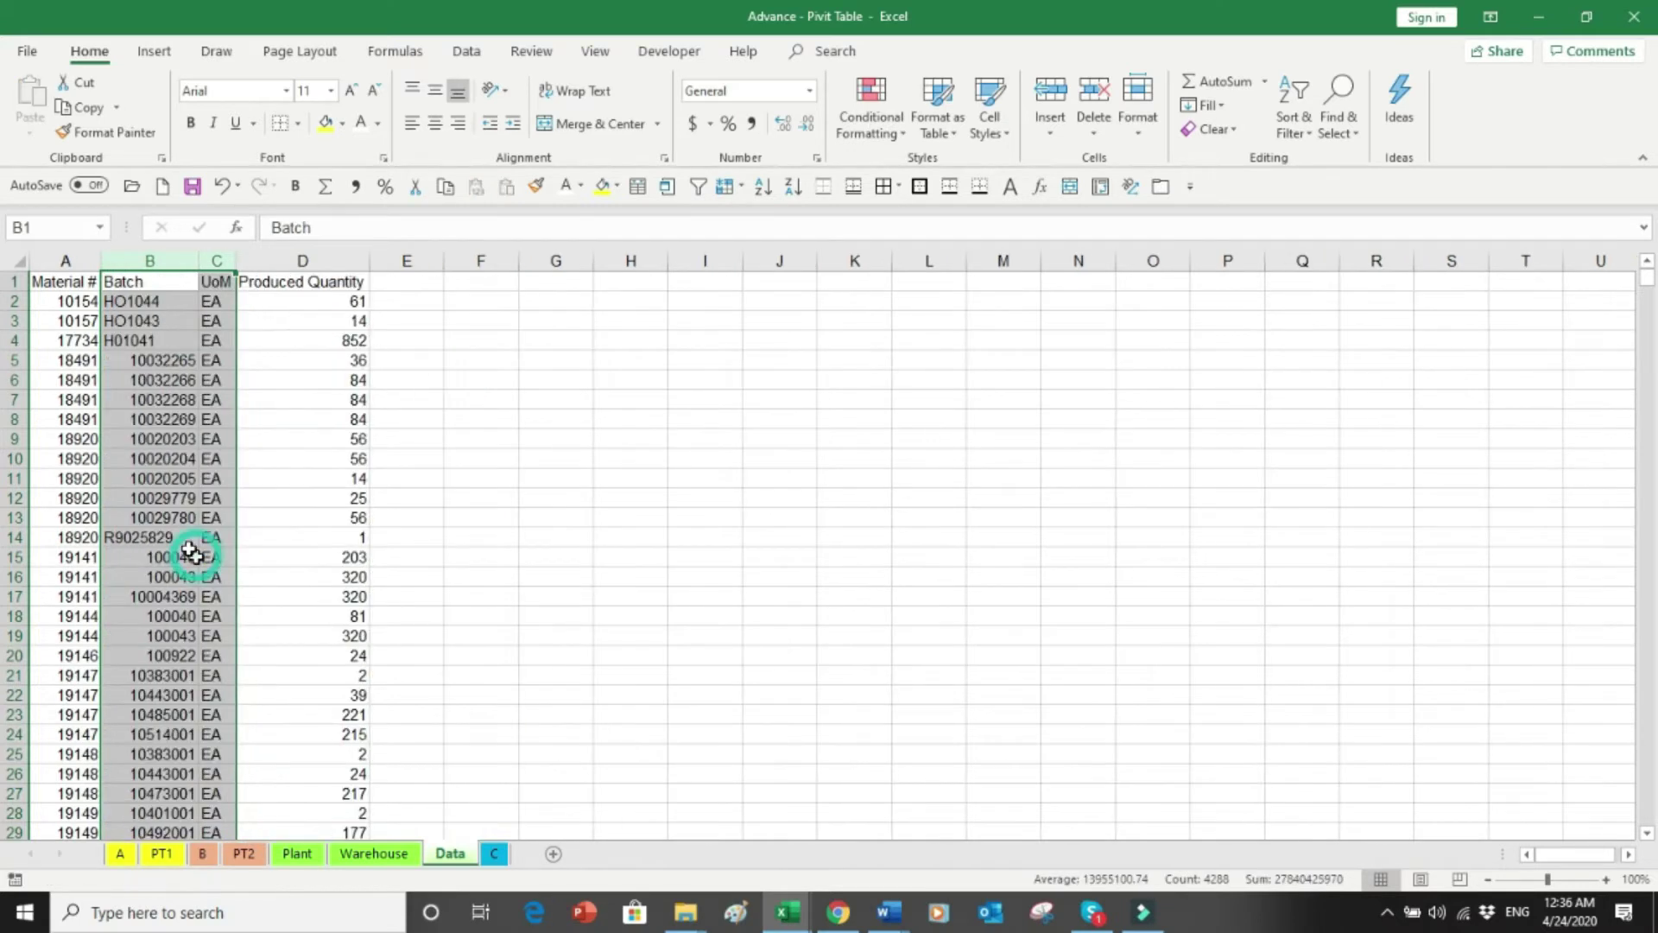
pyautogui.click(64, 264)
pyautogui.moveTo(65, 266); pyautogui.dragTo(149, 264)
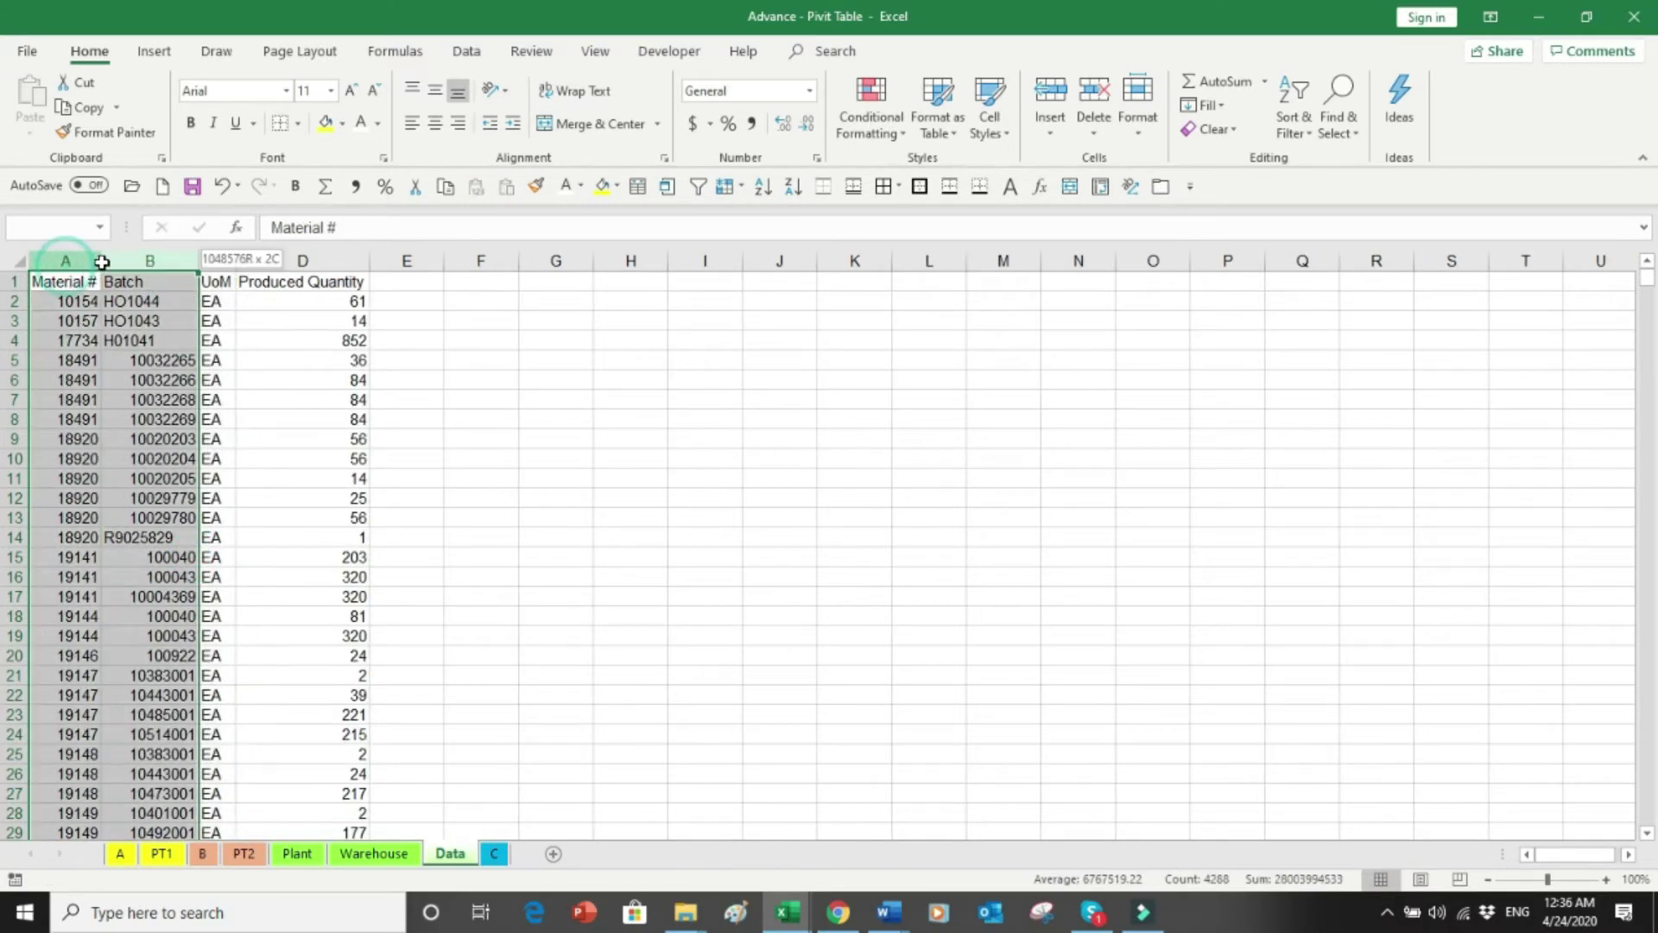
pyautogui.click(436, 124)
# Step: Widen the UoM column, apply two-decimal Comma Style to Produced Quantity, and confirm data ends at row 2144
pyautogui.moveTo(246, 269); pyautogui.dragTo(473, 253)
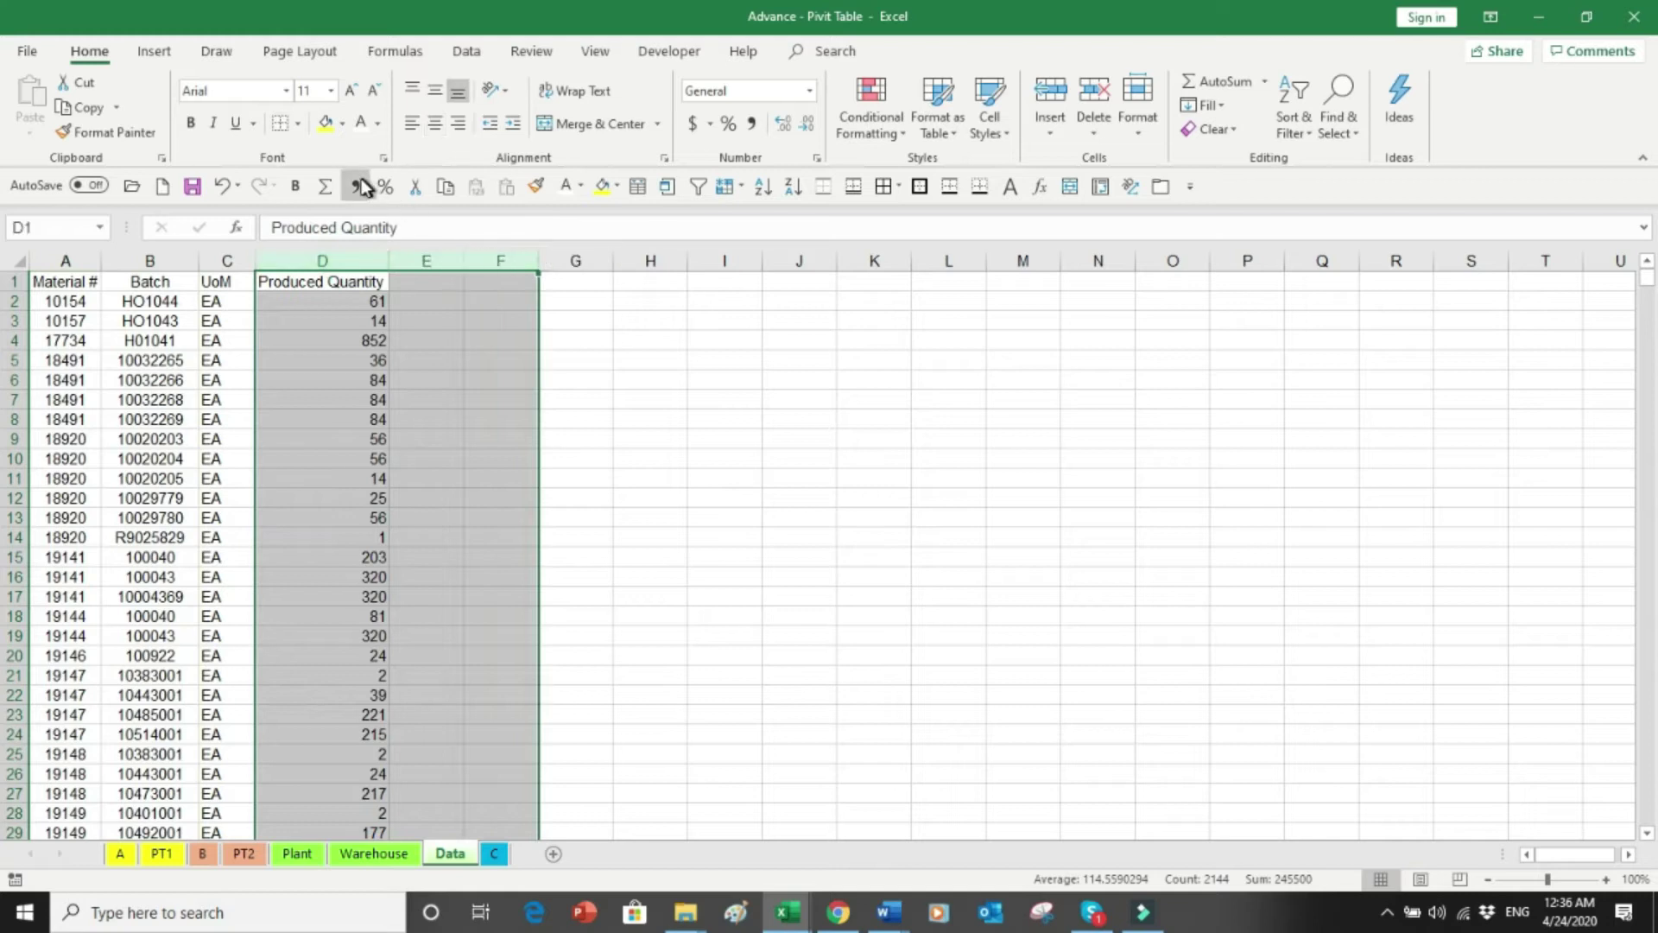
pyautogui.click(355, 187)
pyautogui.click(344, 340)
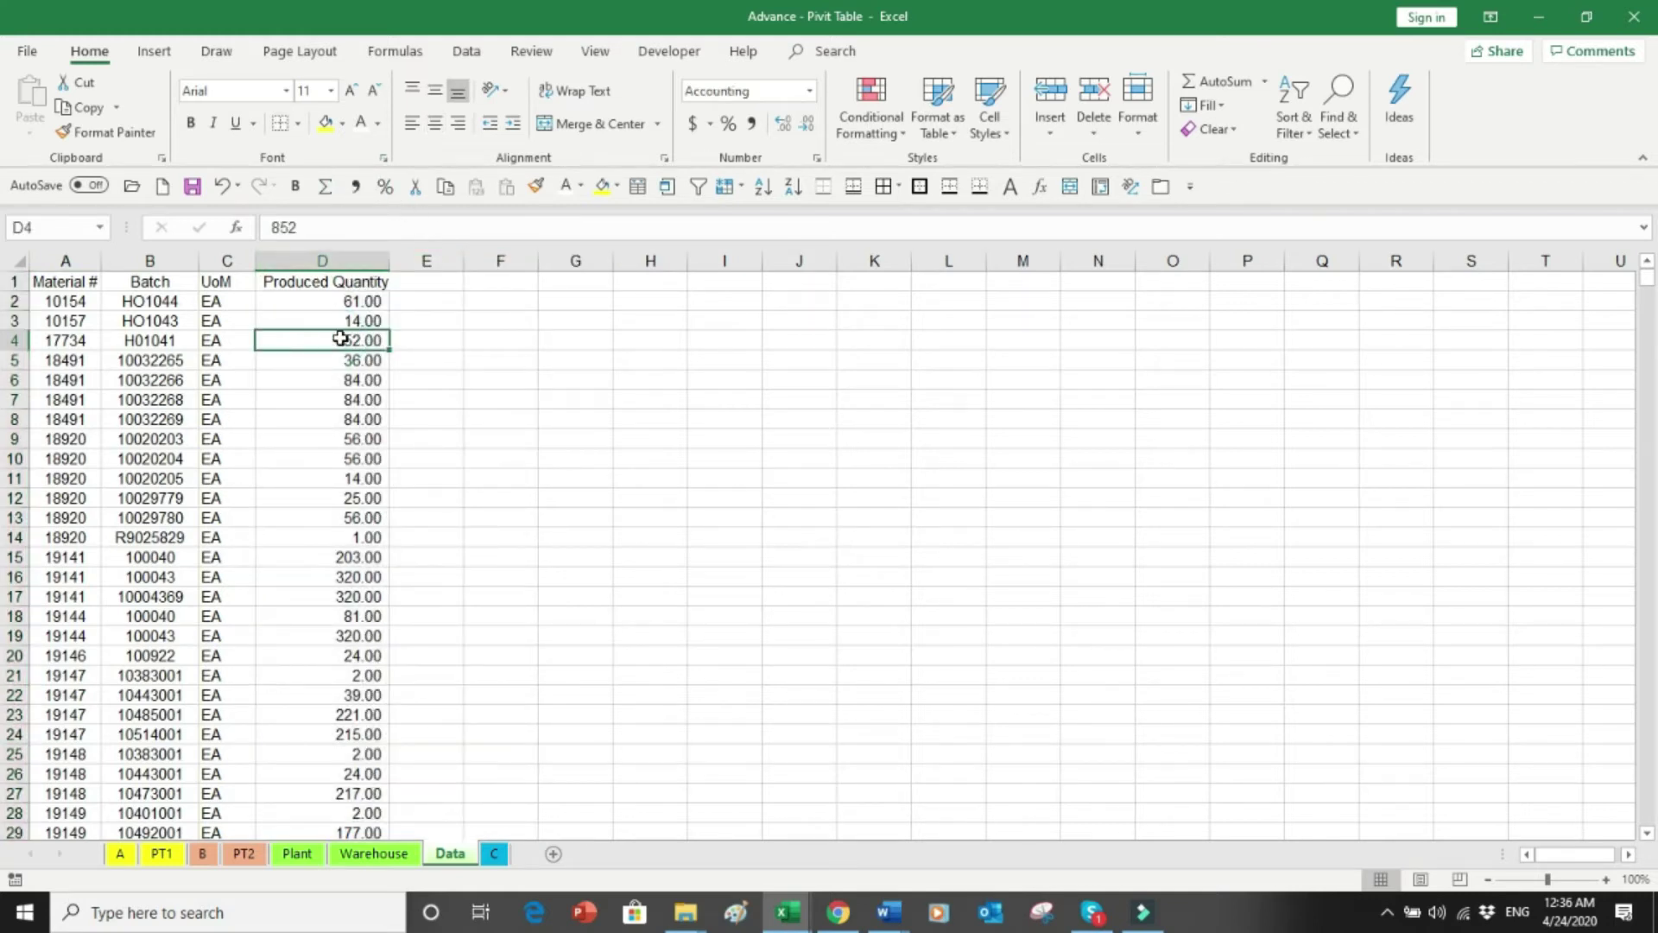
pyautogui.hotkey('ctrl', 'Down')
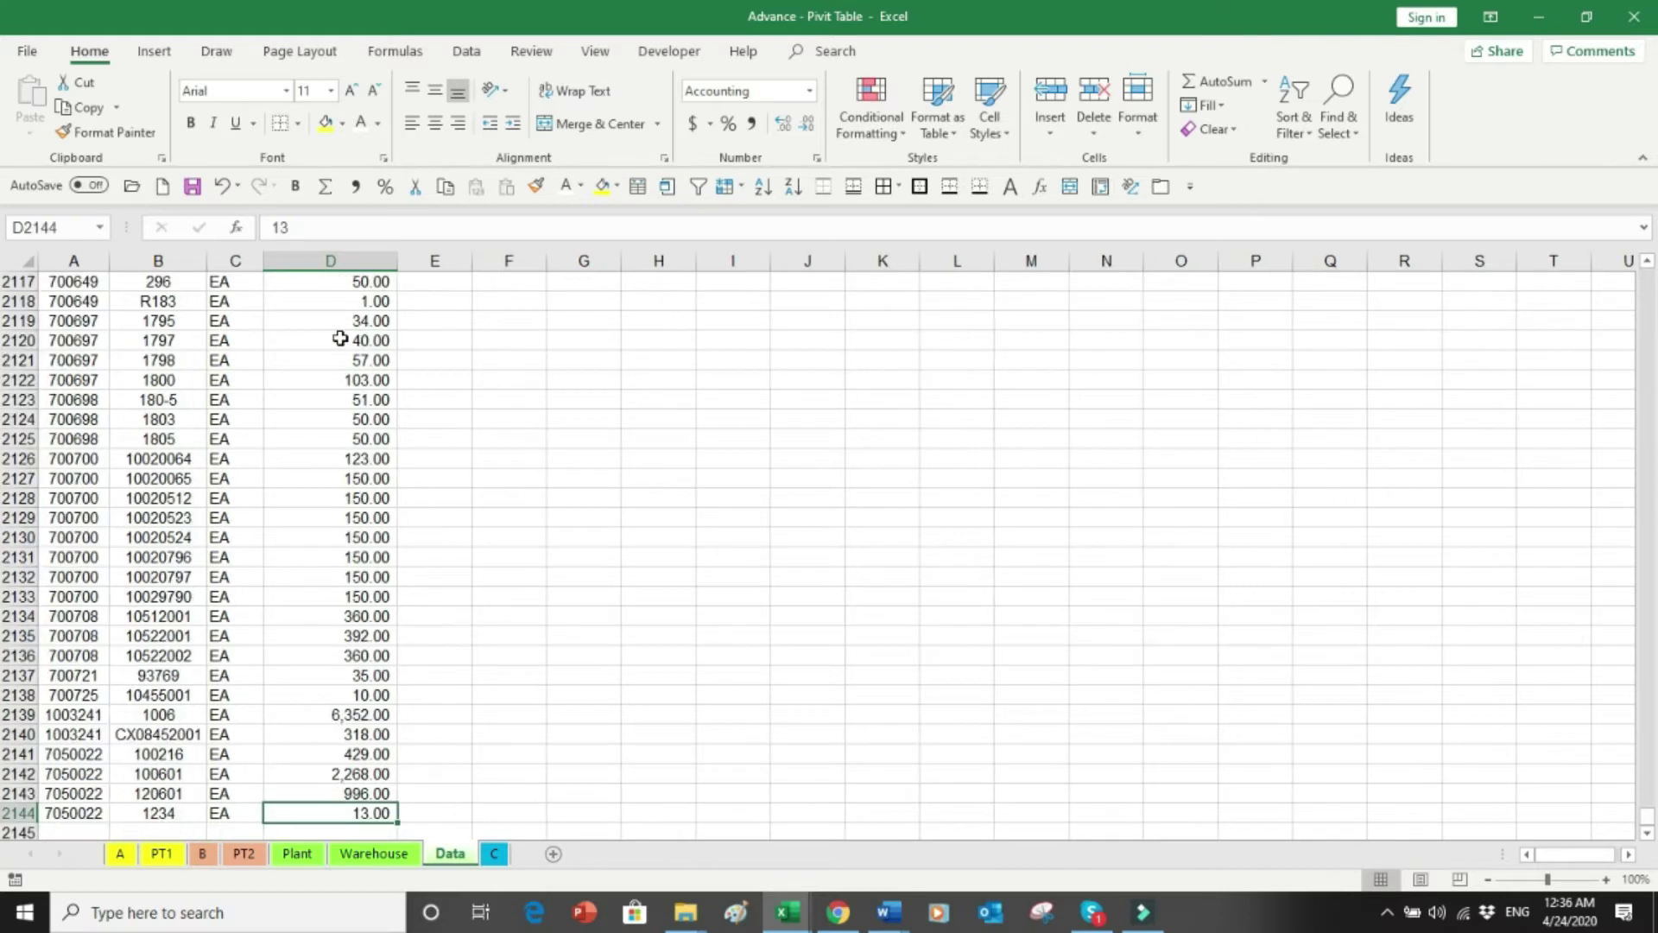
pyautogui.press('Down')
pyautogui.hotkey('ctrl', 'Left')
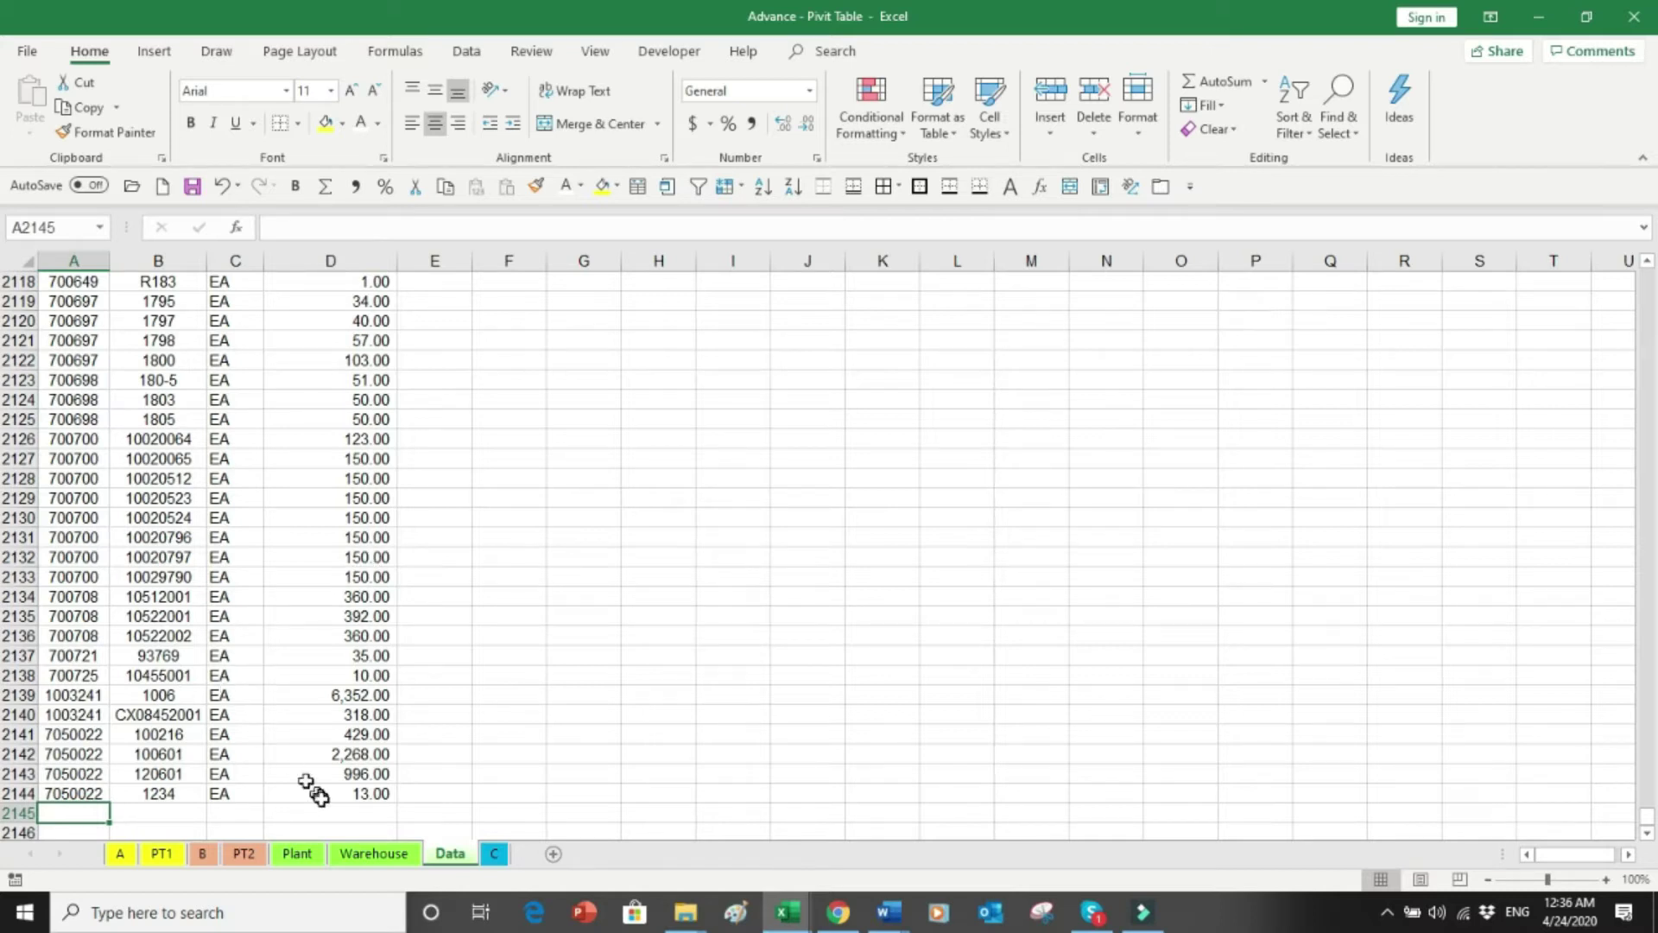
pyautogui.hotkey('ctrl', 'Home')
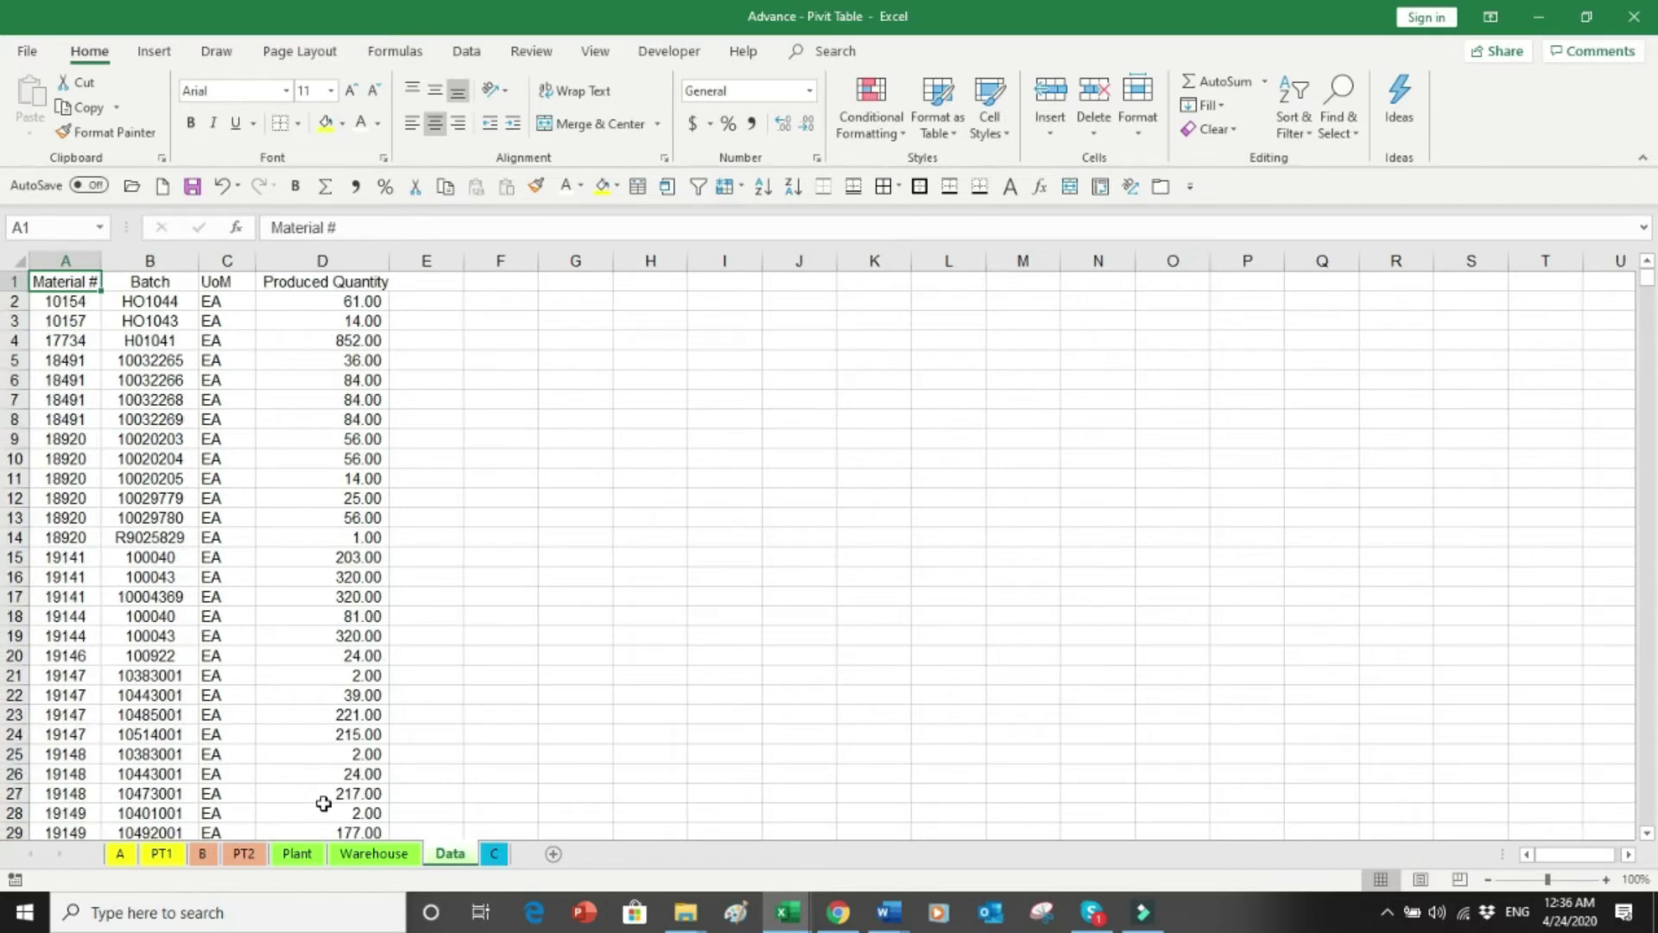
# Step: Freeze the Data sheet's top row and test it by jumping past the last record
pyautogui.click(84, 304)
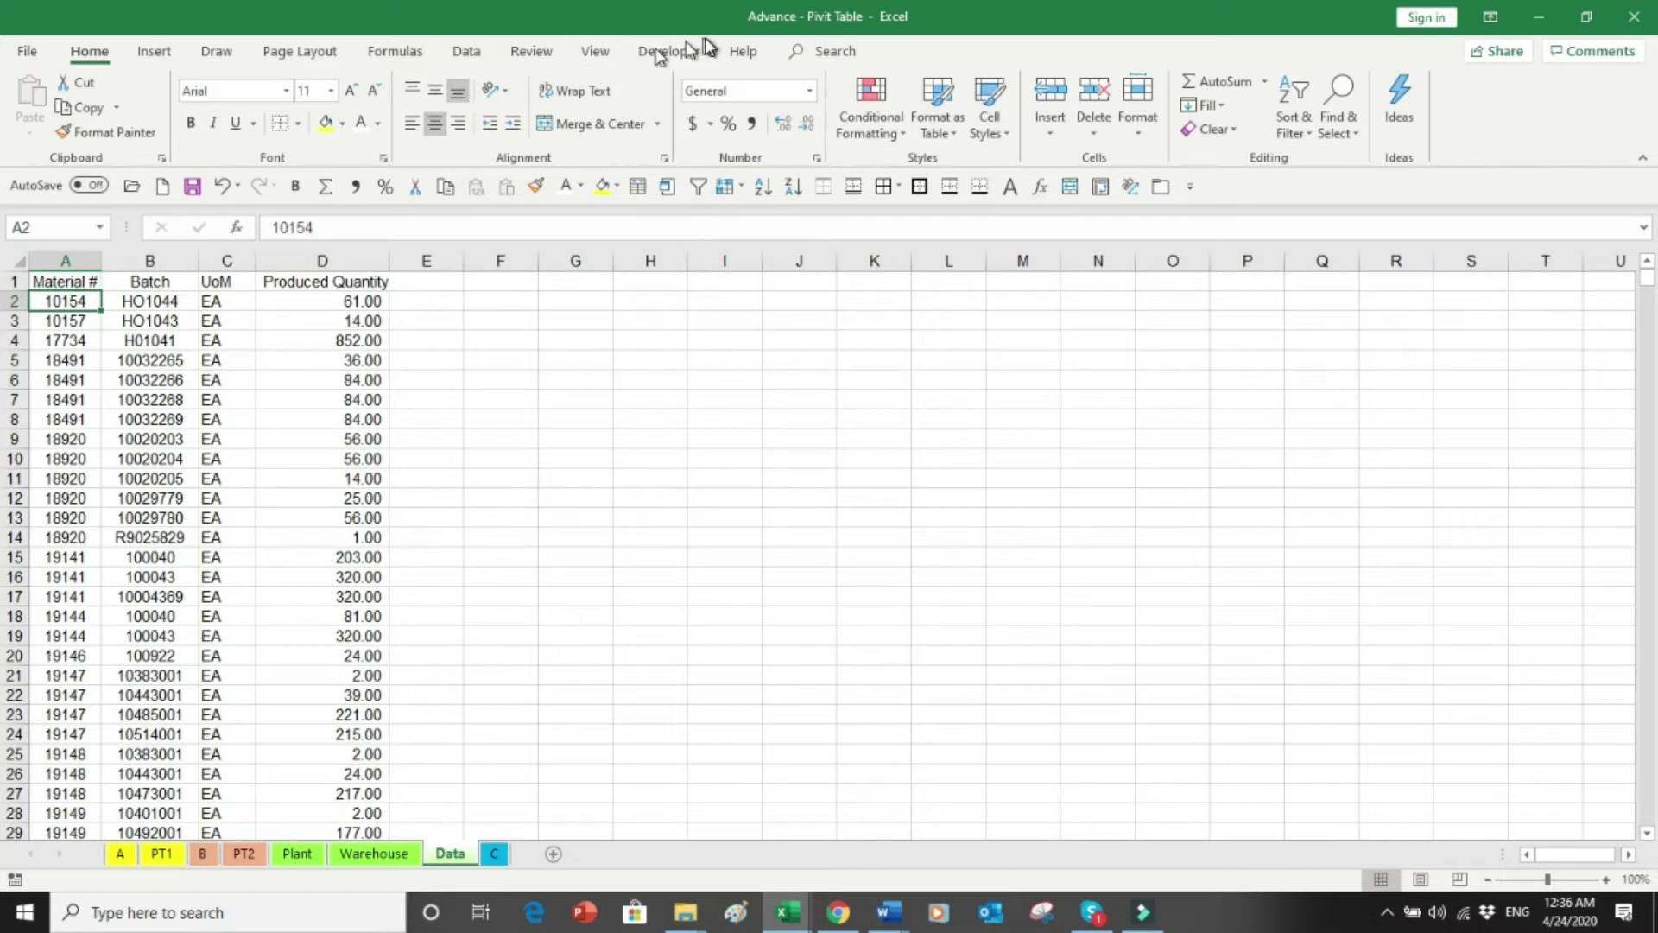
pyautogui.click(600, 51)
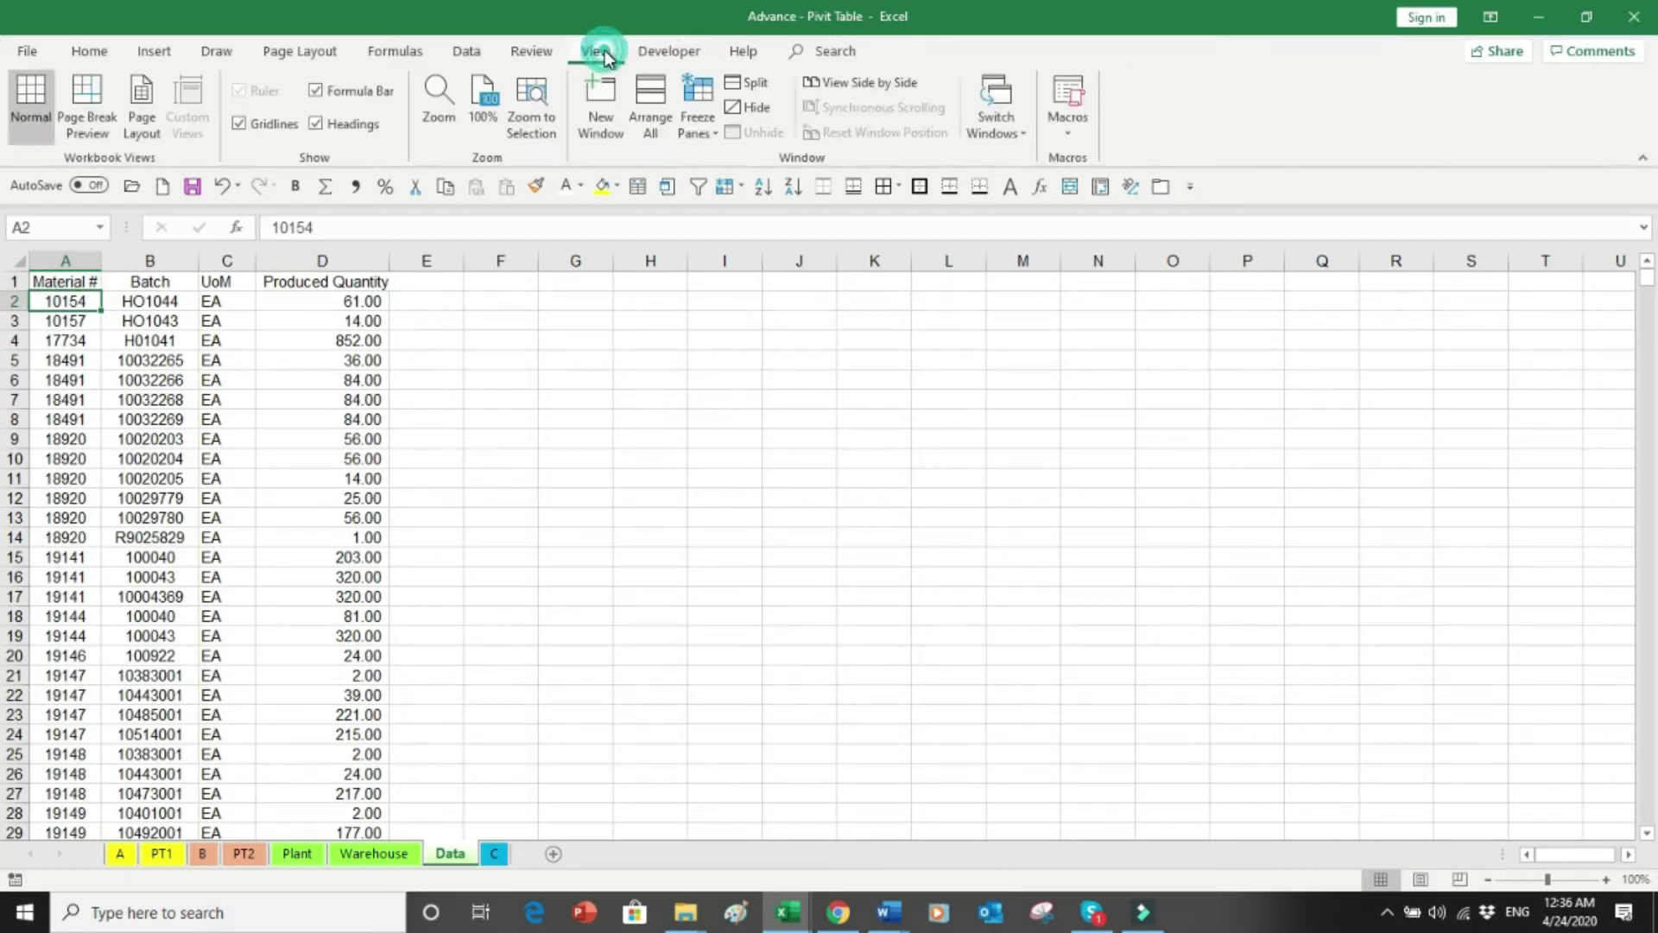
pyautogui.click(707, 130)
pyautogui.click(725, 162)
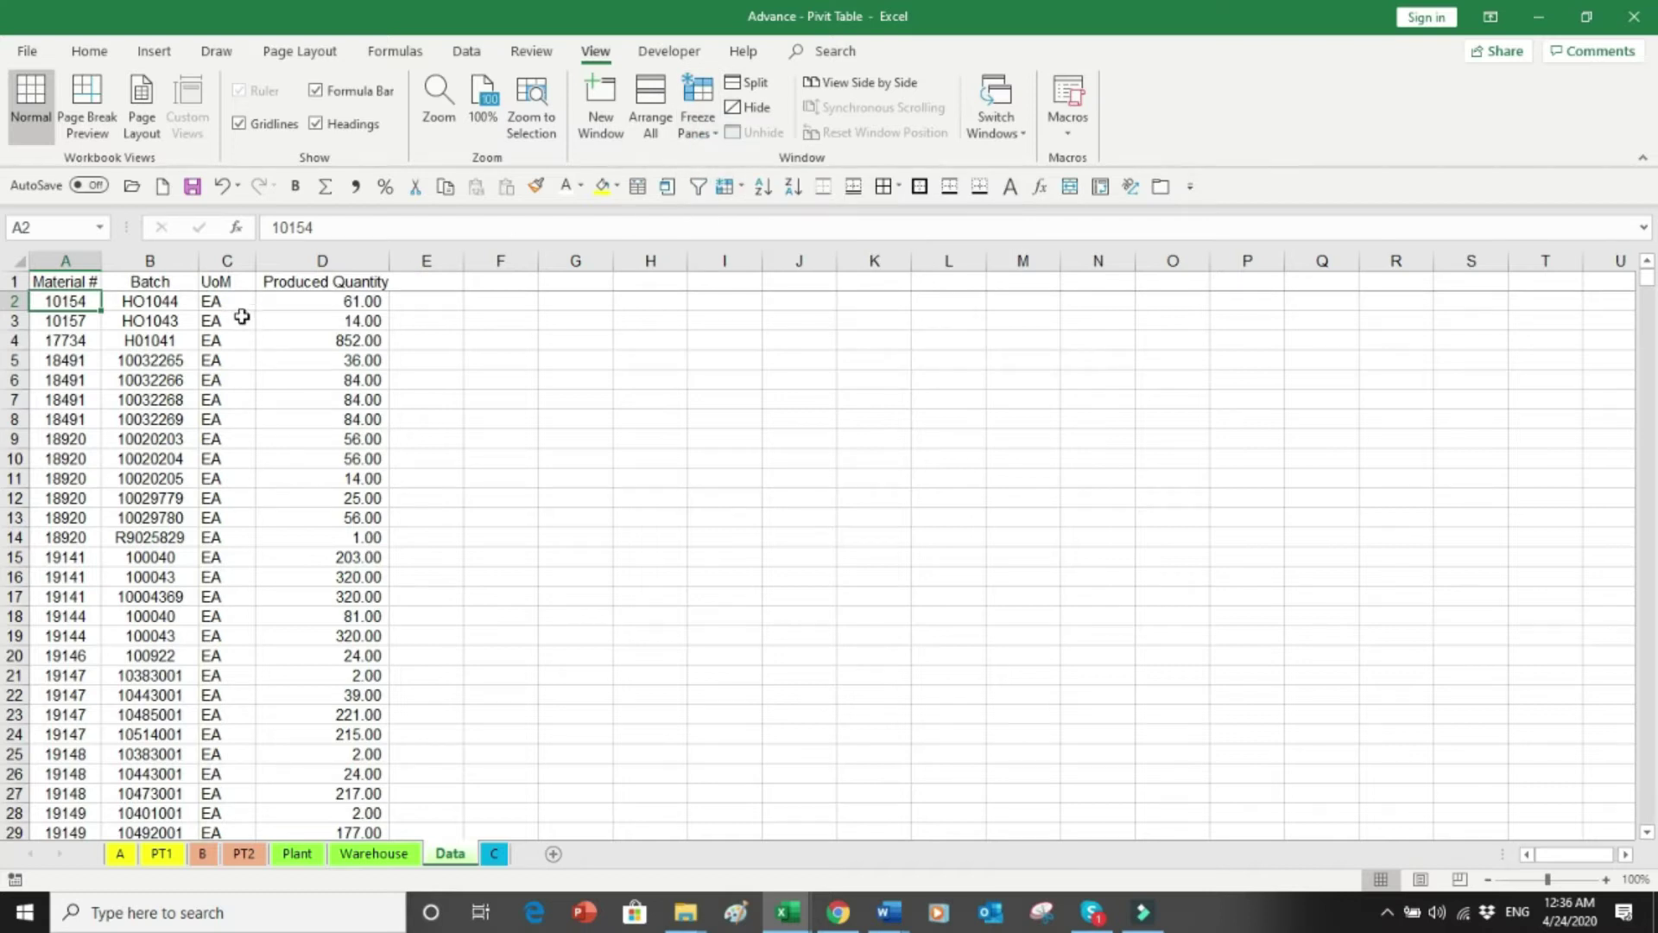
pyautogui.hotkey('ctrl', 'Down')
pyautogui.press('Down')
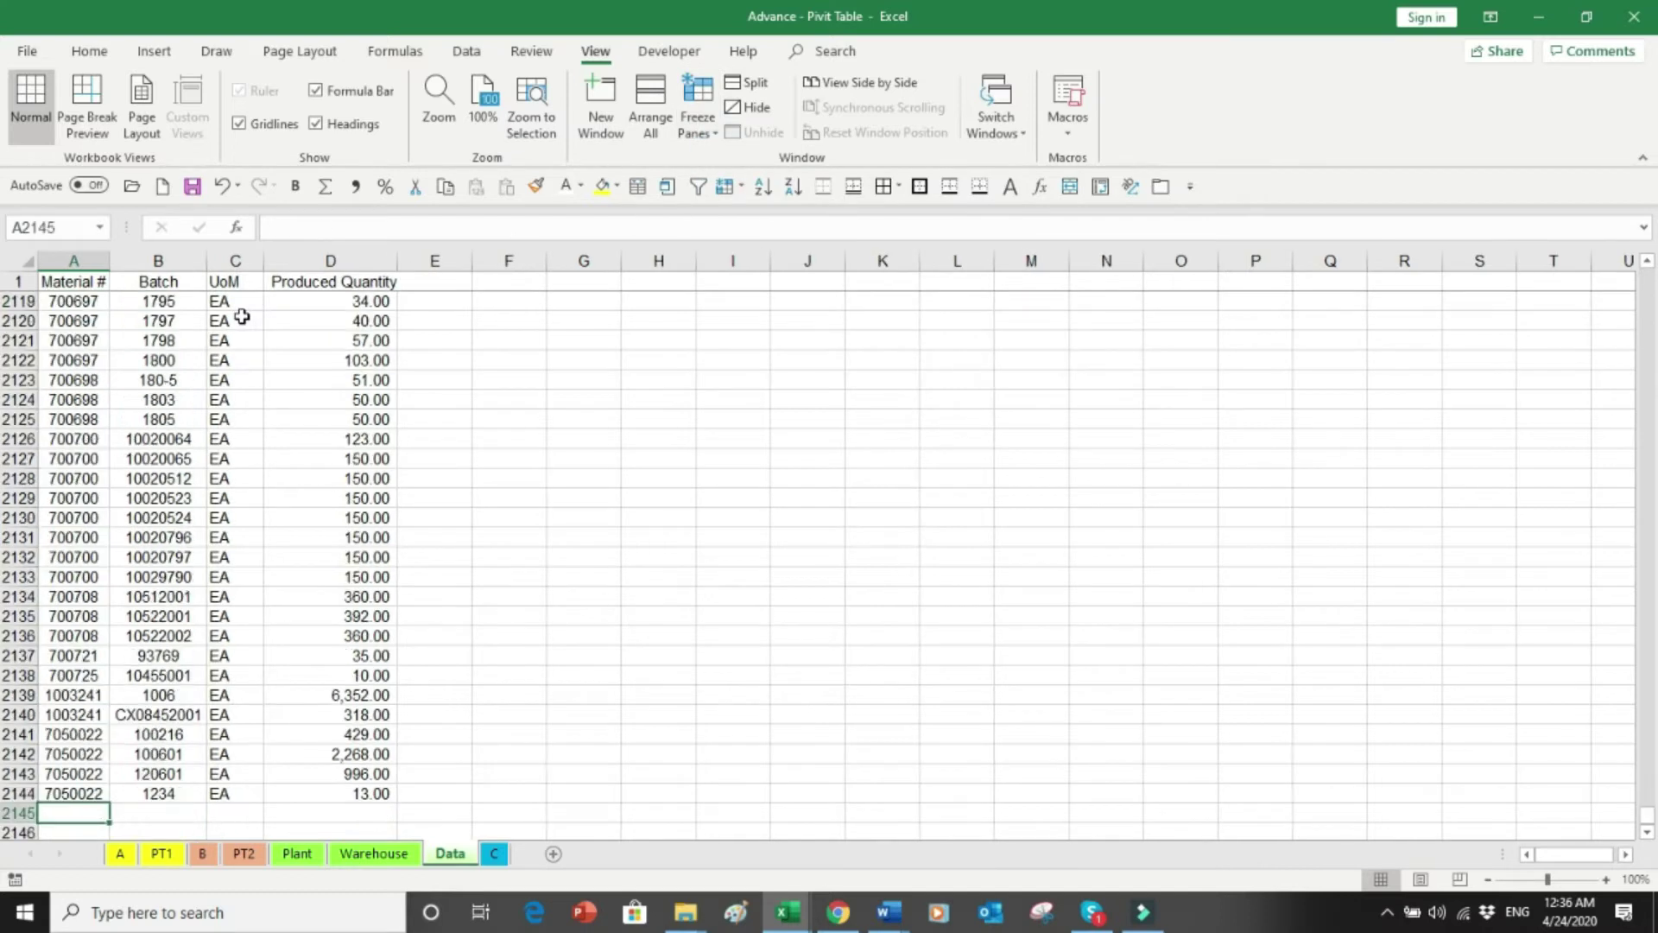
# Step: Copy the Warehouse cSKU # values and paste them as plain values into A2145 of Data
pyautogui.click(373, 853)
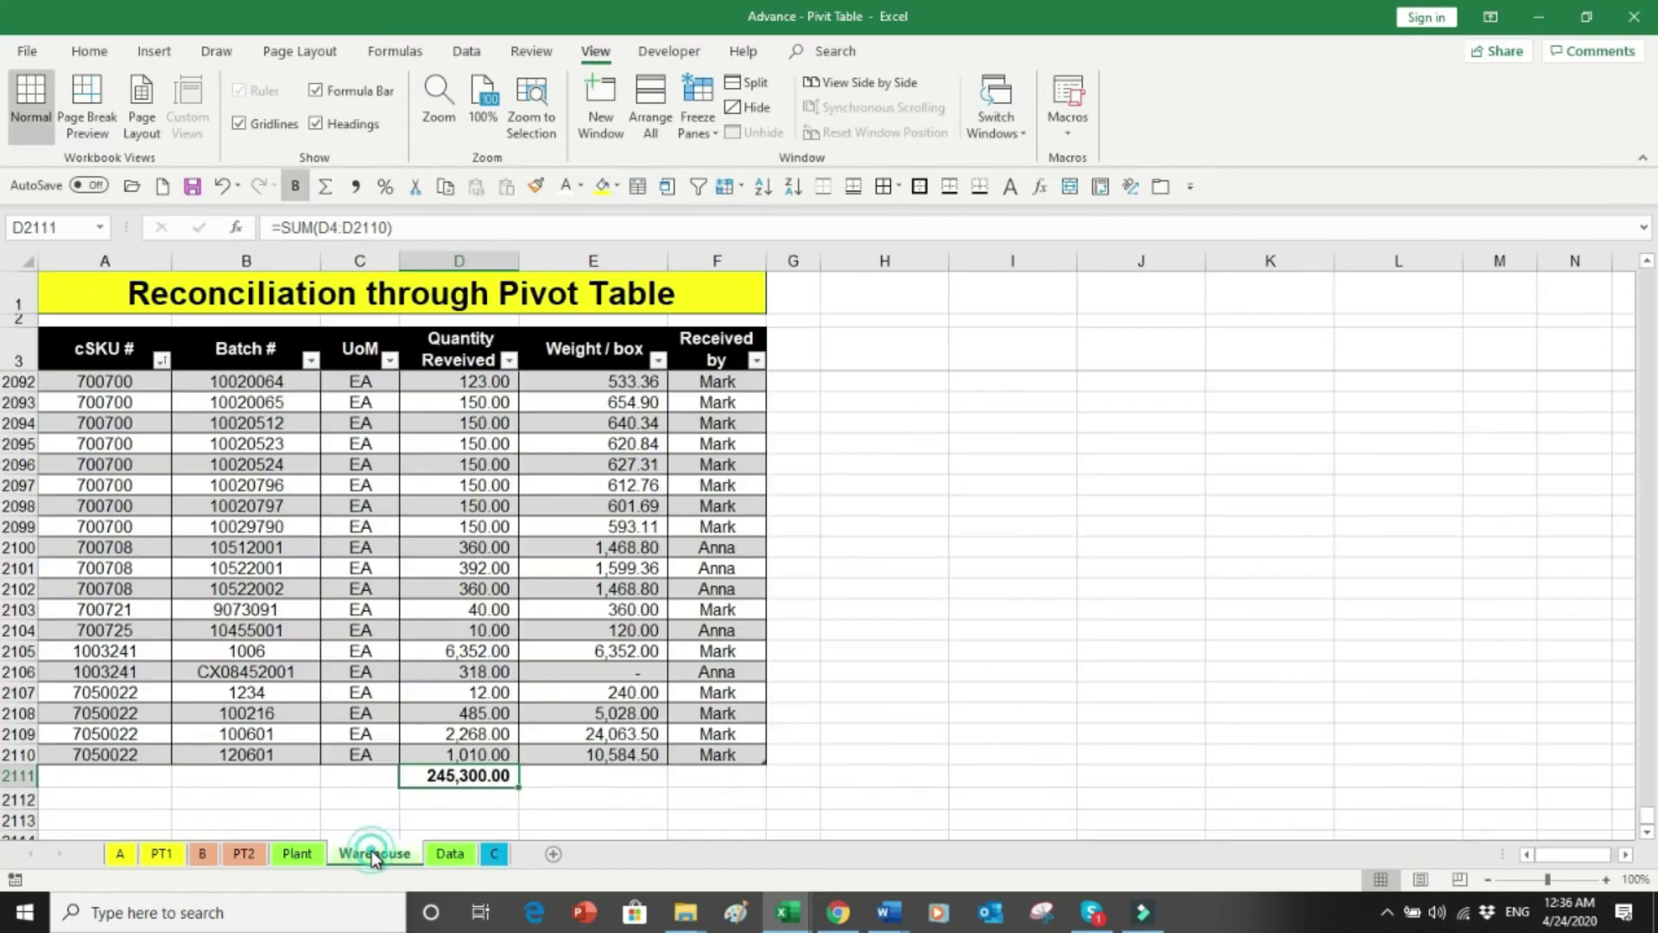
pyautogui.click(107, 352)
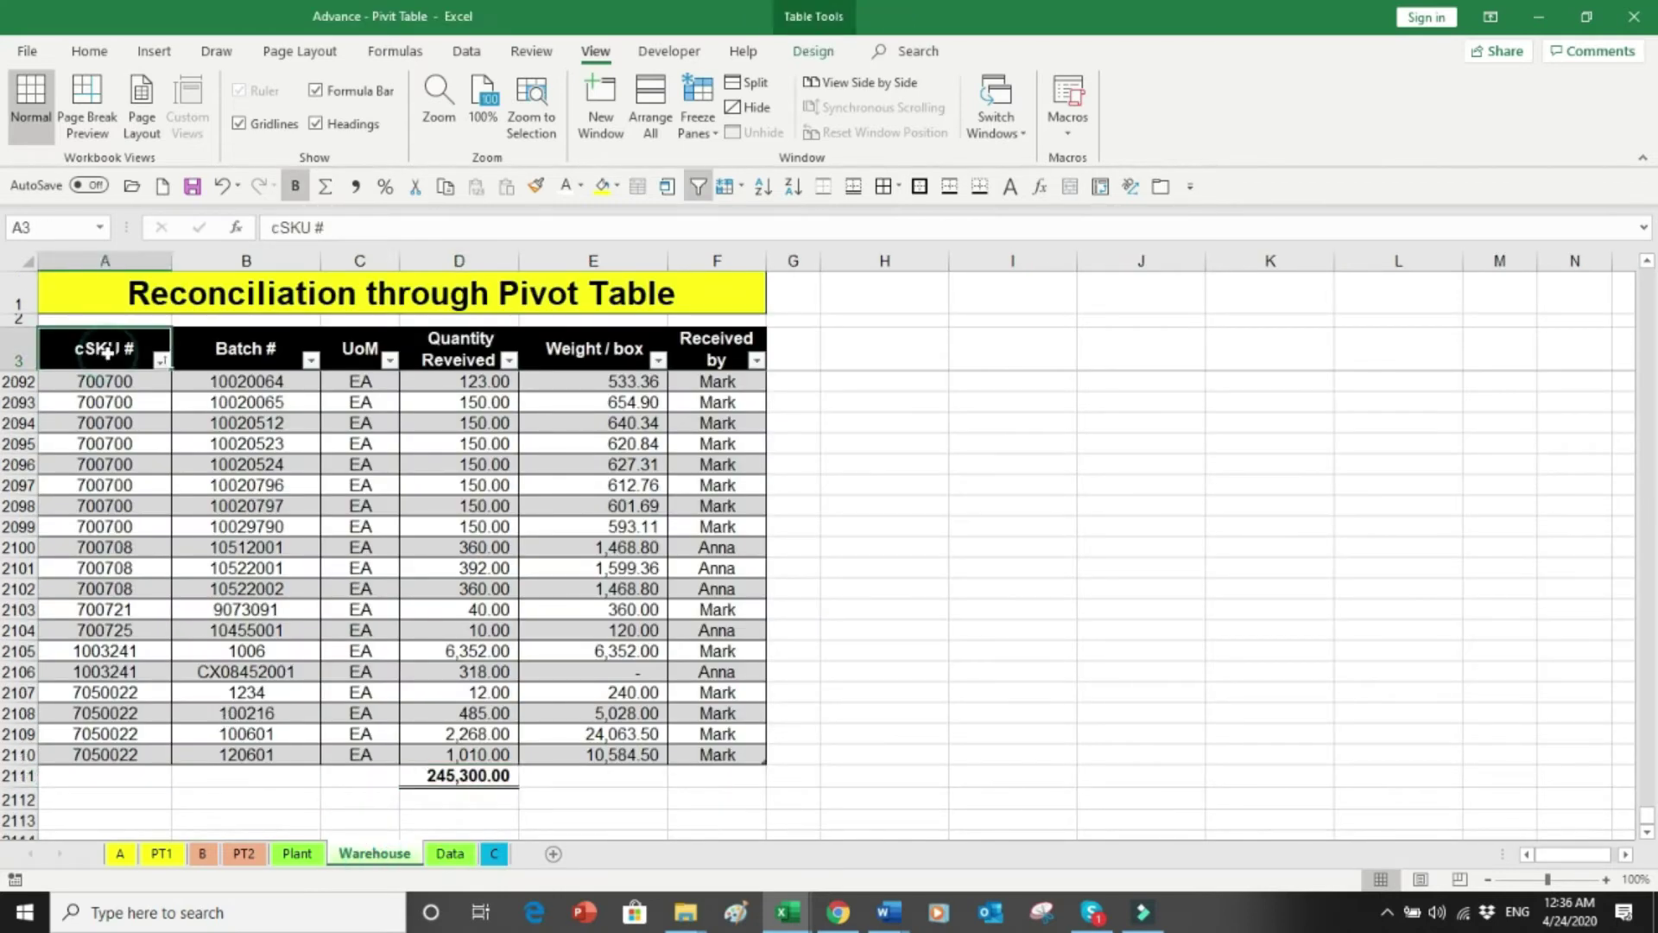
pyautogui.press('Down')
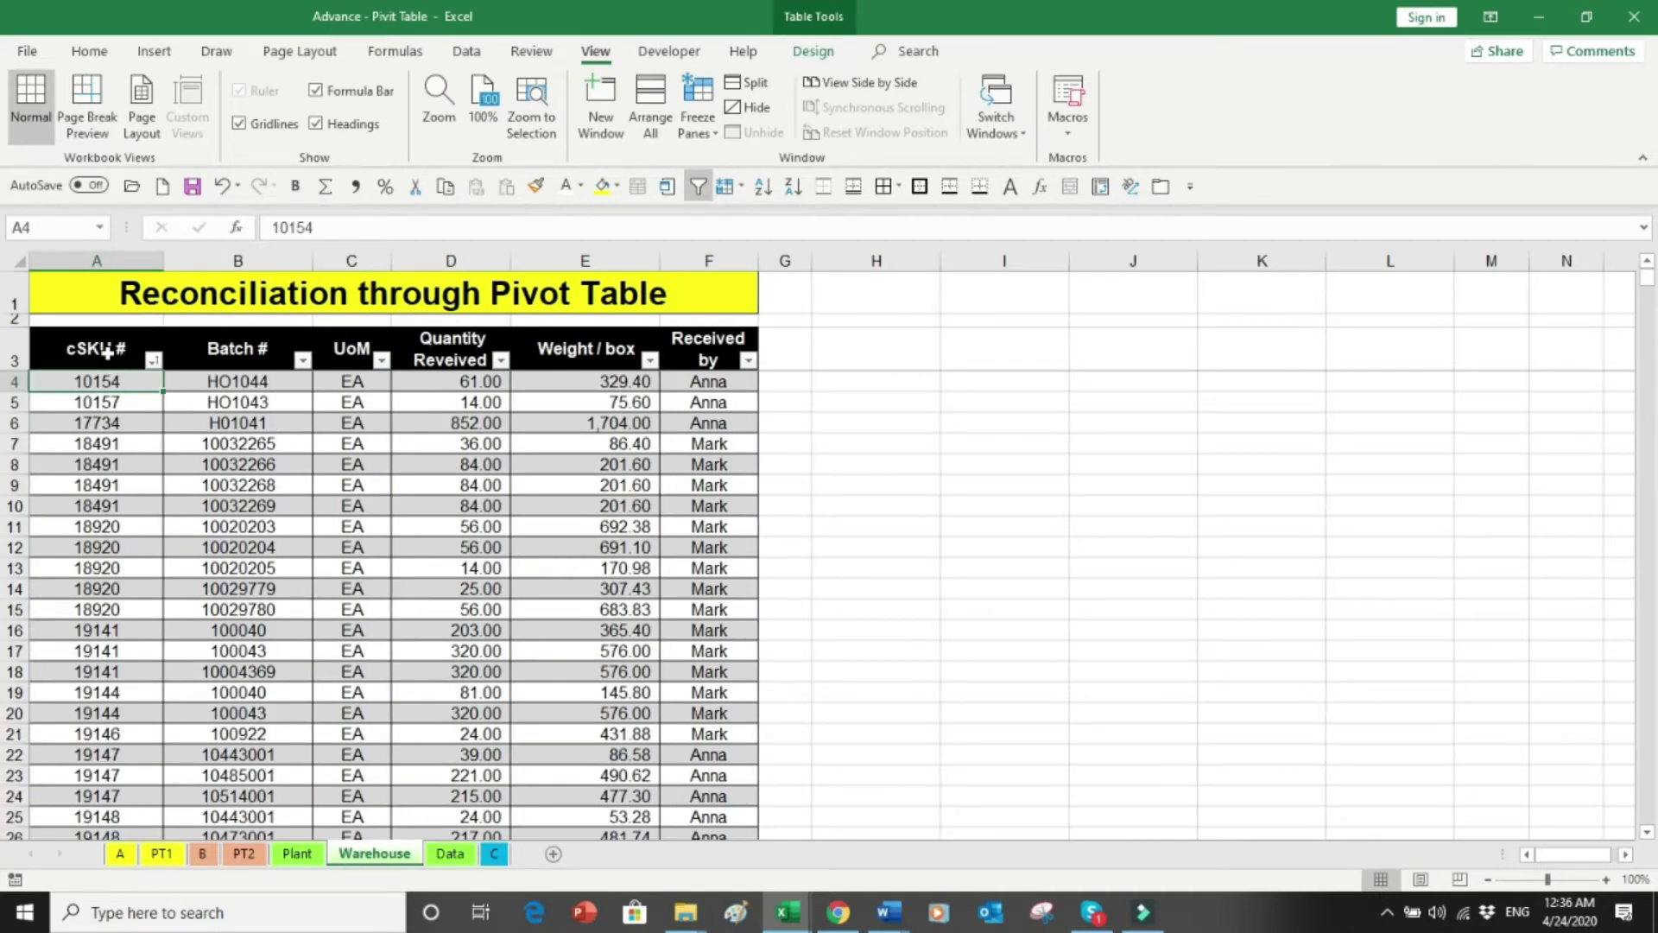
pyautogui.hotkey('ctrl', 'shift', 'Down')
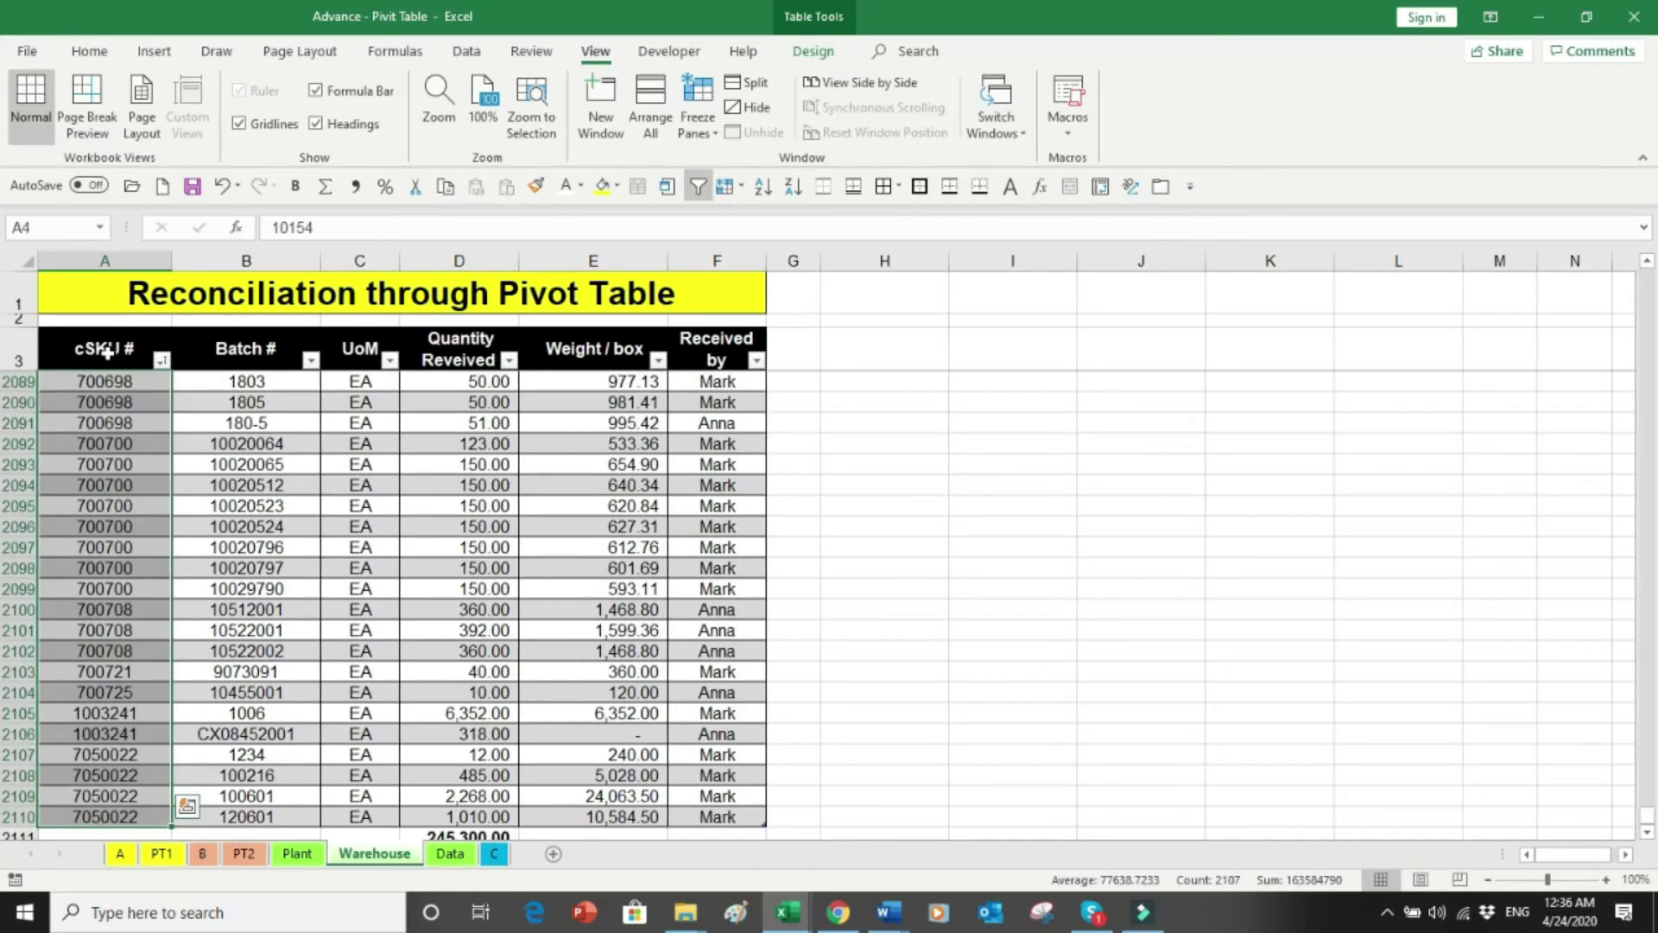
pyautogui.hotkey('ctrl', 'q')
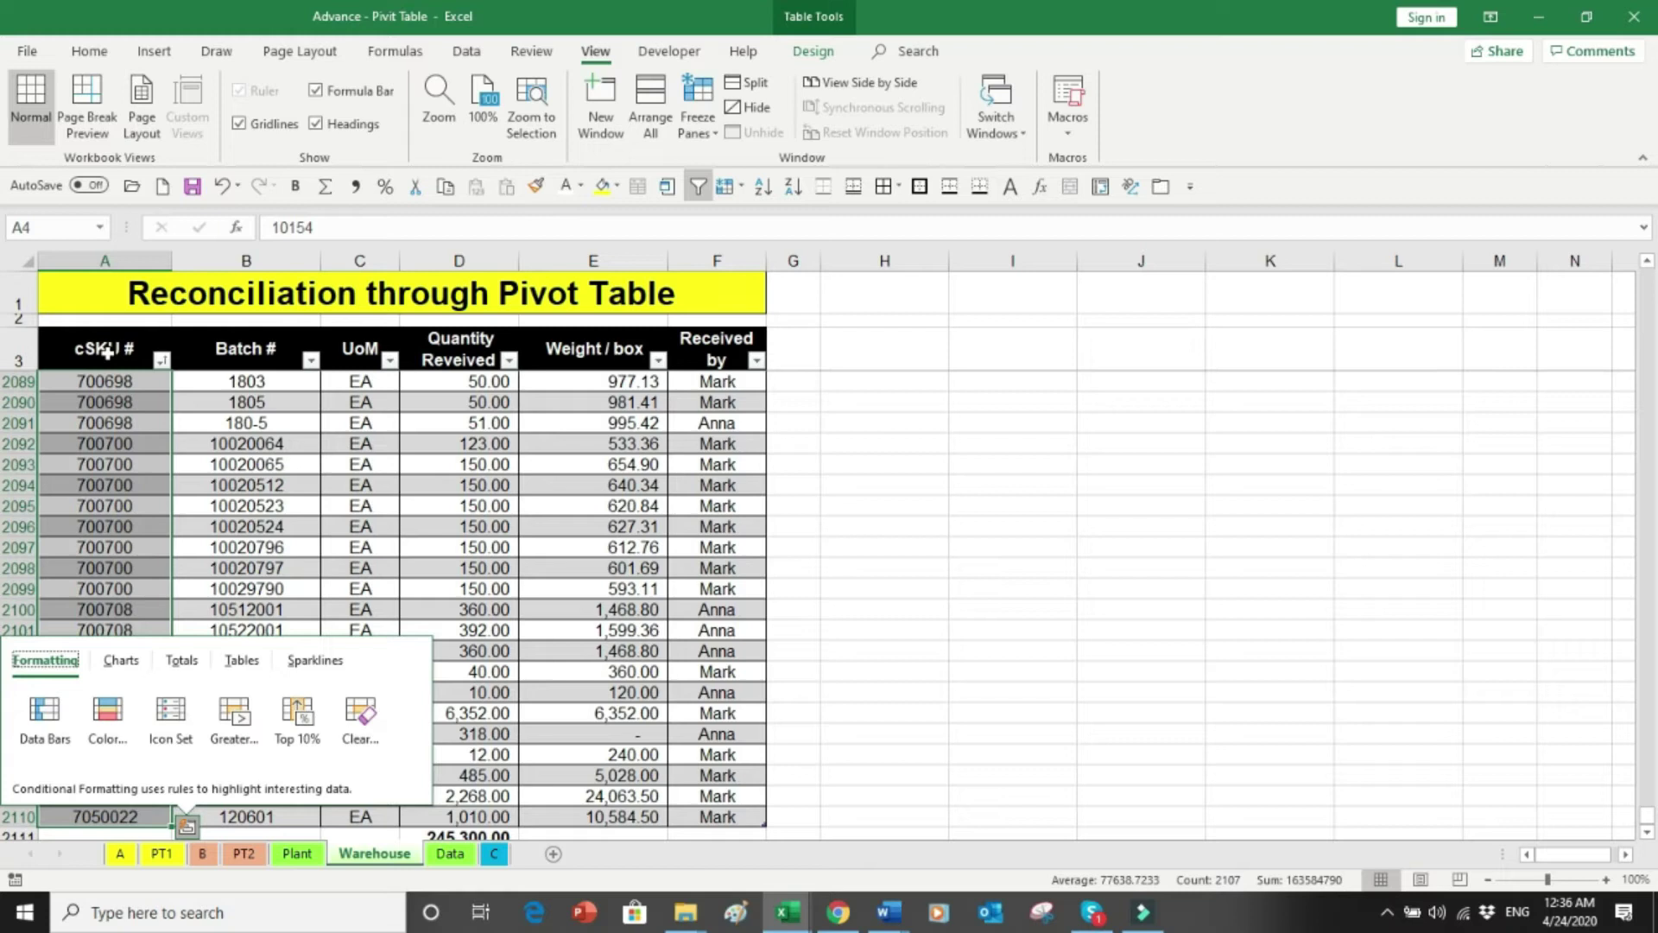
pyautogui.press('Escape')
pyautogui.hotkey('ctrl', 'c')
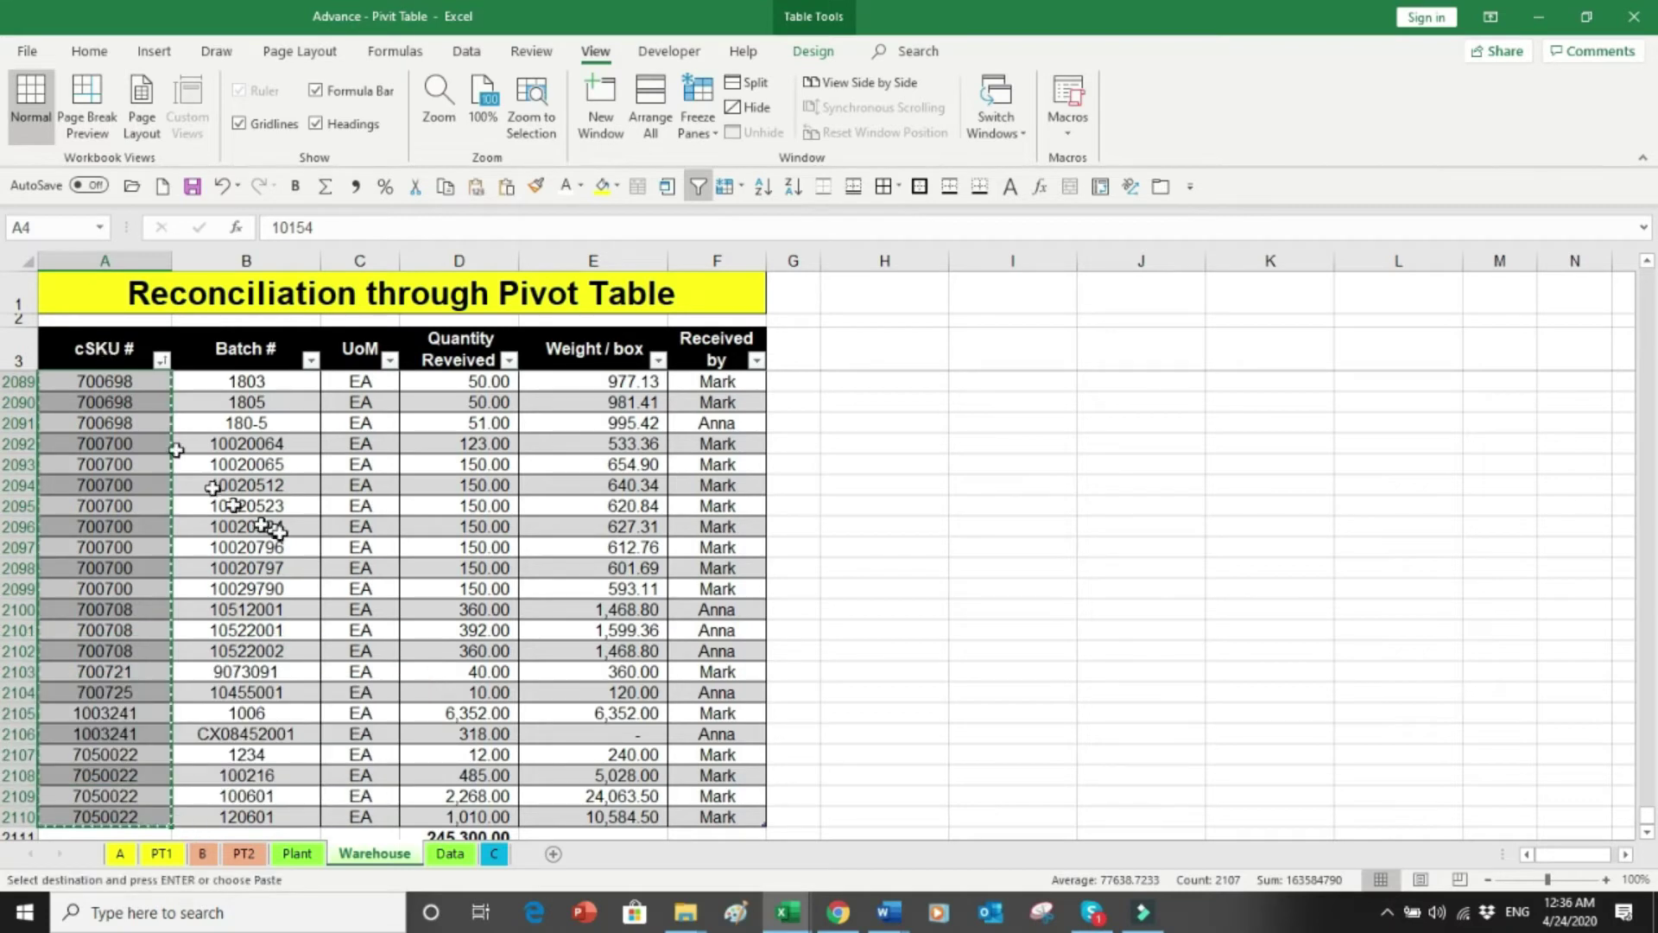
pyautogui.click(447, 853)
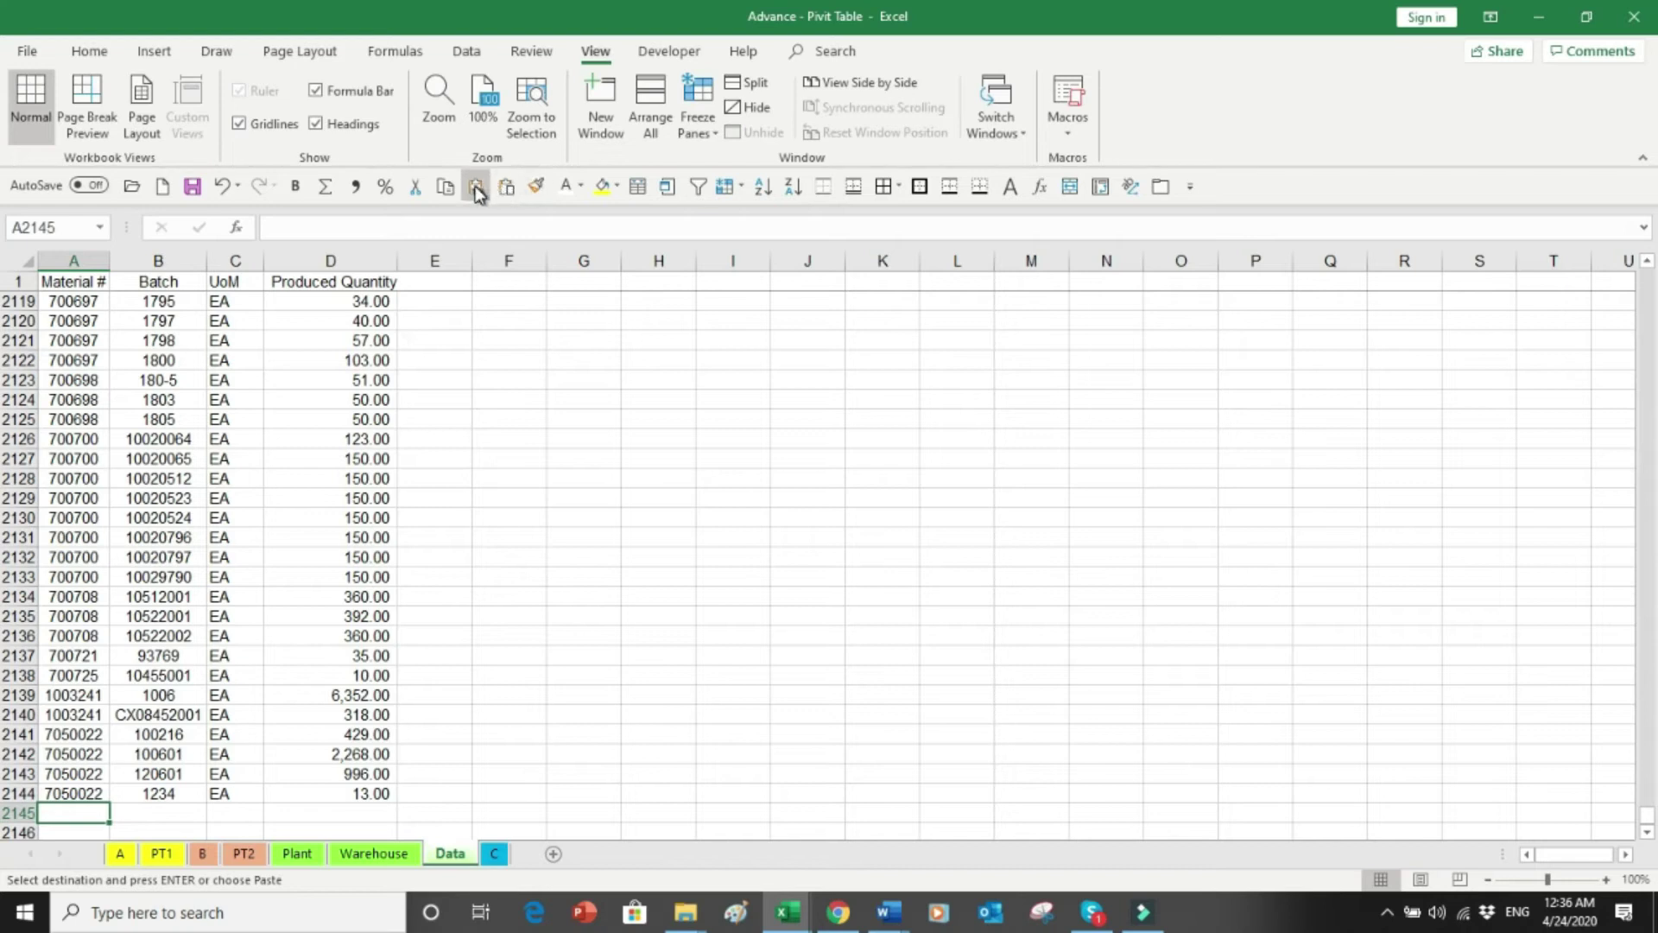
pyautogui.click(81, 52)
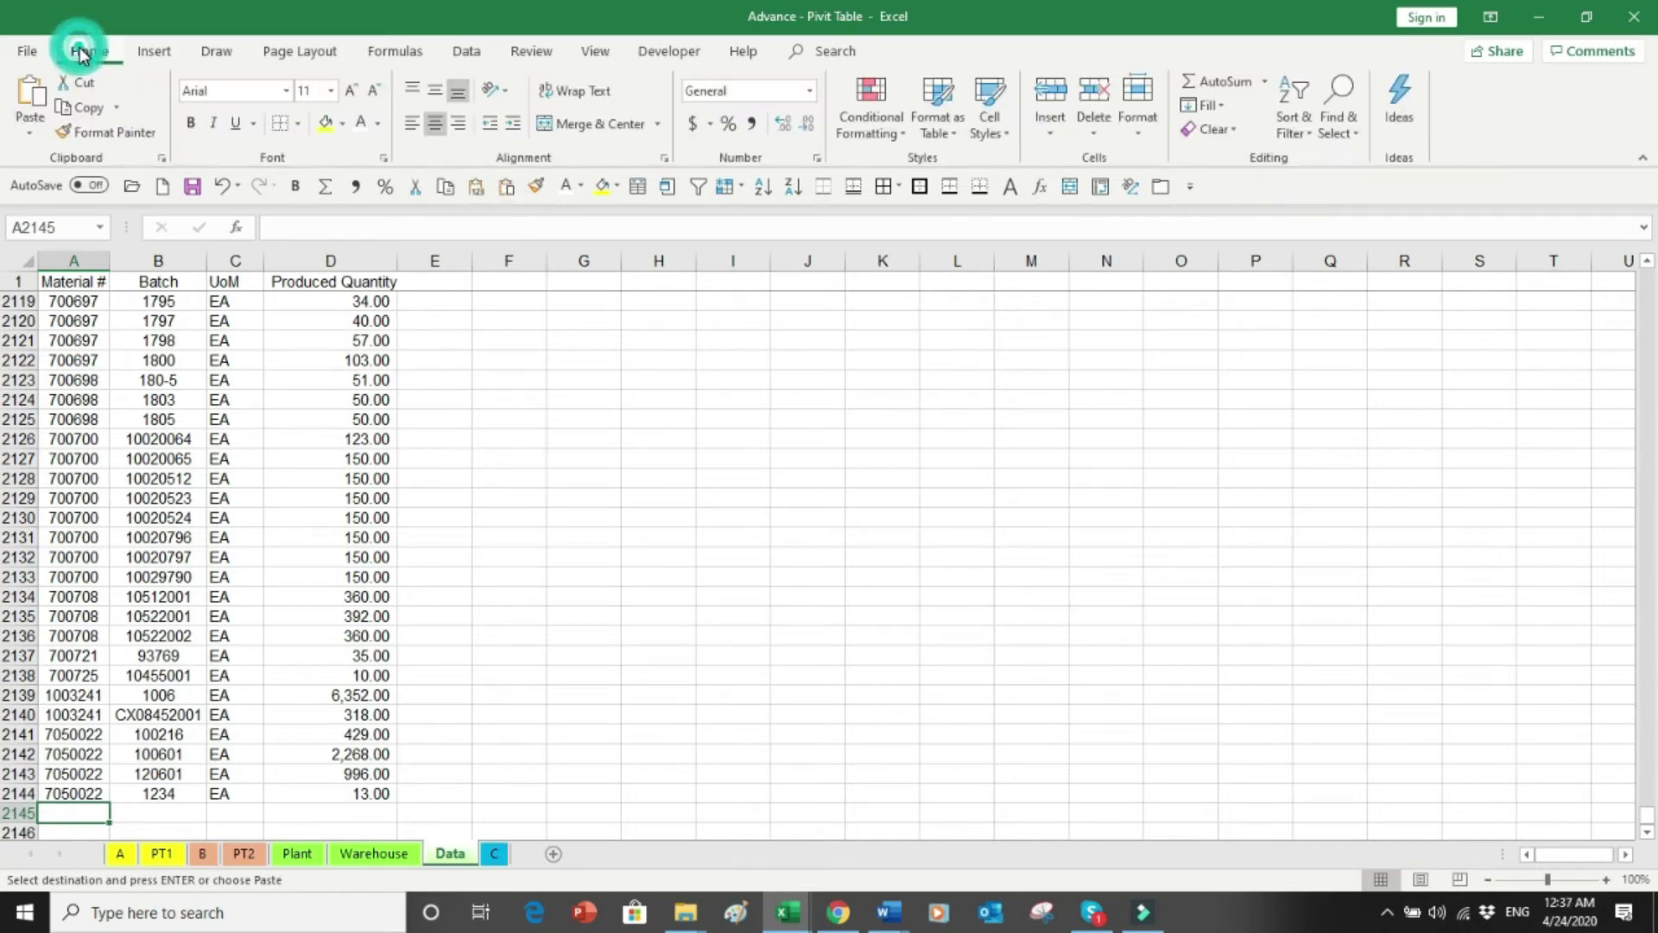
pyautogui.click(29, 132)
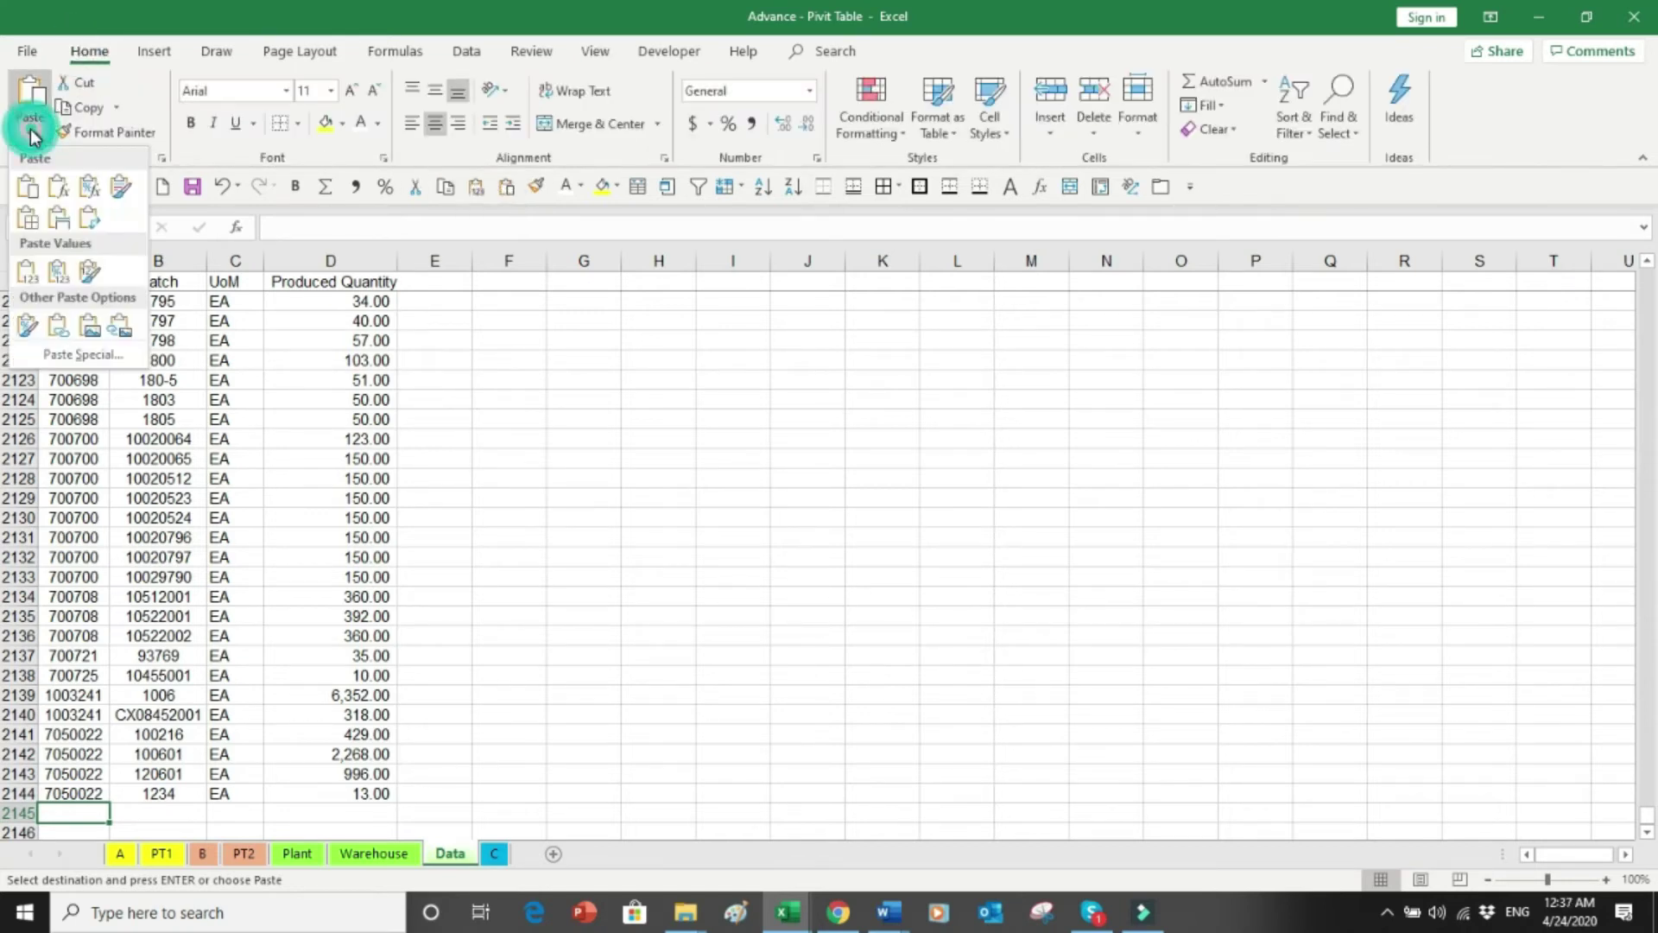
pyautogui.click(31, 273)
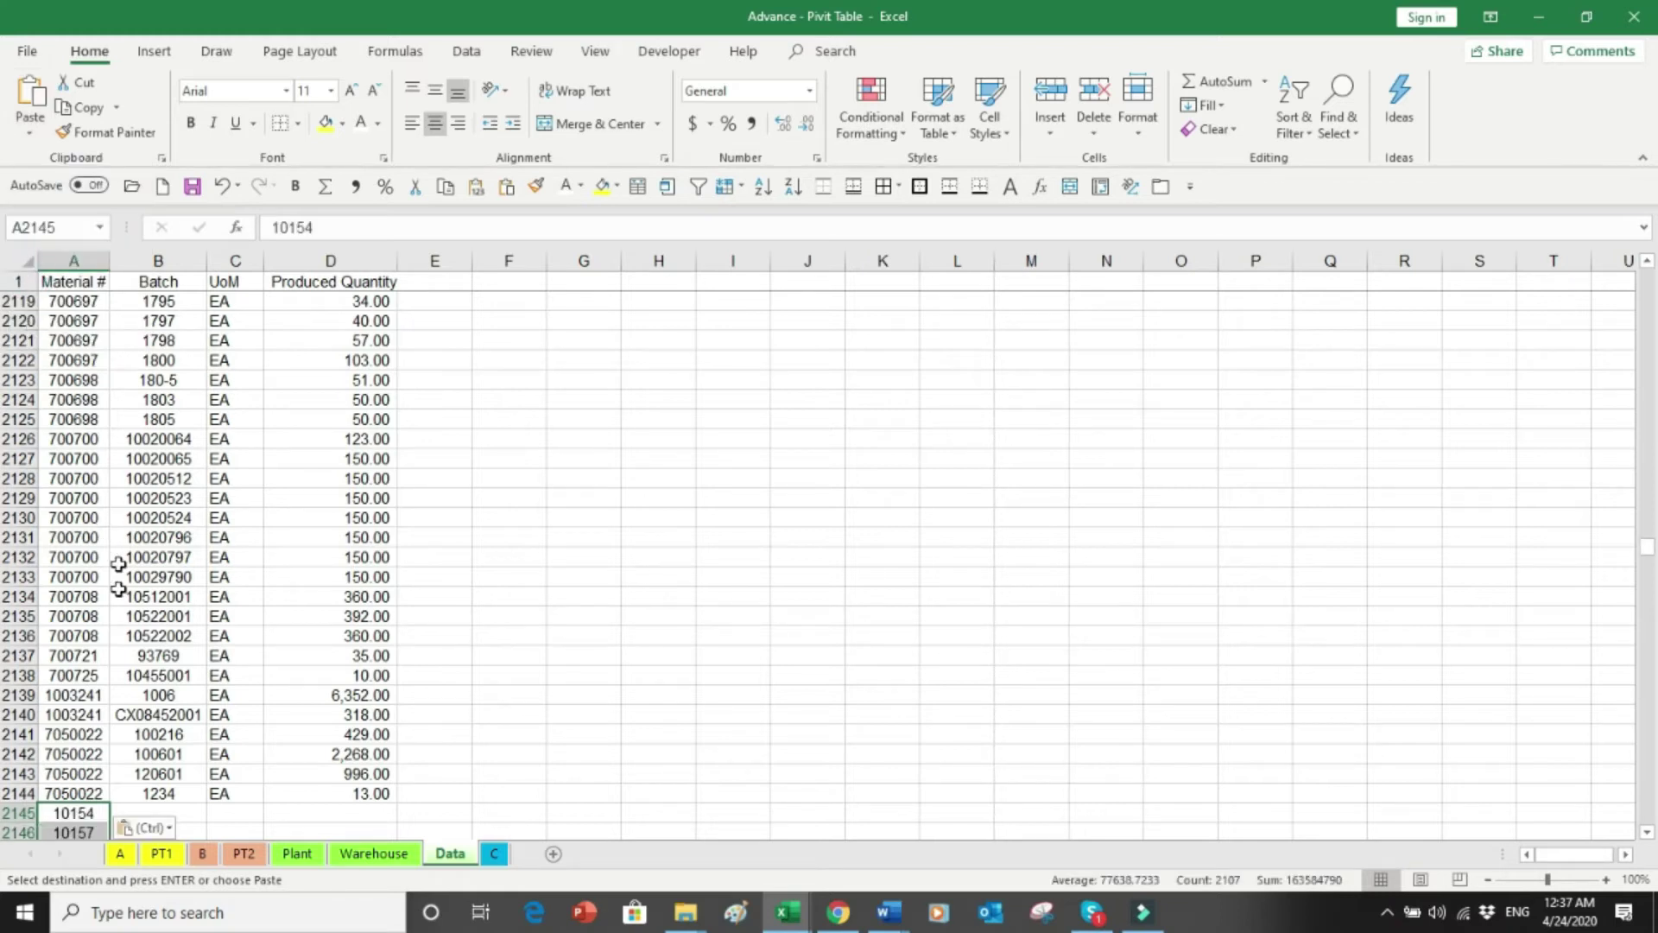
# Step: Select the Warehouse Batch # values and paste them as plain values into B2145 of Data
pyautogui.click(151, 810)
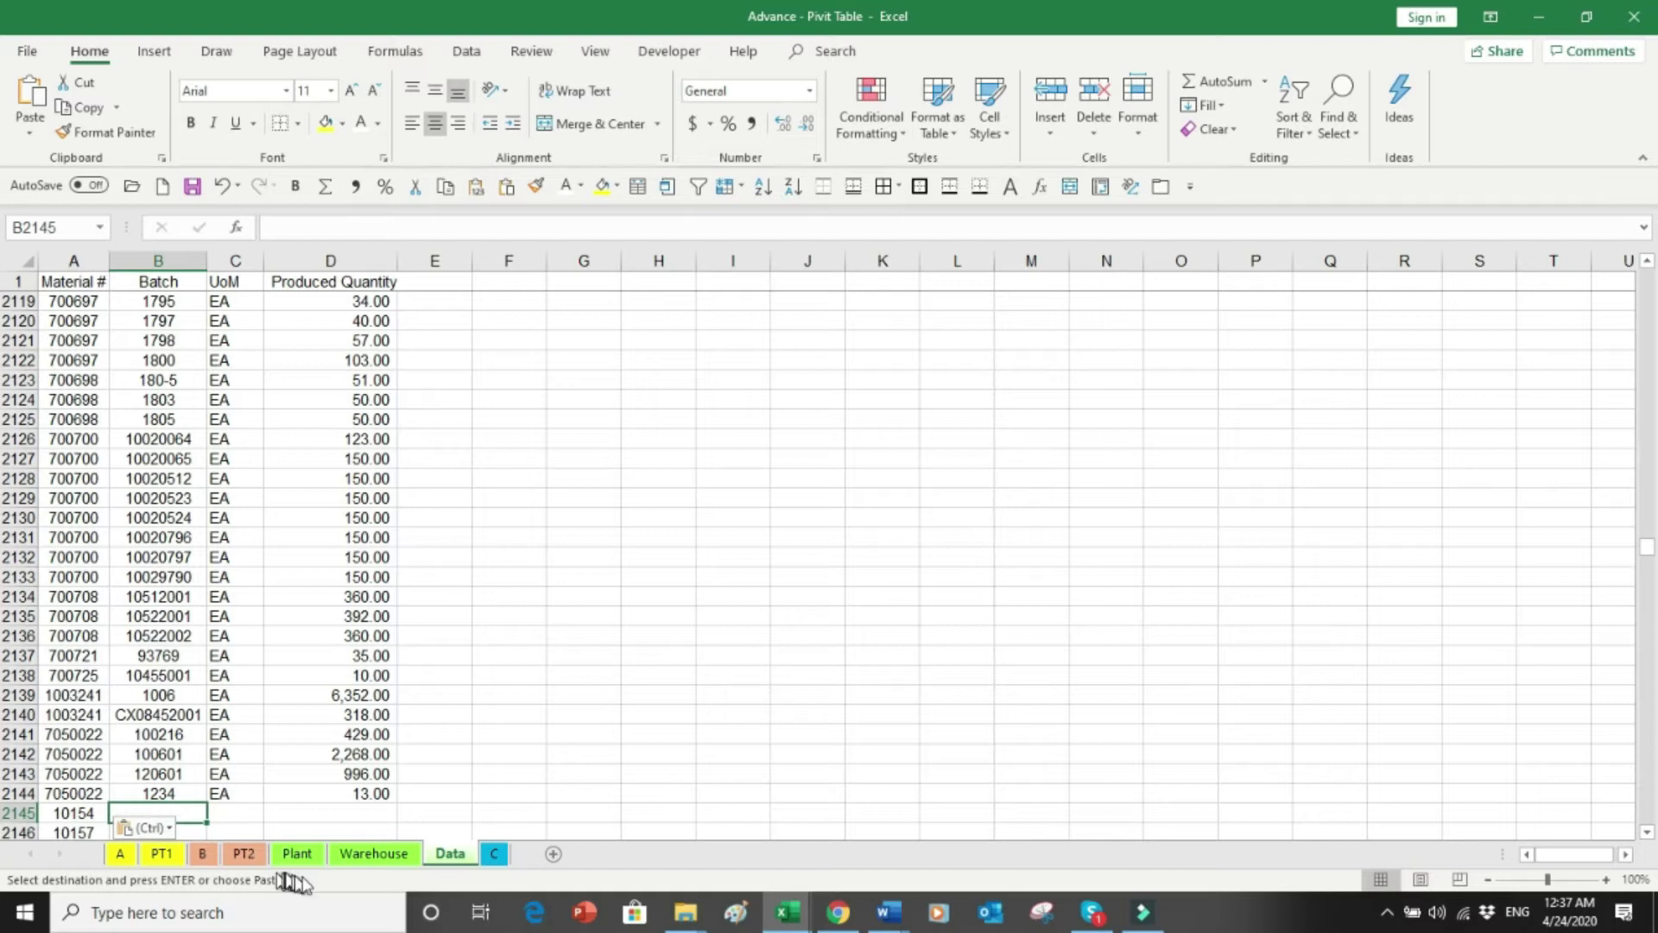
pyautogui.click(373, 853)
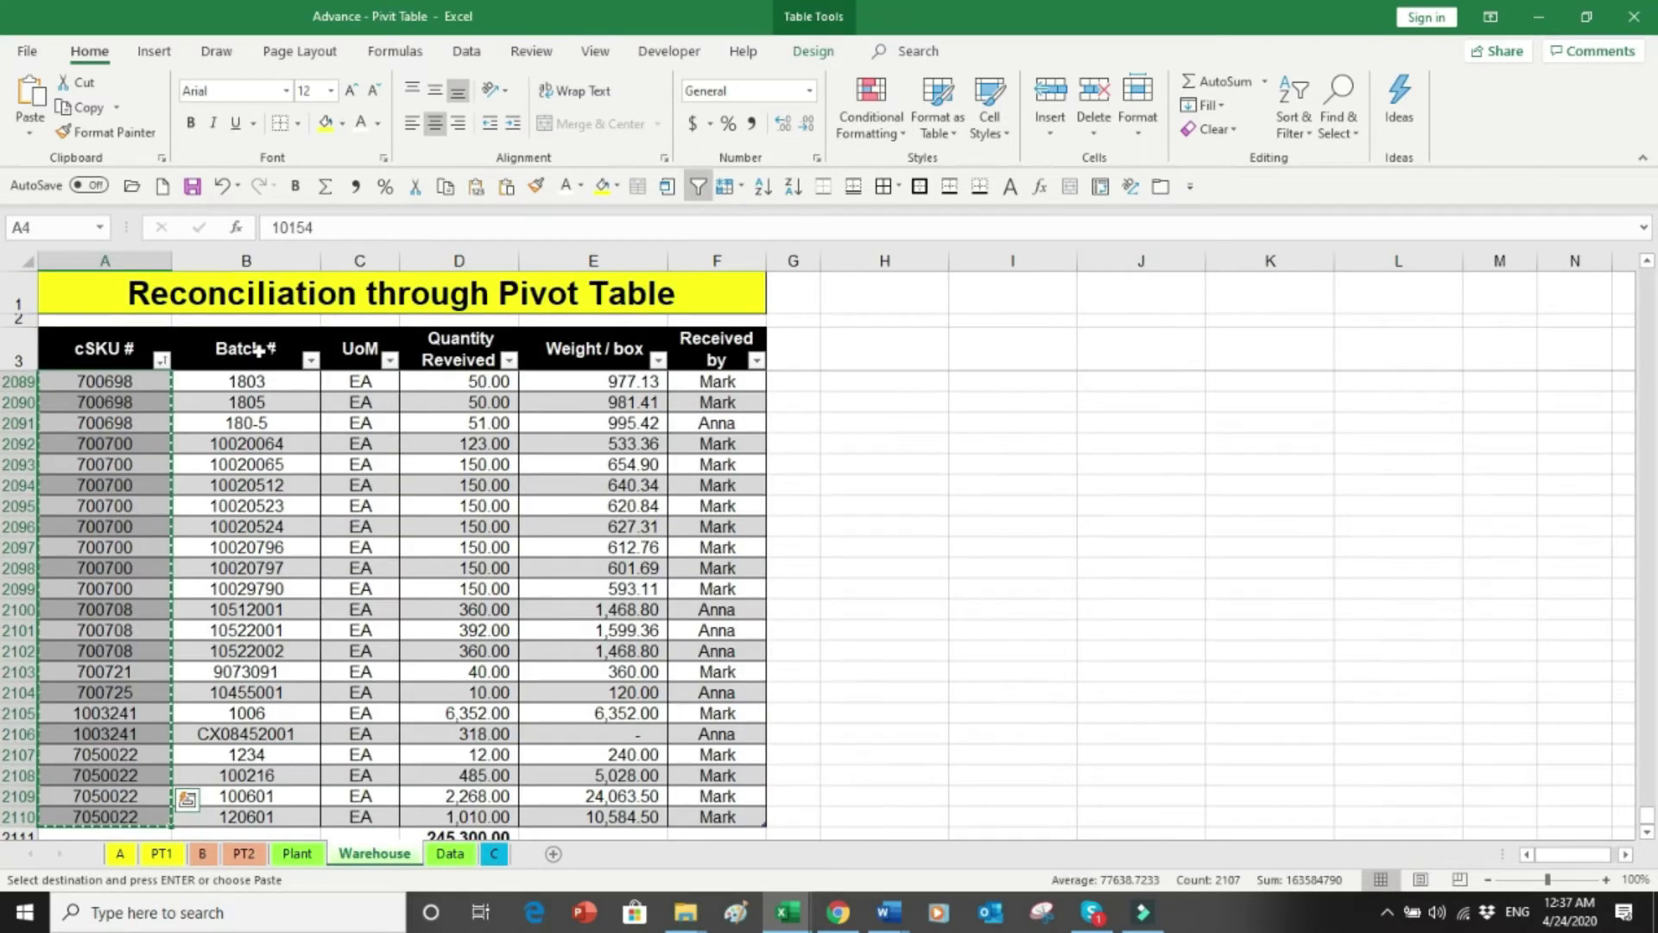
pyautogui.click(259, 350)
pyautogui.press('Down')
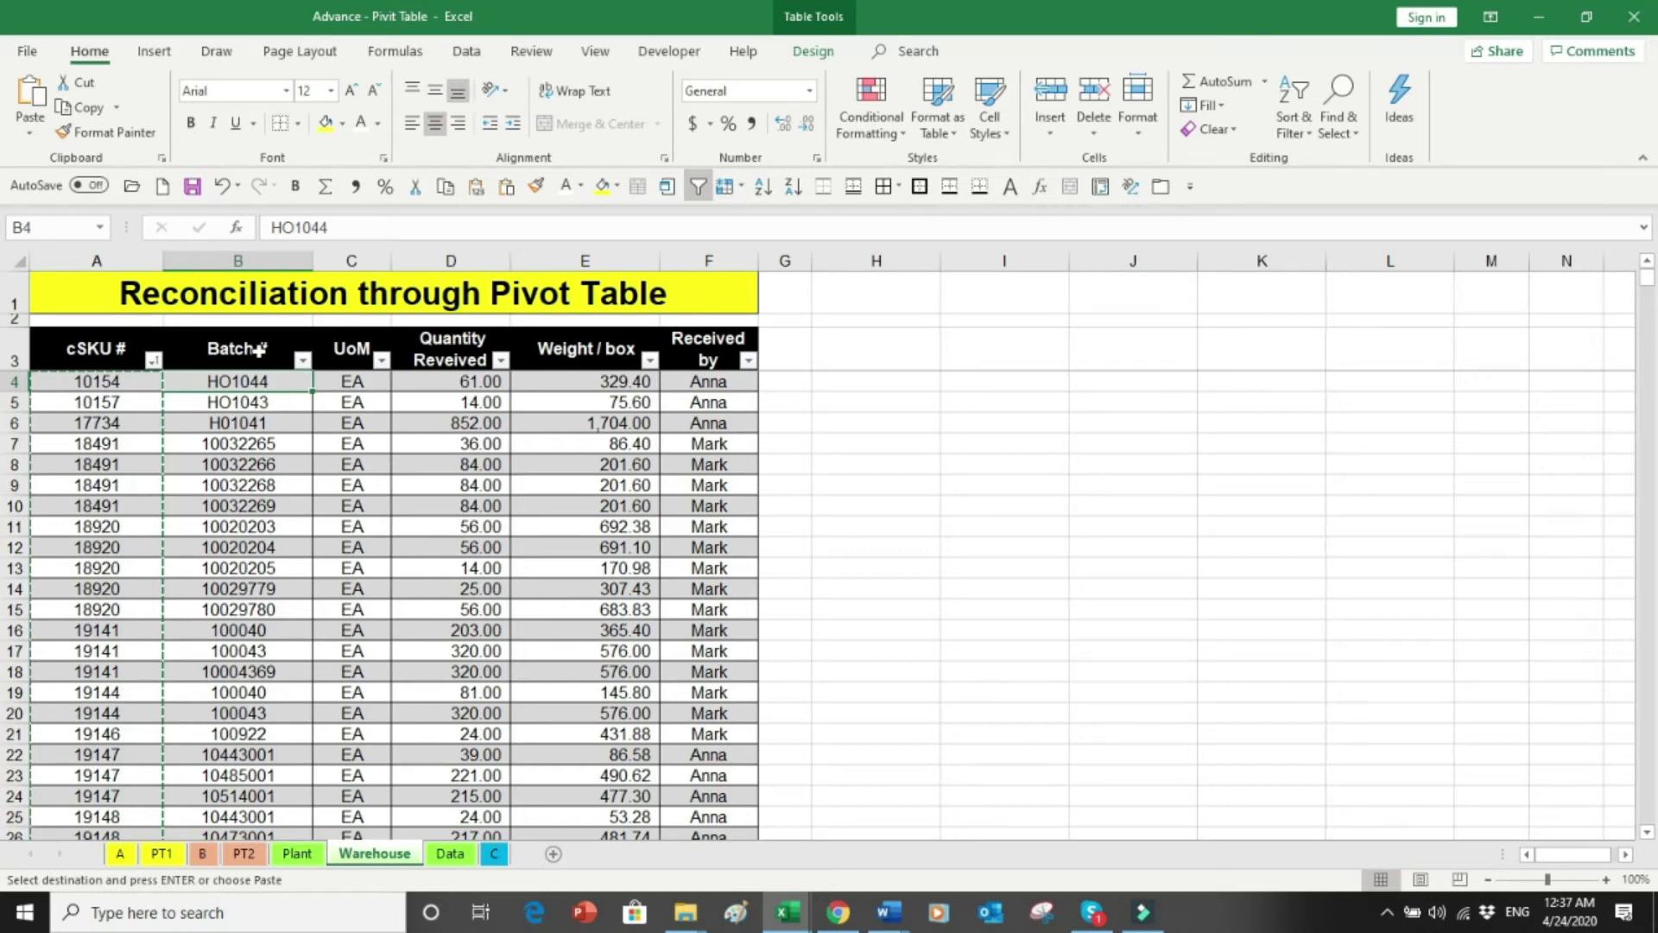
pyautogui.hotkey('ctrl', 'shift', 'Down')
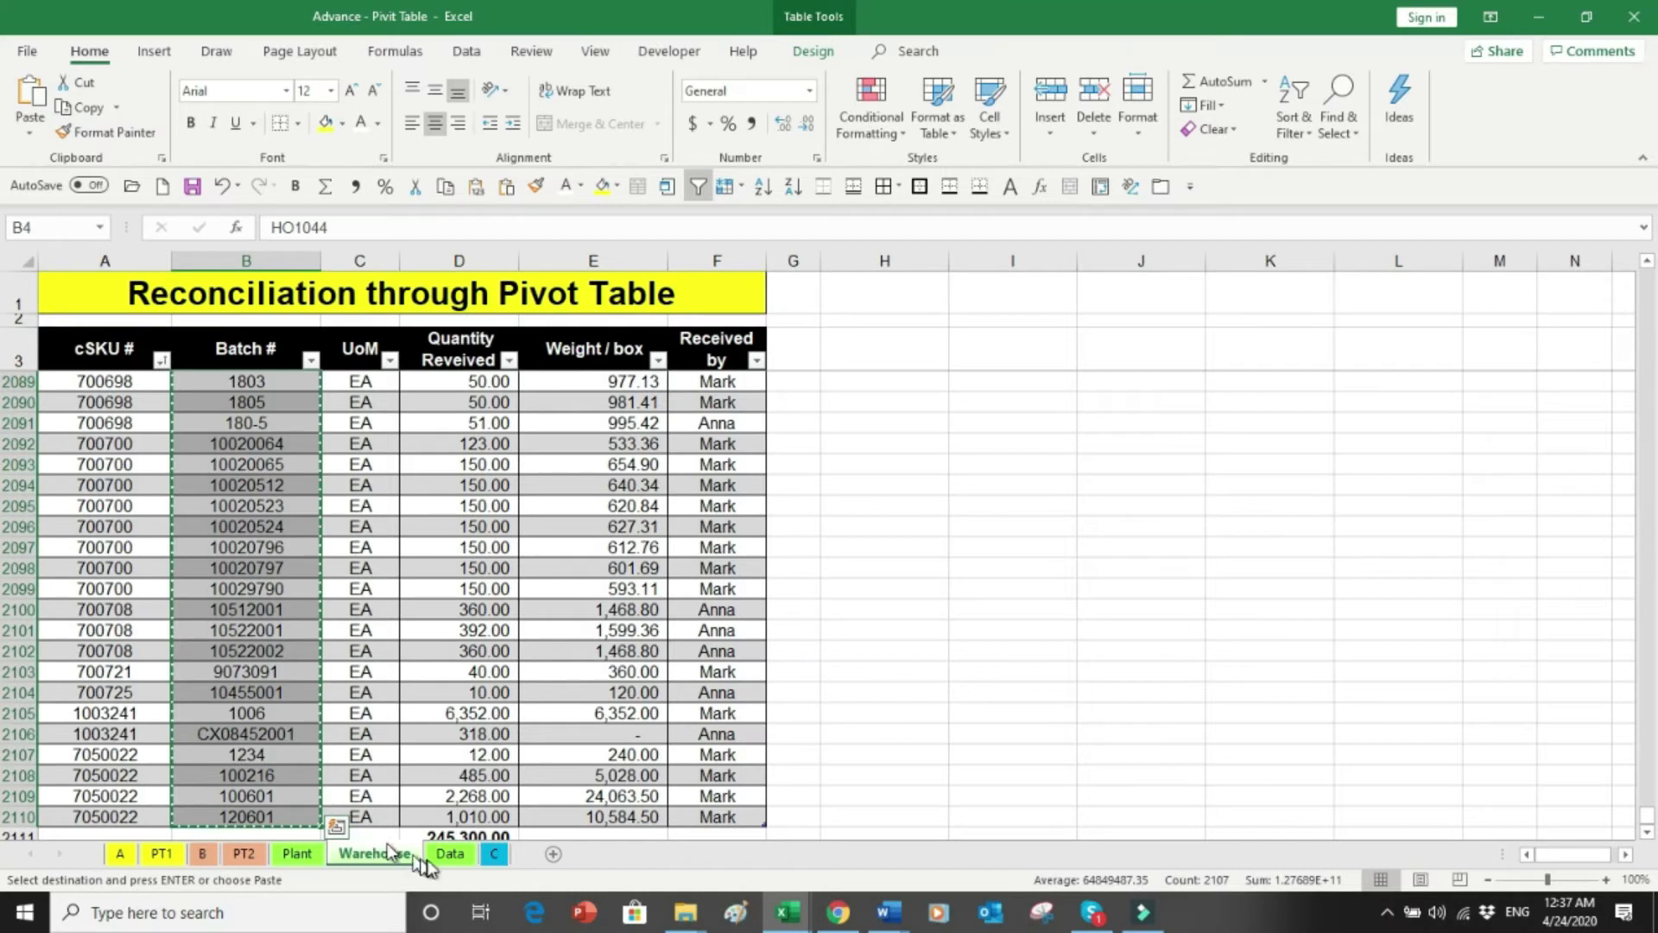
pyautogui.click(449, 854)
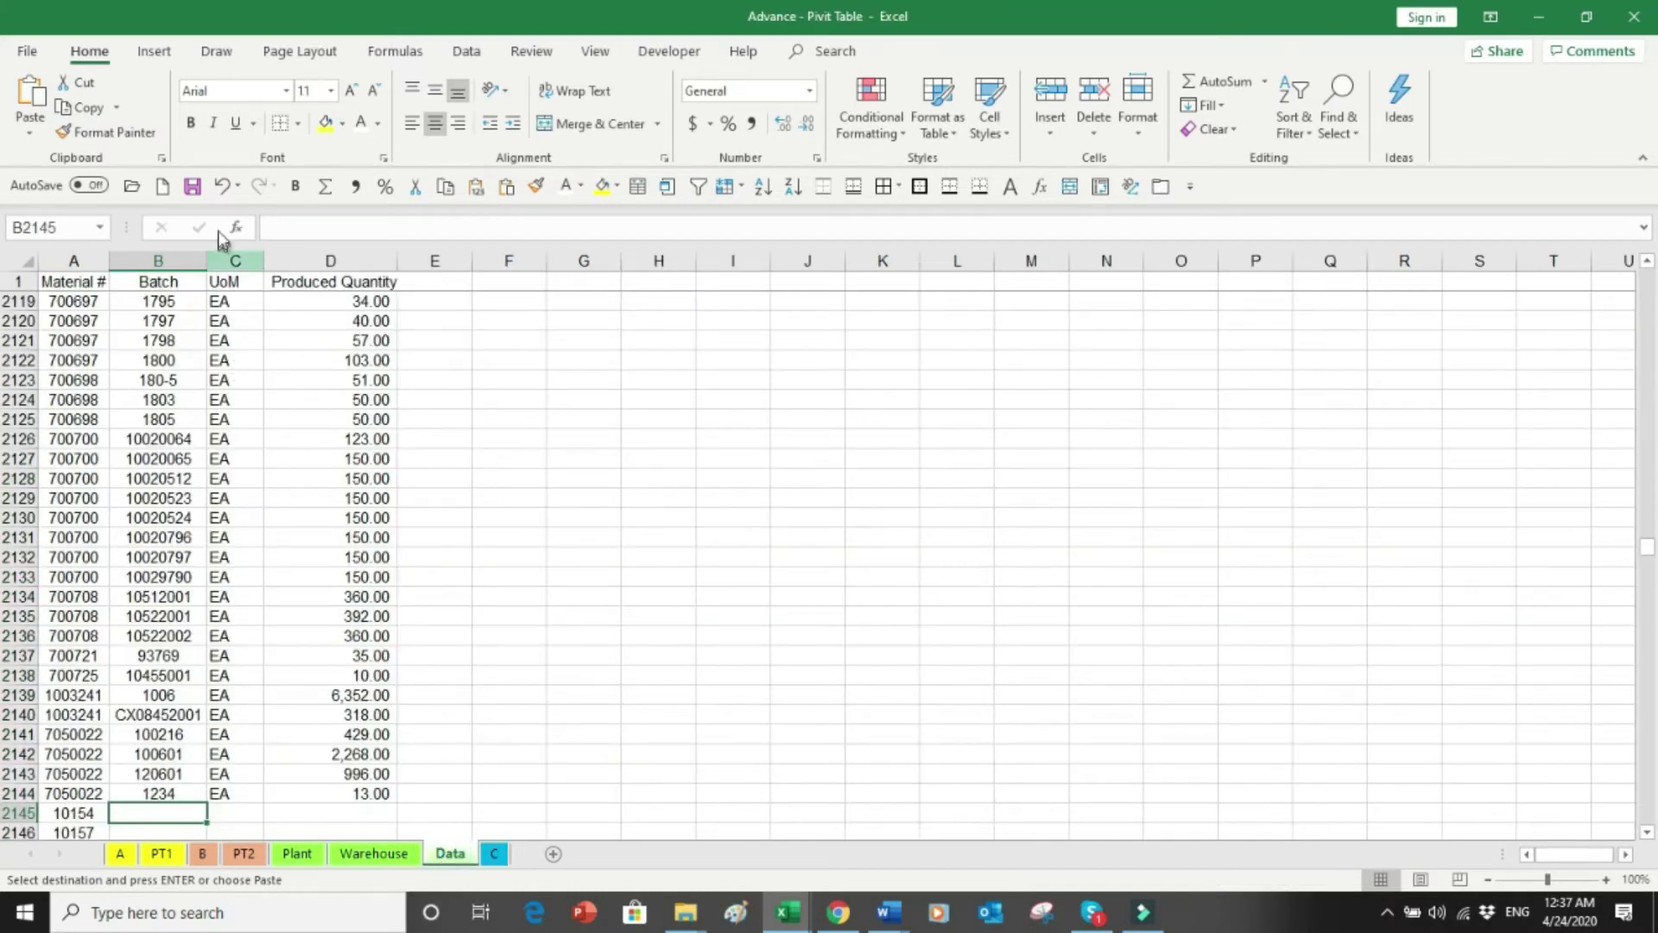
pyautogui.click(28, 131)
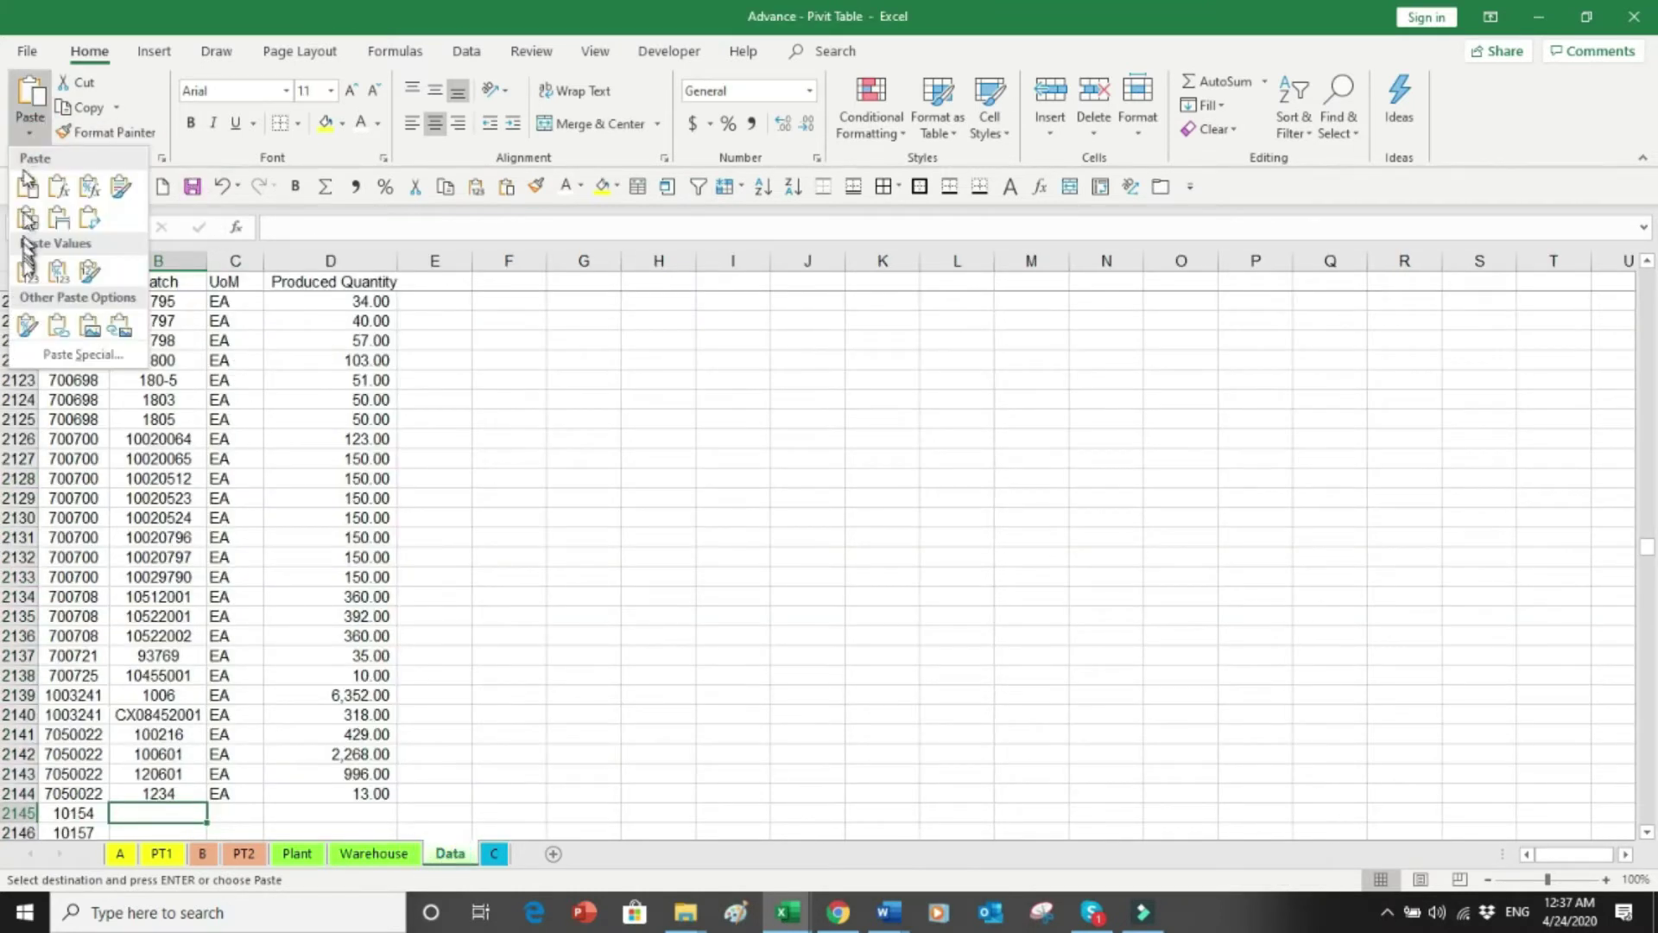
pyautogui.click(27, 271)
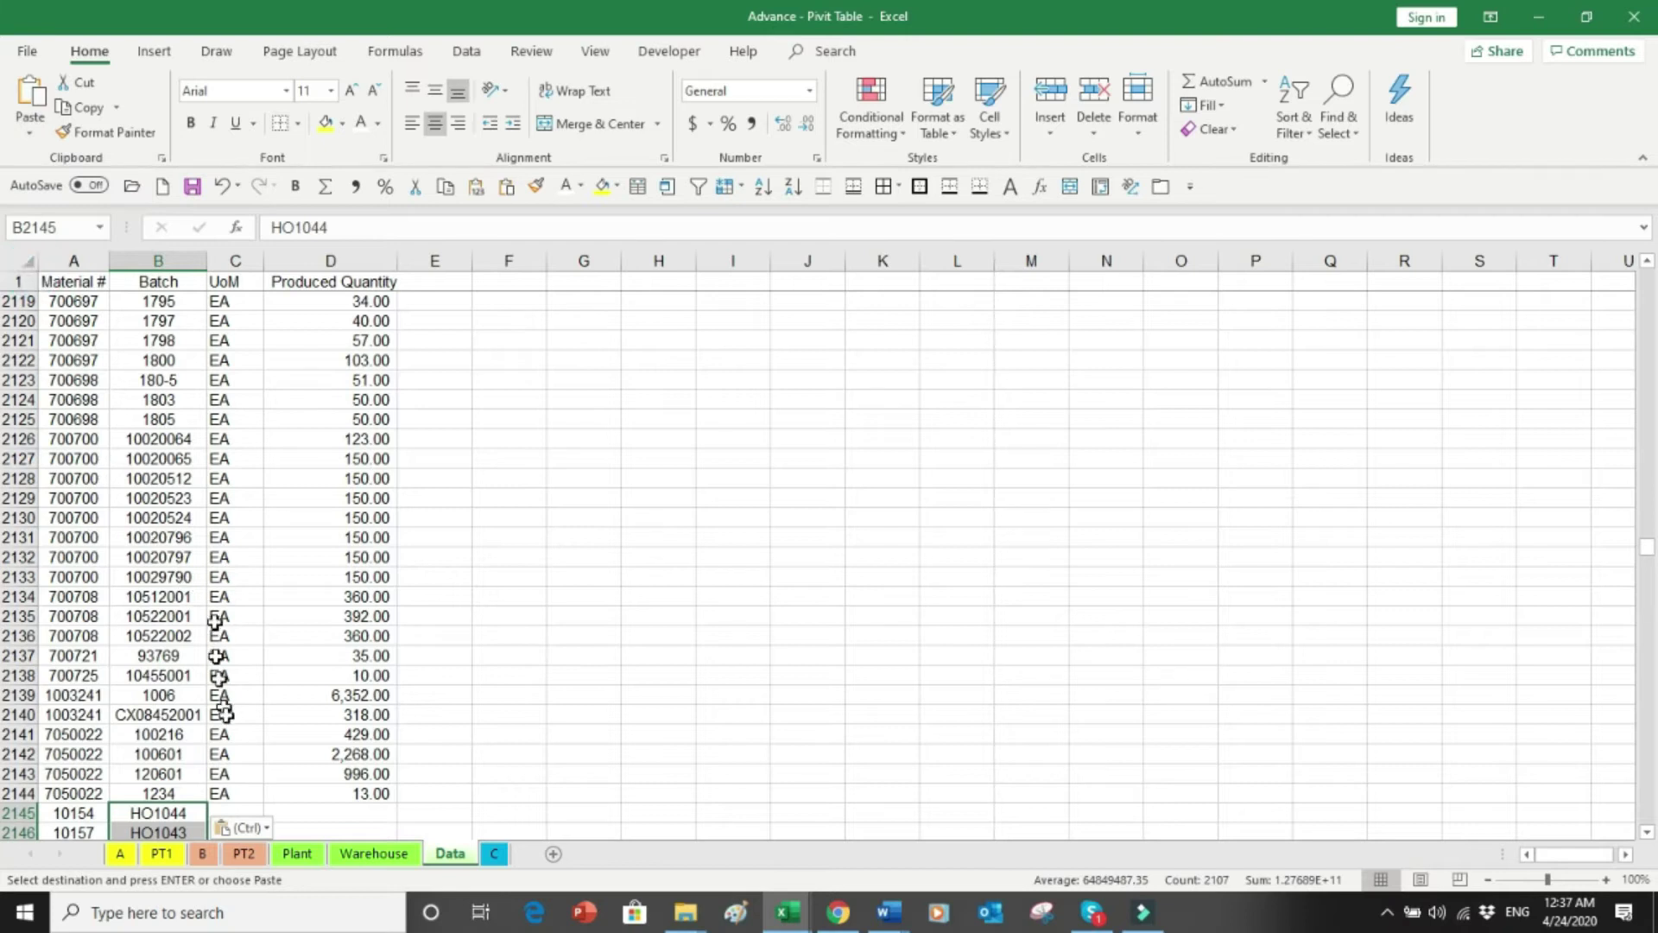
pyautogui.click(231, 791)
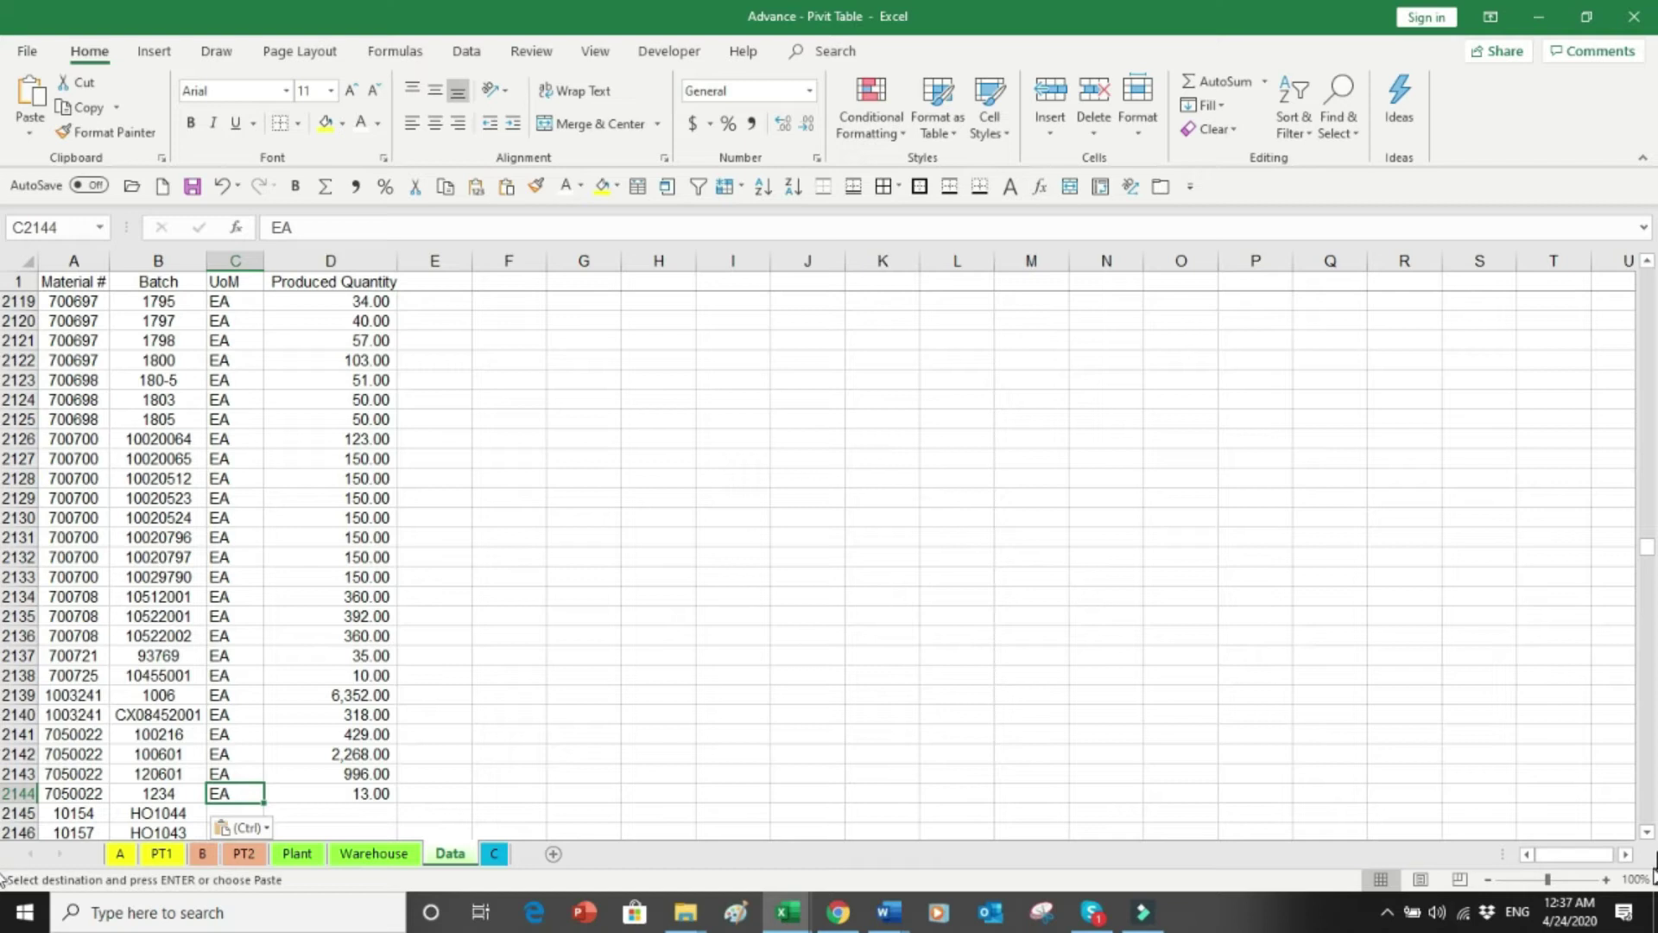
# Step: Fill EA down the UoM column from C2144 through all appended rows
pyautogui.scroll(-1, 1645, 832)
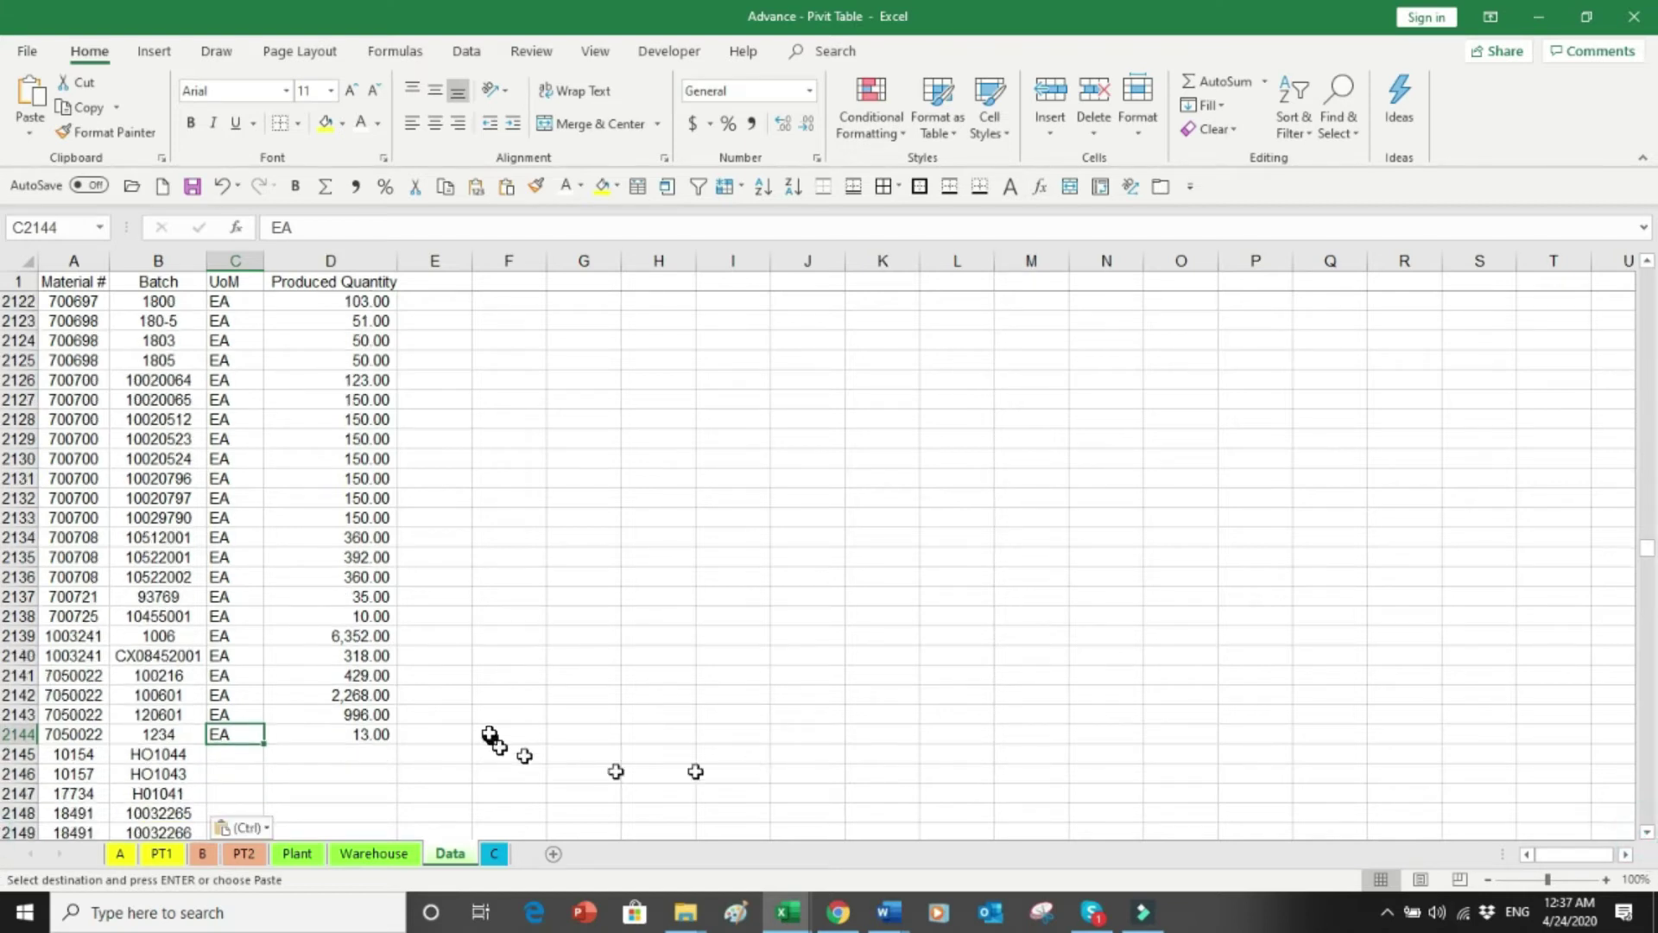
pyautogui.doubleClick(264, 743)
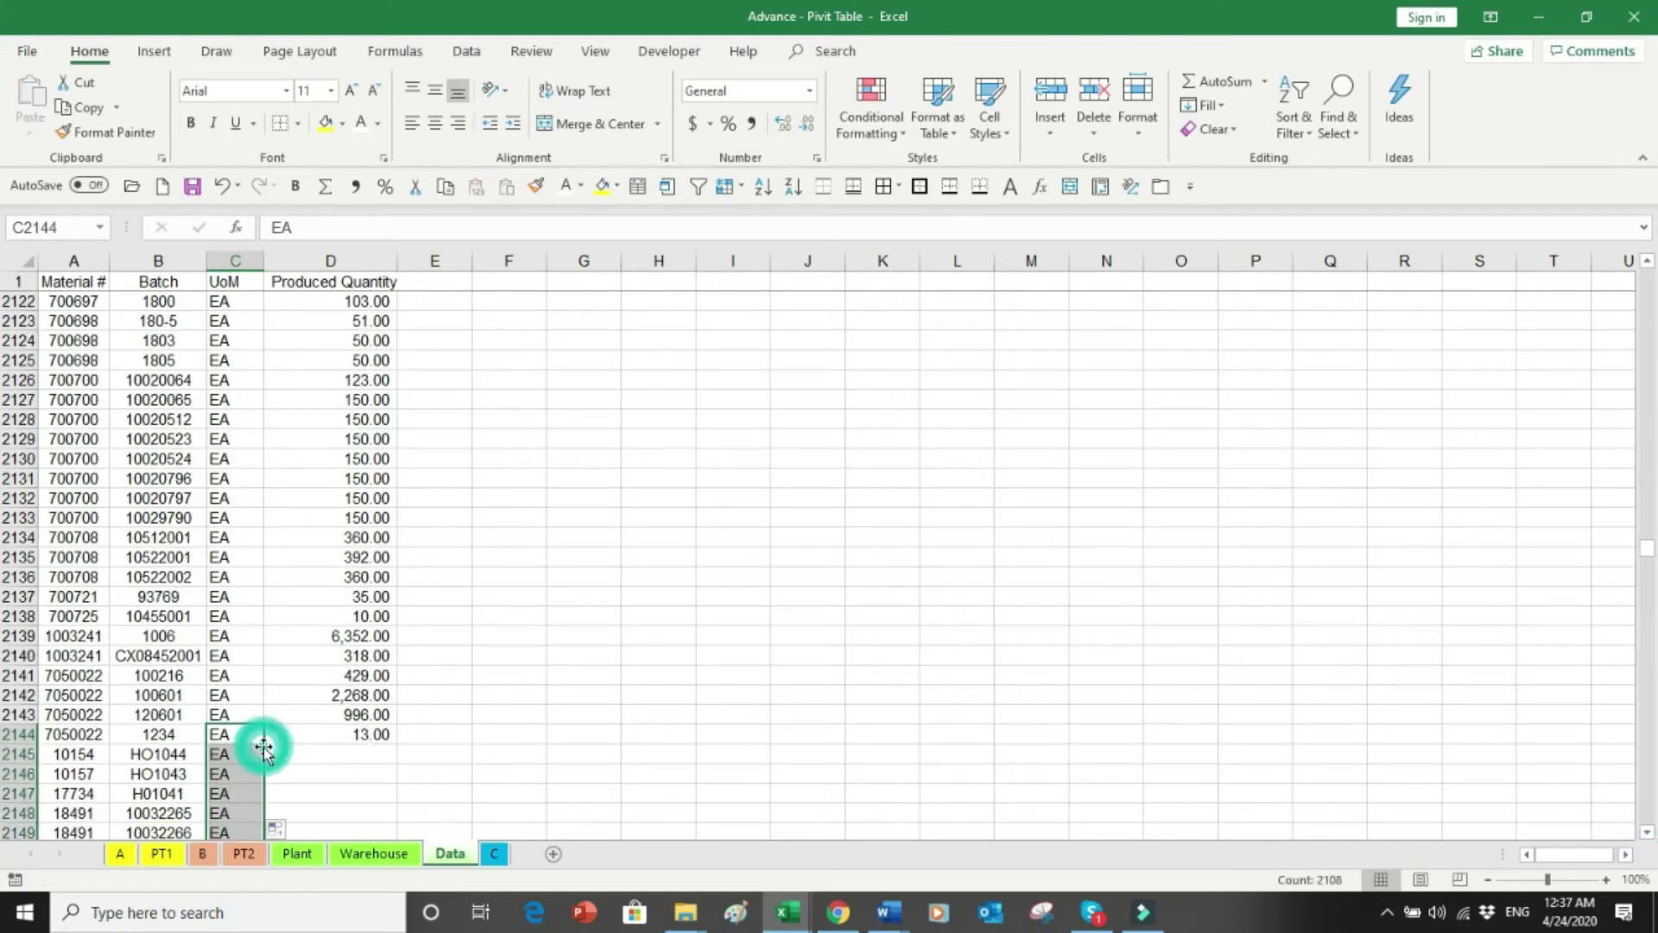
pyautogui.click(532, 758)
pyautogui.write('0')
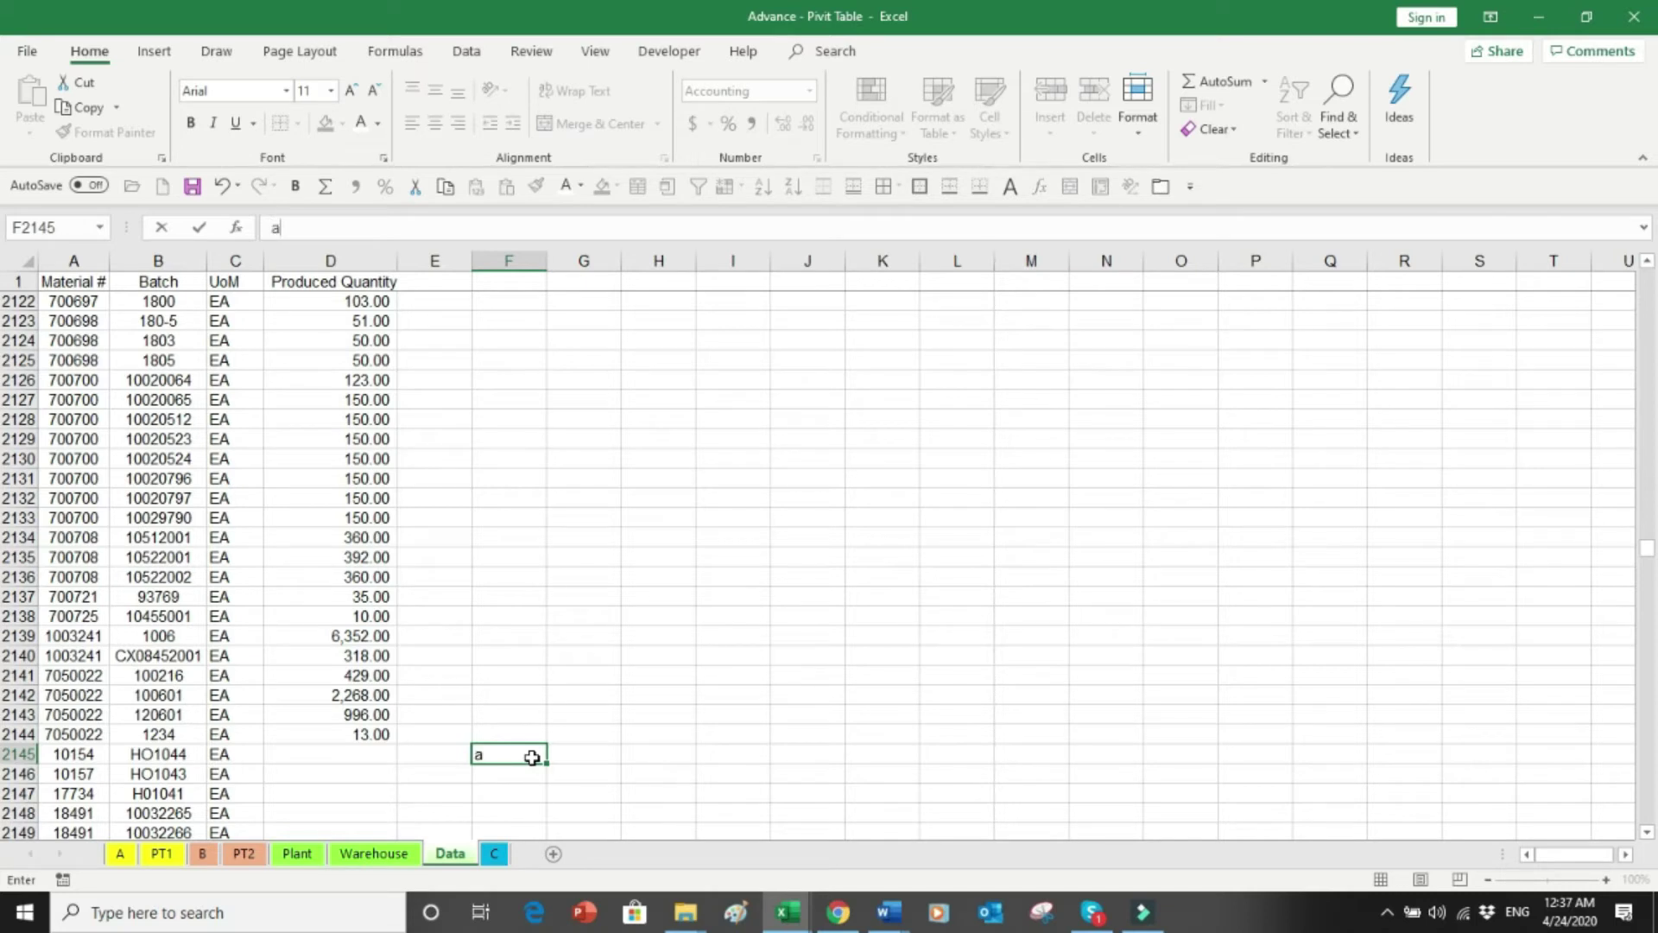
pyautogui.press('Return')
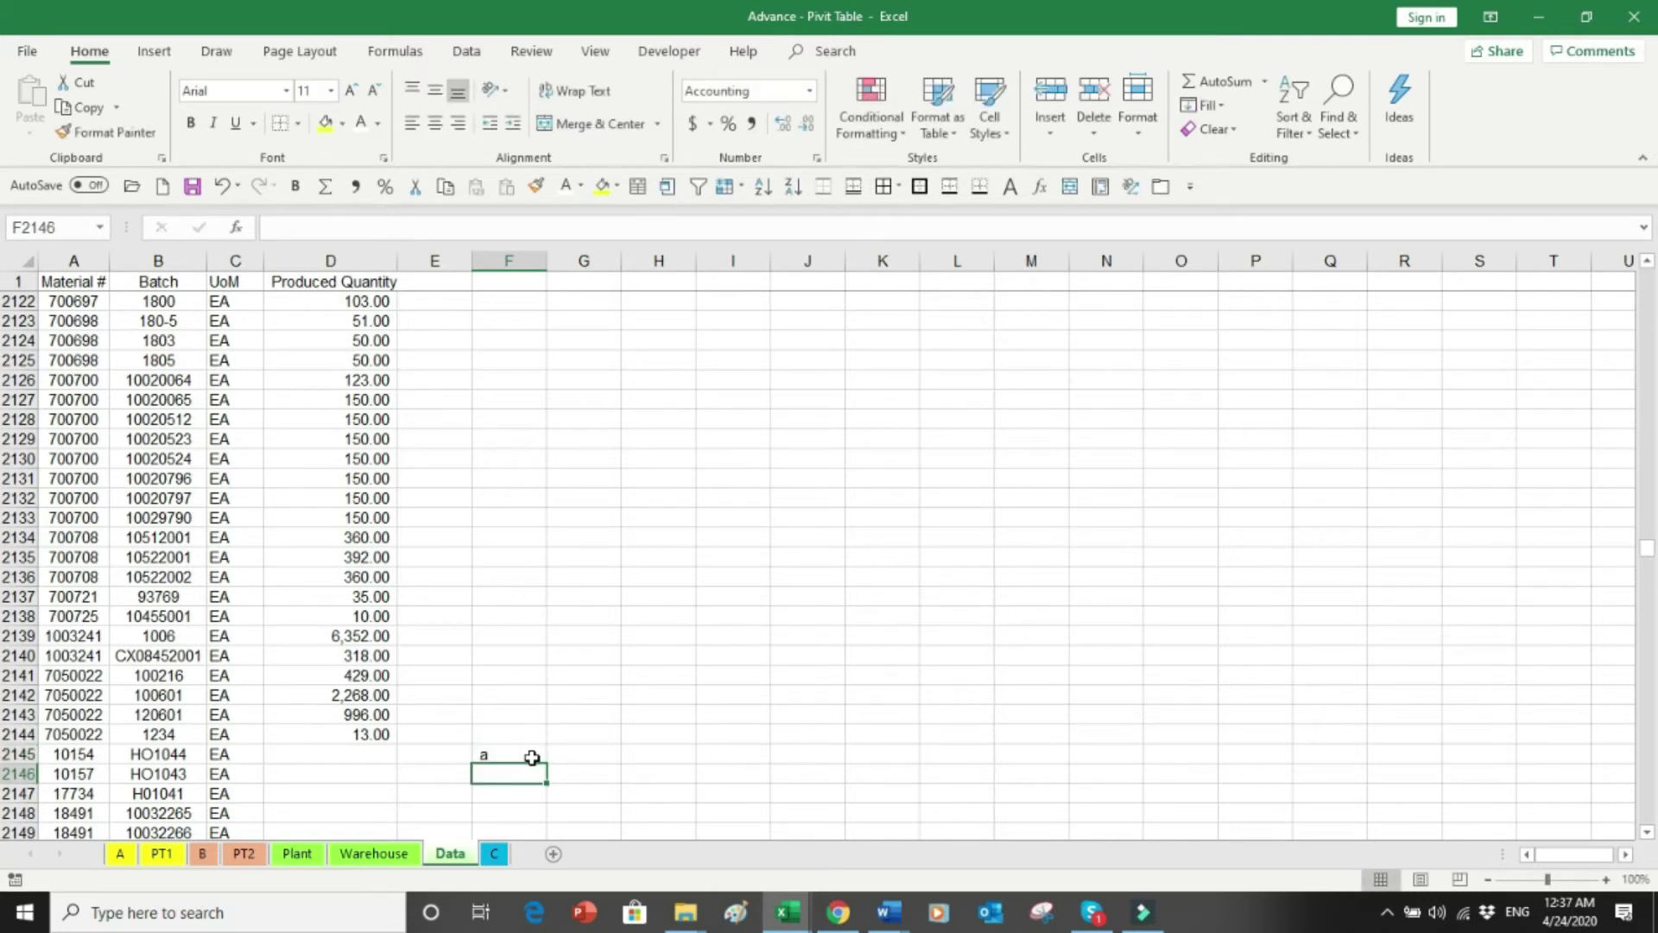
# Step: Enter 0 in D2145 and fill it down the appended Produced Quantity rows
pyautogui.press('Up')
pyautogui.press('Left')
pyautogui.press('Left')
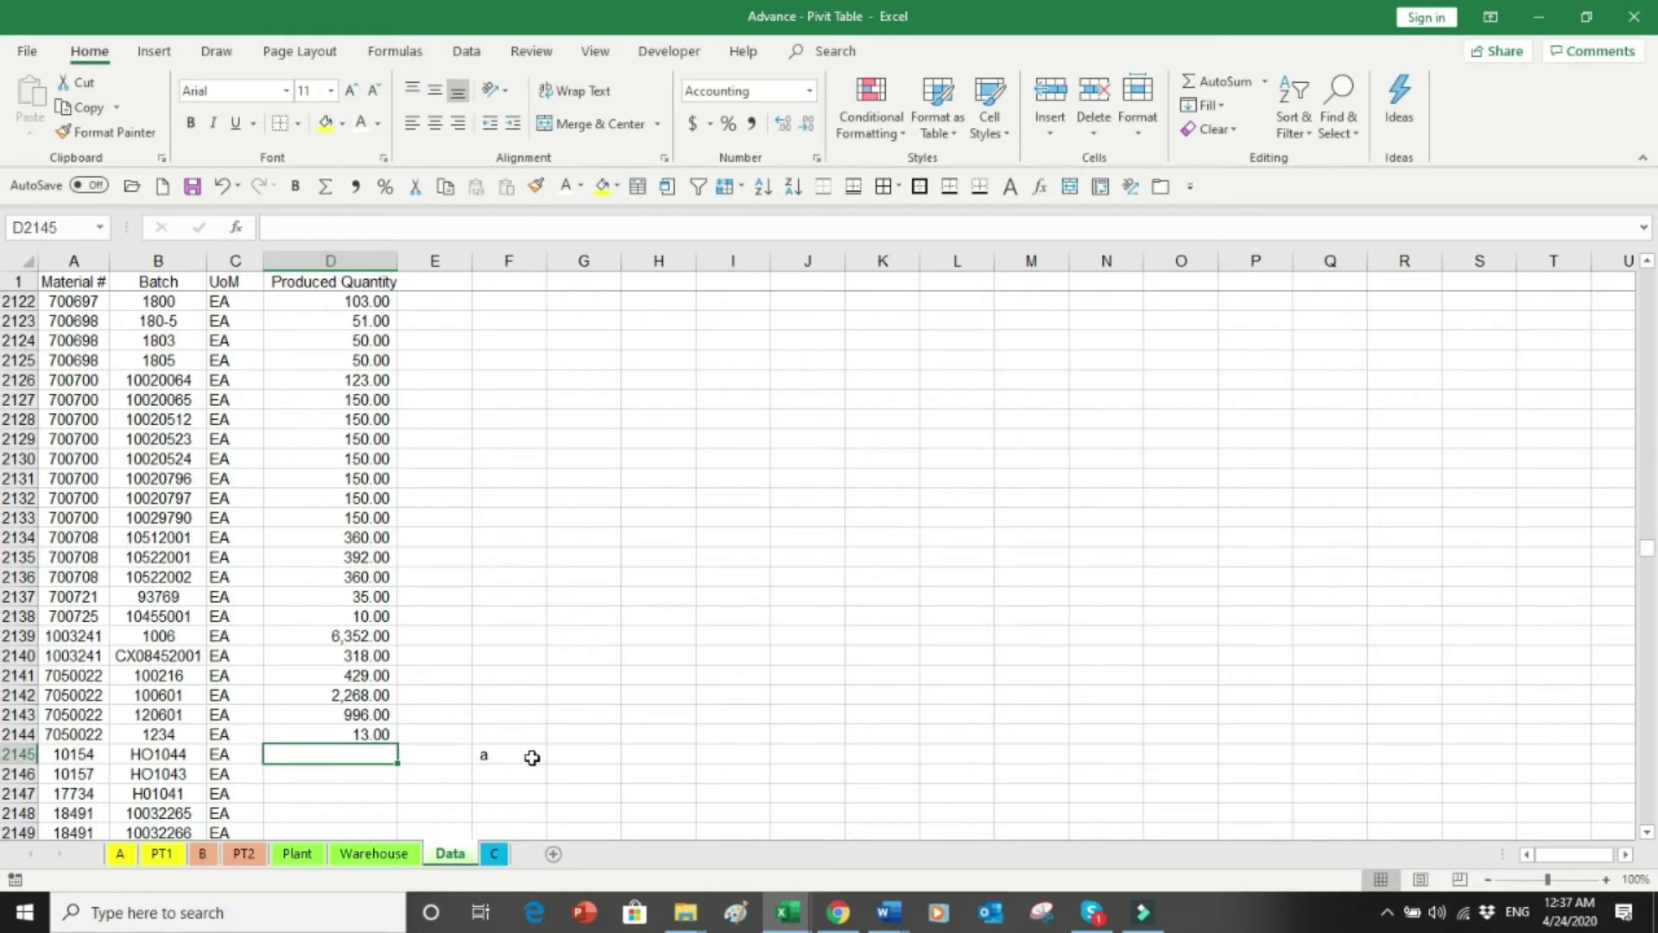
pyautogui.write('0')
pyautogui.hotkey('ctrl', 'Return')
pyautogui.doubleClick(398, 765)
pyautogui.press('Up')
pyautogui.press('Up')
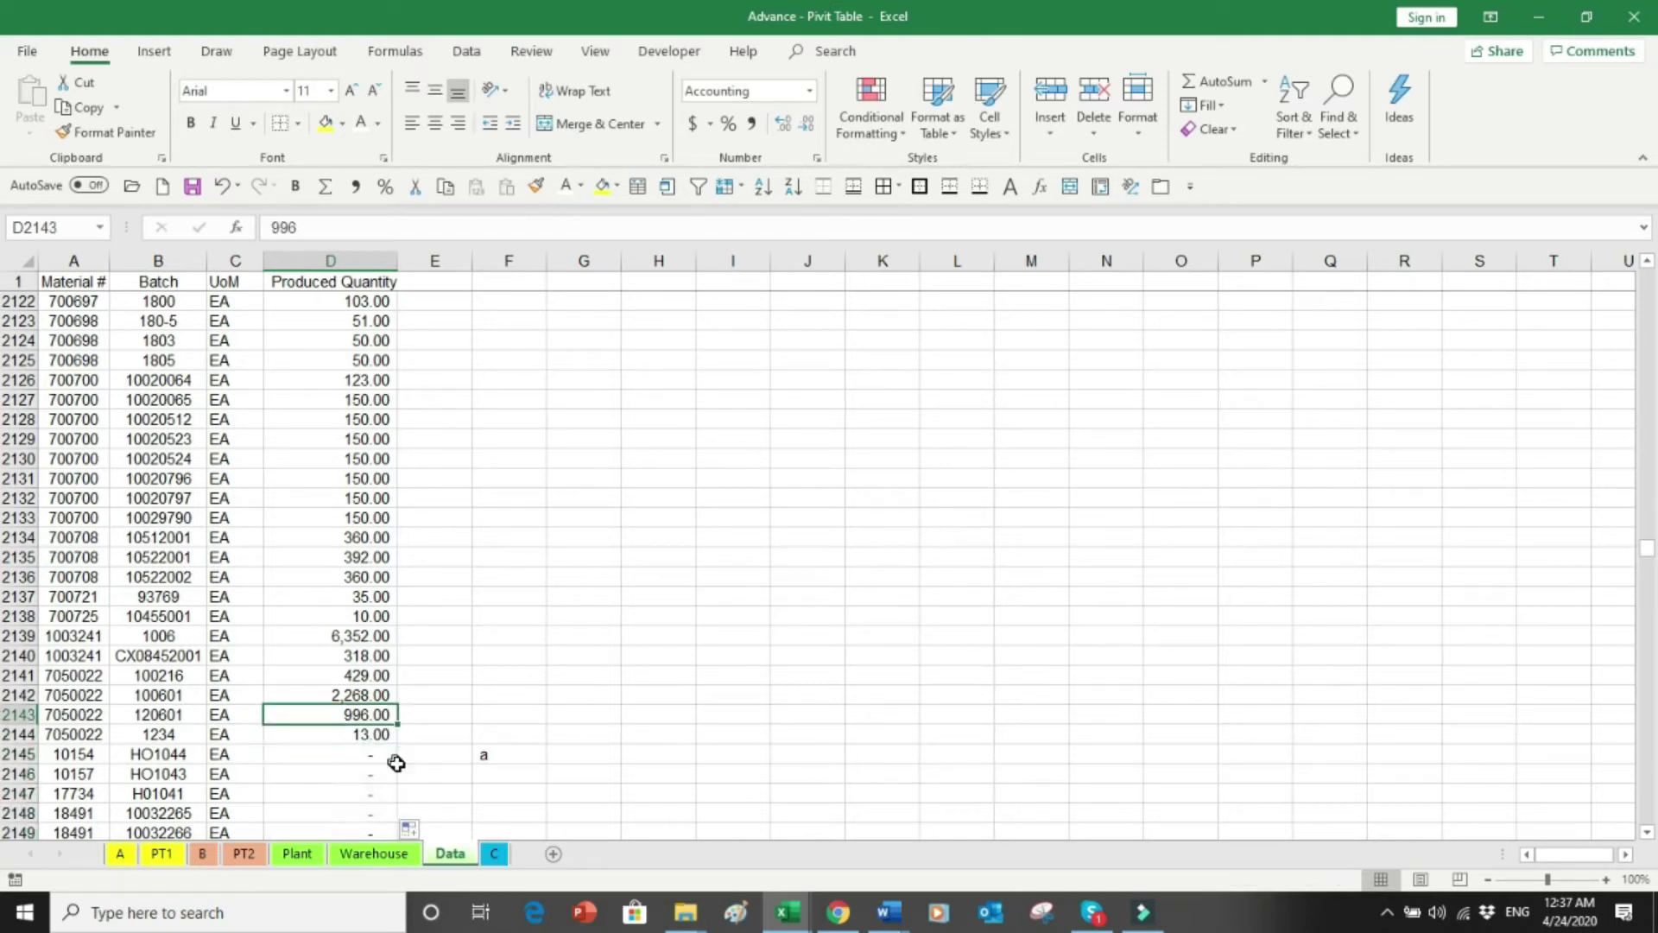
pyautogui.hotkey('ctrl', 'Up')
pyautogui.press('Right')
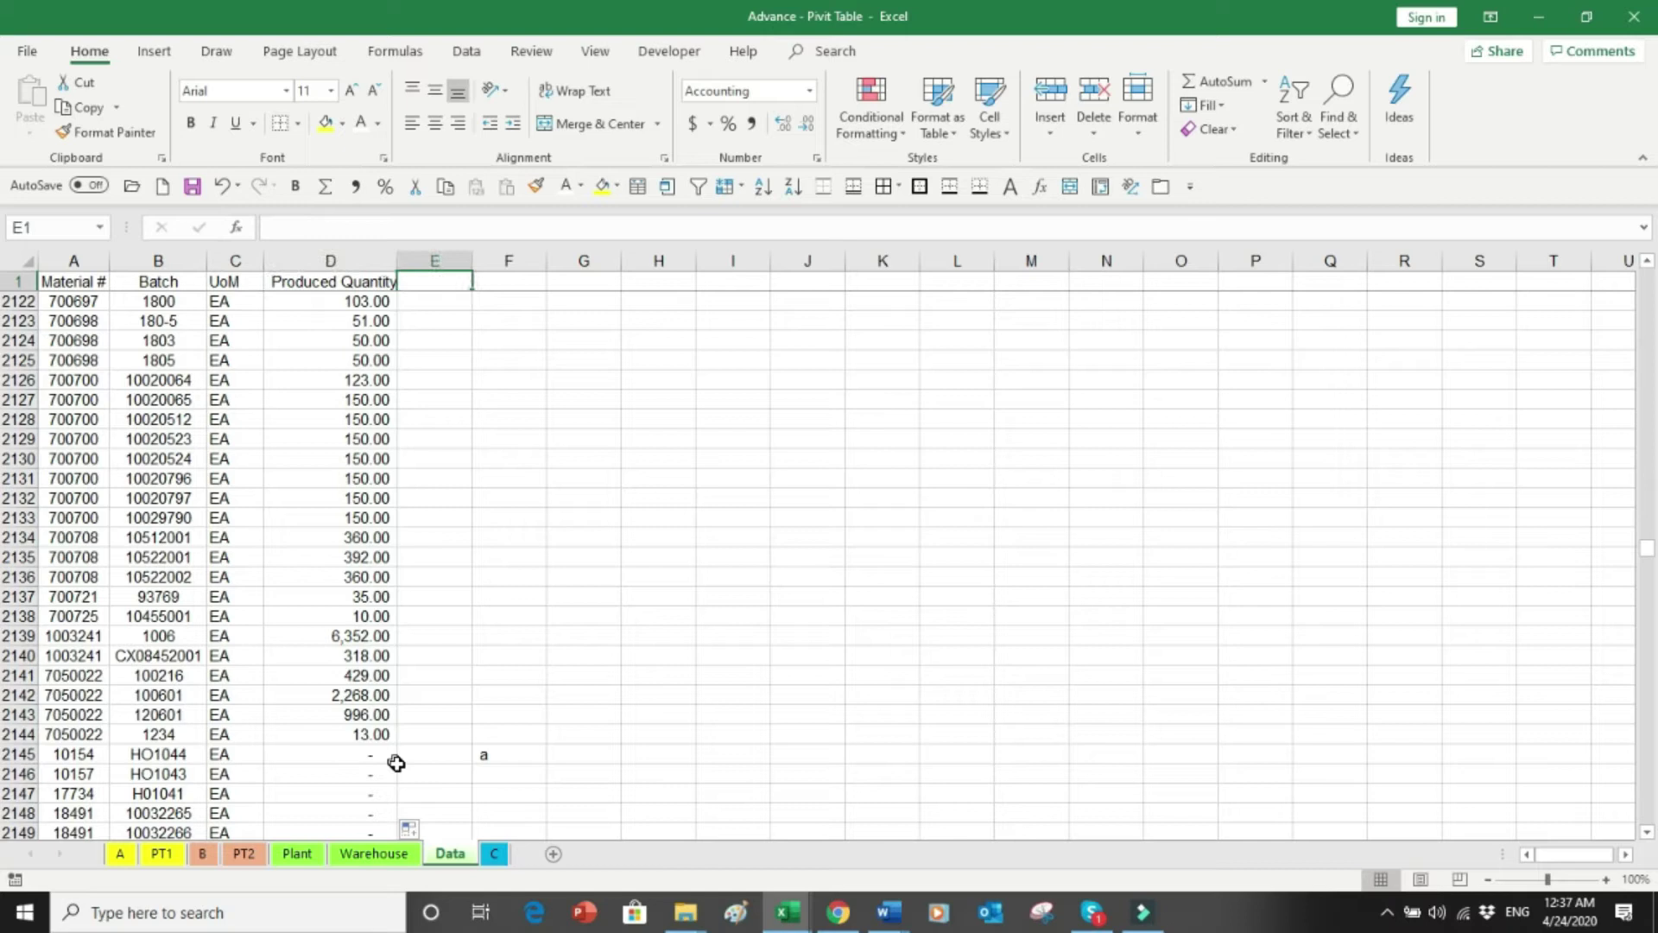
# Step: Type the header 'Quantity Received' in E1 and autofit column E to fit it
pyautogui.write('Qua')
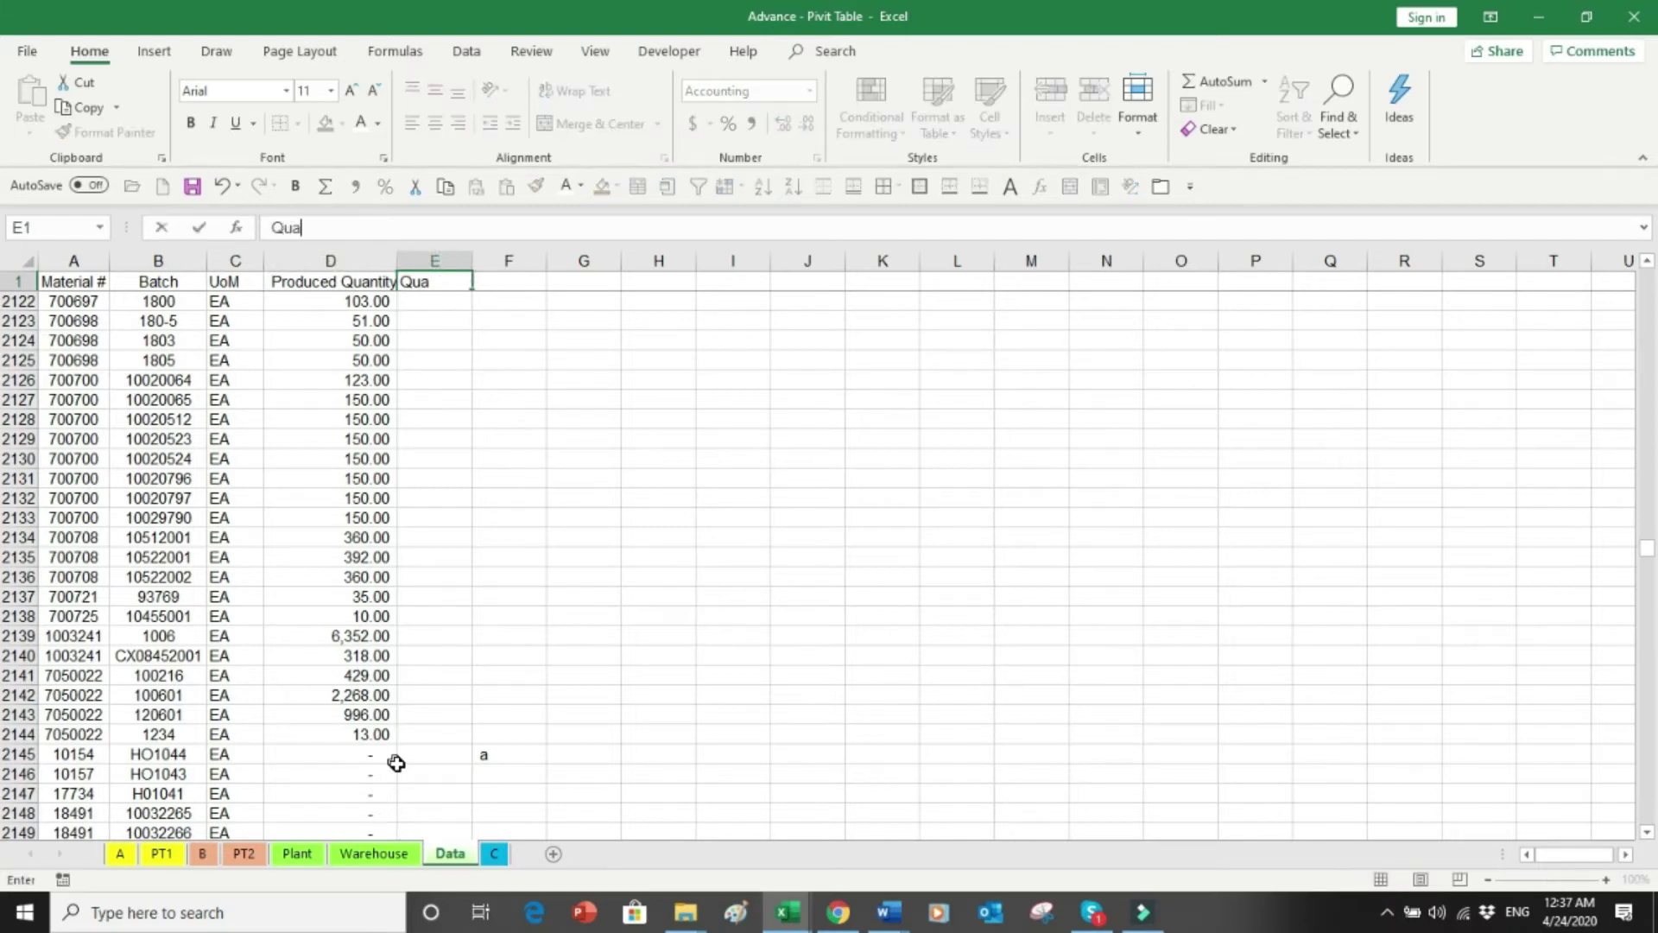
pyautogui.write('ntity re')
pyautogui.press('BackSpace')
pyautogui.write('Rec')
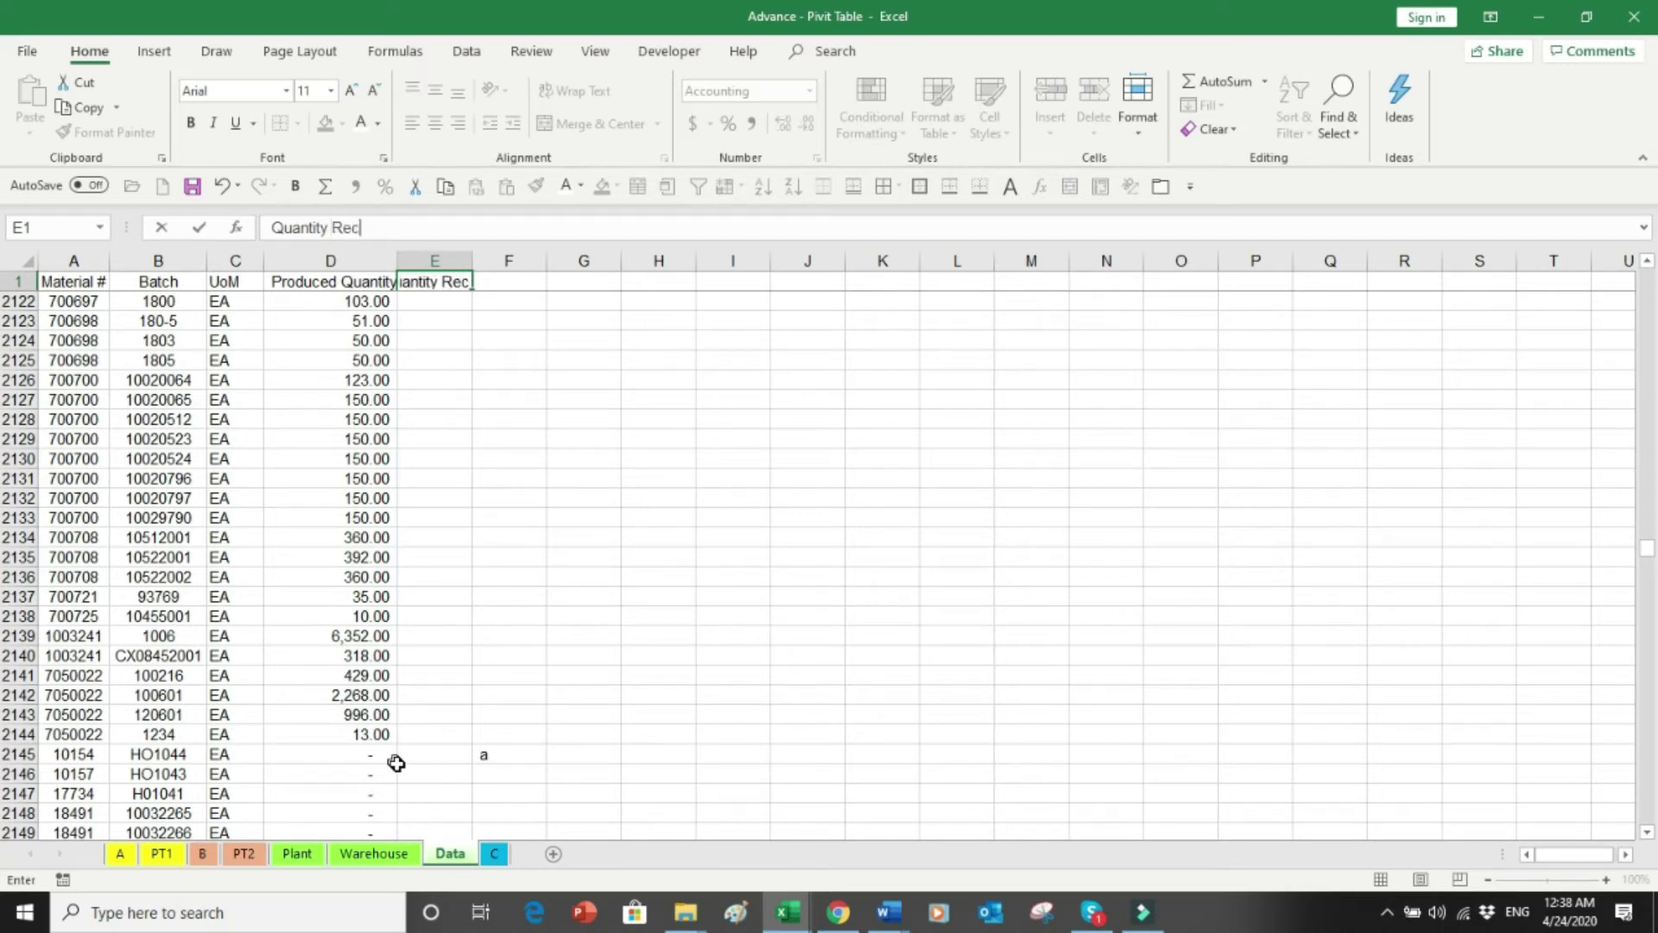
pyautogui.write('eived')
pyautogui.press('Return')
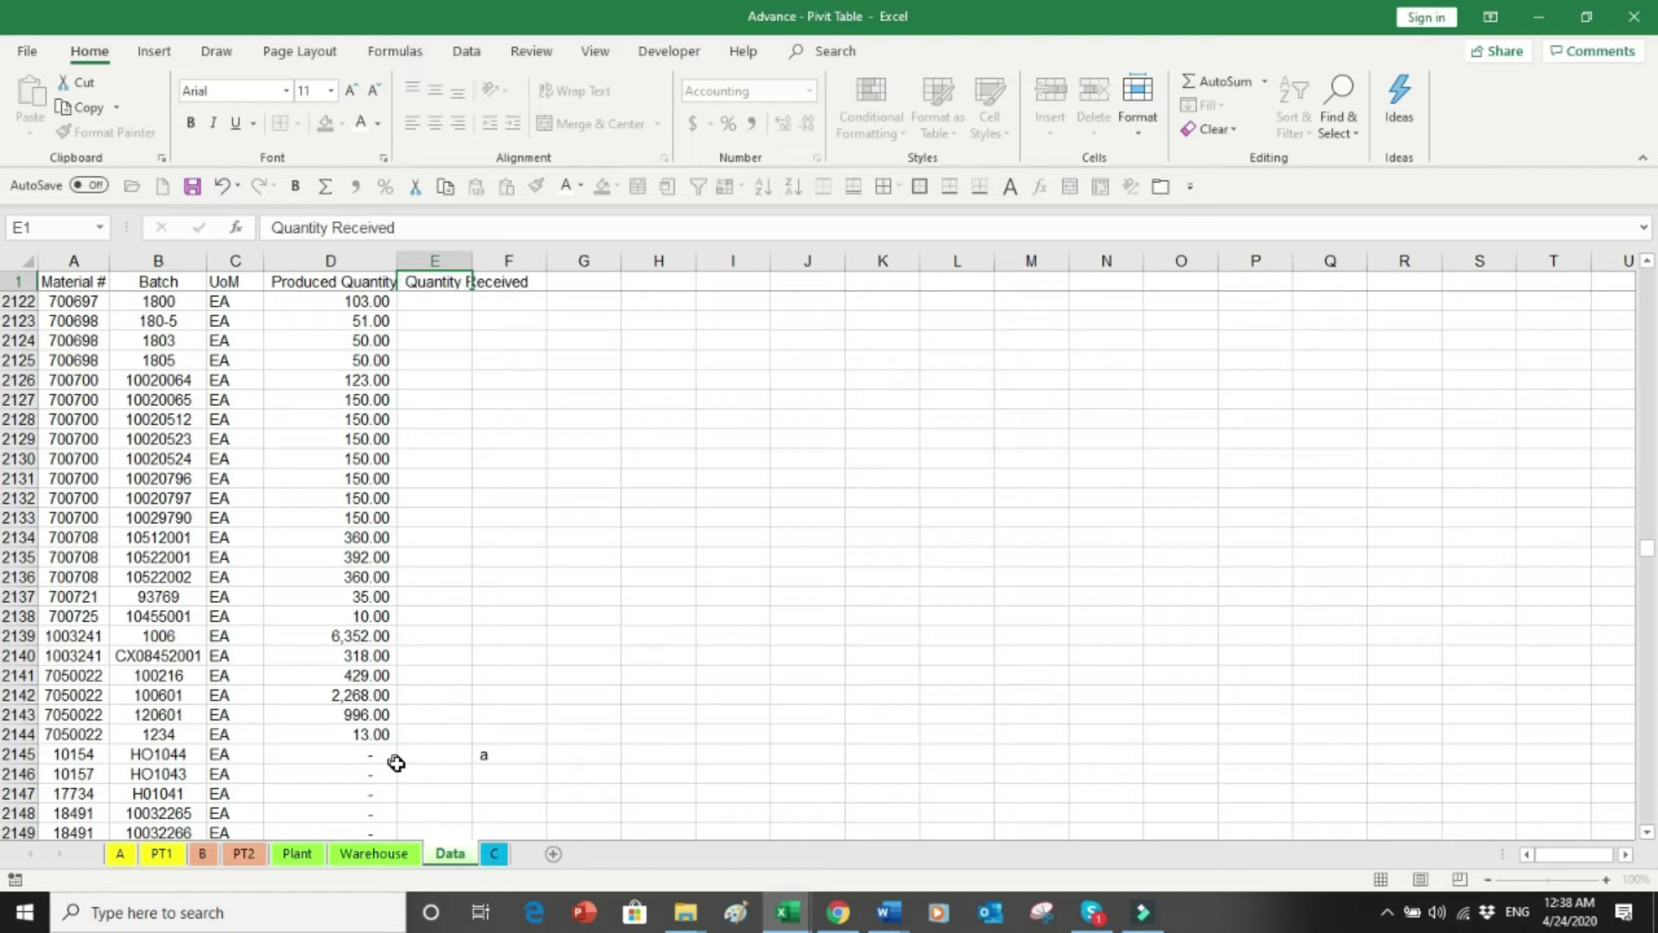
pyautogui.doubleClick(464, 261)
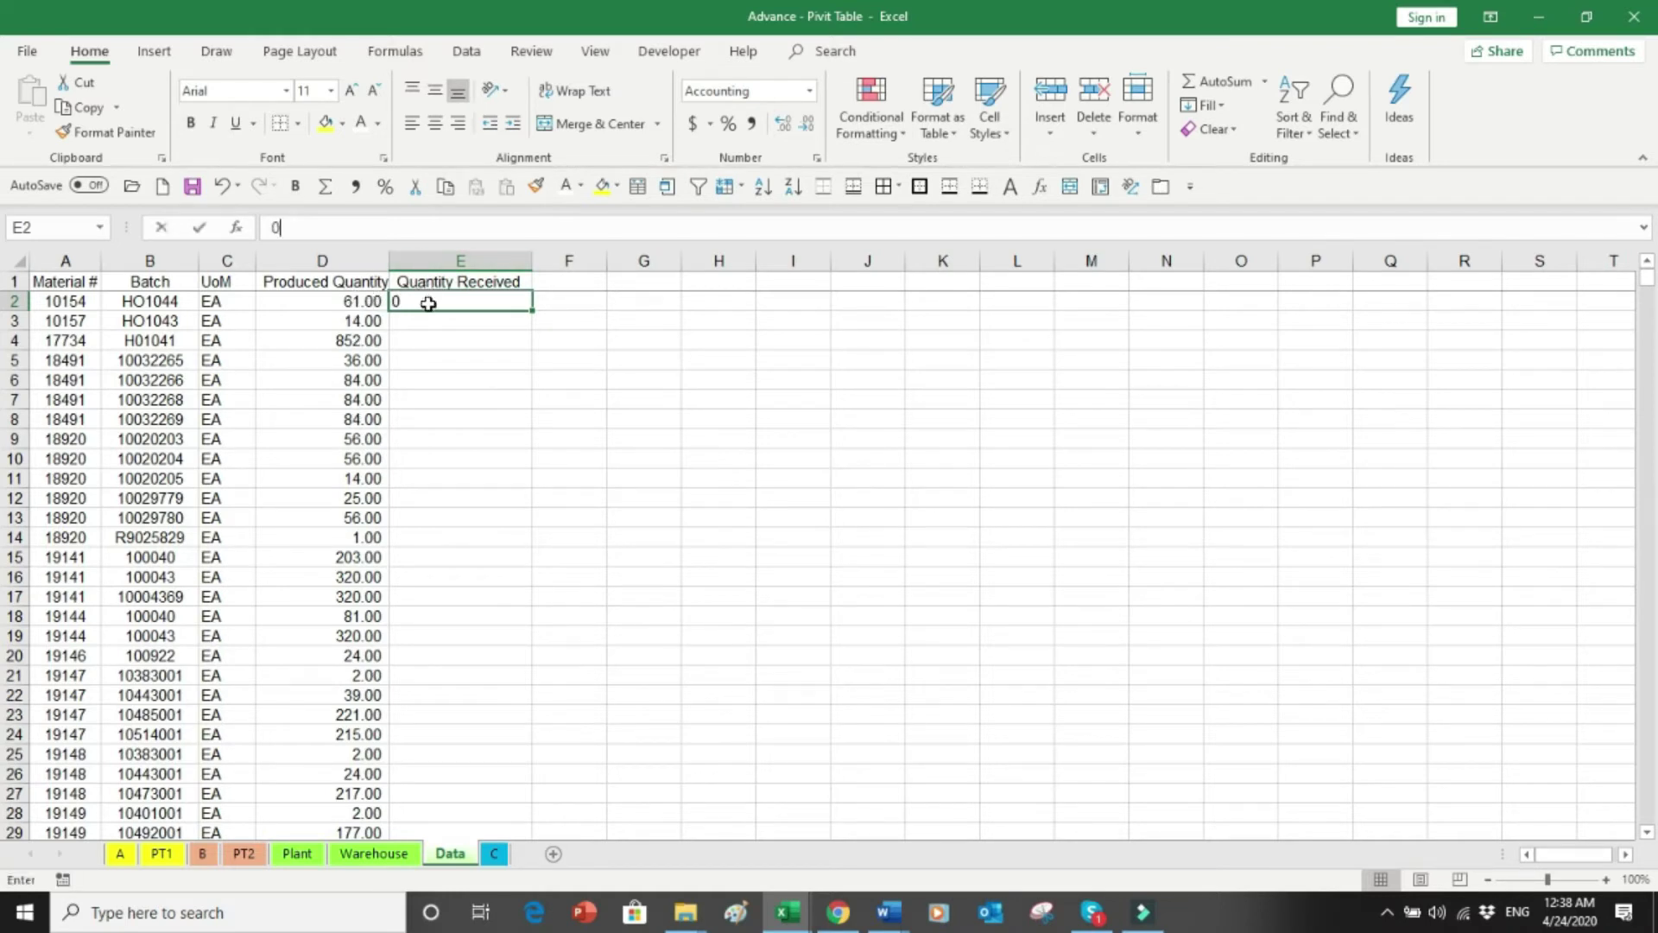
# Step: Enter 0 in E2, fill it down to row 4251, and check the column's ends
pyautogui.write('0')
pyautogui.hotkey('ctrl', 'Return')
pyautogui.doubleClick(533, 314)
pyautogui.click(455, 356)
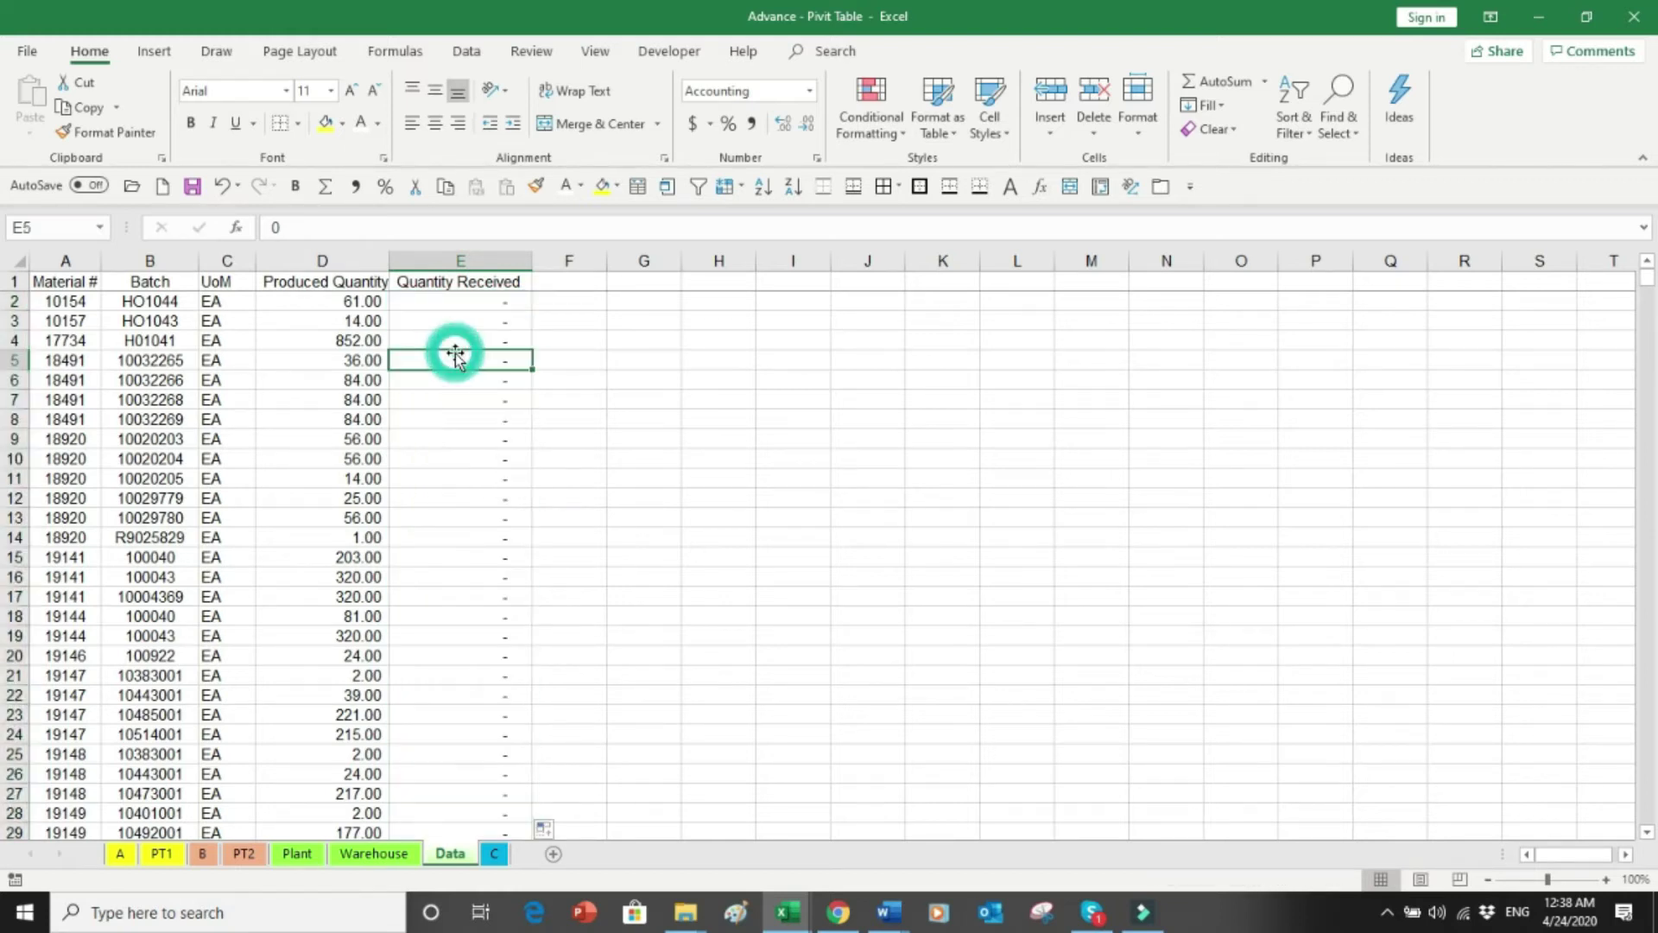
pyautogui.hotkey('ctrl', 'Down')
pyautogui.press('Down')
pyautogui.press('Up')
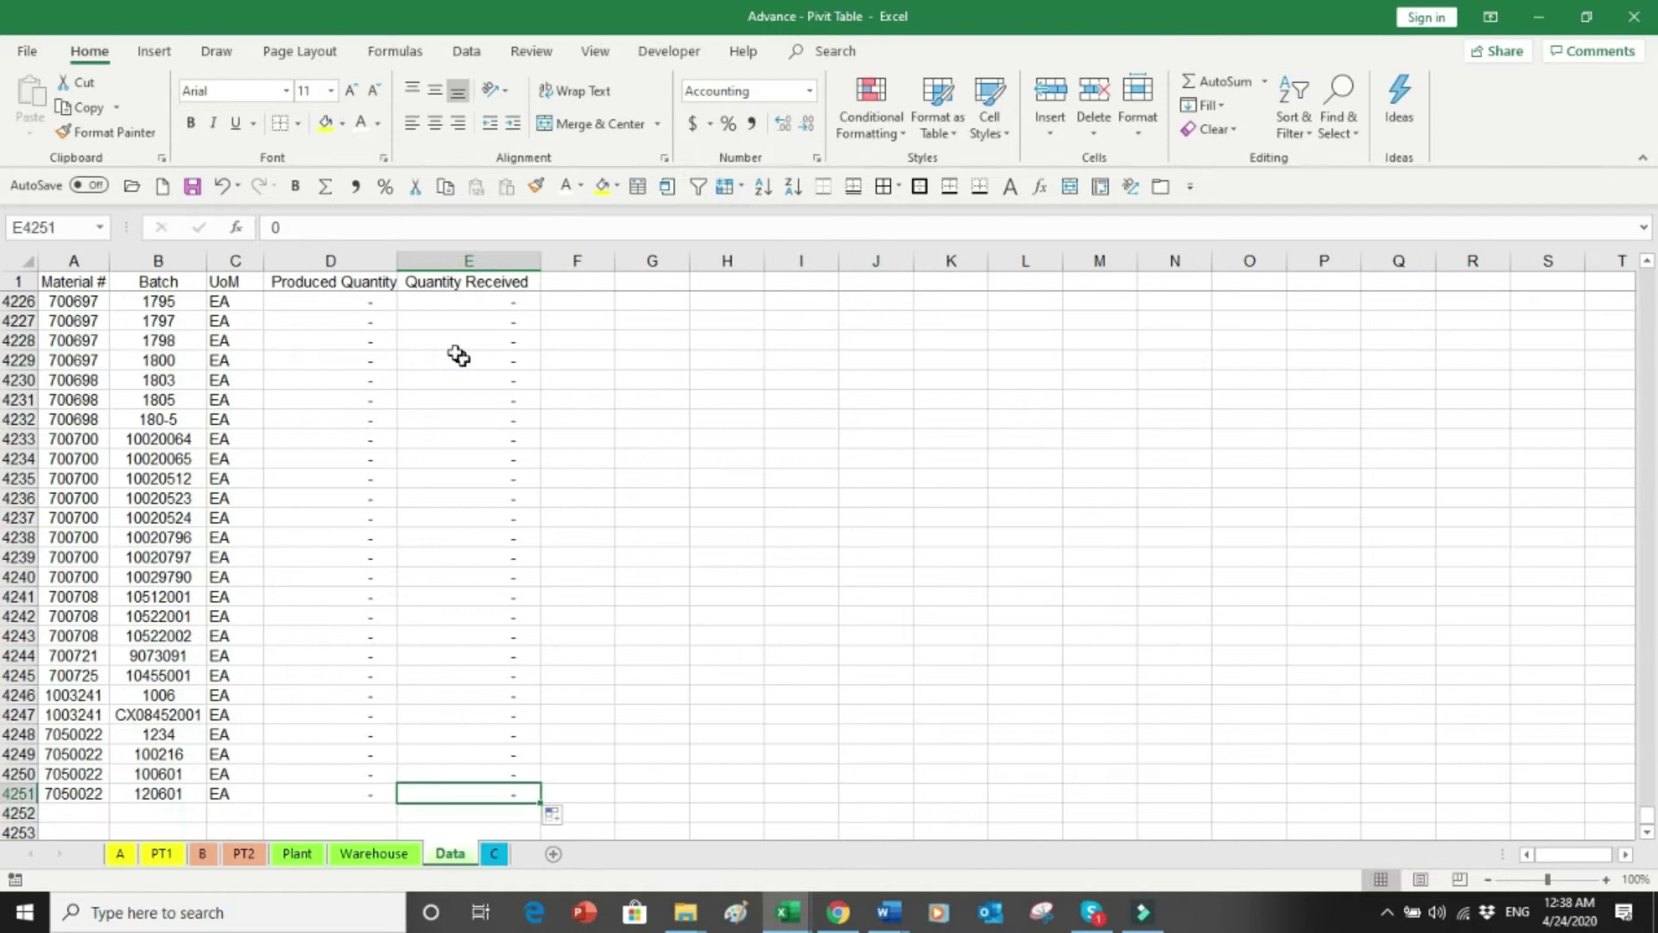
pyautogui.press('Right')
pyautogui.hotkey('ctrl', 'Up')
pyautogui.press('Up')
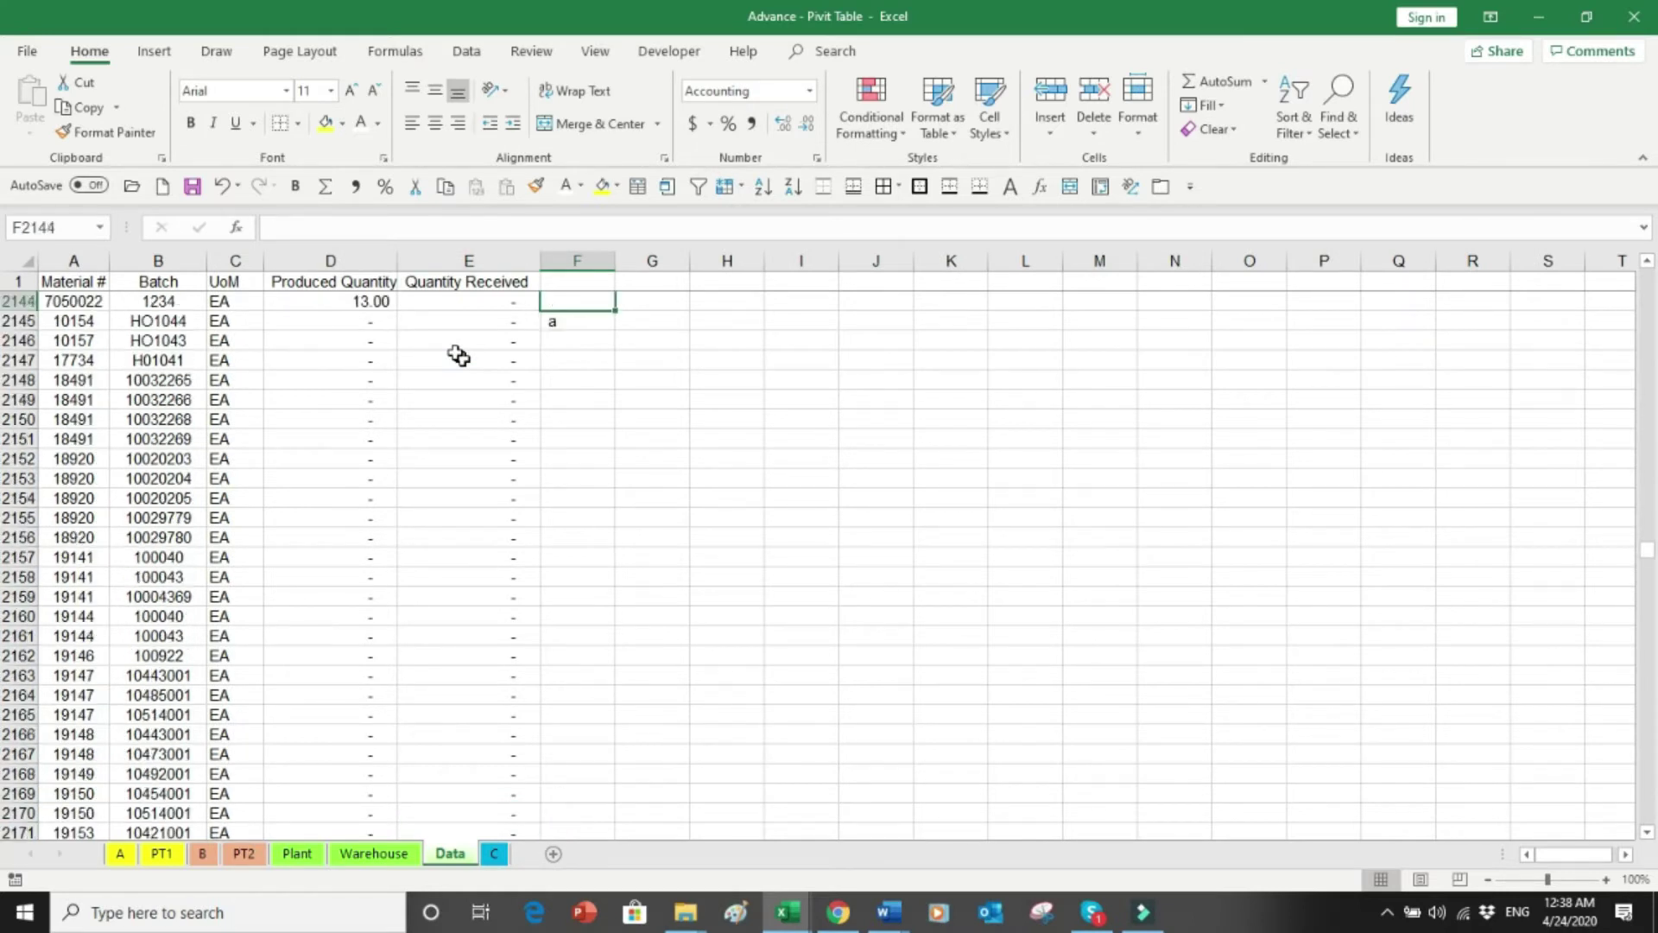
pyautogui.press('Up')
pyautogui.press('Up')
pyautogui.press('Up')
pyautogui.press('Down')
pyautogui.press('Down')
pyautogui.press('Down')
pyautogui.press('Down')
pyautogui.press('Left')
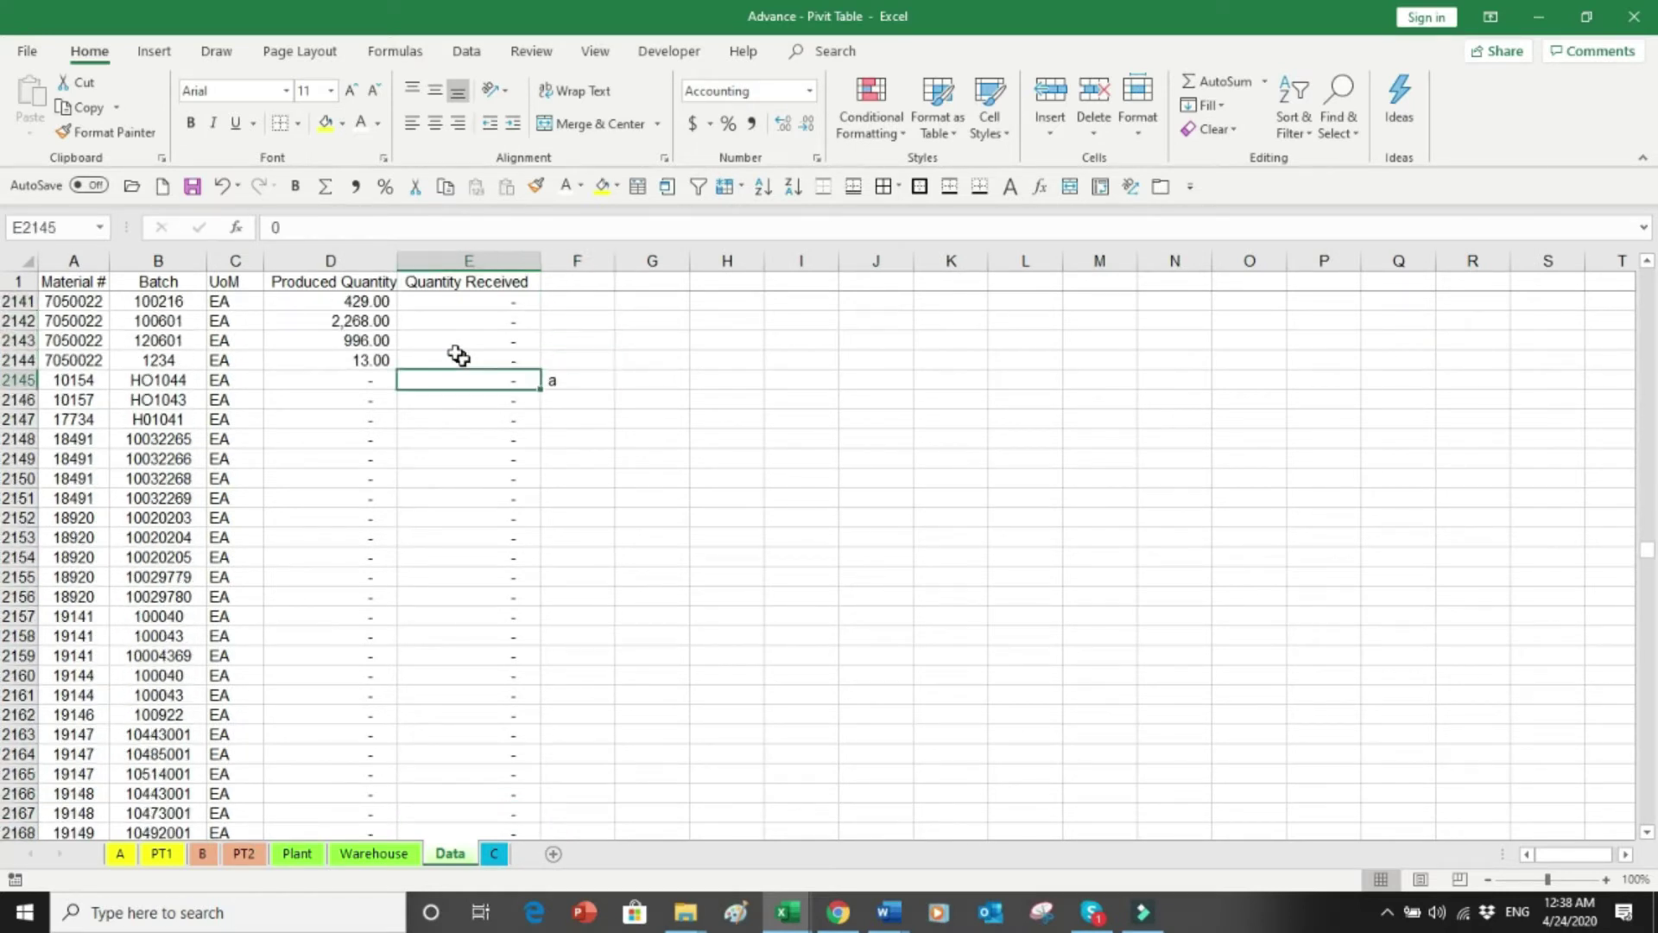
# Step: Select and copy the Warehouse received quantities from the first value to the last row
pyautogui.click(375, 857)
pyautogui.click(462, 350)
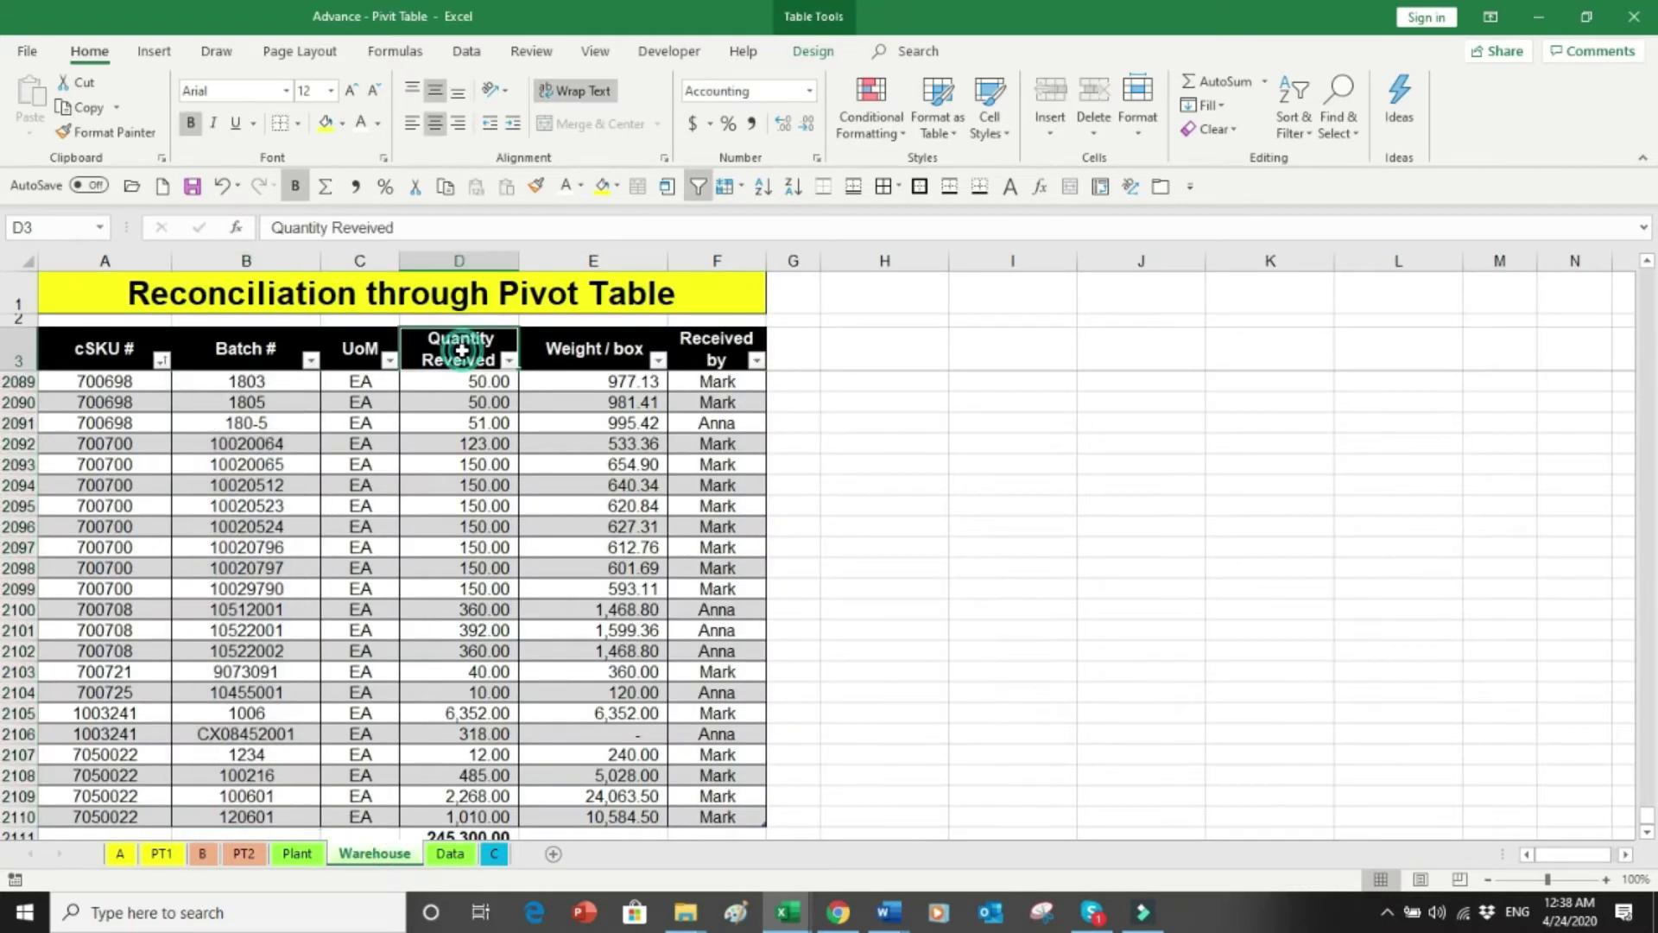
pyautogui.press('Down')
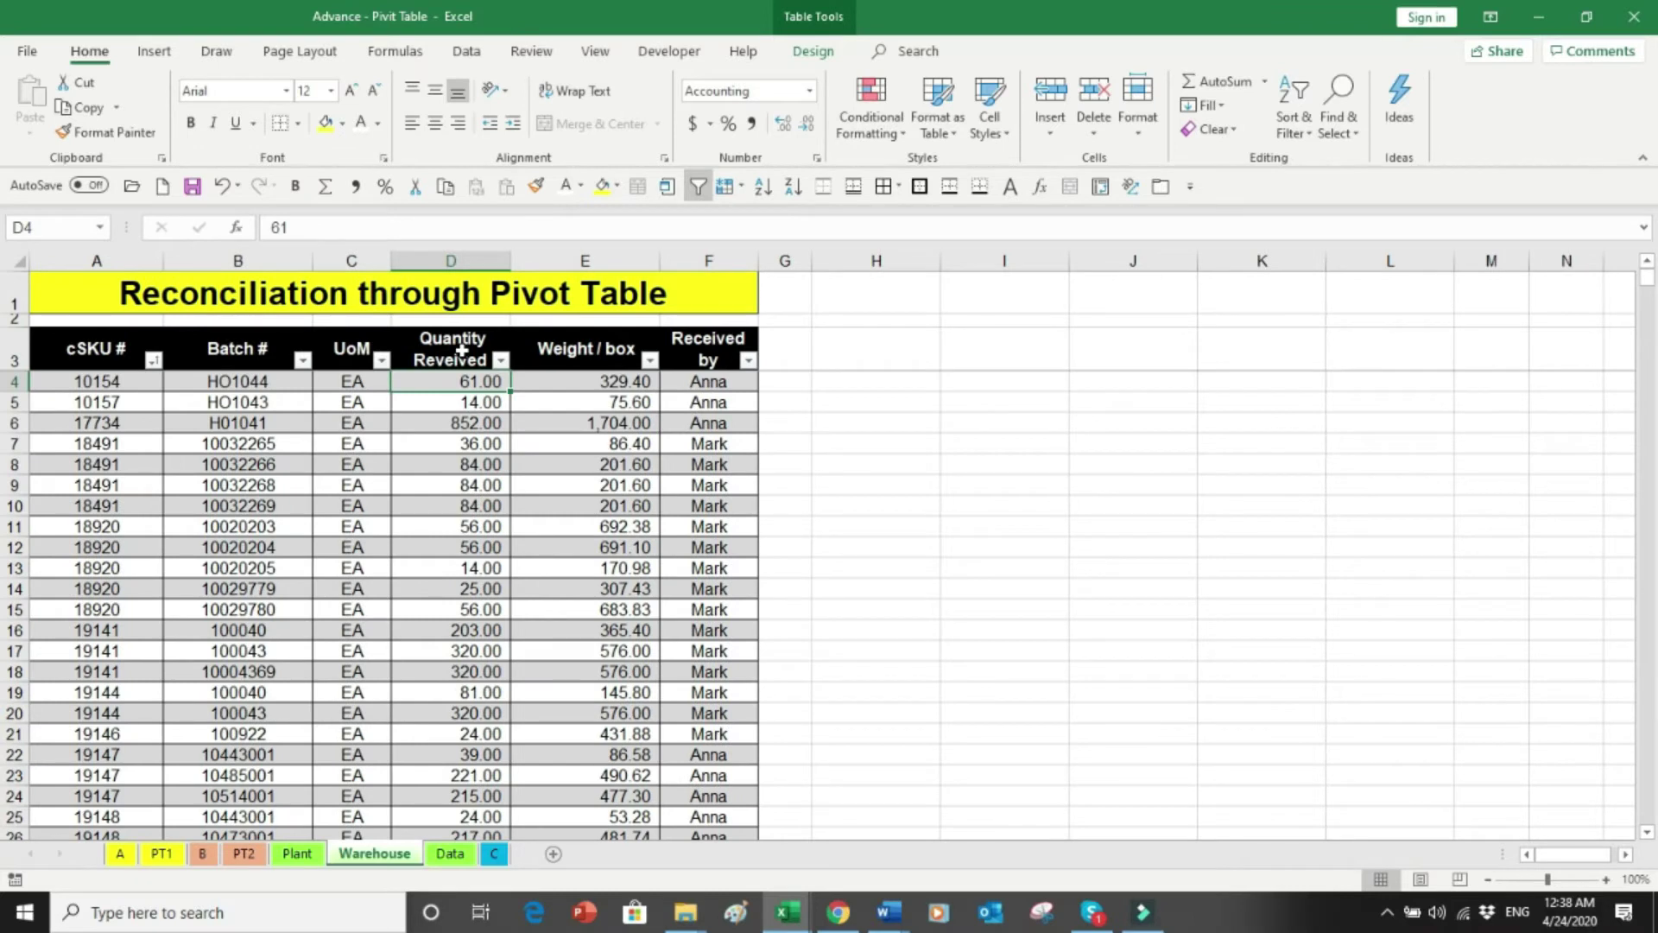
pyautogui.hotkey('ctrl', 'shift', 'Down')
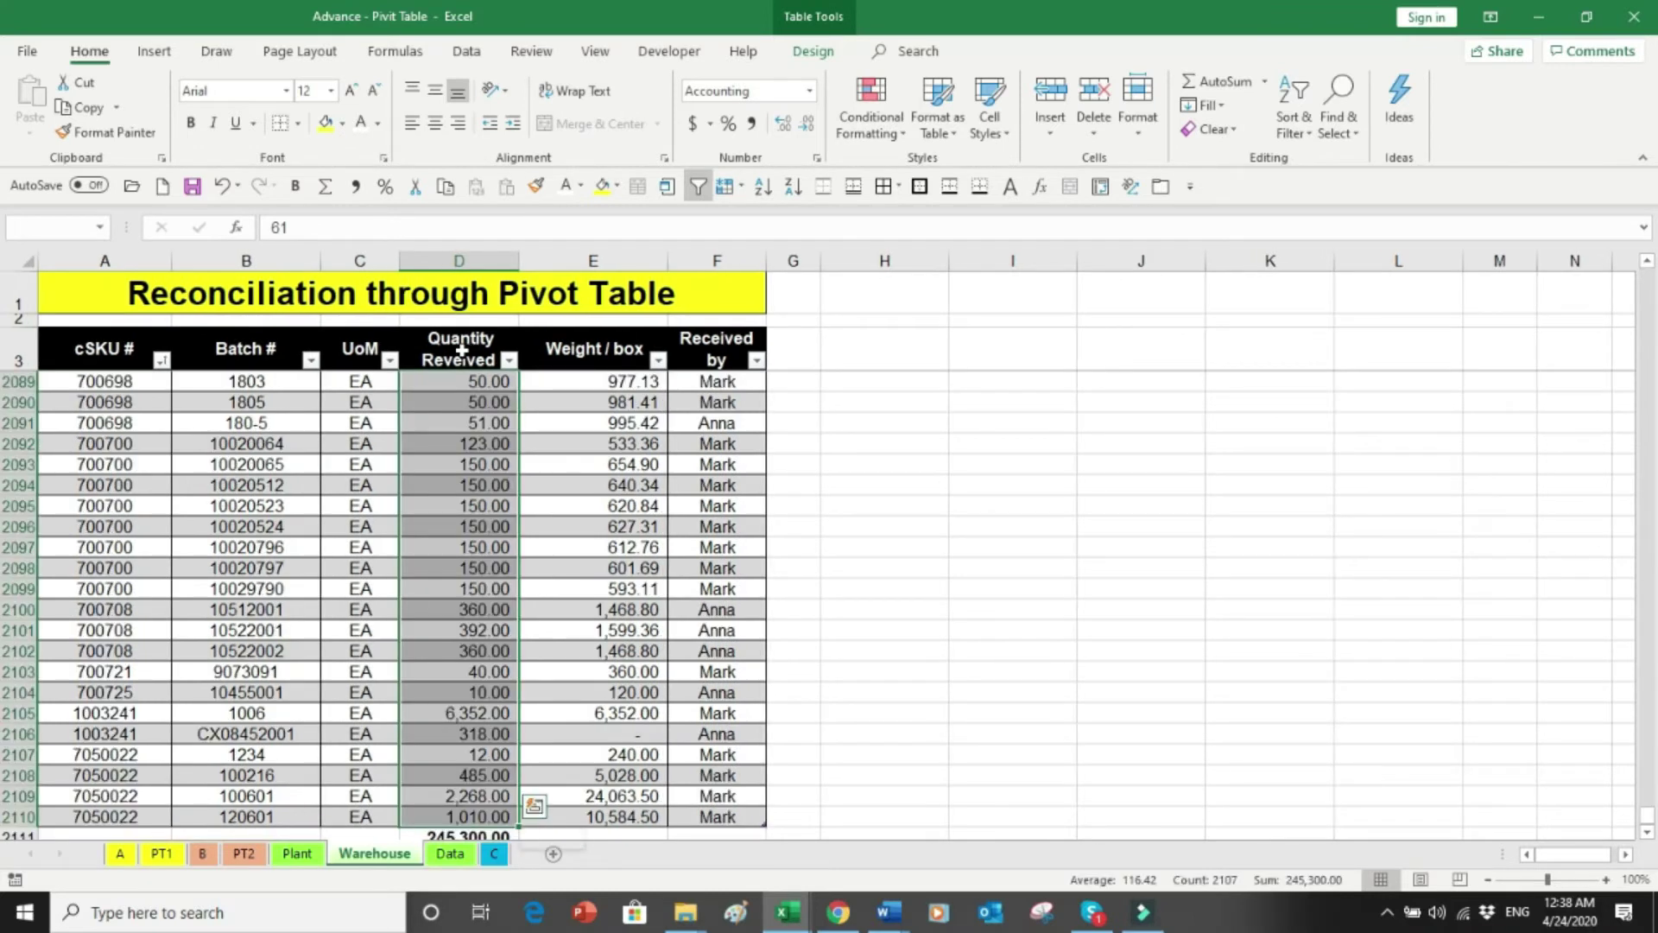
pyautogui.click(83, 107)
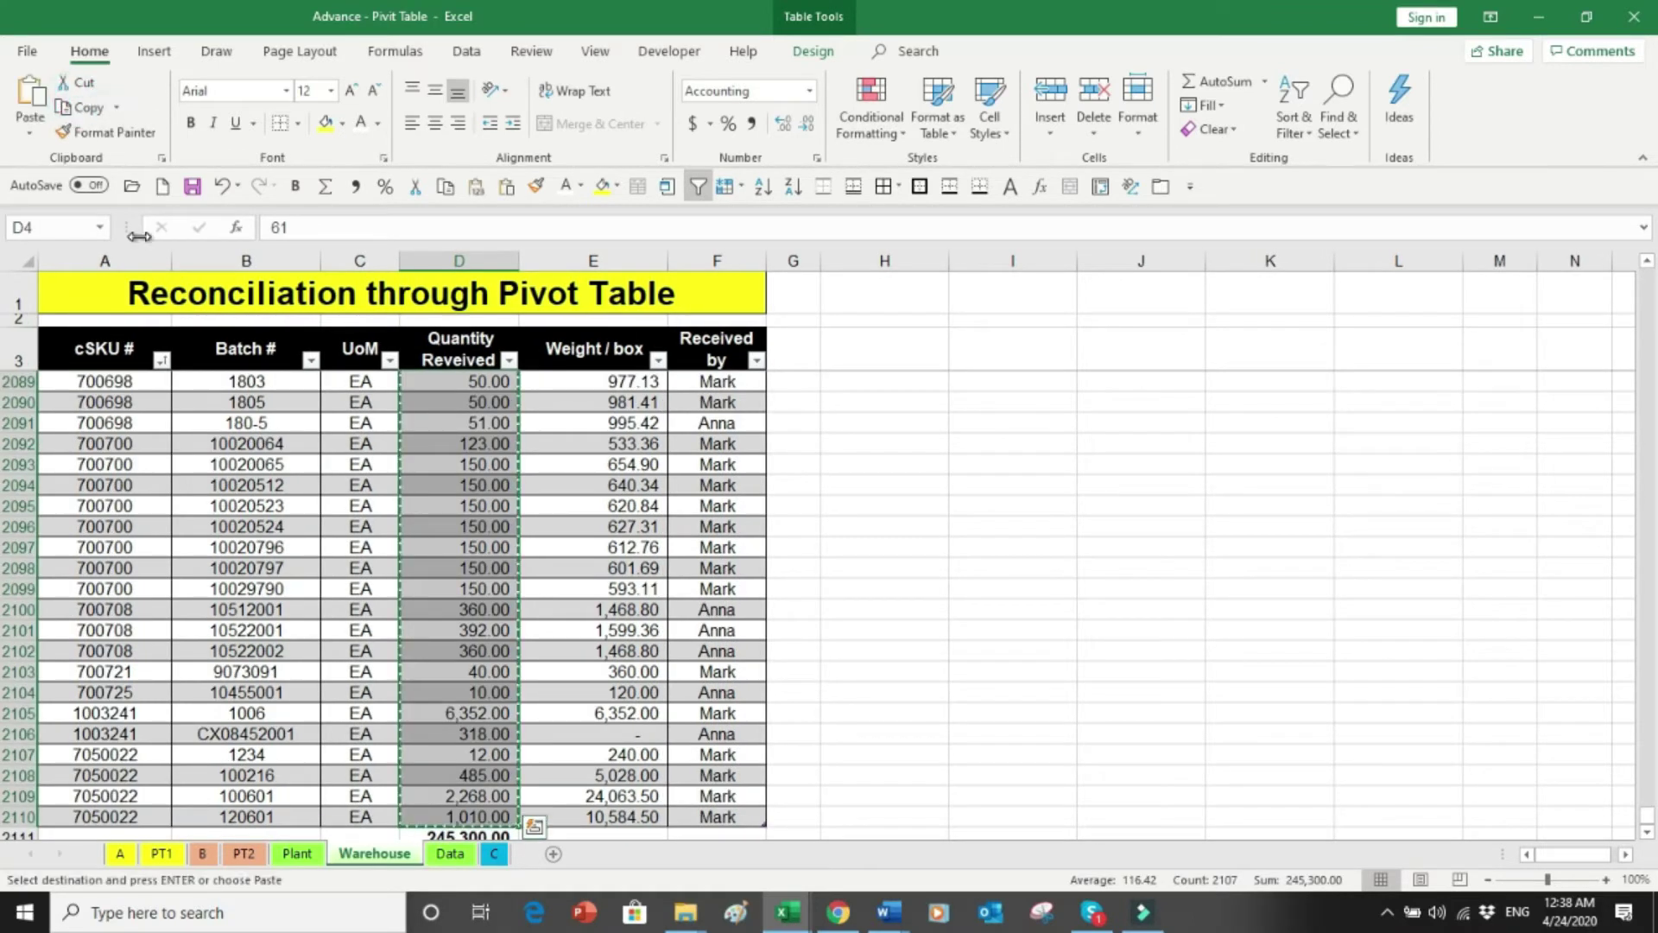
# Step: Paste the received quantities as values into E2145 of Data and check the data's end
pyautogui.click(451, 853)
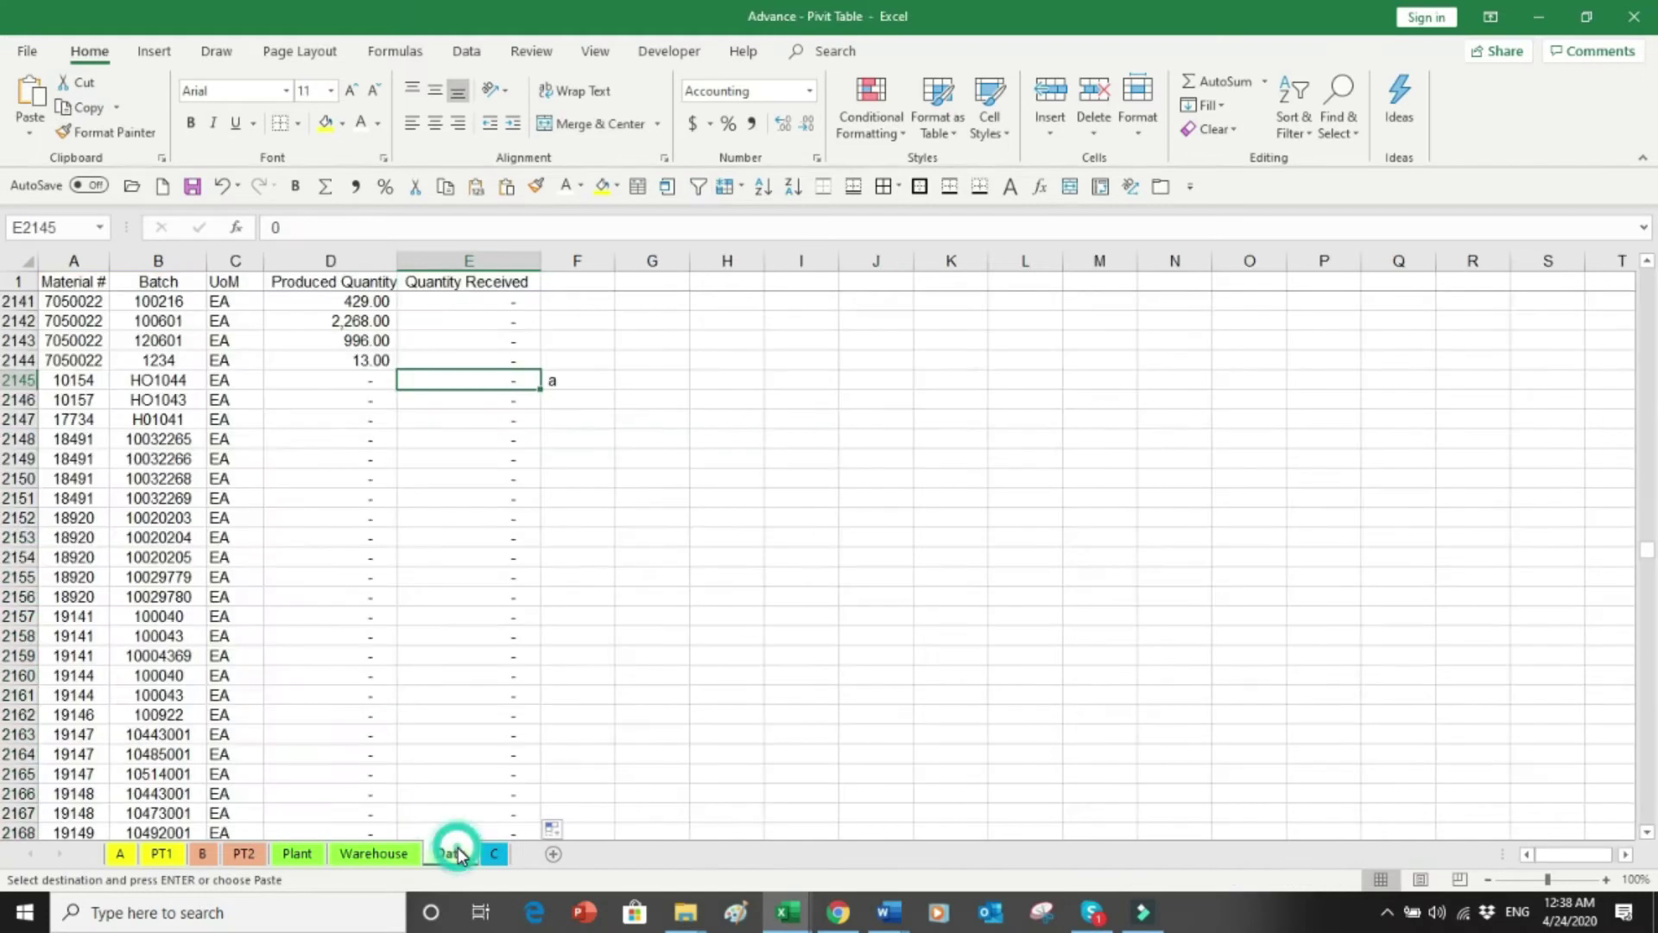
pyautogui.click(33, 134)
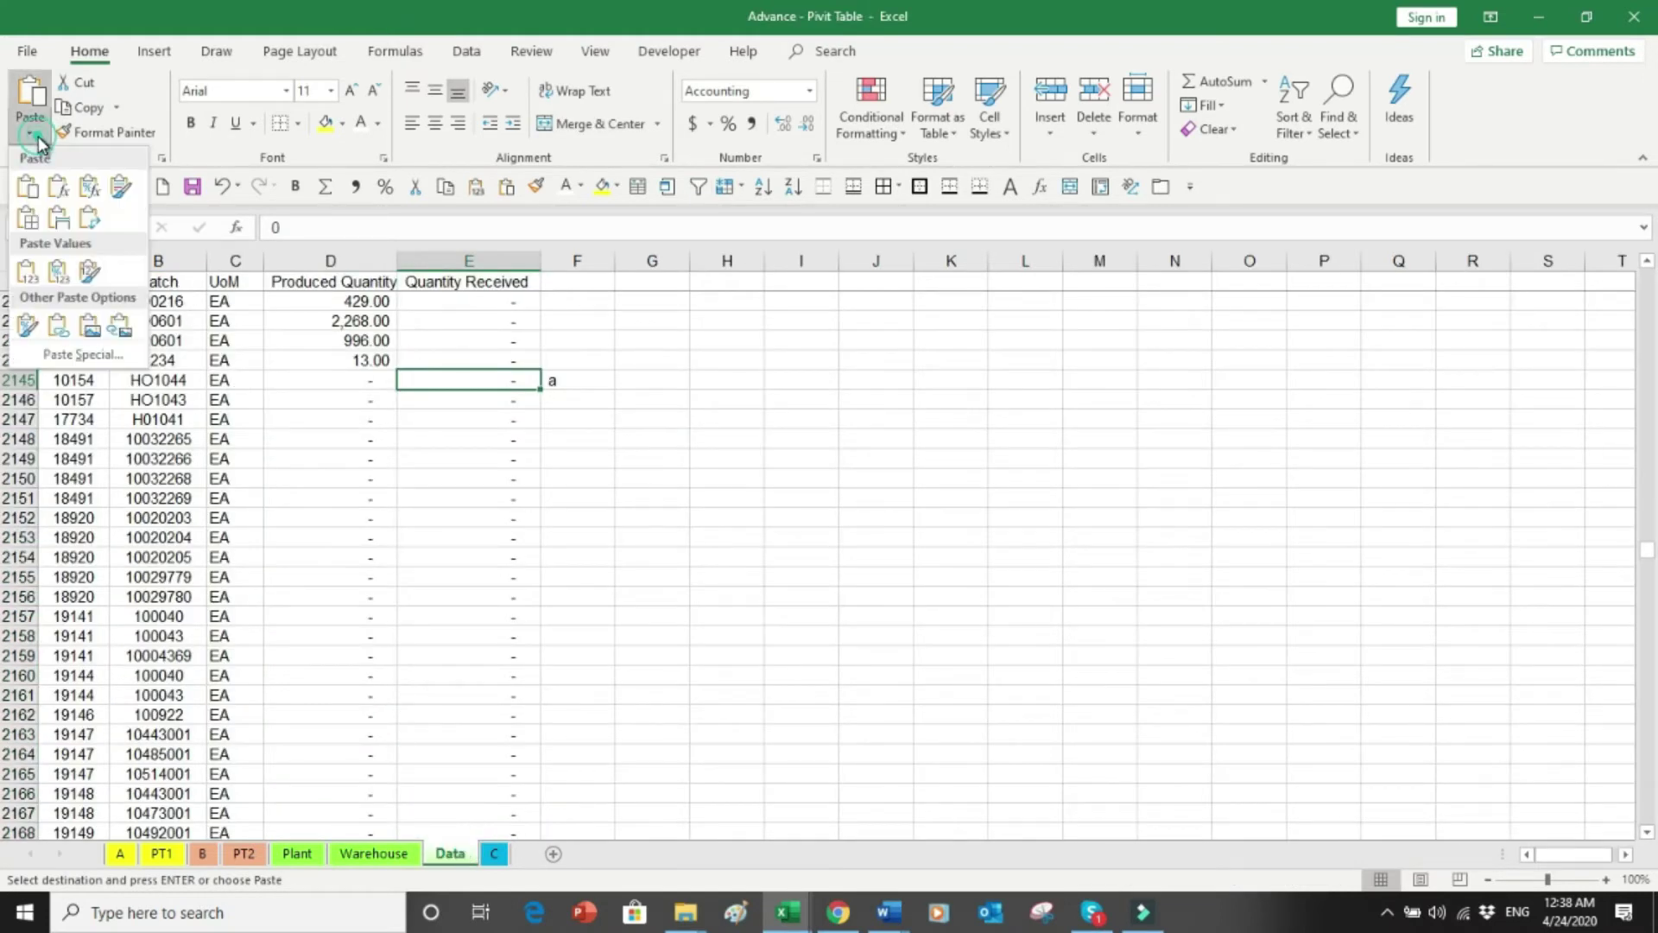
pyautogui.click(28, 275)
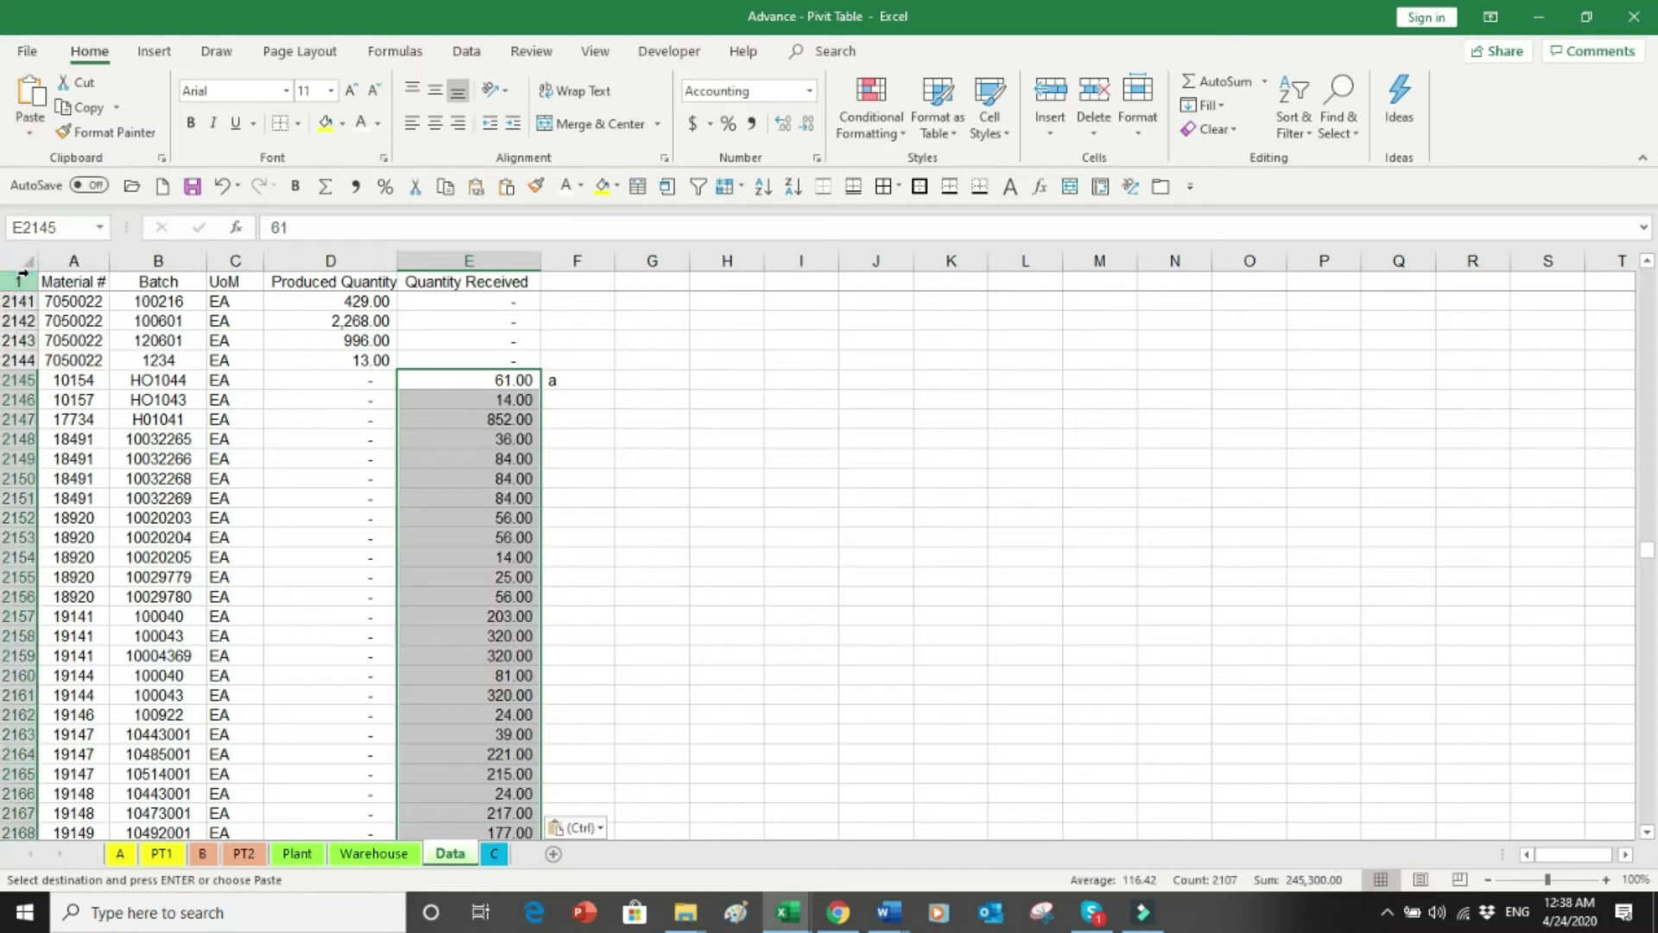
pyautogui.press('Down')
pyautogui.press('Down')
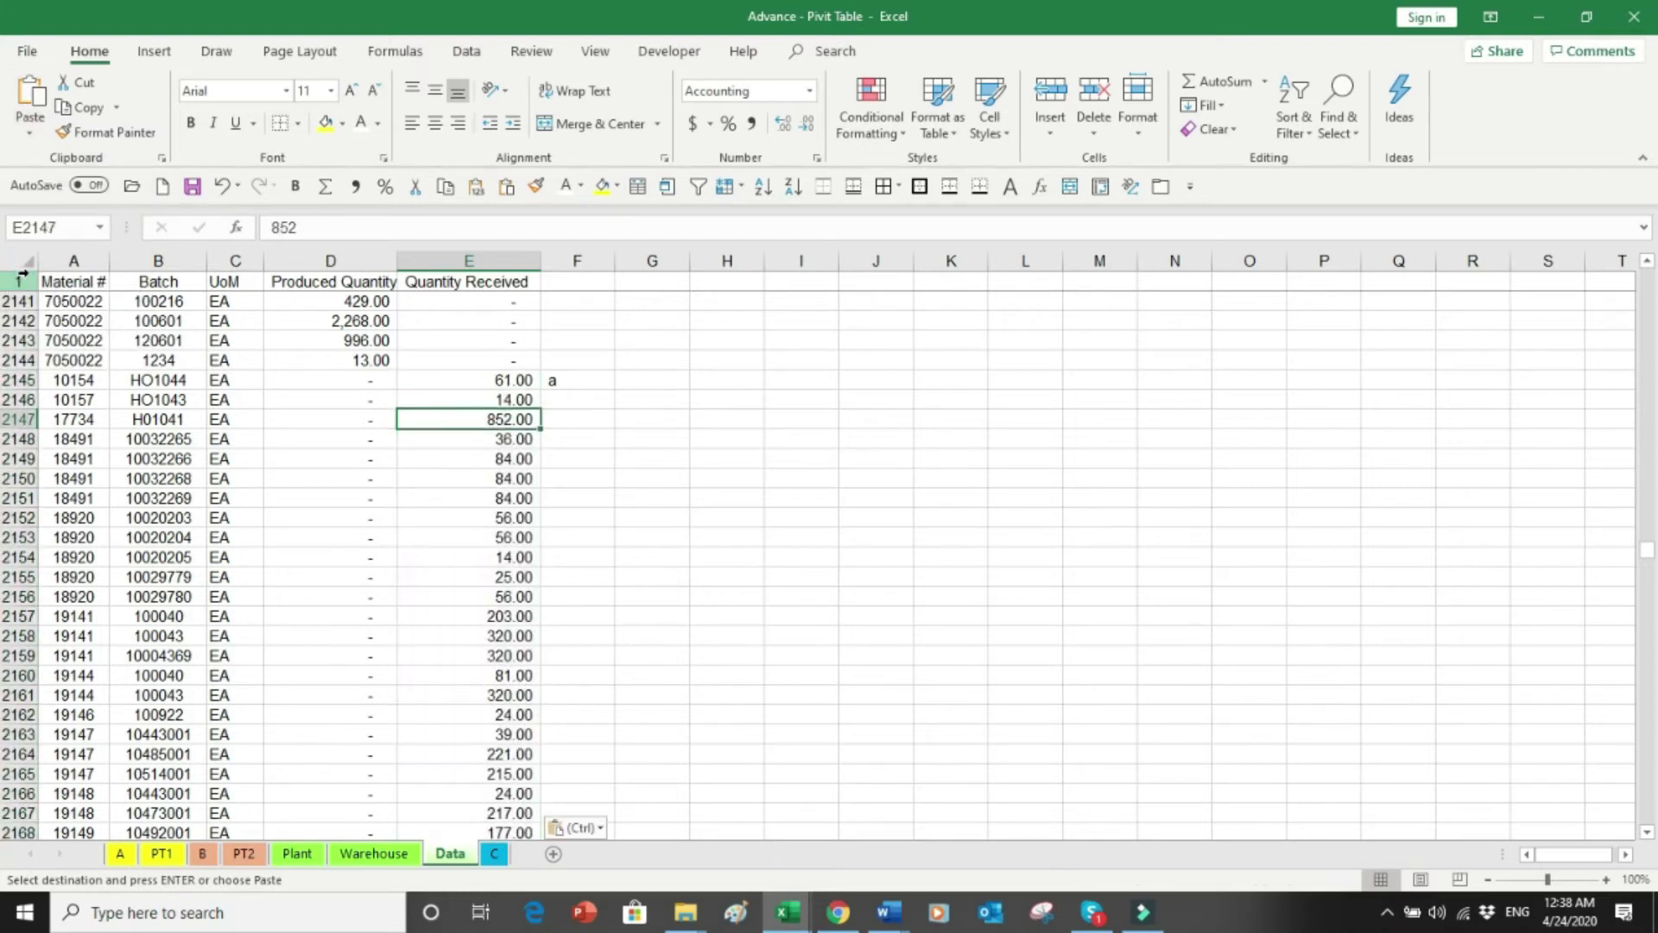
pyautogui.hotkey('ctrl', 'Down')
pyautogui.press('Down')
pyautogui.press('Down')
pyautogui.press('Down')
pyautogui.press('Down')
pyautogui.press('Up')
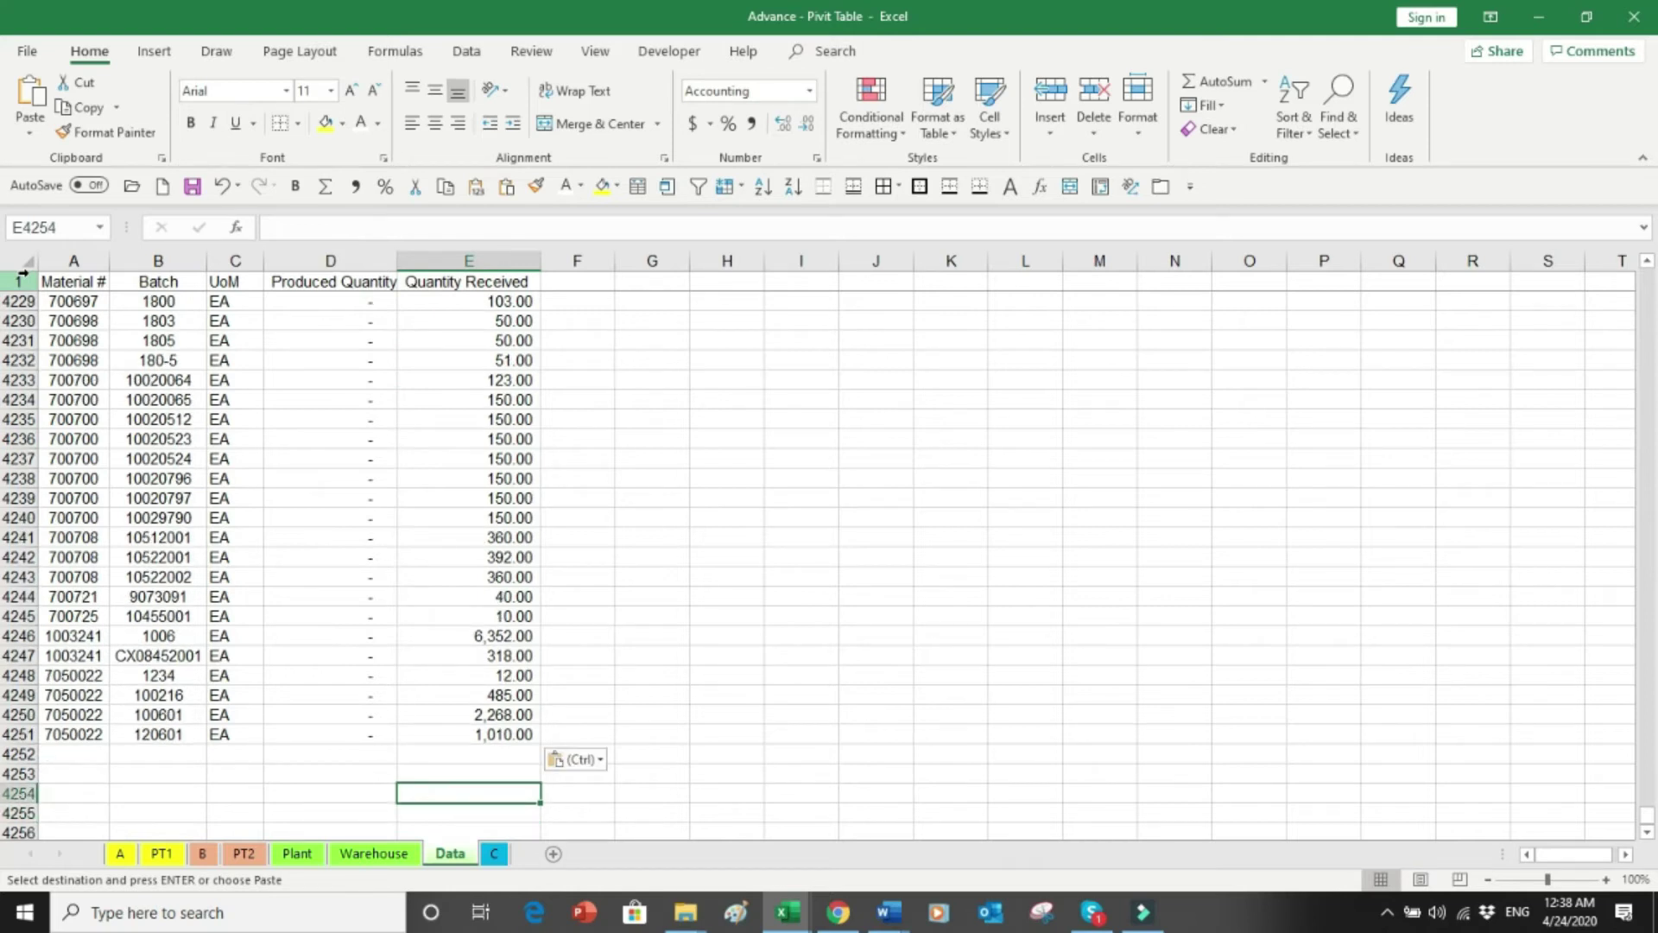
pyautogui.press('Left')
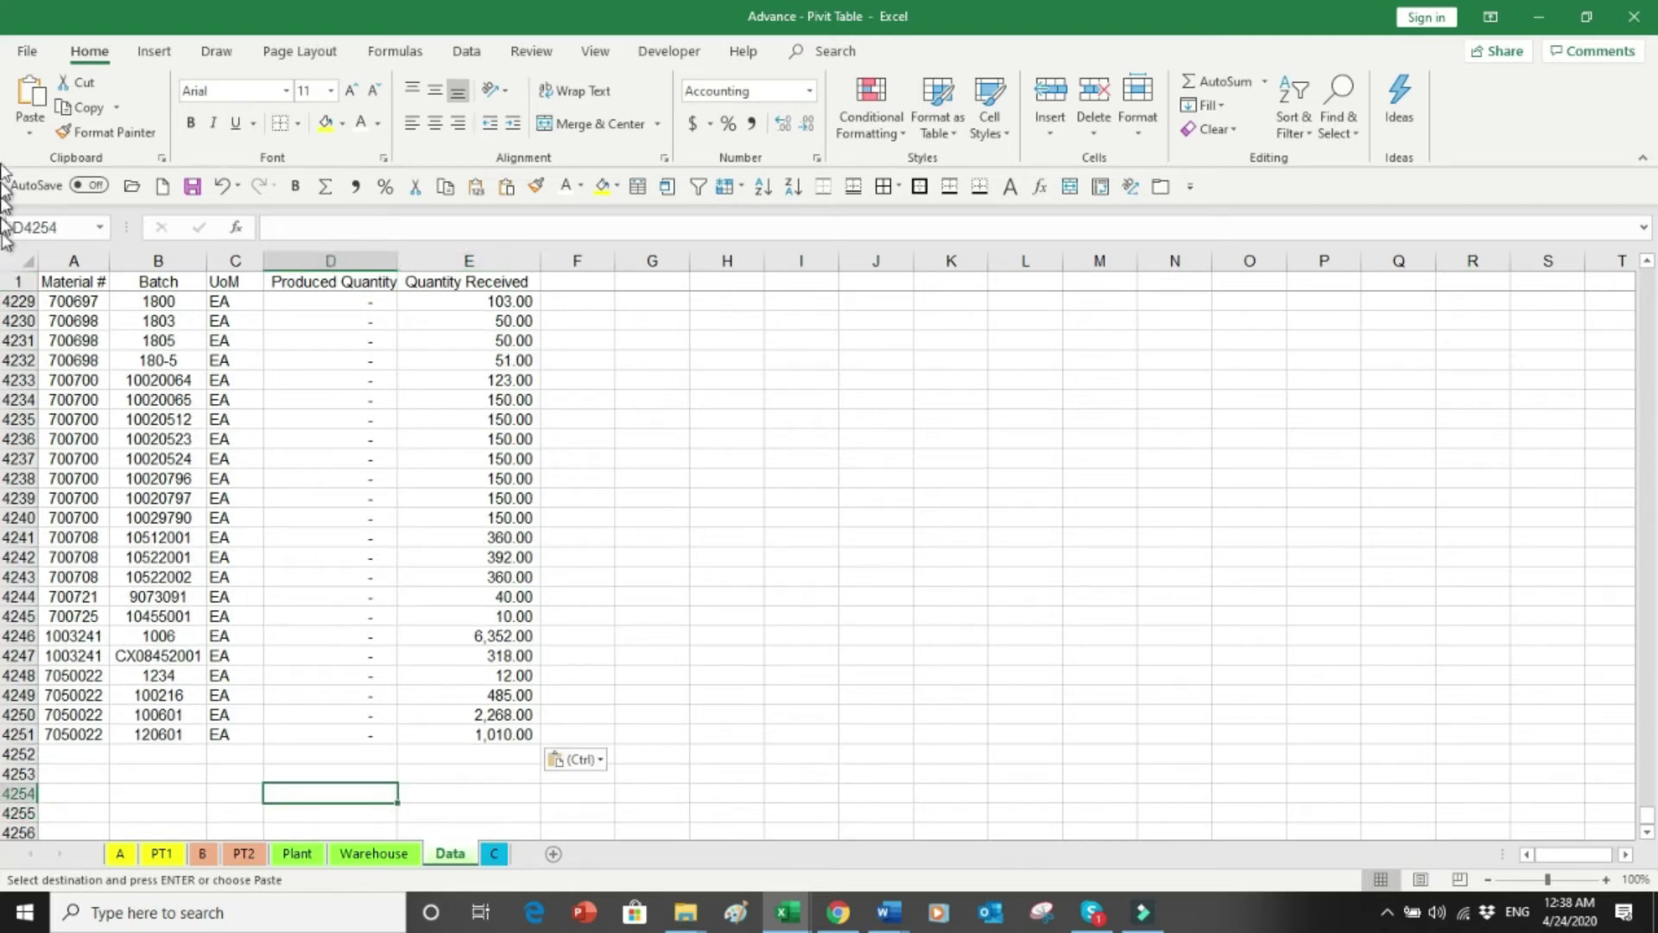
# Step: AutoSum Produced Quantity in D4254 (245,500.00) and copy it to E4254 (245,300.00)
pyautogui.click(325, 188)
pyautogui.click(324, 190)
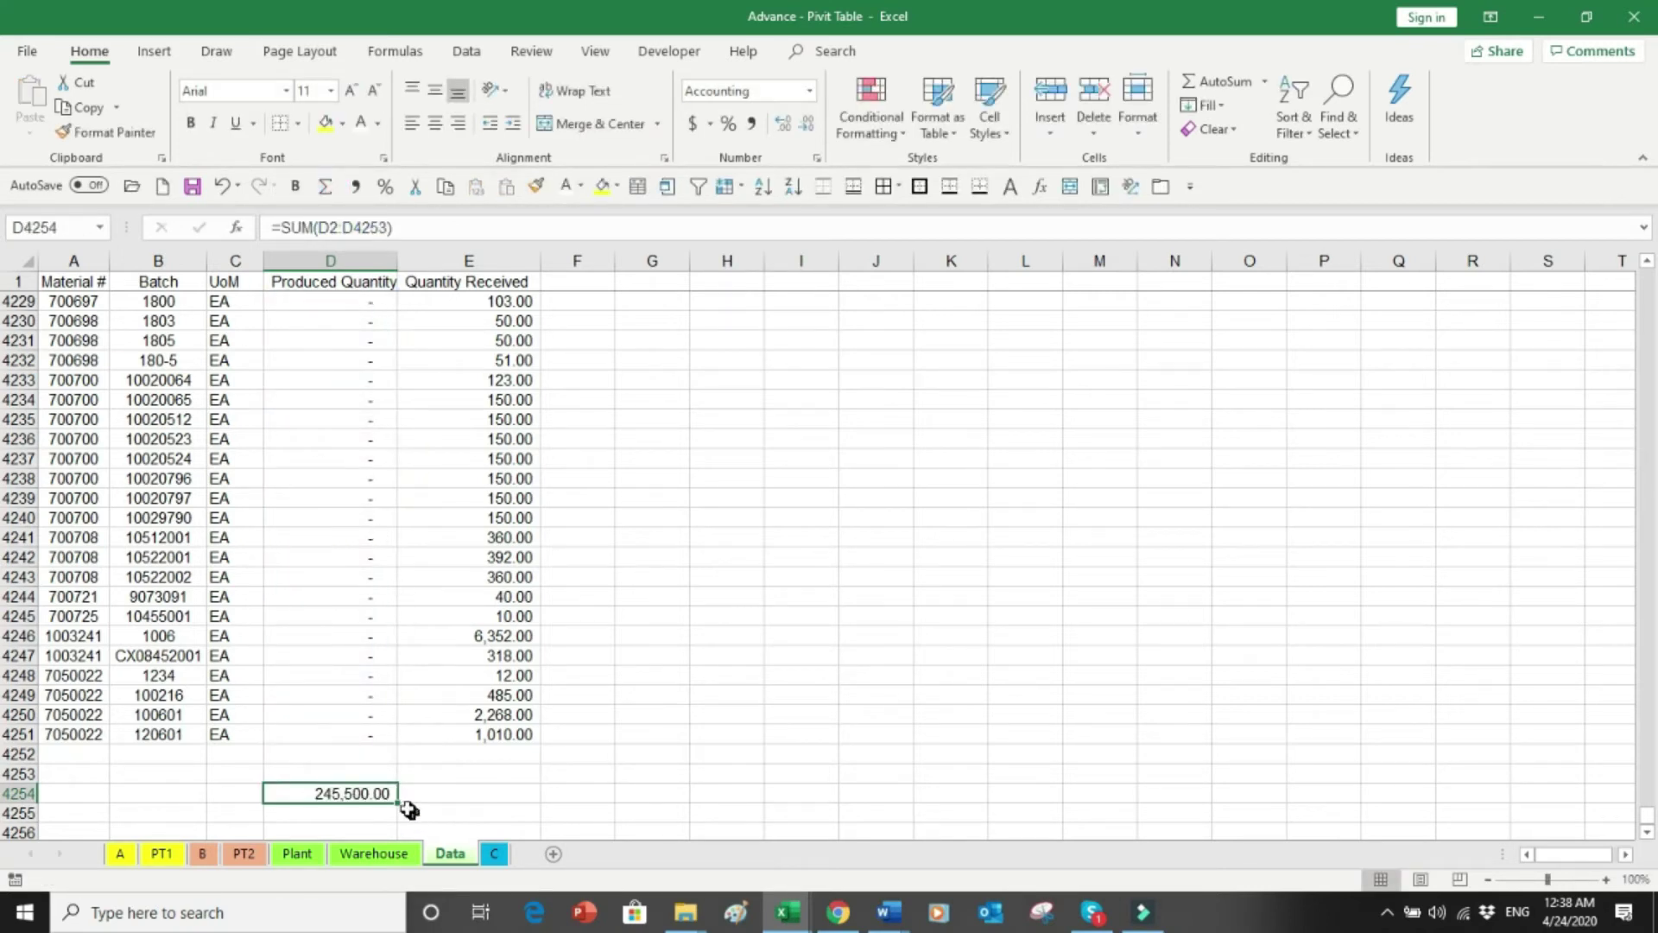
pyautogui.moveTo(400, 806); pyautogui.dragTo(481, 811)
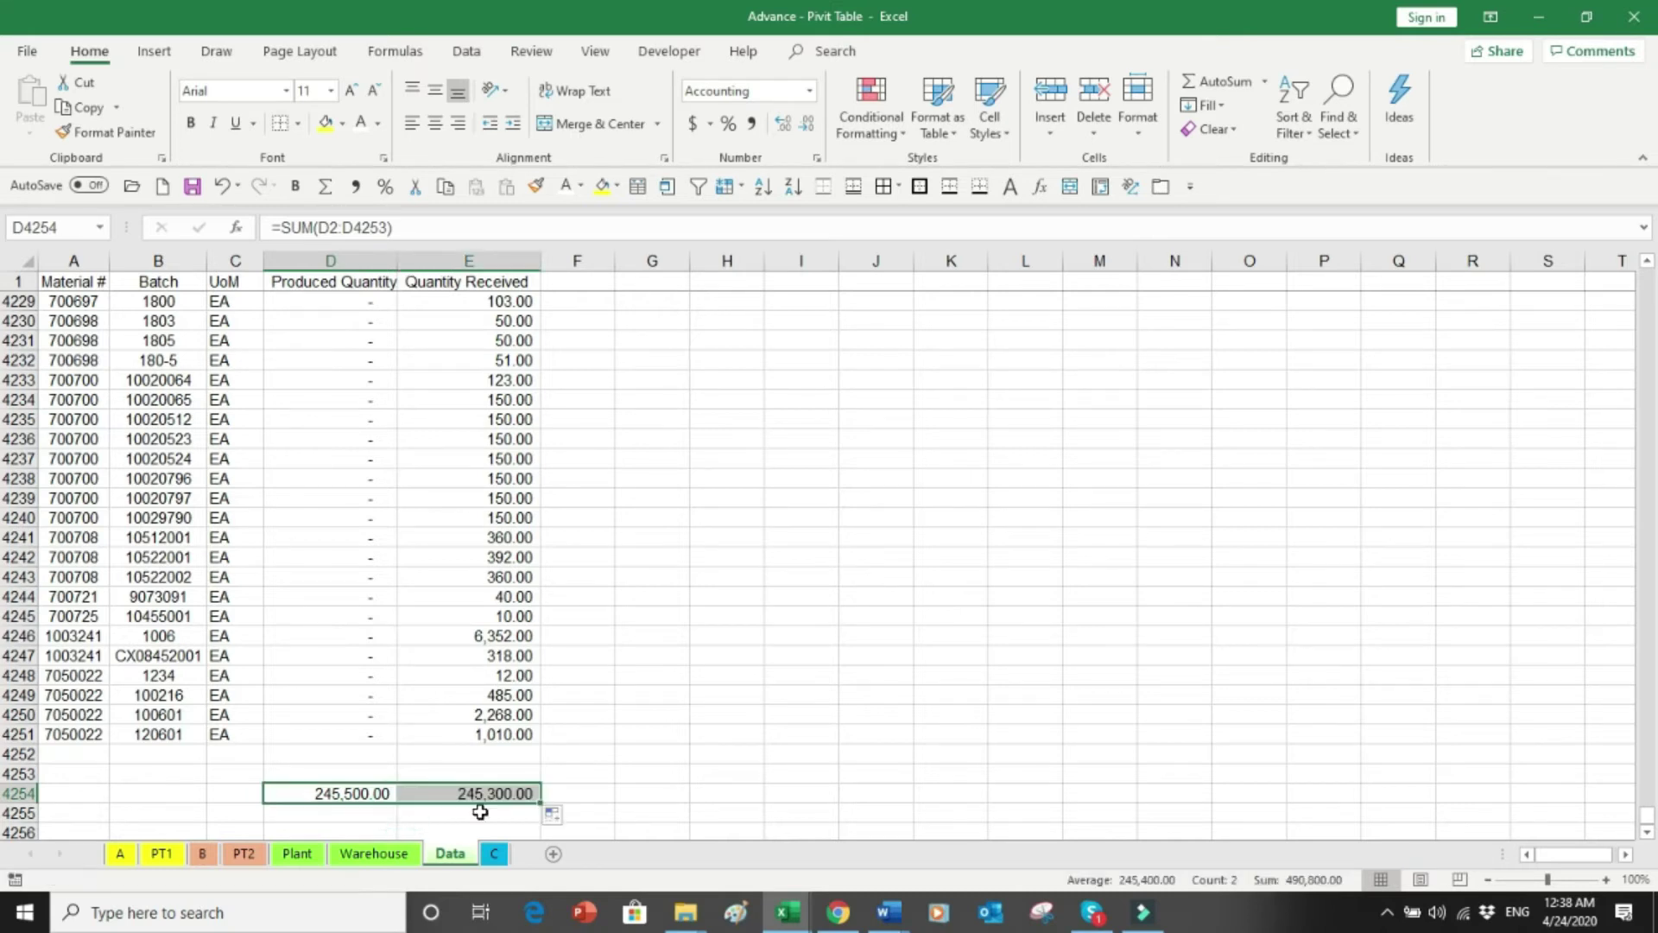
pyautogui.click(489, 813)
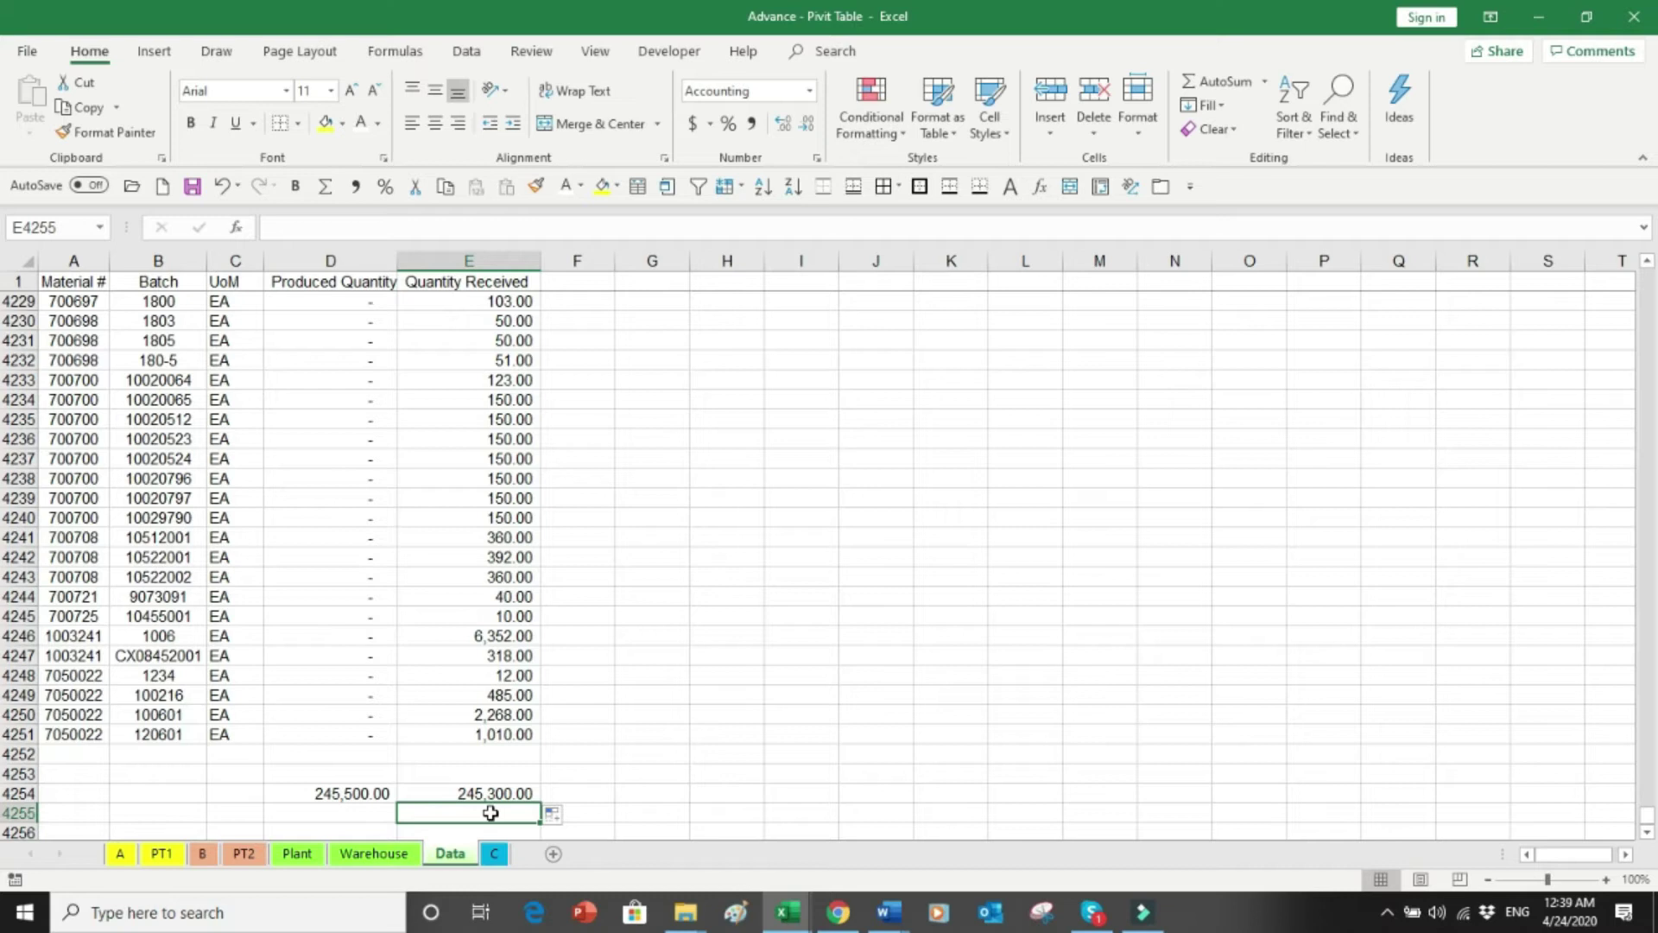
pyautogui.hotkey('ctrl', 'Up')
pyautogui.hotkey('ctrl', 'Up')
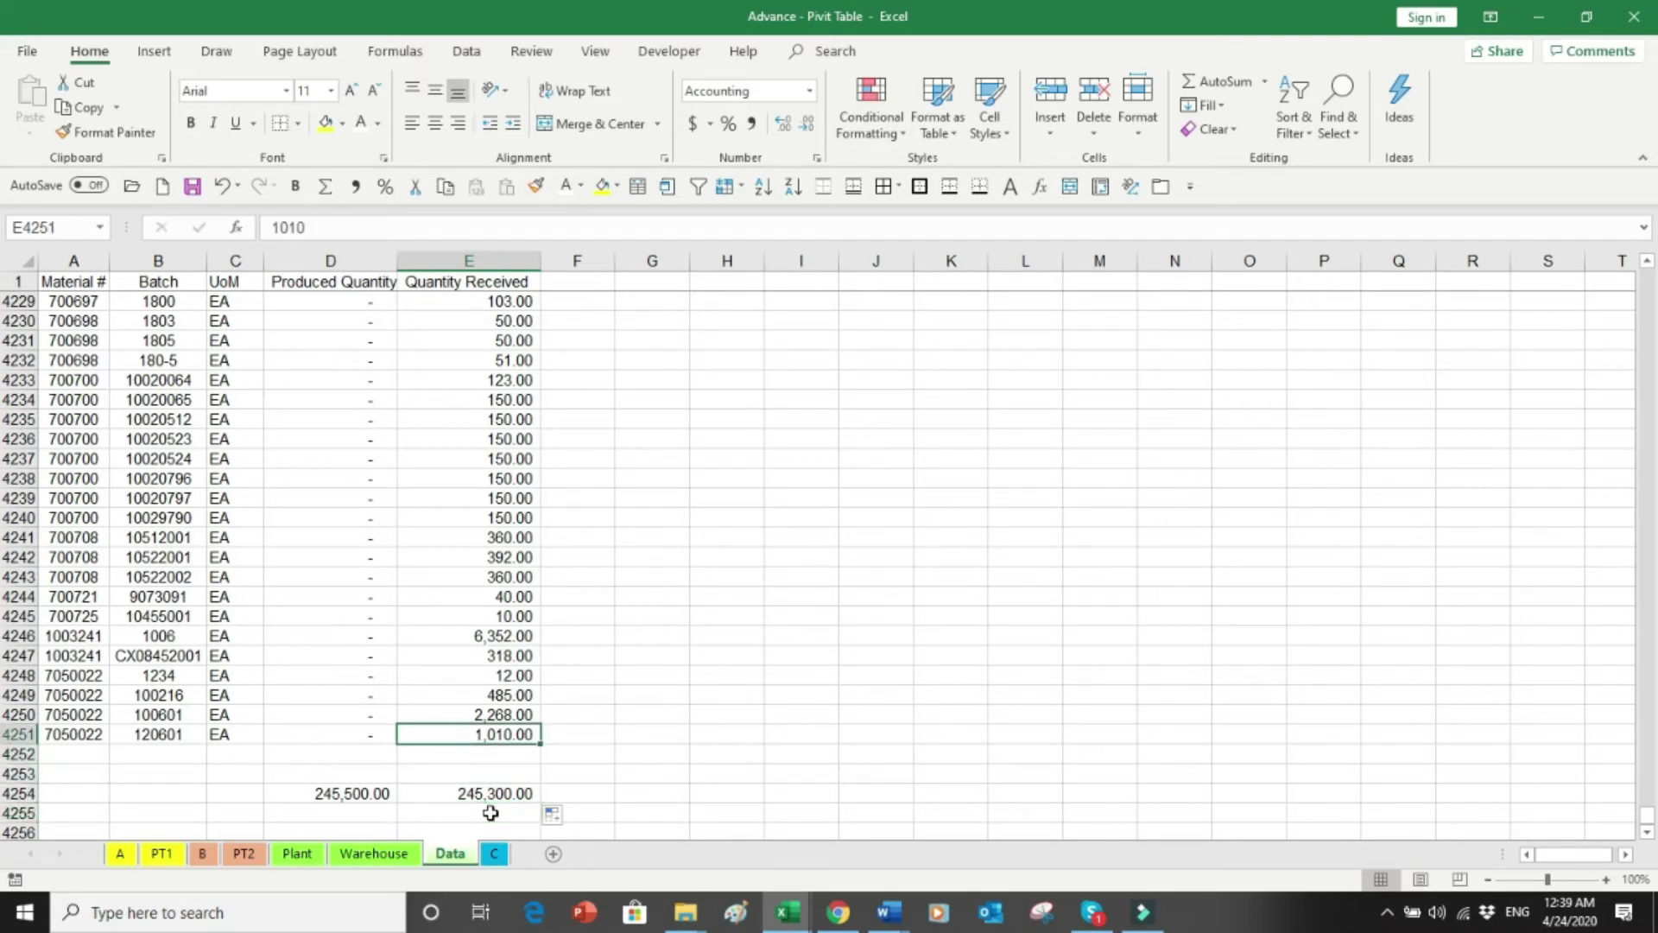
pyautogui.hotkey('ctrl', 'Up')
pyautogui.press('Down')
pyautogui.press('Down')
pyautogui.press('Left')
pyautogui.press('Left')
pyautogui.press('Left')
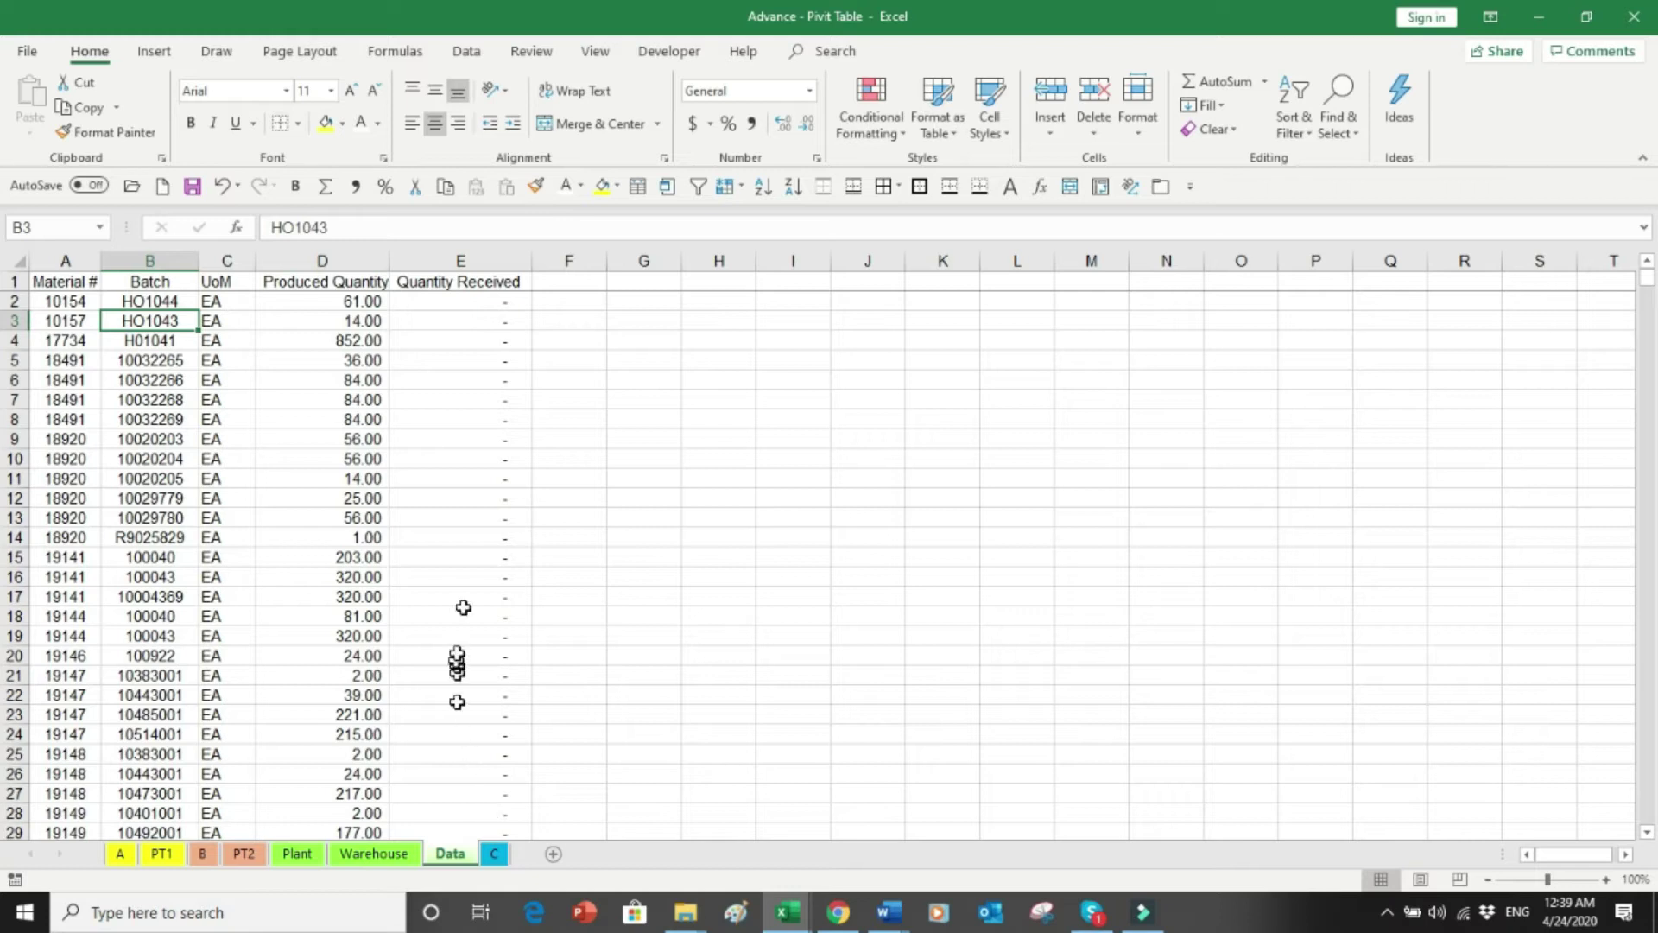
# Step: Insert a PivotTable from the data on a new worksheet
pyautogui.click(156, 54)
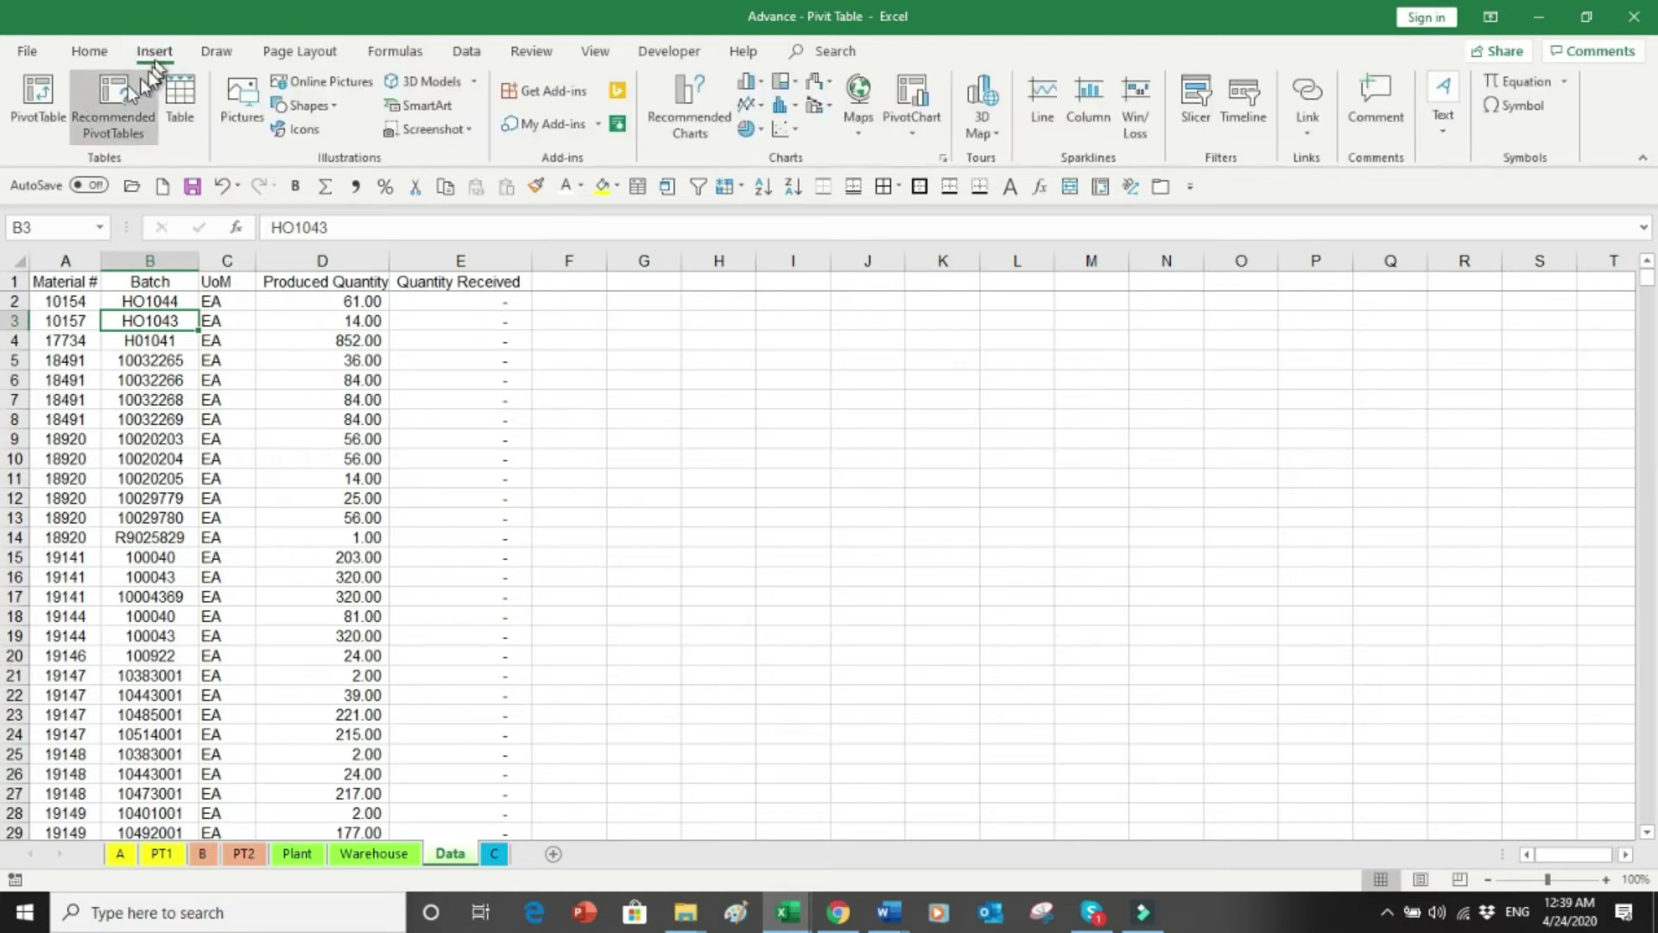
pyautogui.click(62, 91)
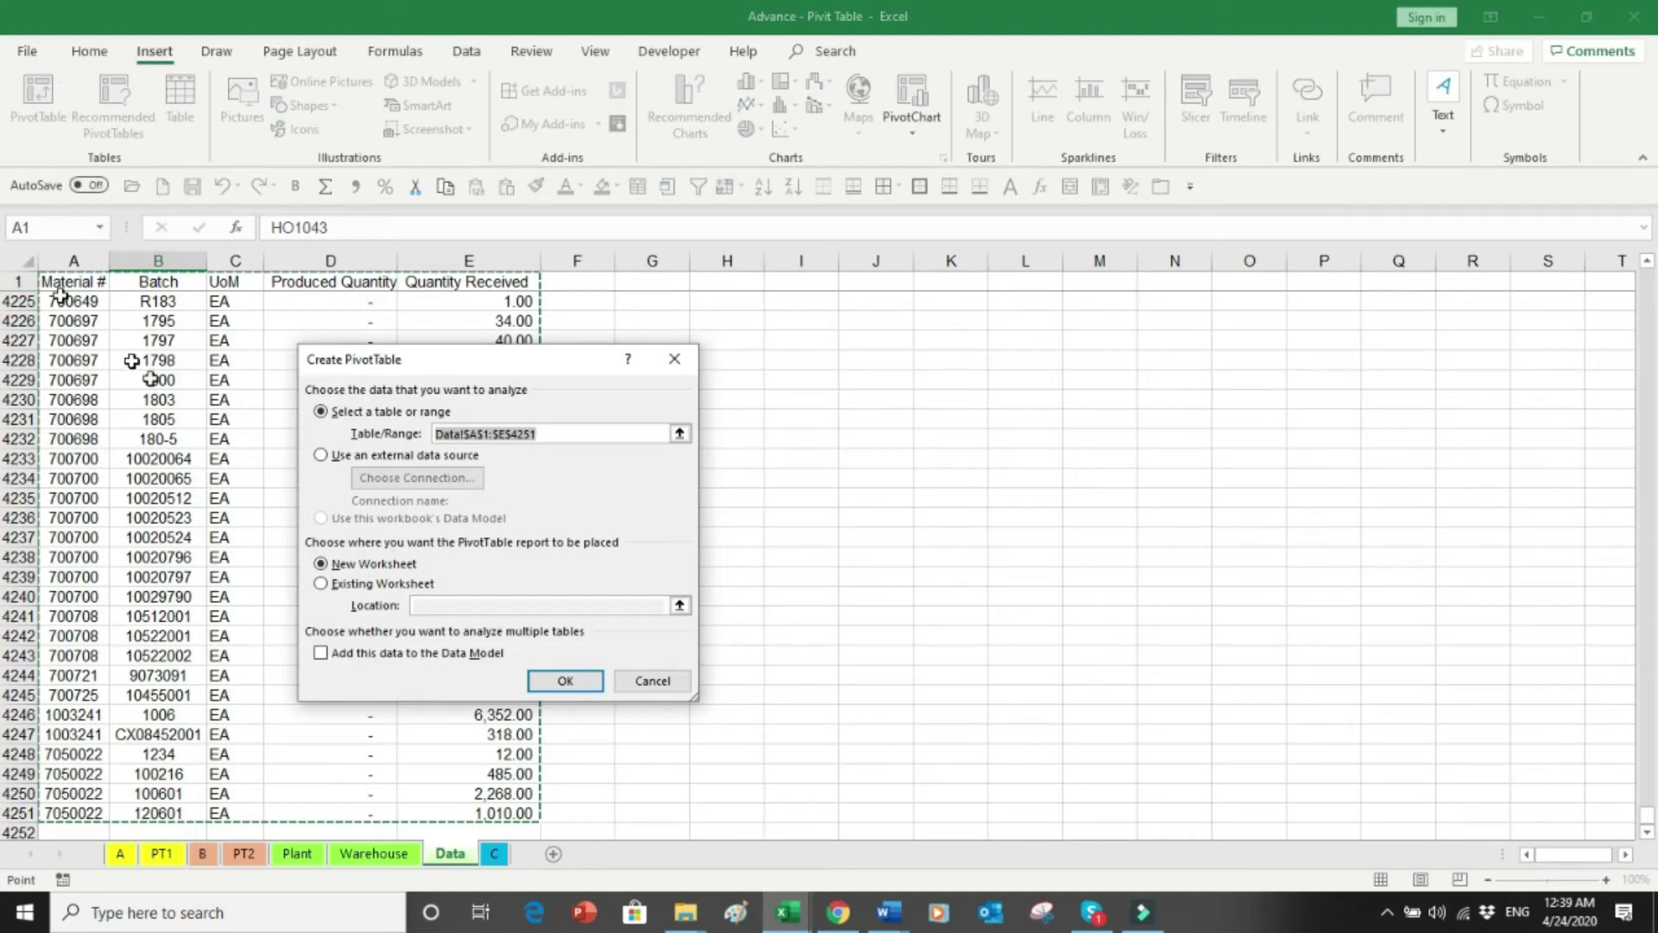
pyautogui.click(542, 681)
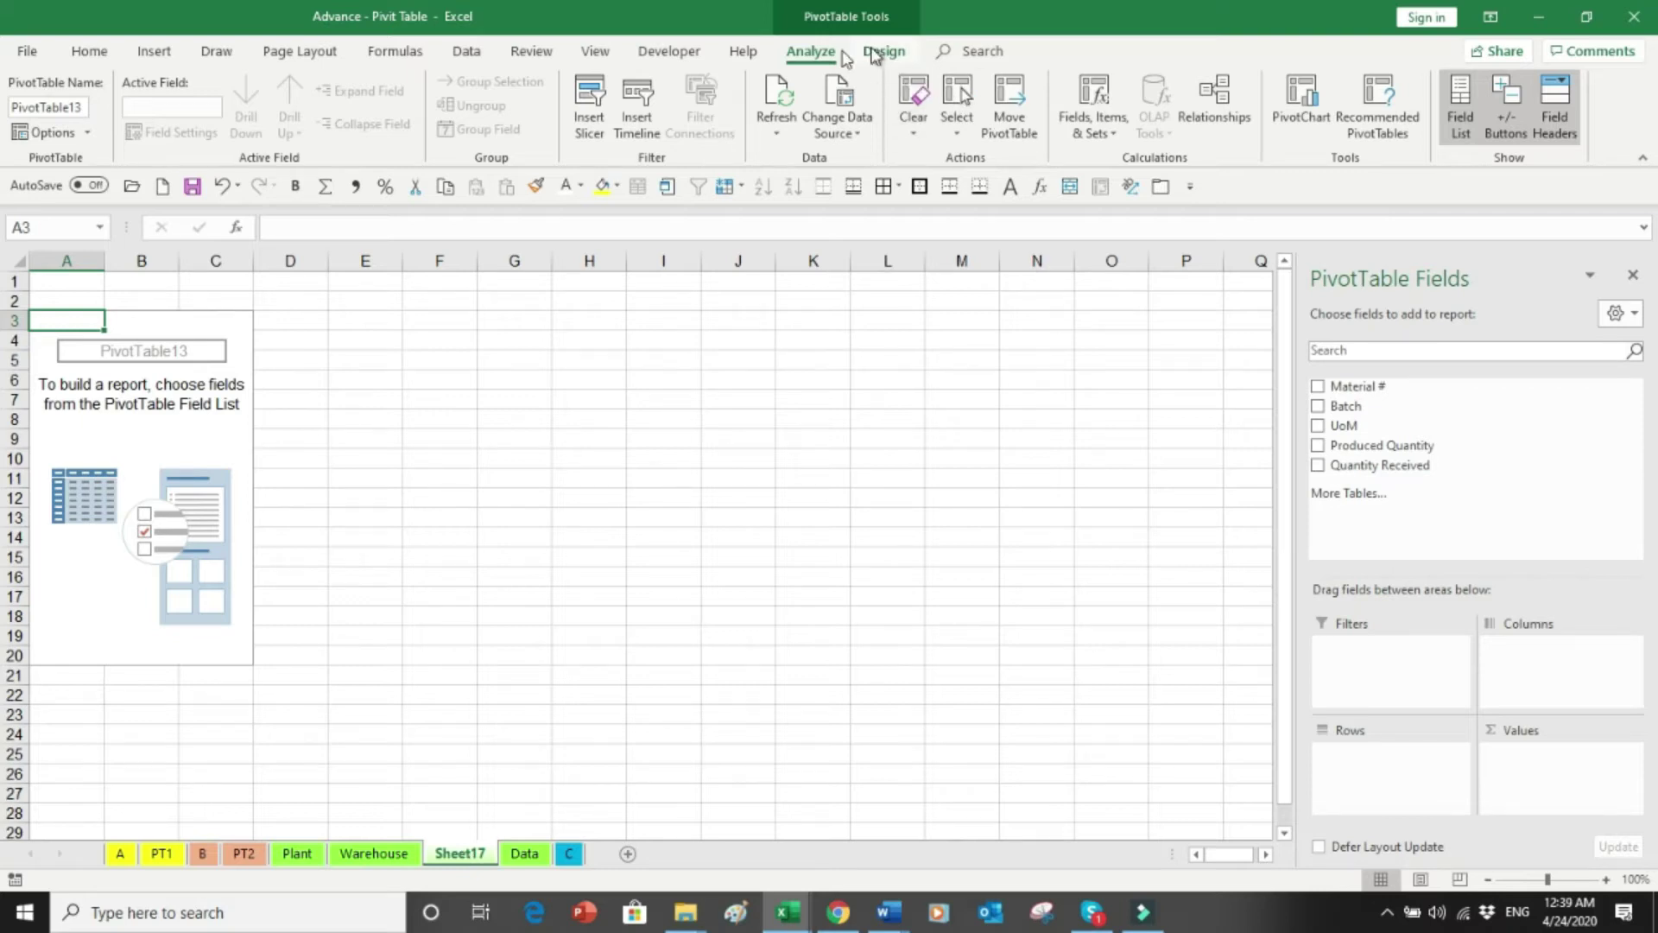
# Step: Turn on Classic PivotTable layout in the PivotTable Options Display settings
pyautogui.click(91, 133)
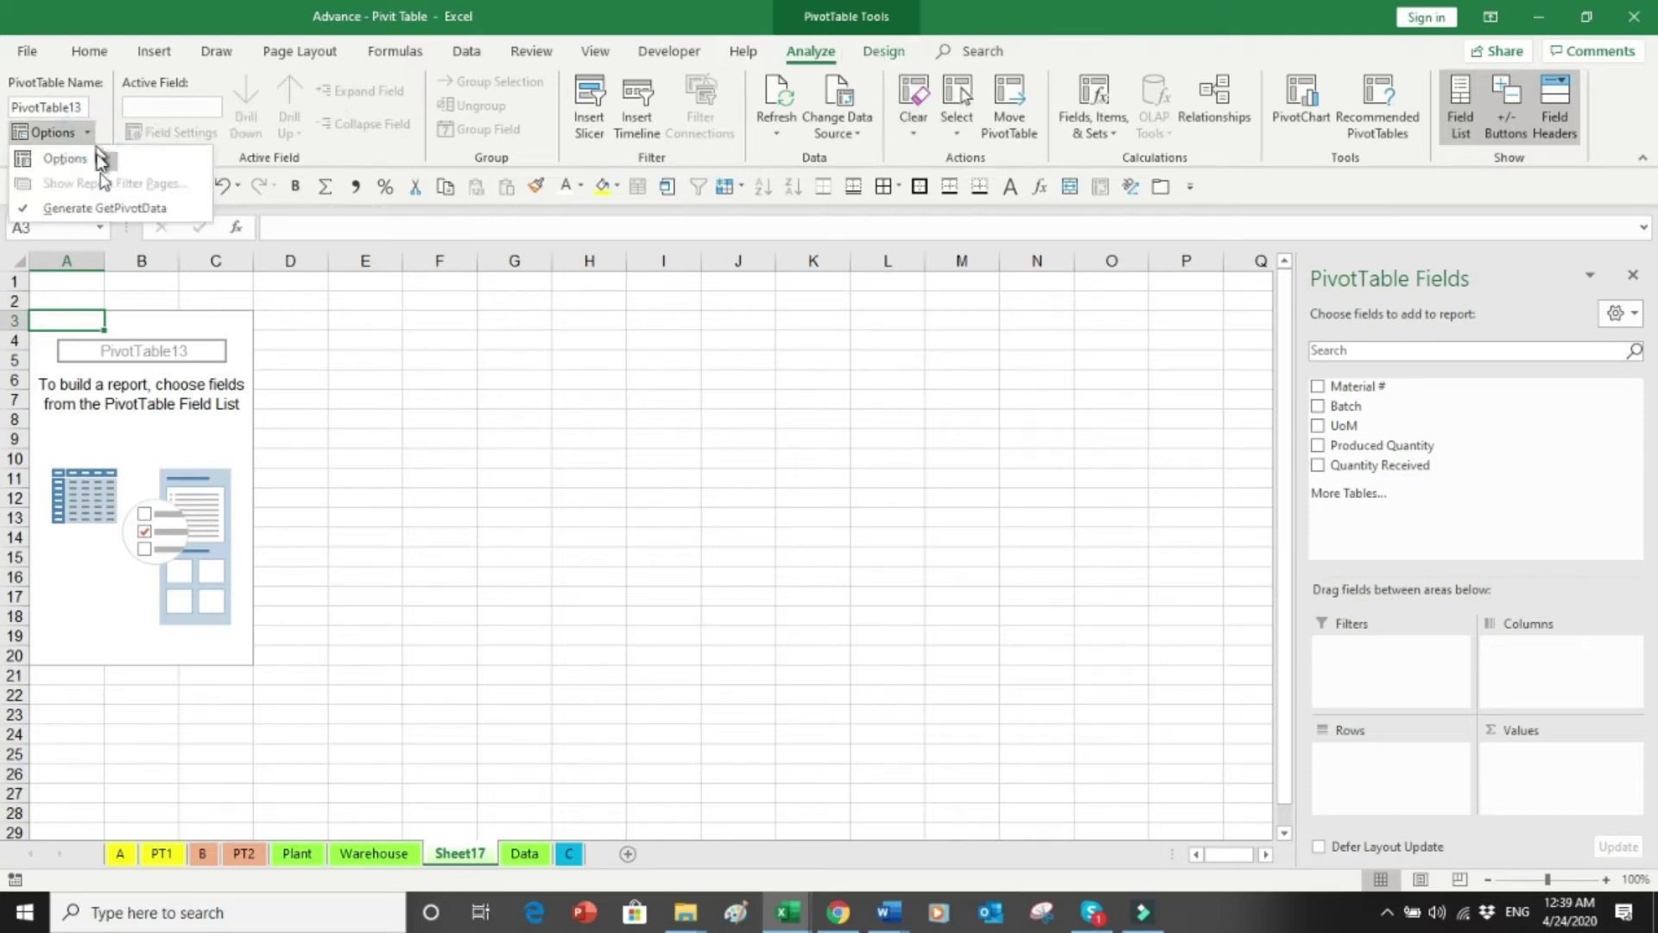
pyautogui.click(85, 159)
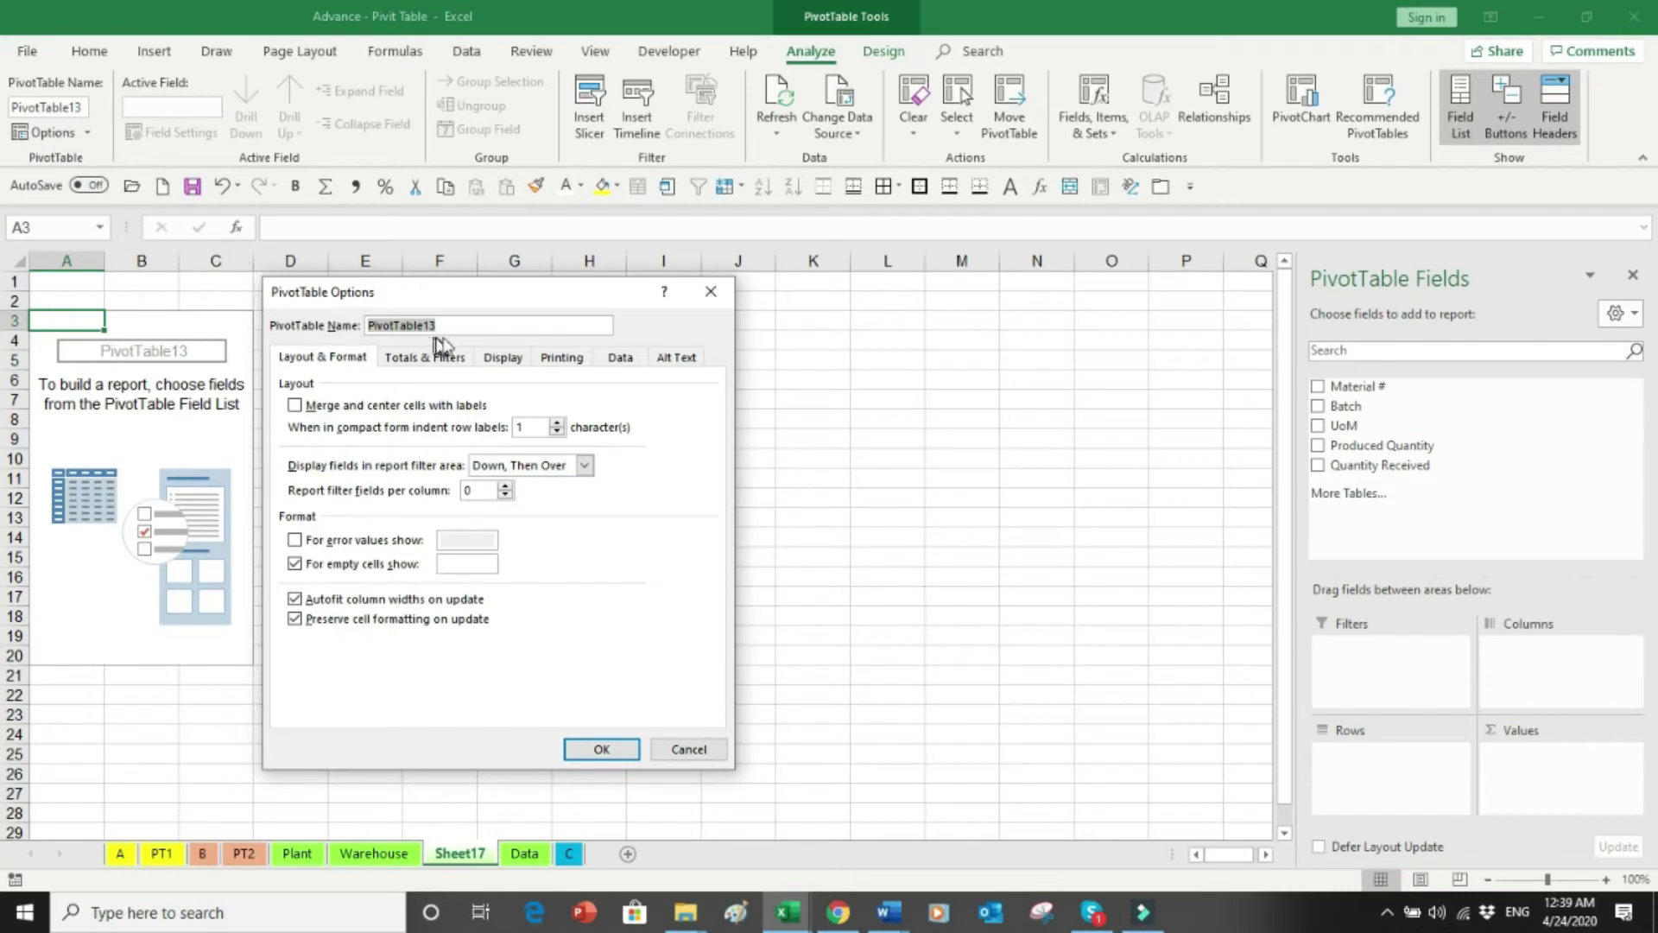
pyautogui.click(500, 357)
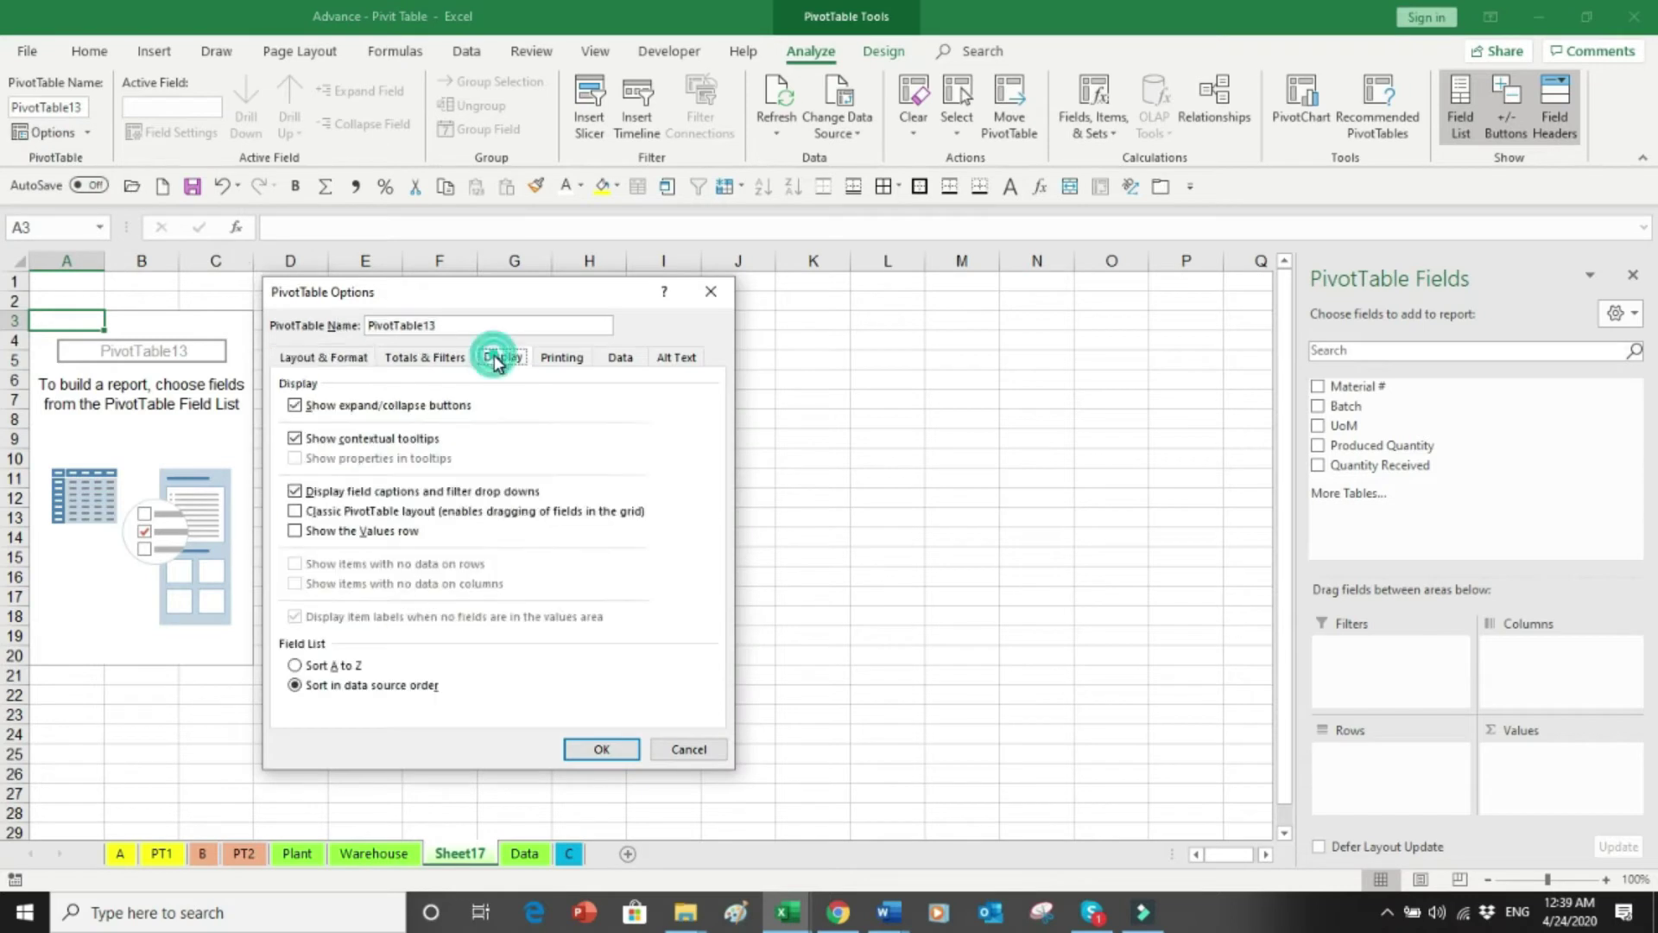
pyautogui.click(353, 513)
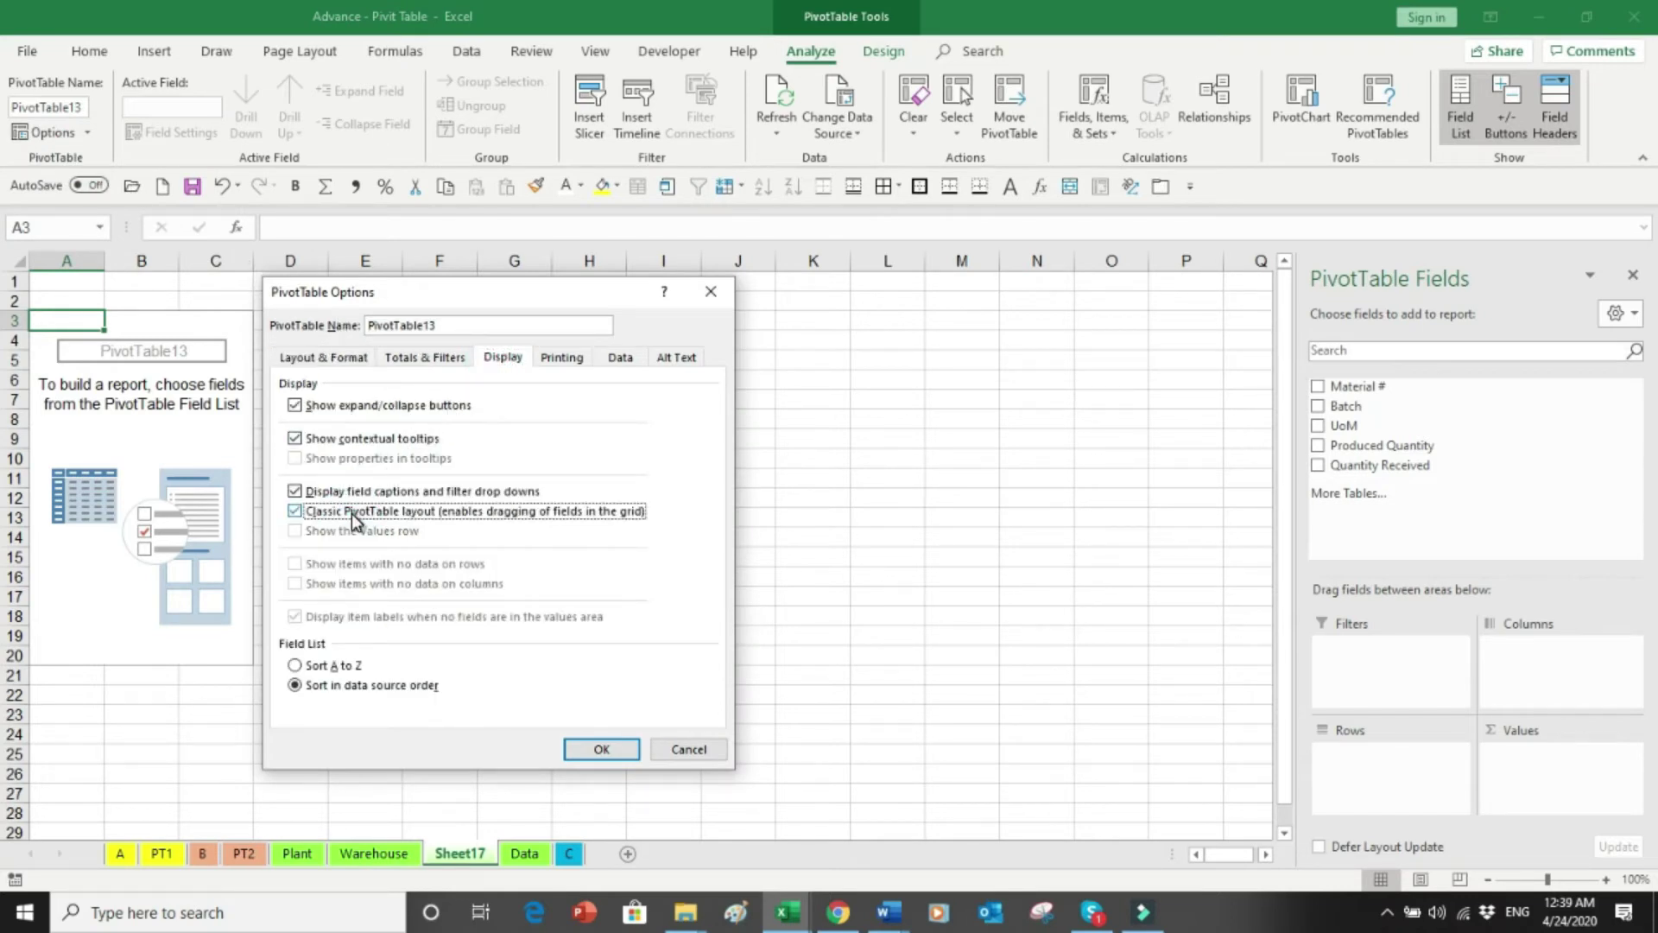
pyautogui.click(633, 744)
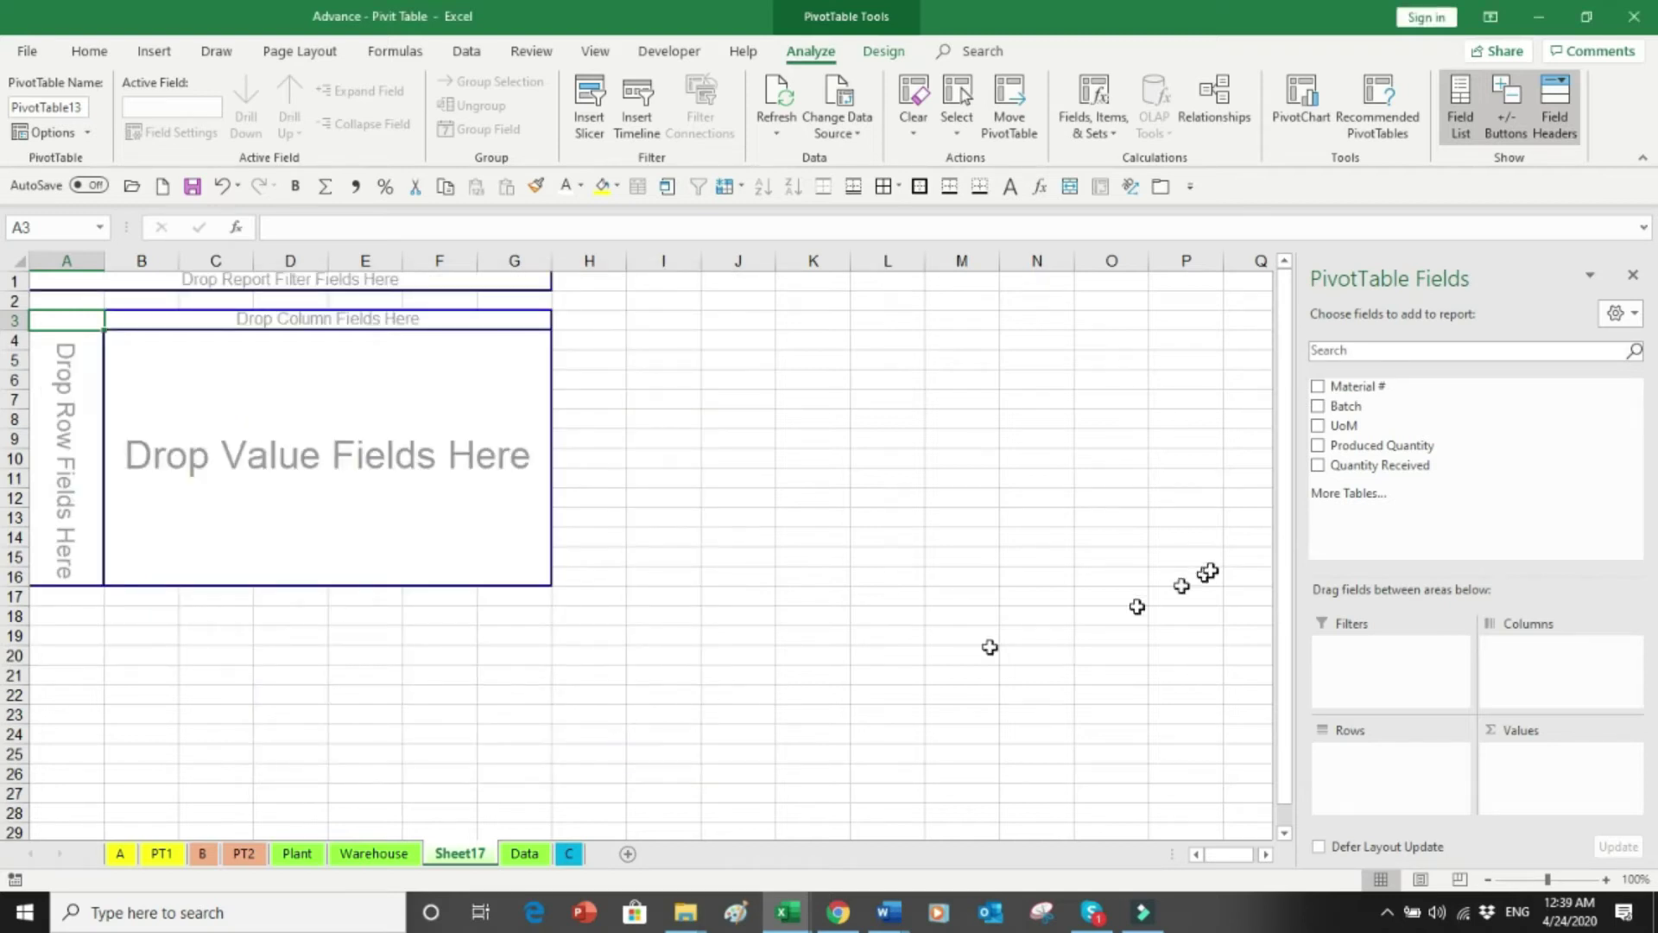
# Step: Add Material #, Batch and UoM as row fields, and sum Produced Quantity and Quantity Received as values
pyautogui.moveTo(1354, 385); pyautogui.dragTo(1367, 765)
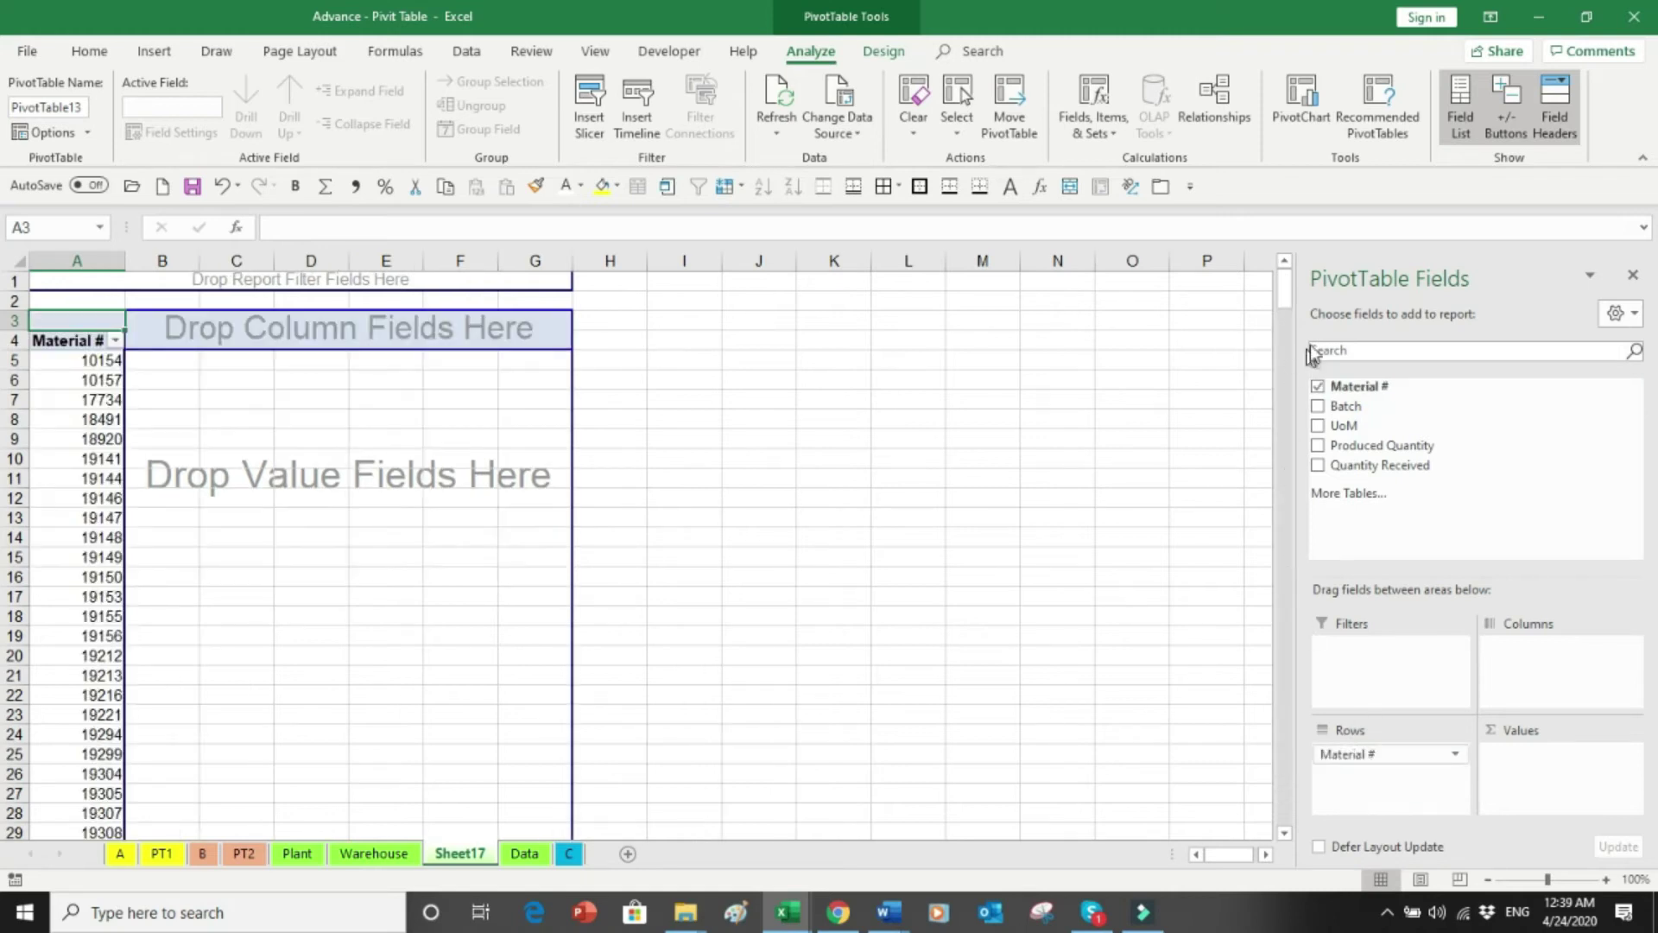
pyautogui.moveTo(1347, 406); pyautogui.dragTo(1356, 774)
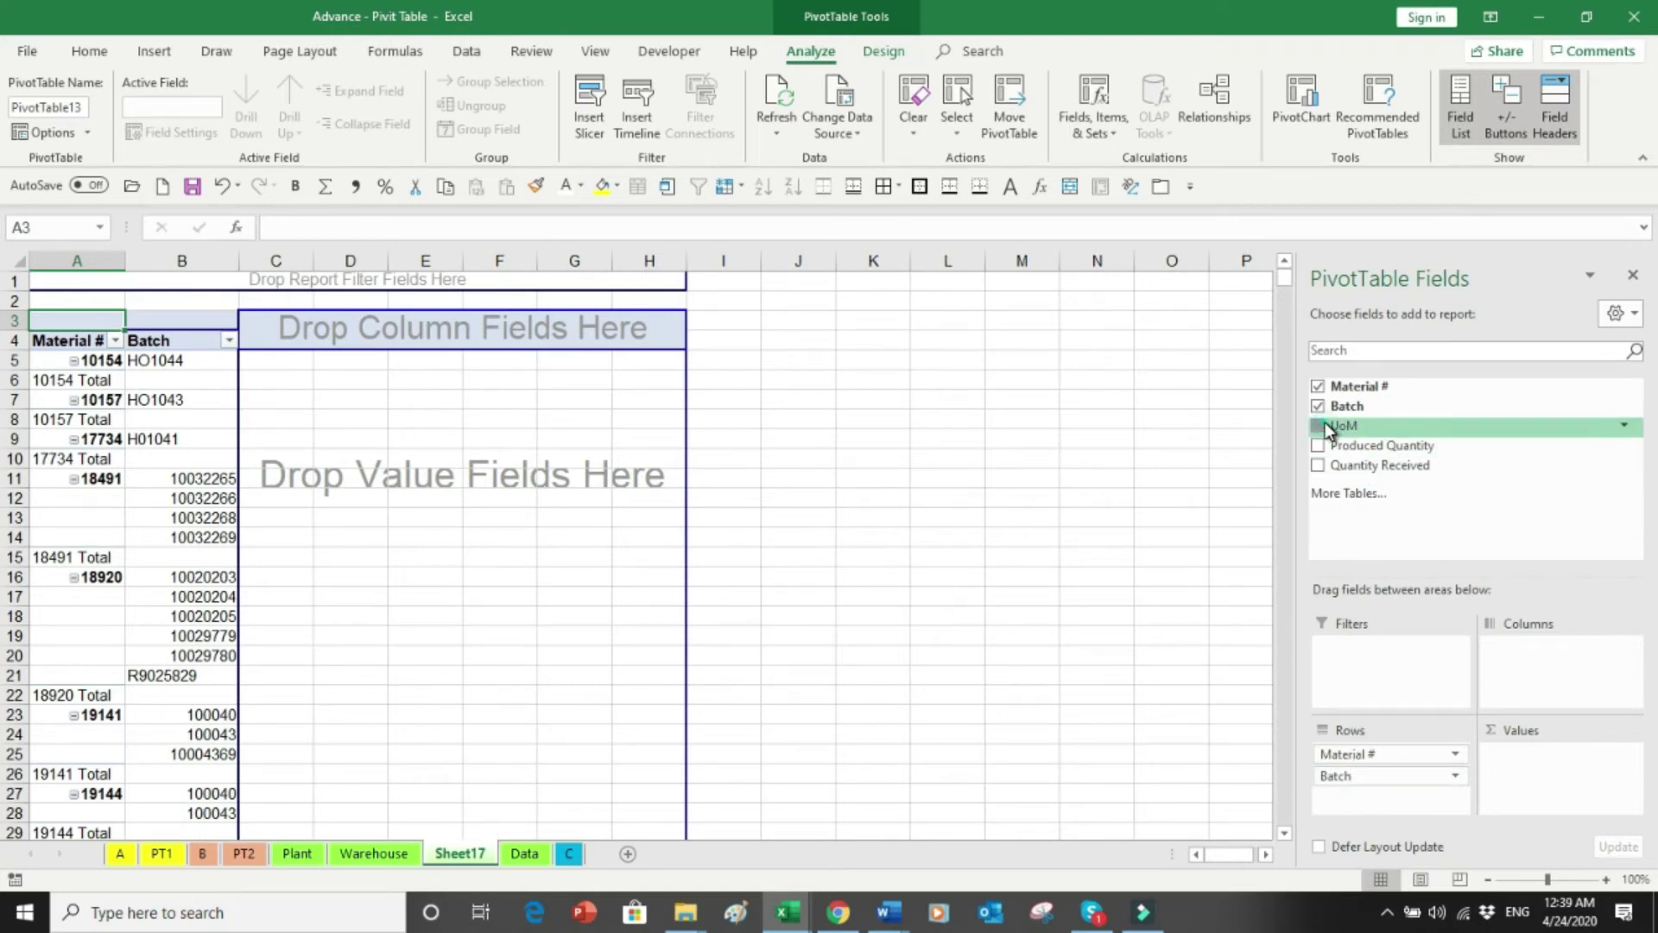
pyautogui.moveTo(1327, 427); pyautogui.dragTo(1391, 792)
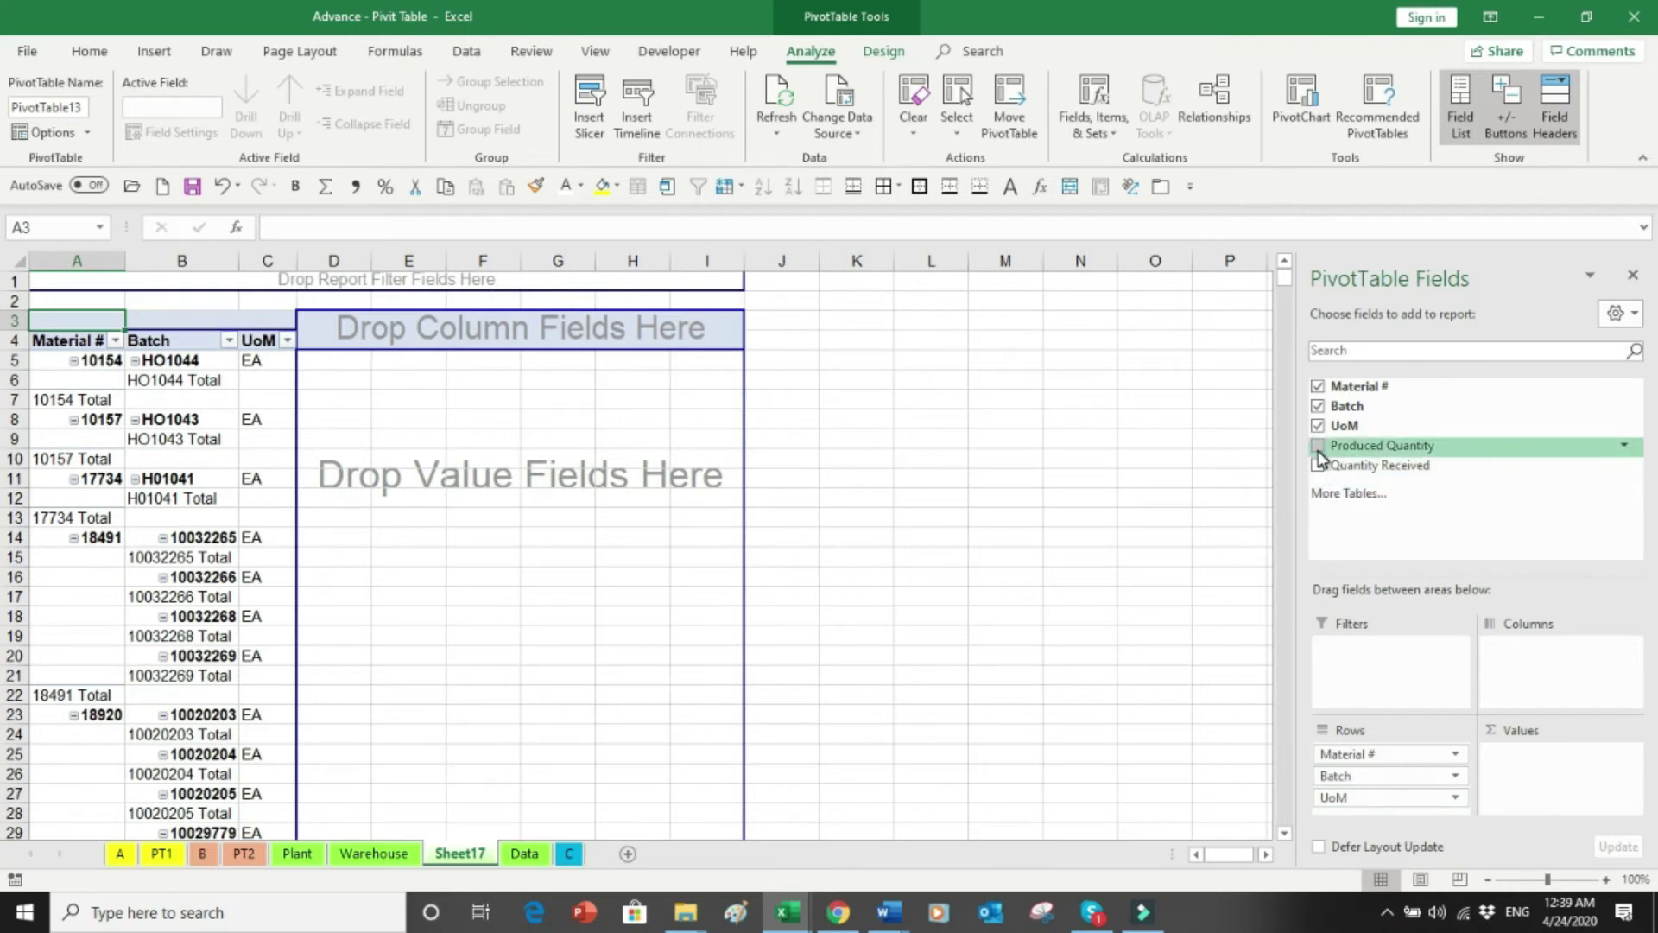
pyautogui.moveTo(1319, 458); pyautogui.dragTo(1532, 755)
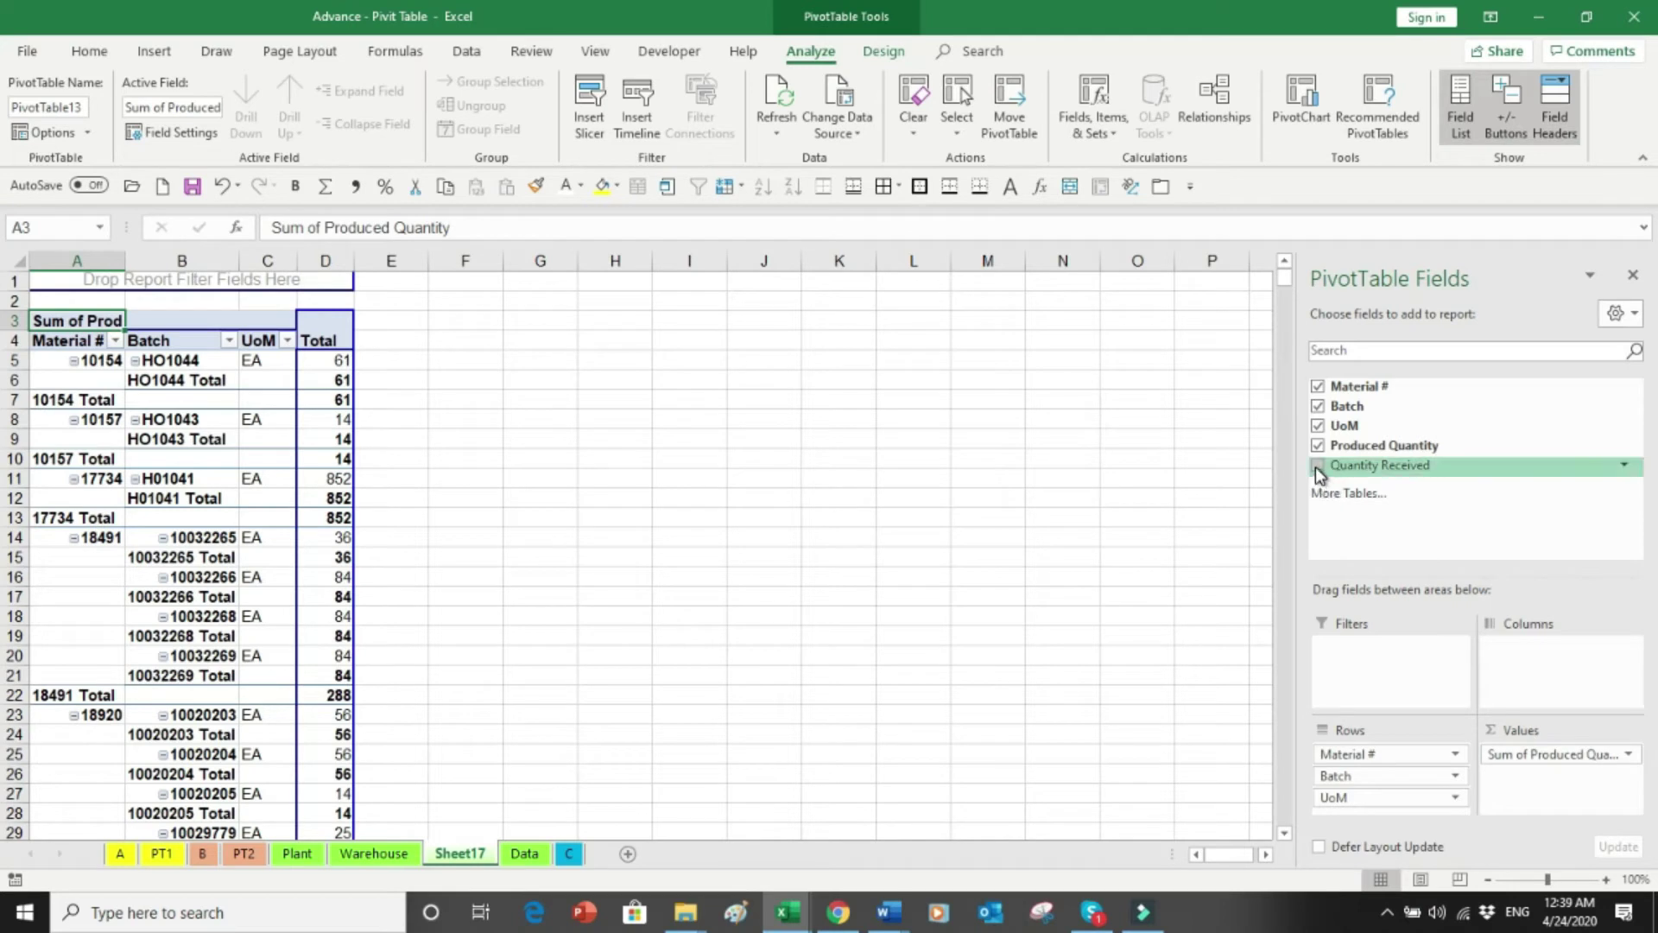
pyautogui.moveTo(1318, 474); pyautogui.dragTo(1538, 778)
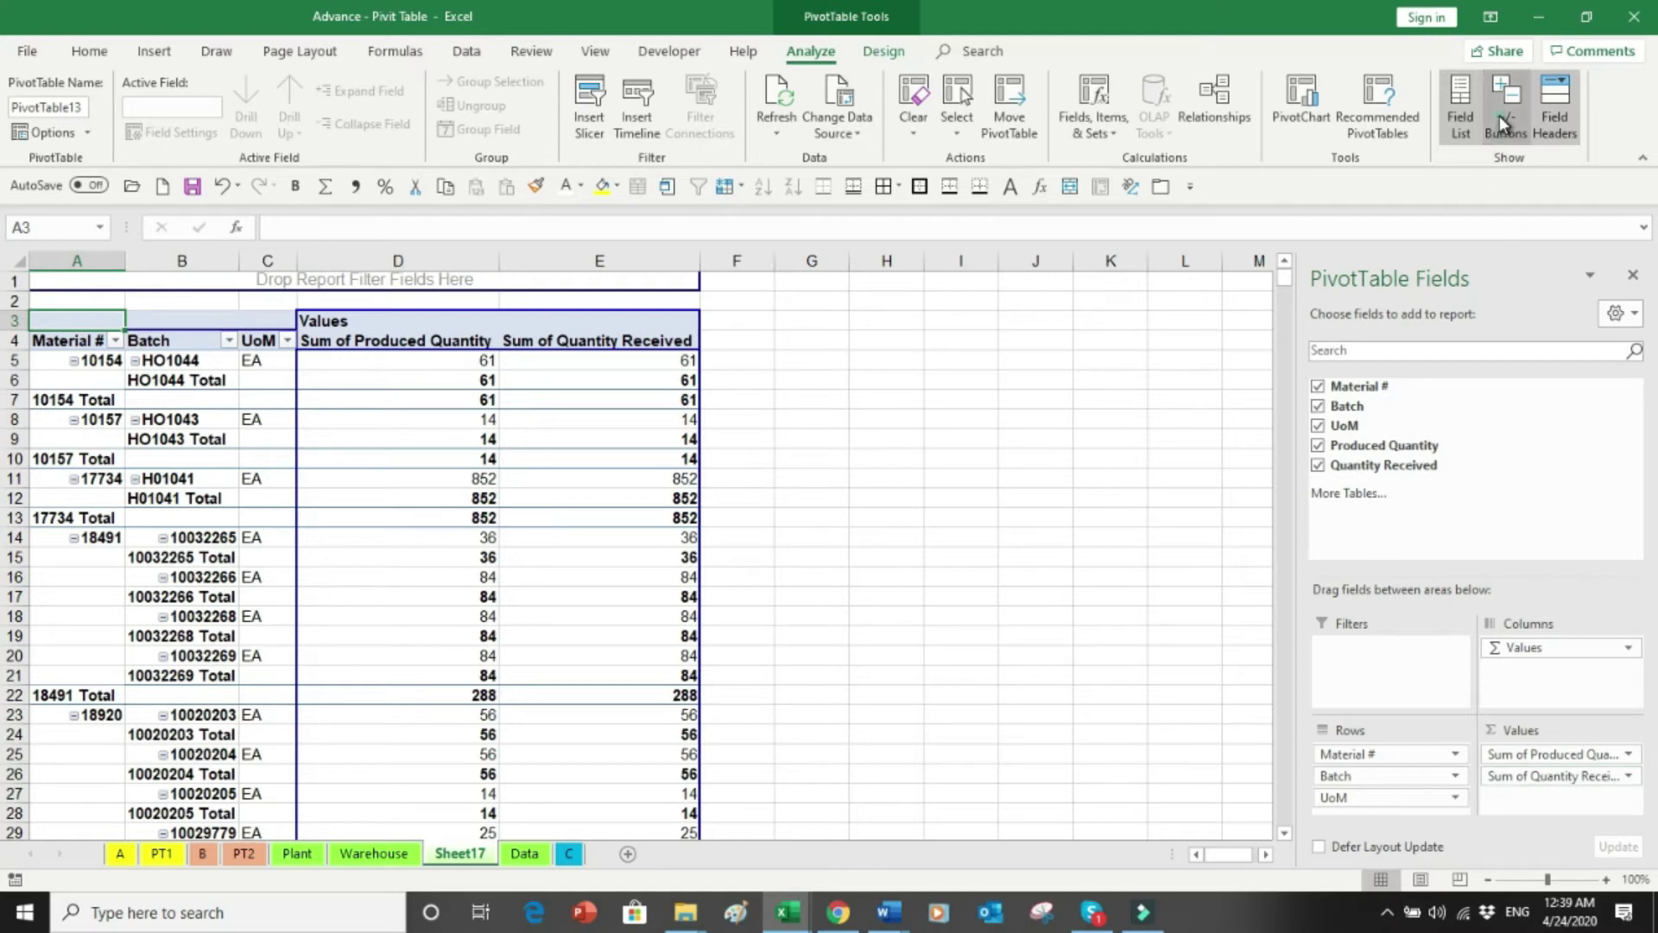
# Step: Hide the row expand/collapse buttons, remove all subtotals, and center columns A to C
pyautogui.click(1506, 104)
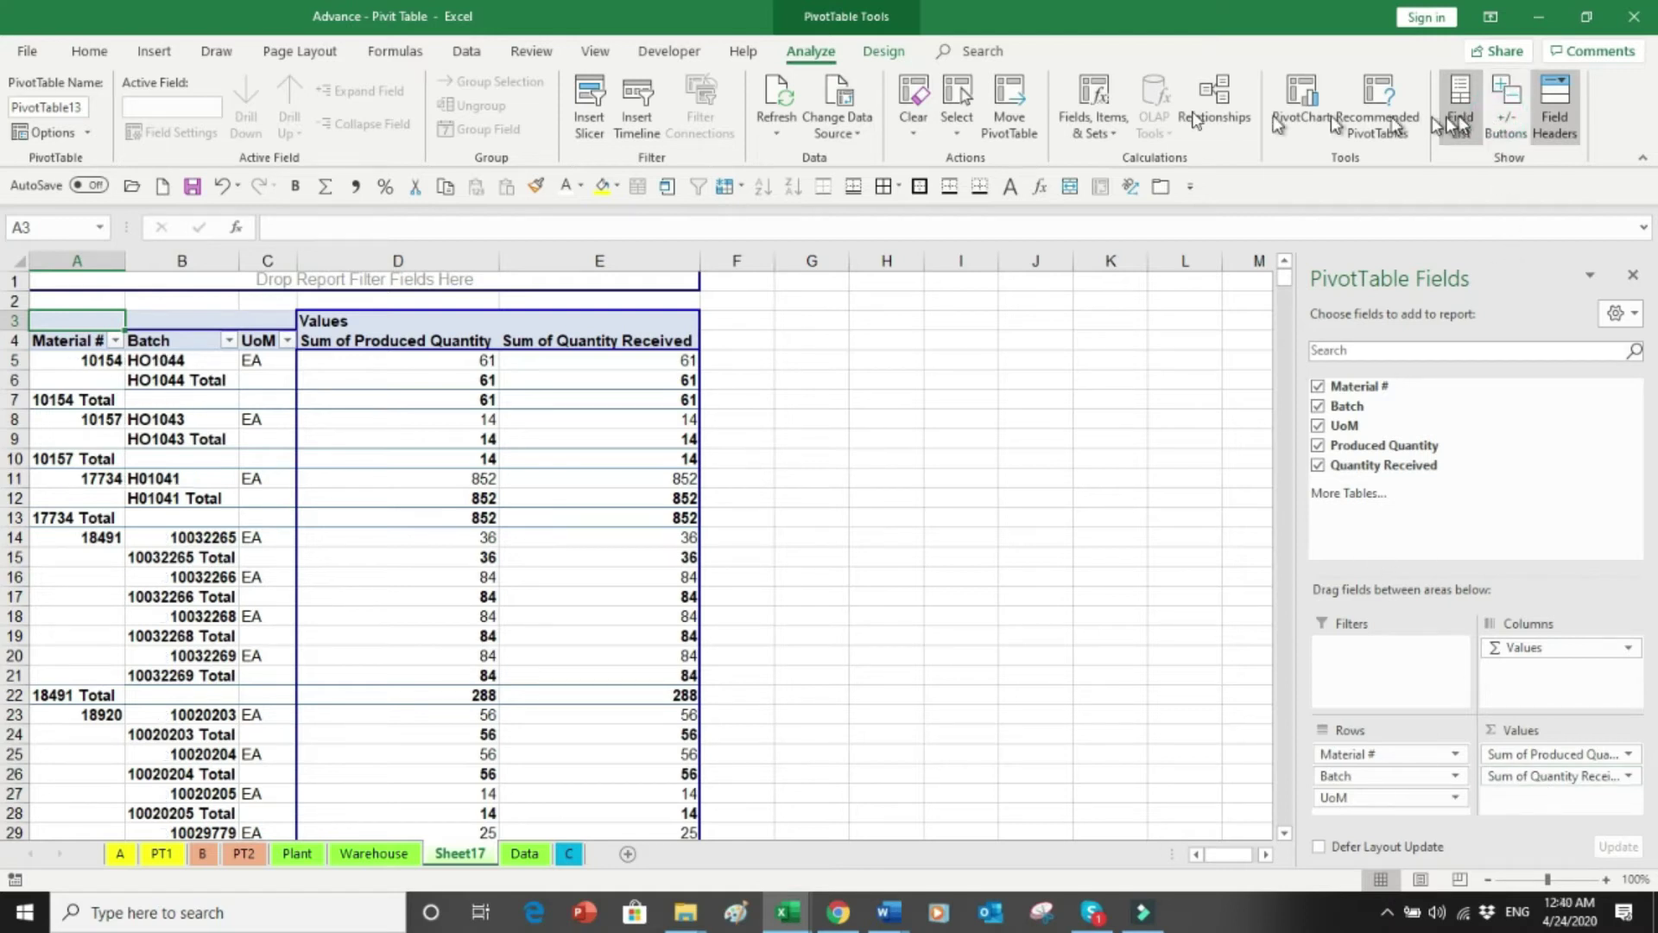
pyautogui.click(882, 51)
pyautogui.click(31, 138)
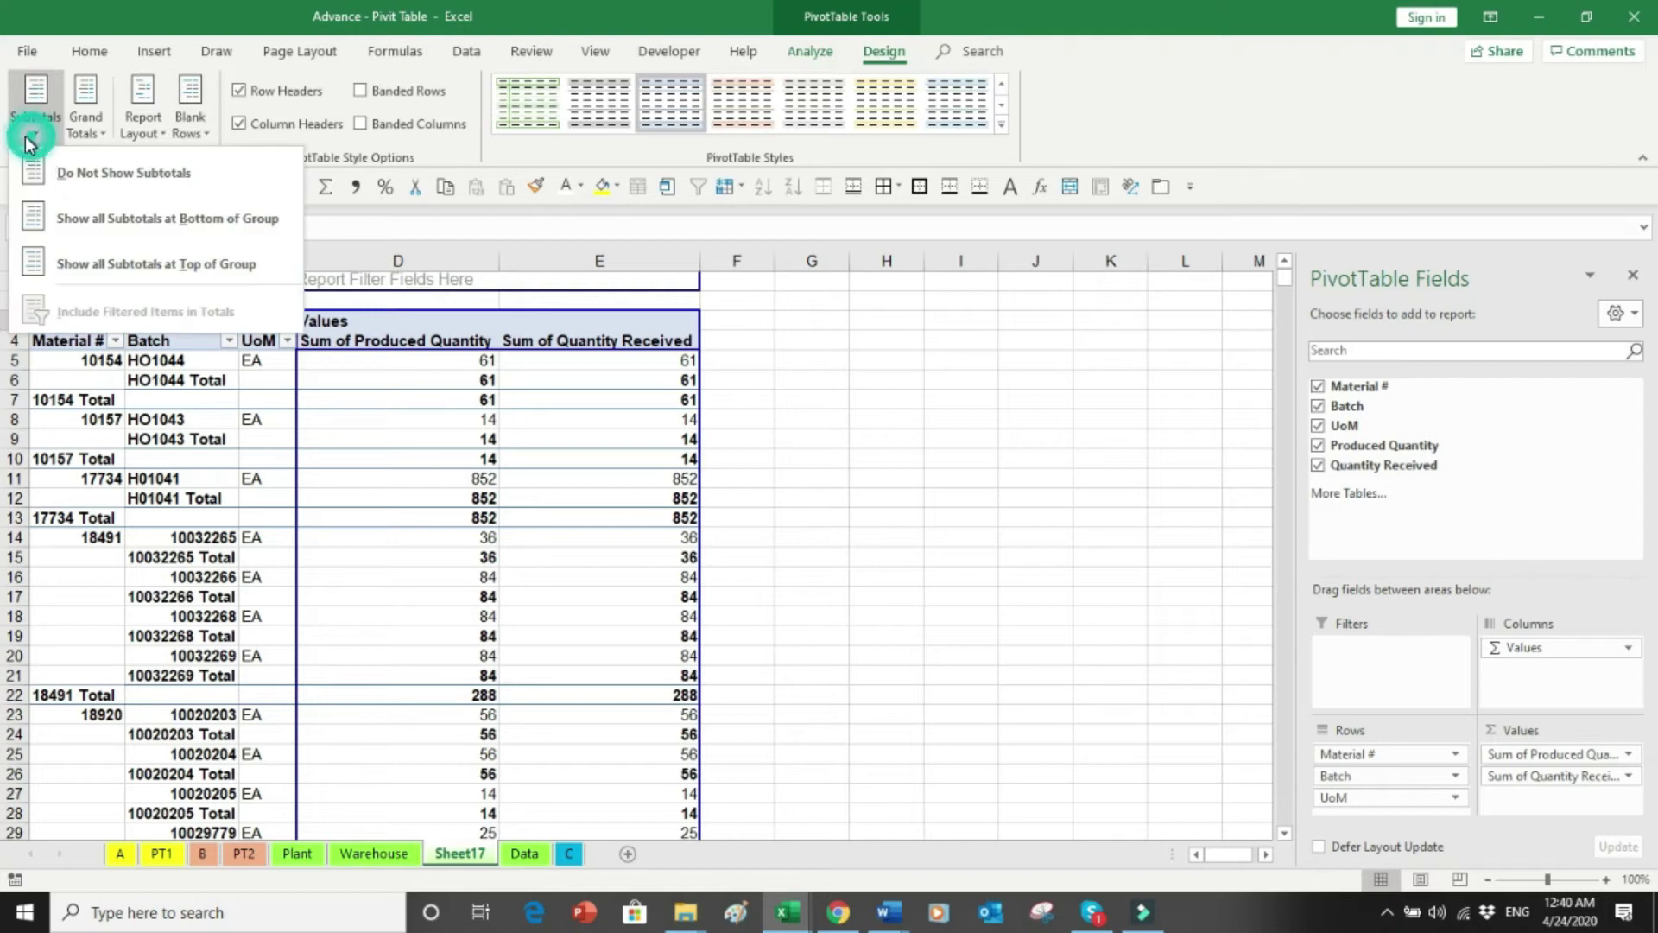
pyautogui.click(76, 172)
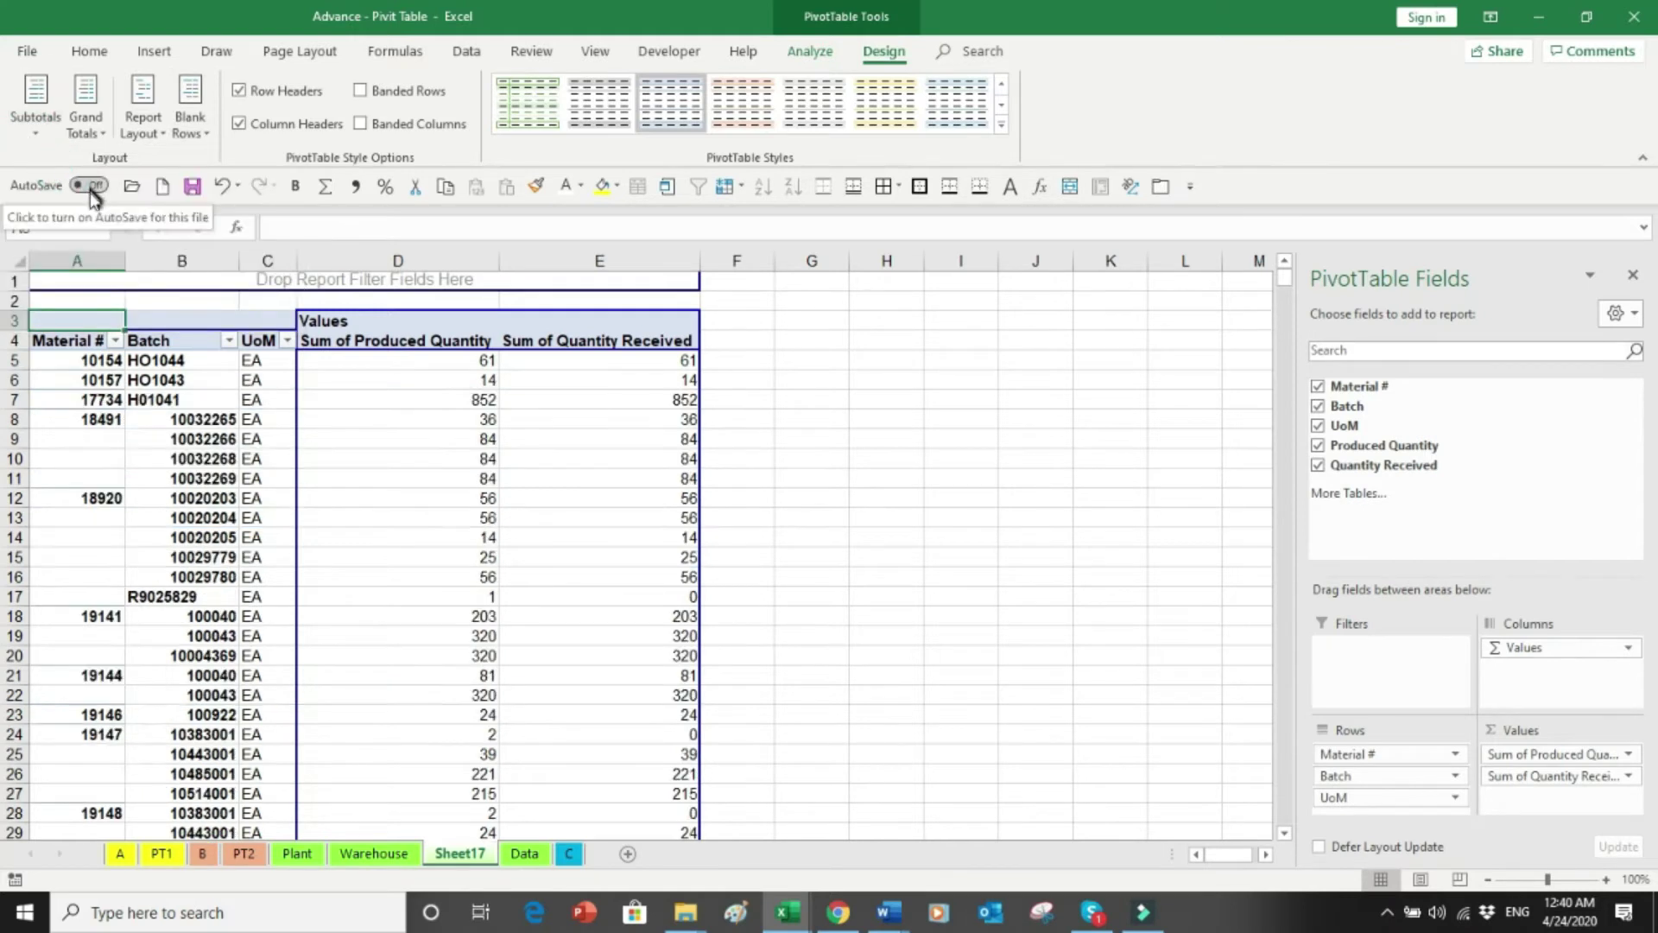
pyautogui.moveTo(77, 260); pyautogui.dragTo(257, 255)
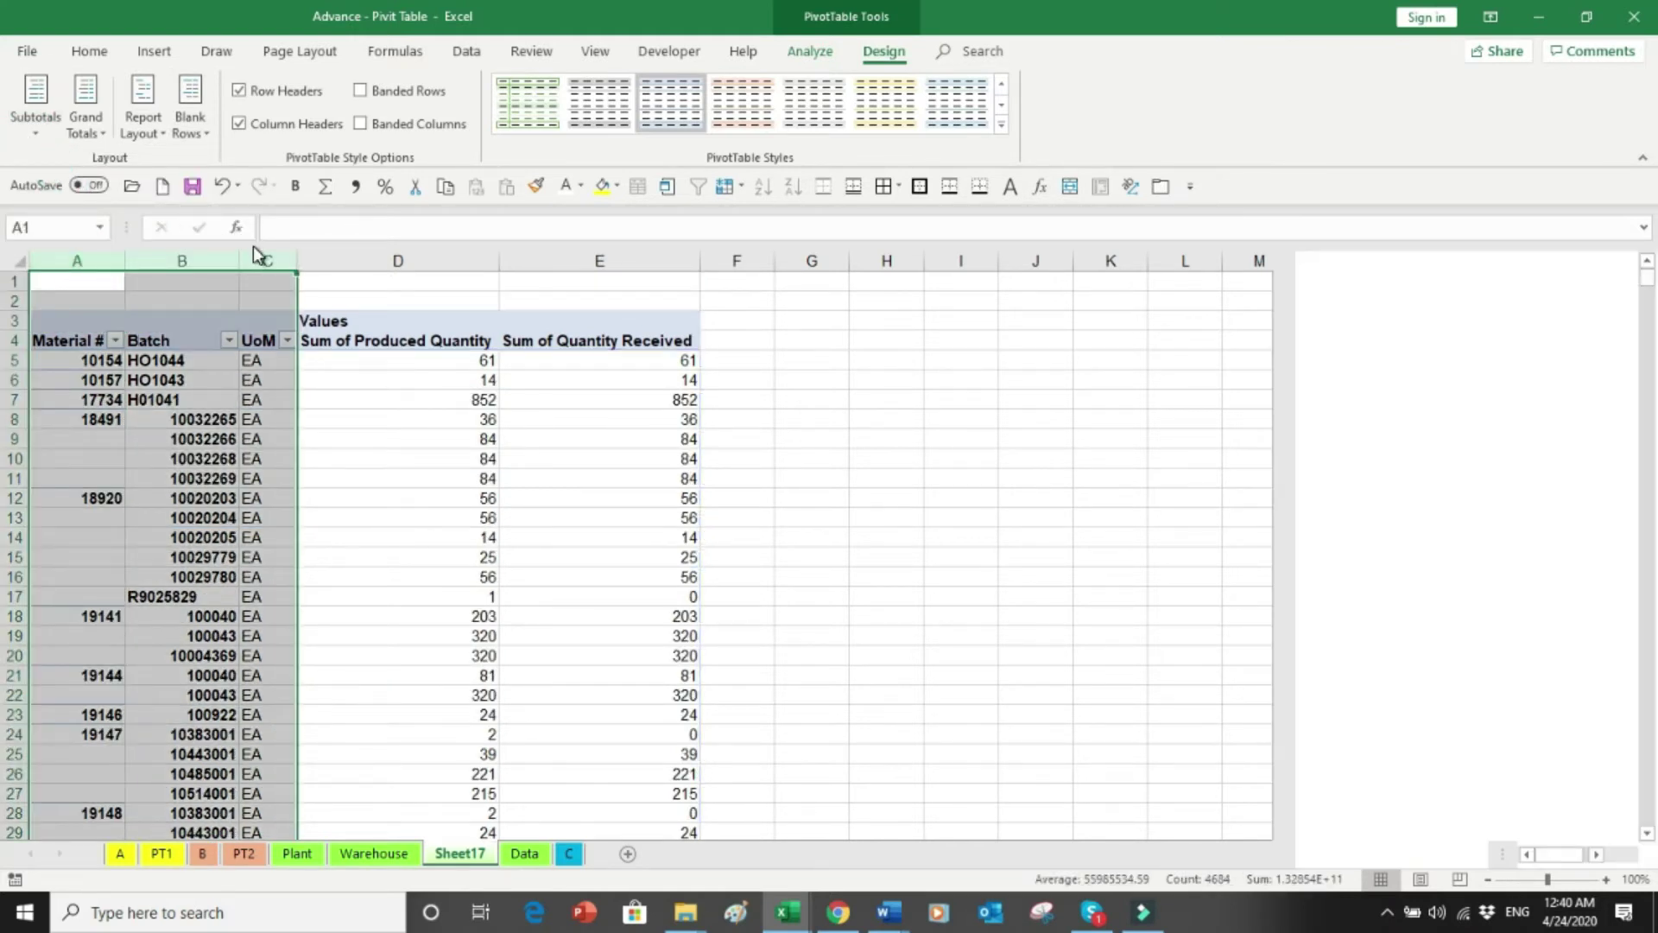
pyautogui.click(436, 124)
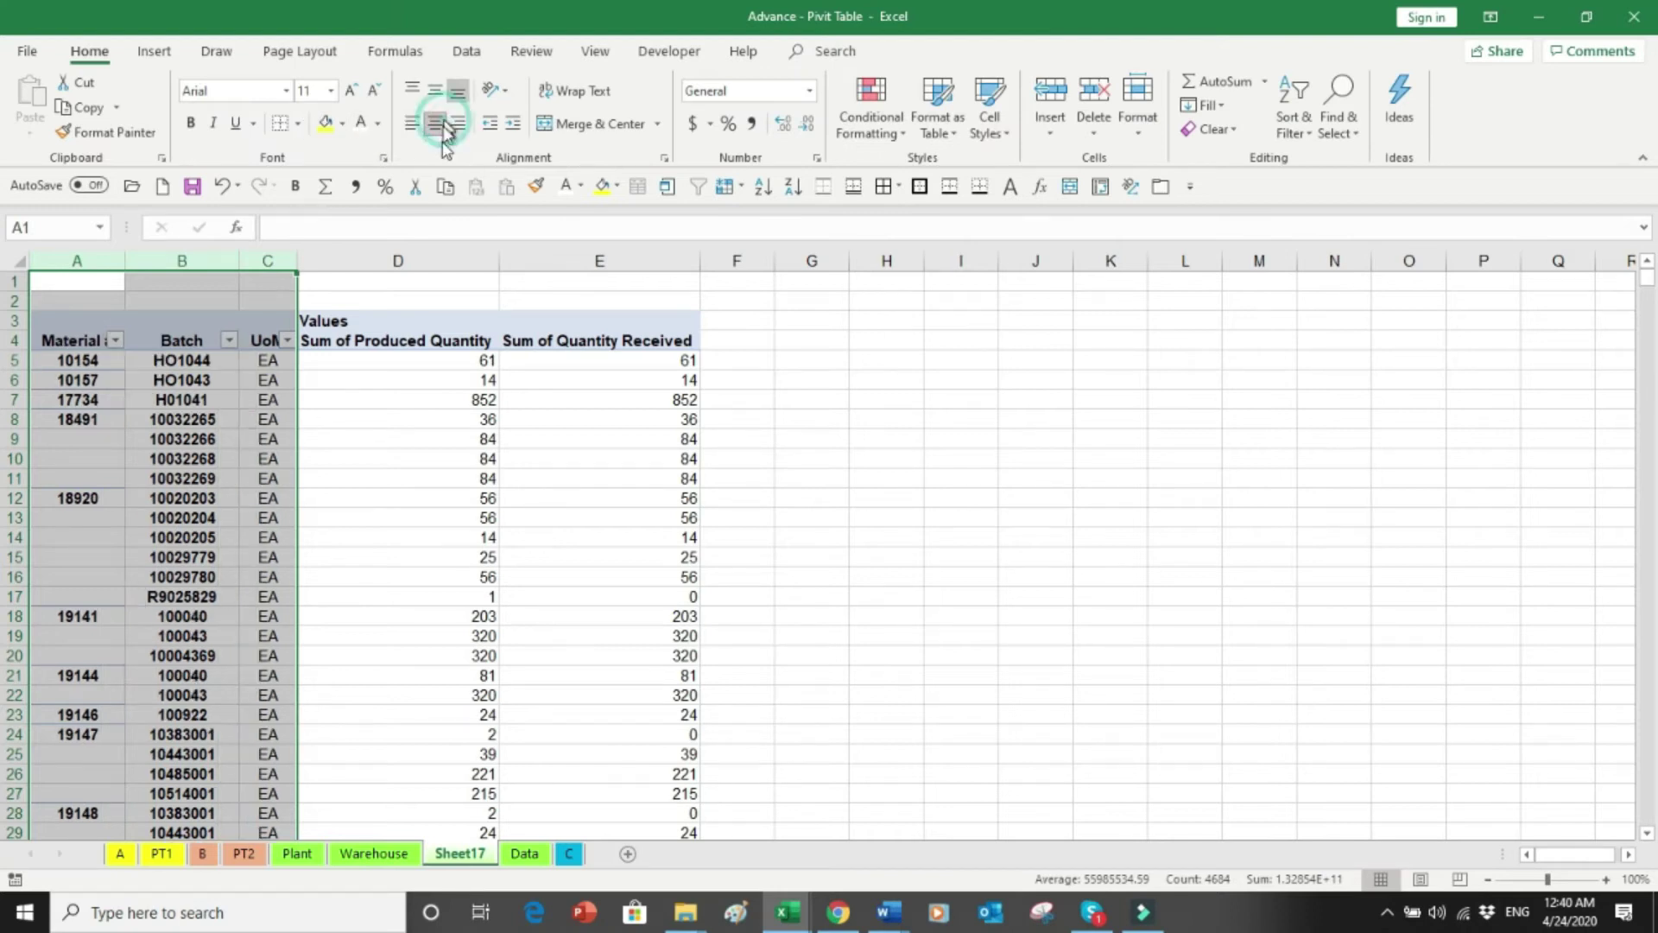
# Step: Rename the D4 and E4 headers to Produced Quantity and Quantity Received
pyautogui.click(411, 393)
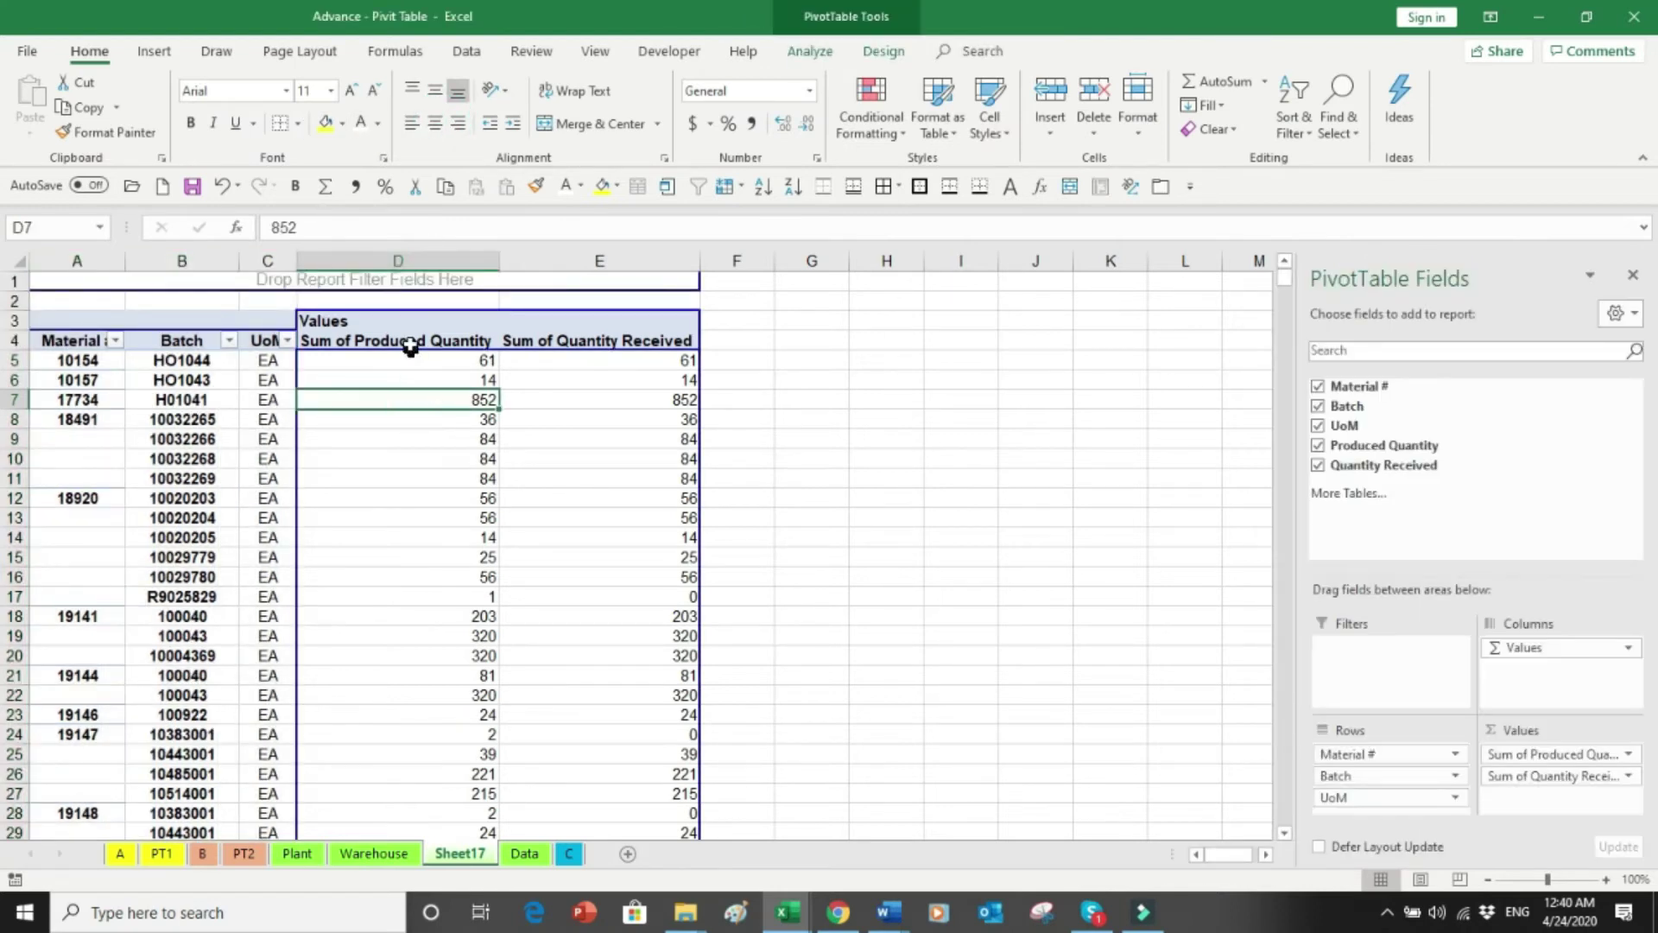
pyautogui.click(411, 345)
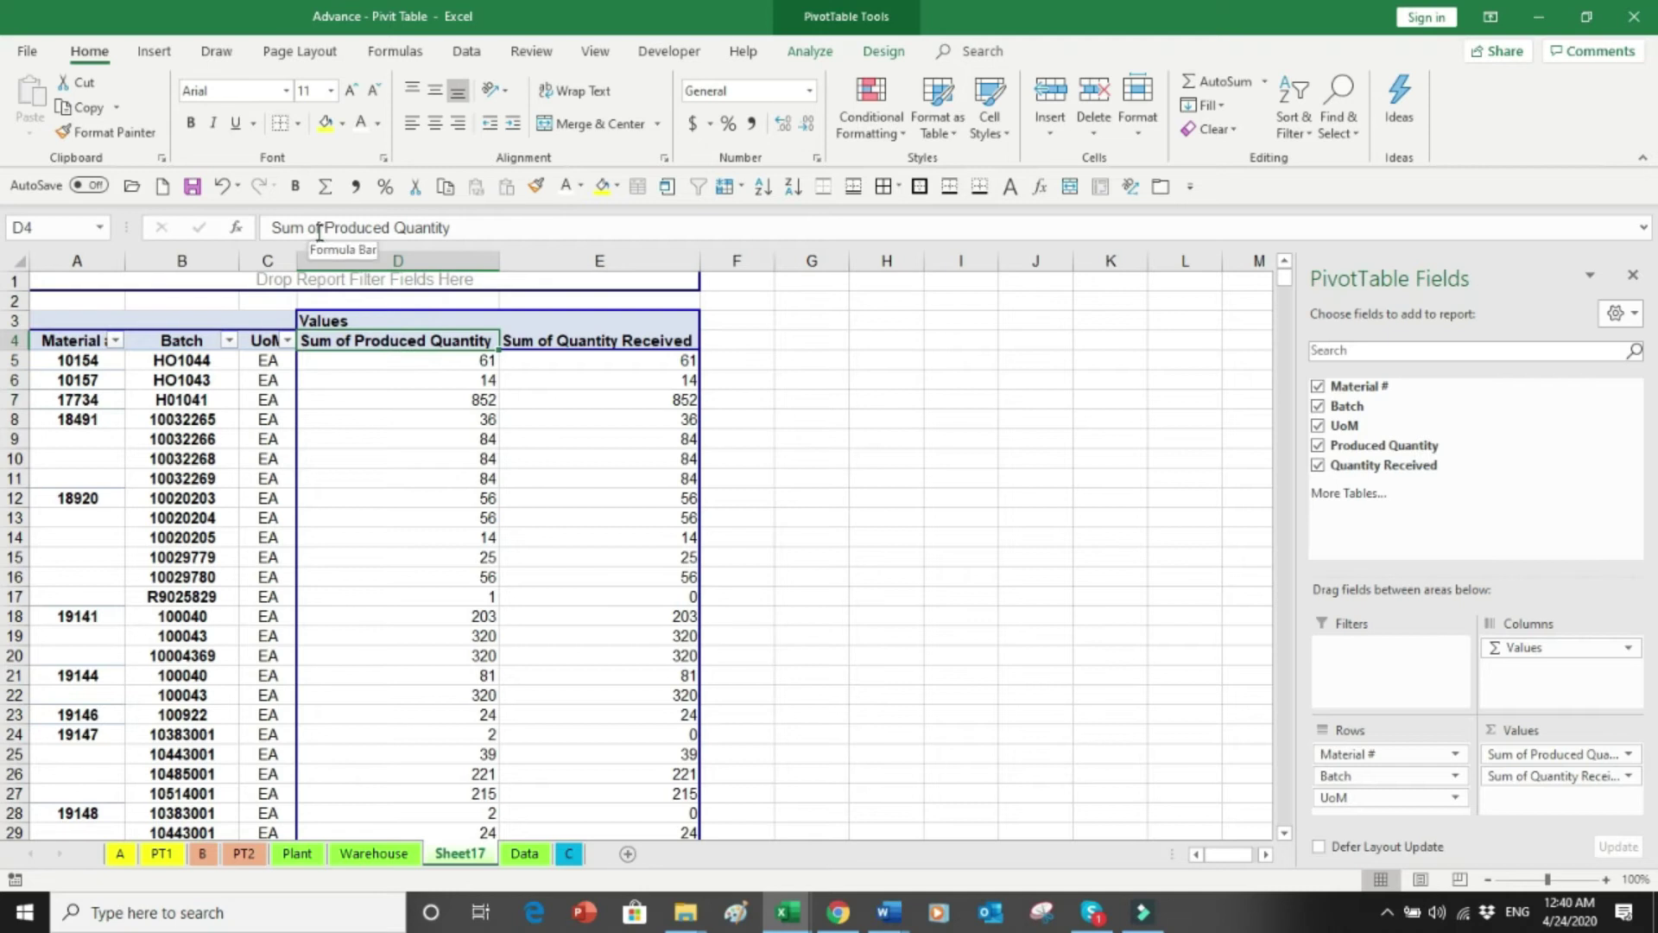
pyautogui.moveTo(319, 231); pyautogui.dragTo(239, 239)
pyautogui.press('BackSpace')
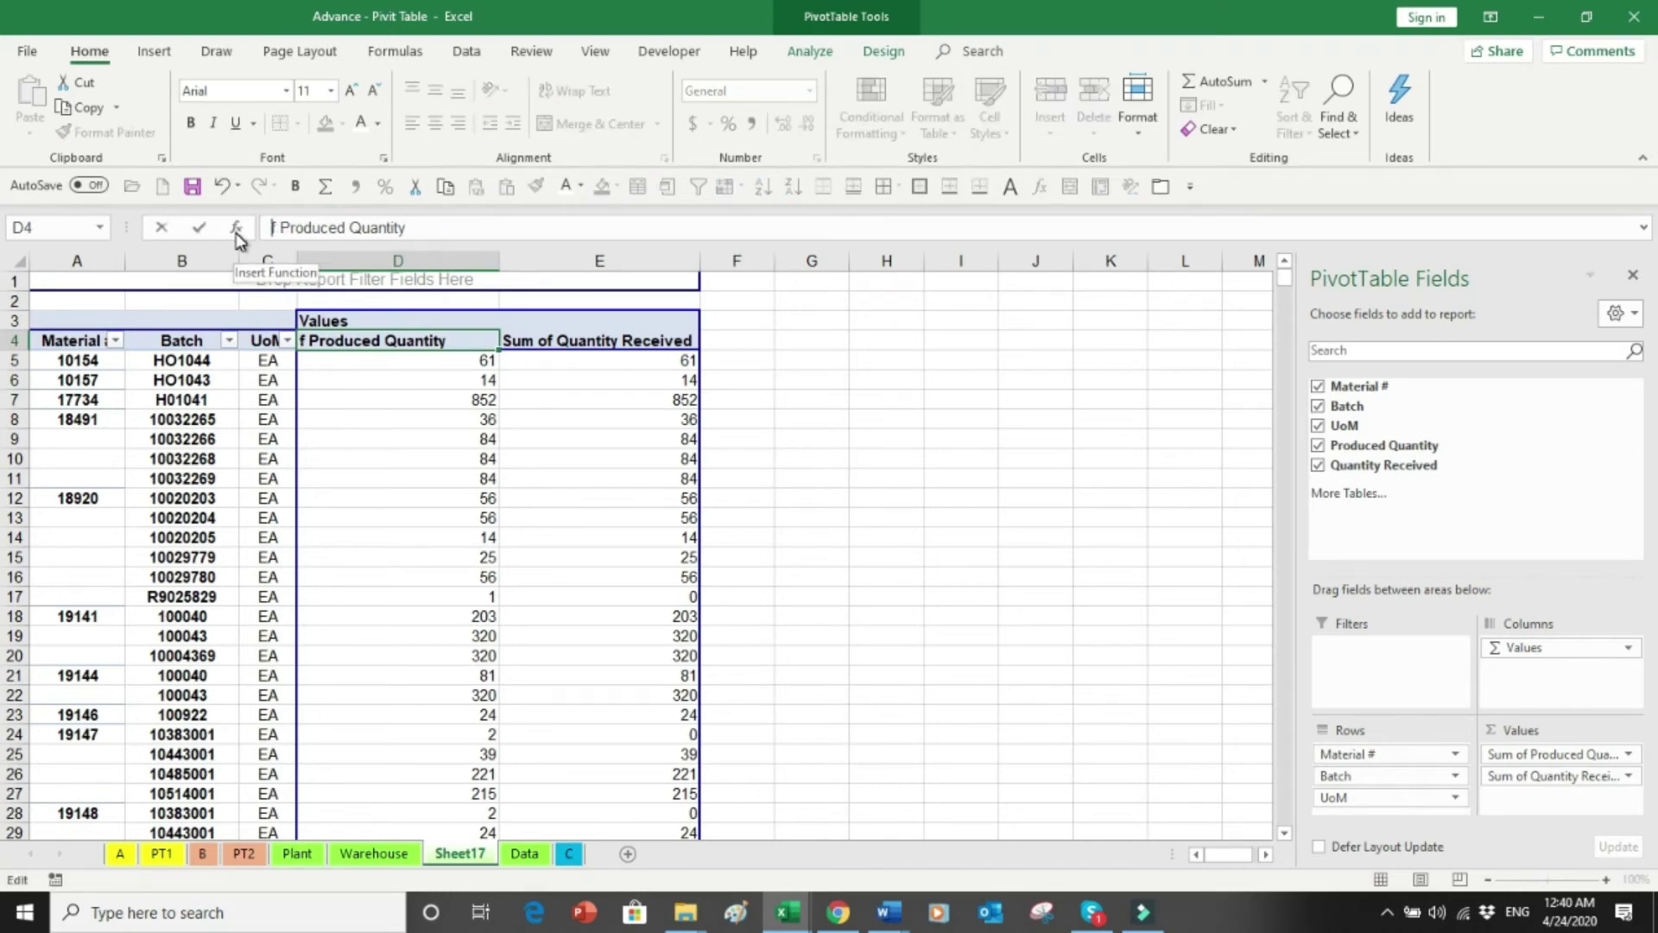
pyautogui.press('Return')
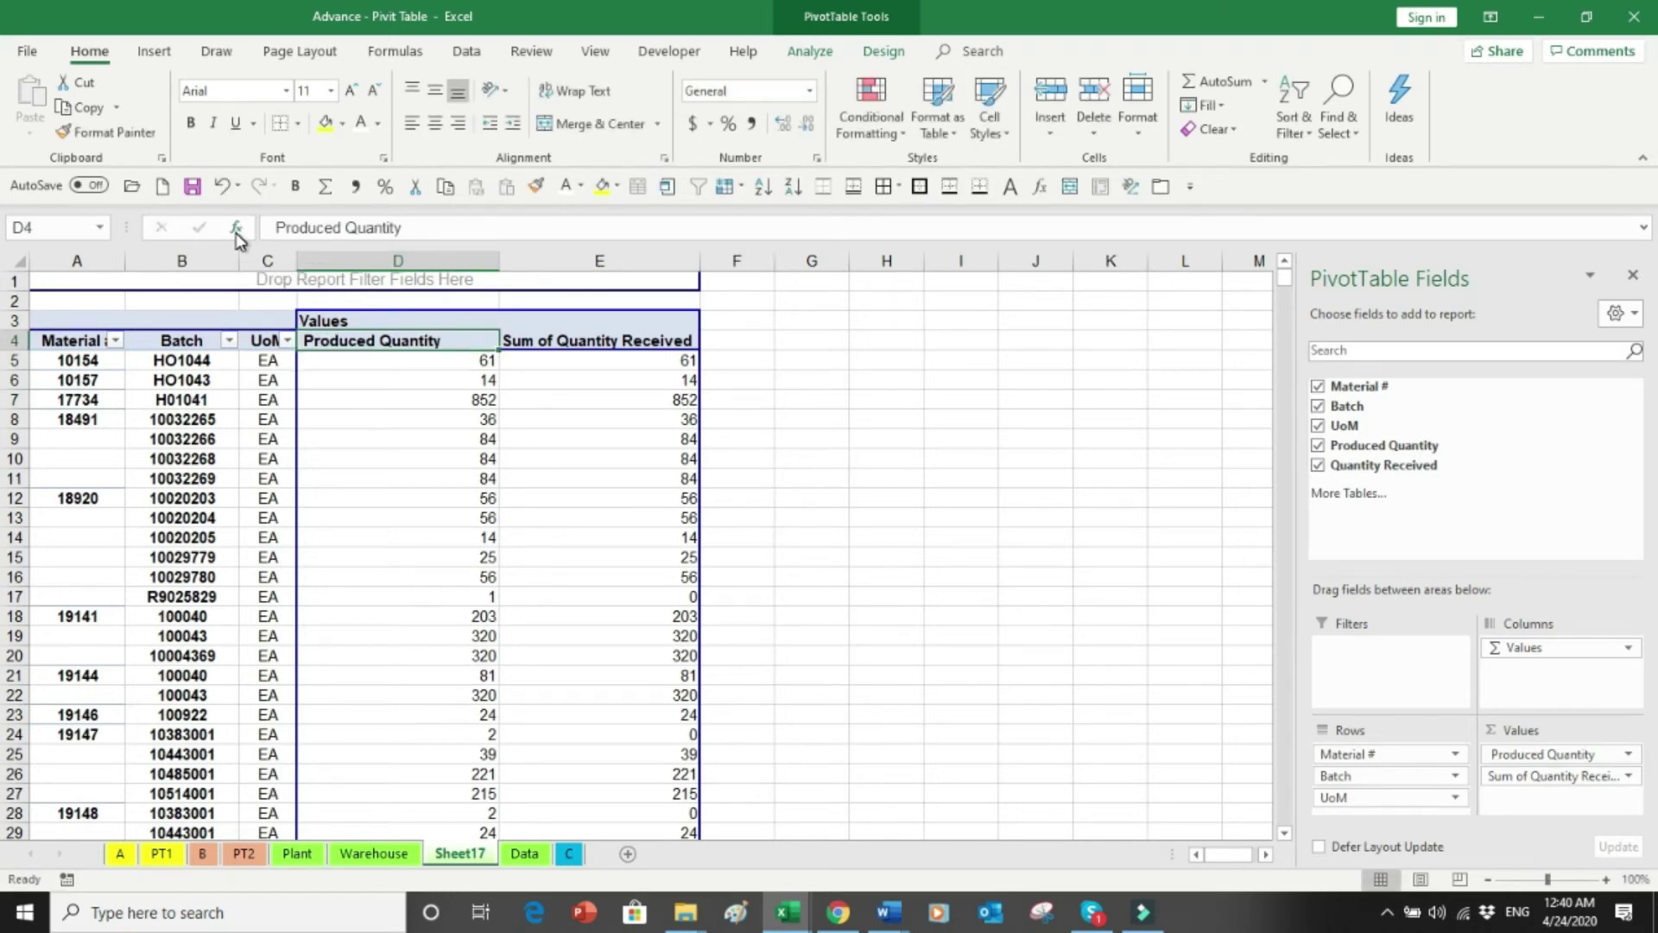
pyautogui.press('Right')
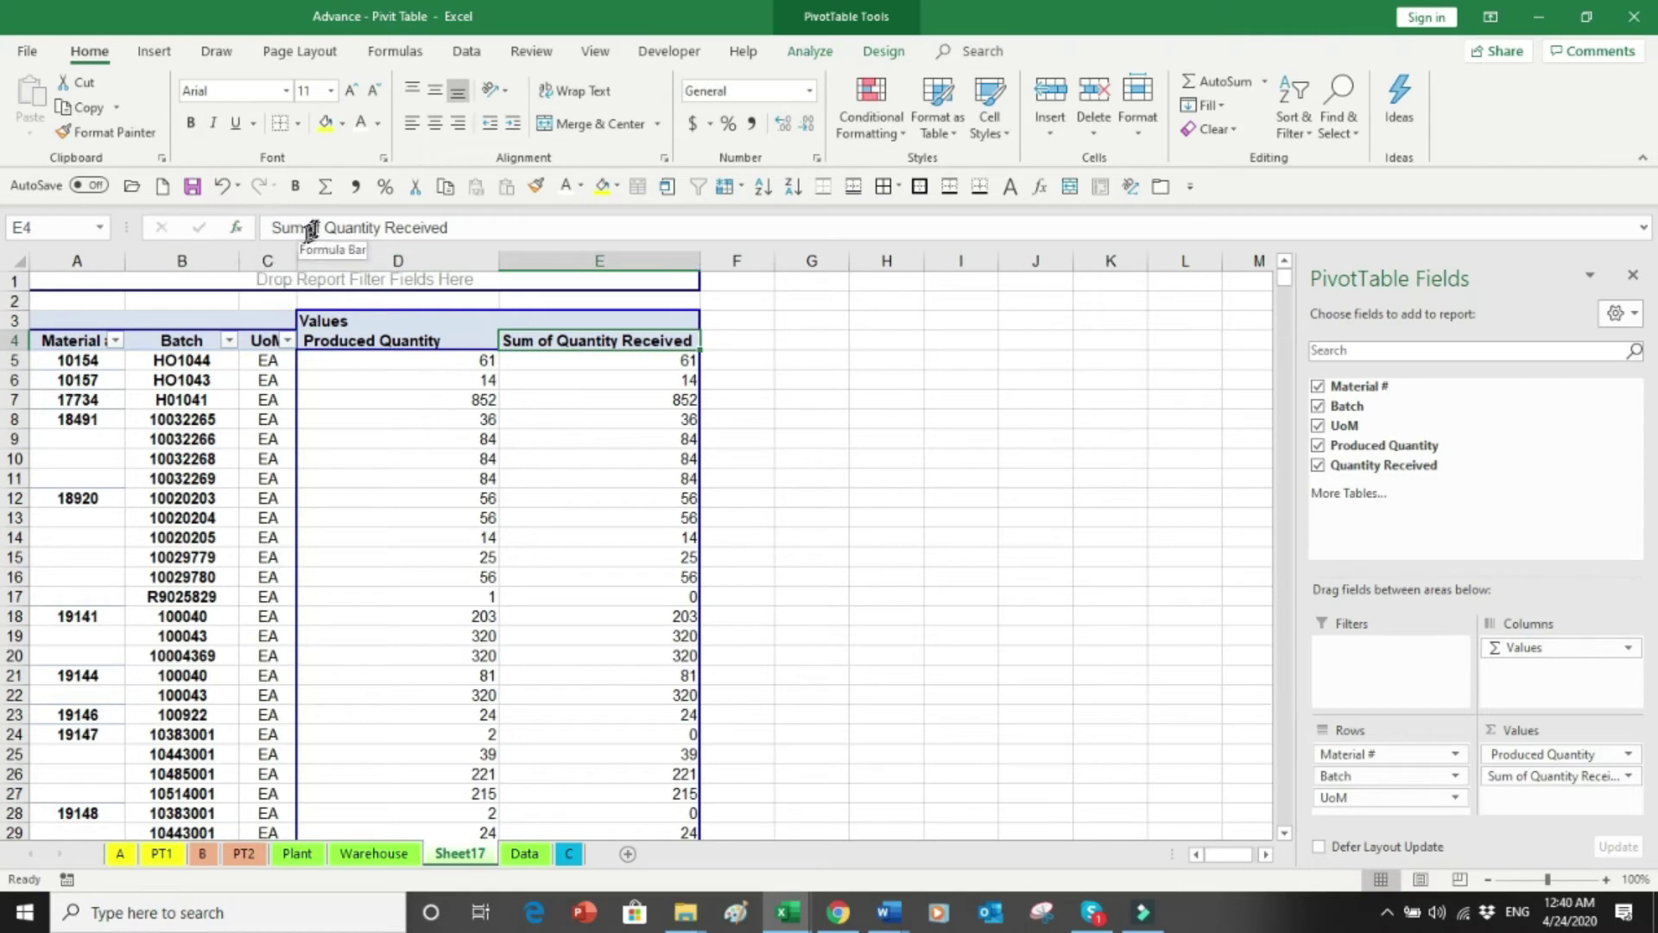
pyautogui.moveTo(317, 226); pyautogui.dragTo(224, 232)
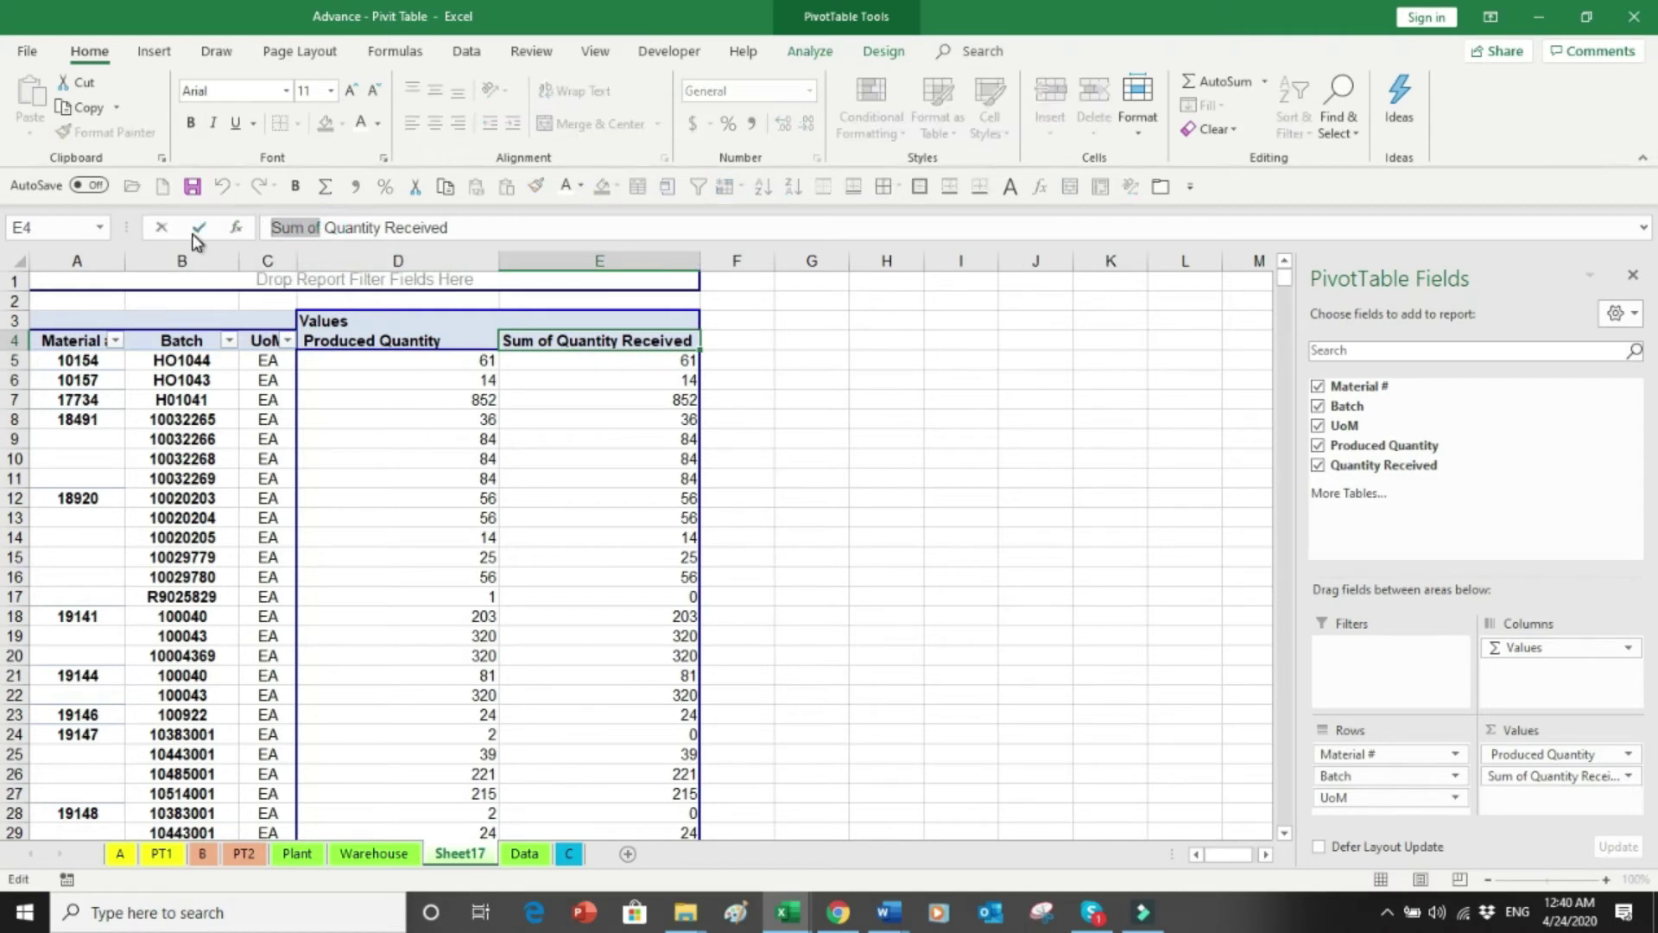
pyautogui.press('BackSpace')
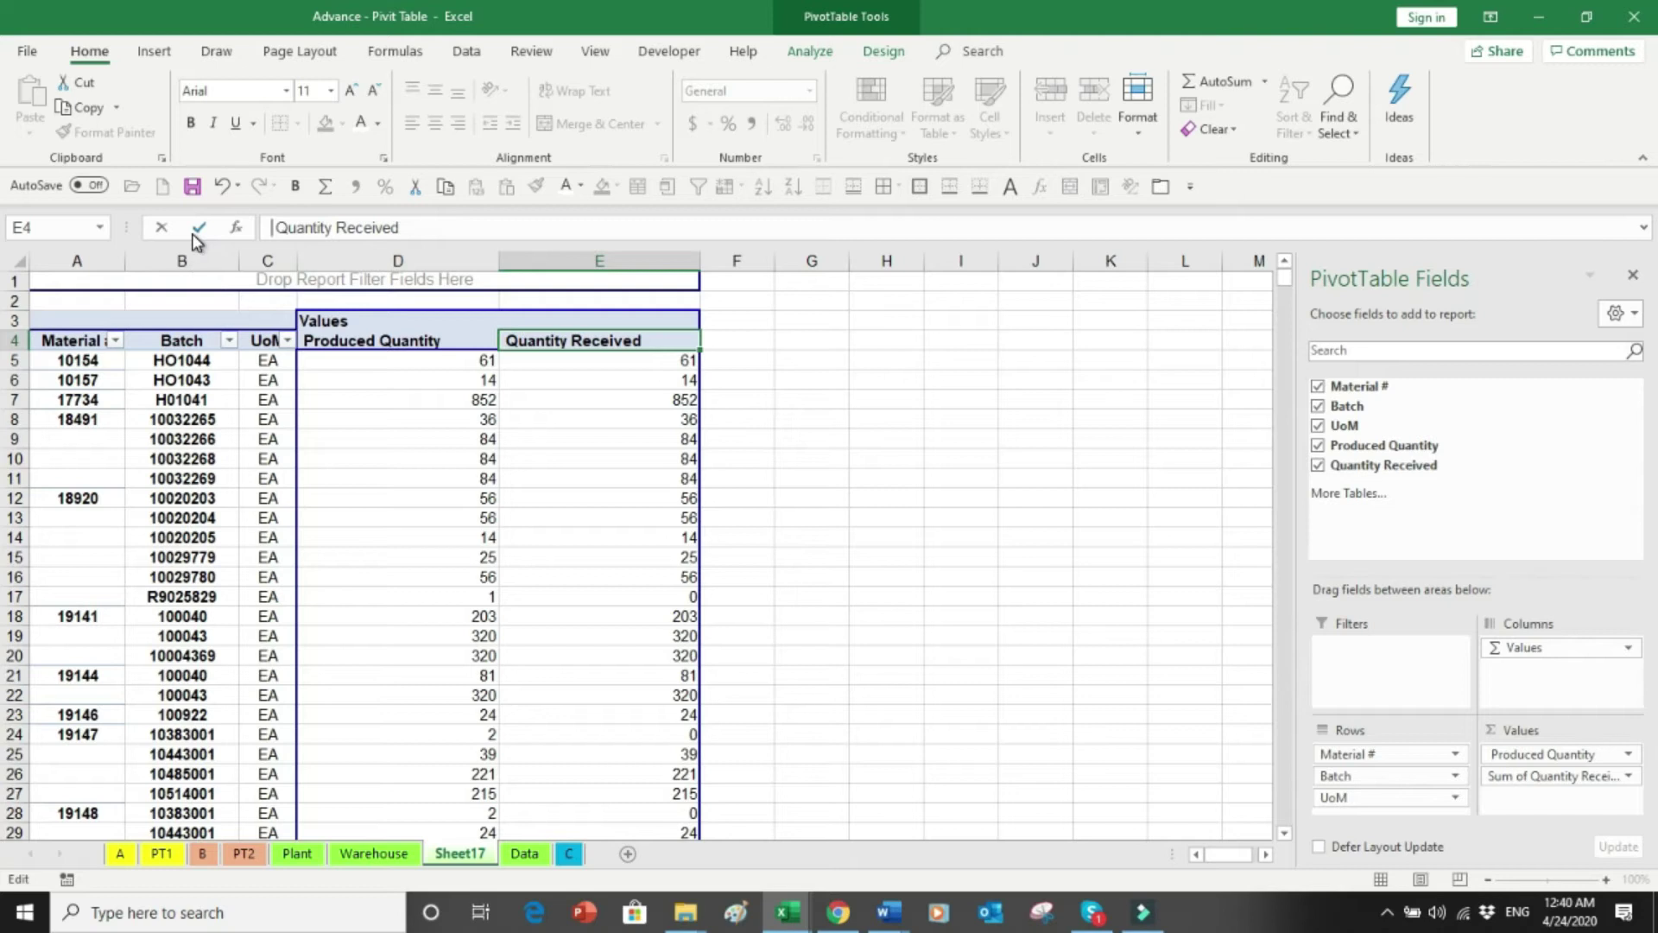
pyautogui.press('Return')
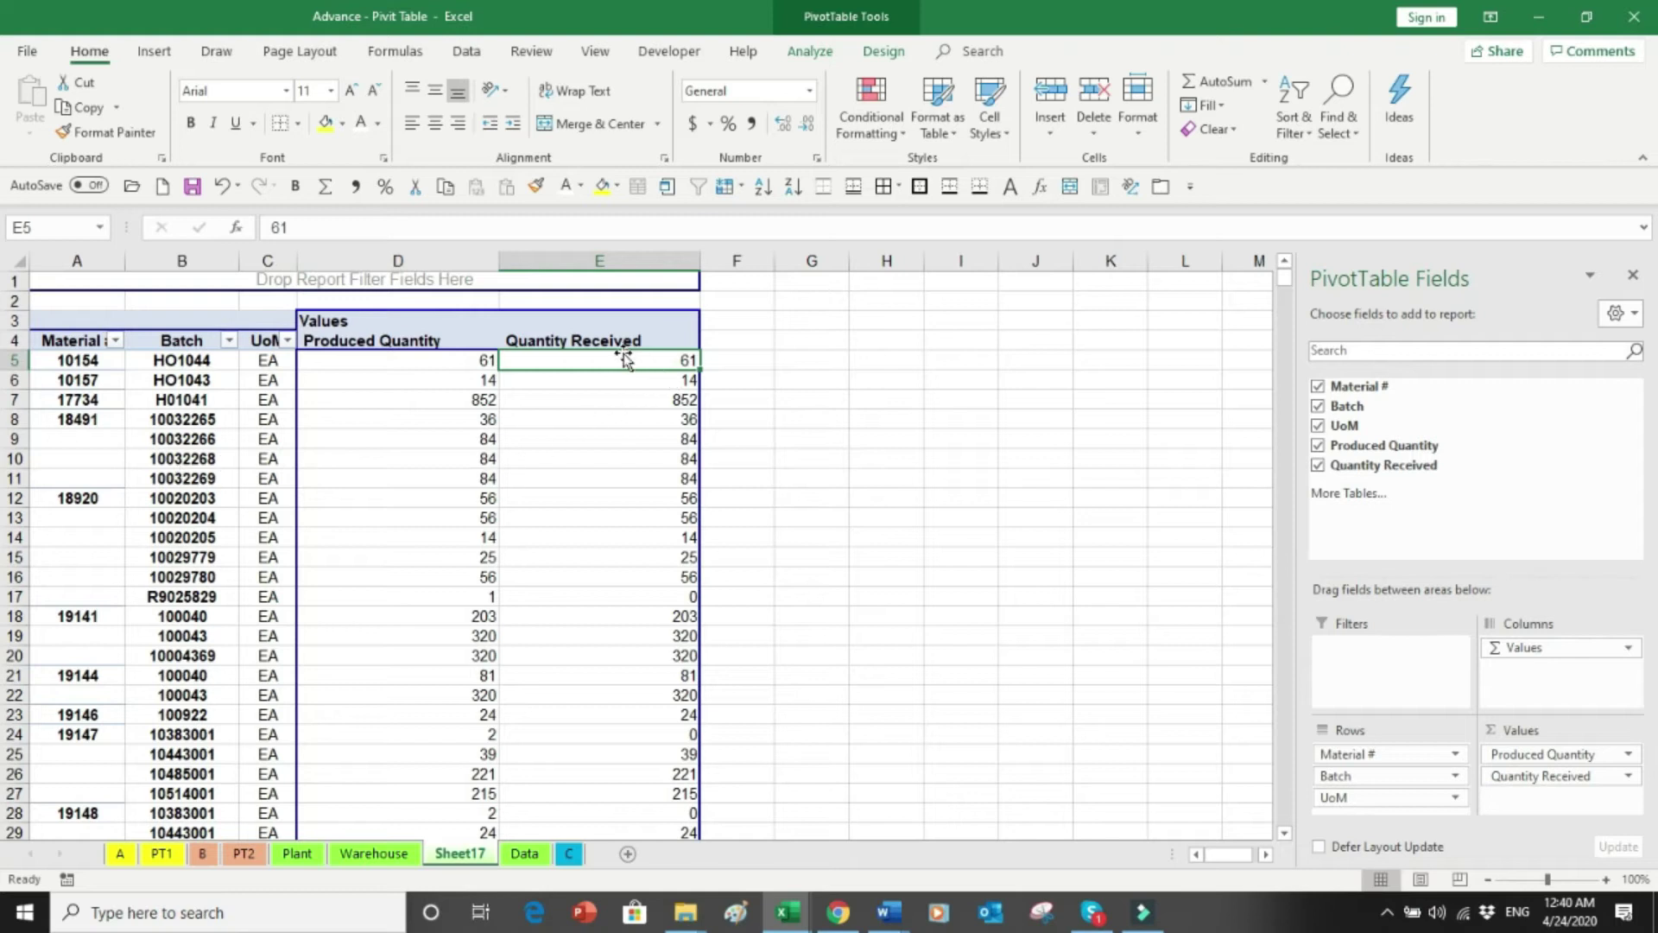
# Step: Add a calculated field Difference with formula ='Produced Quantity'-'Quantity Received'
pyautogui.click(827, 55)
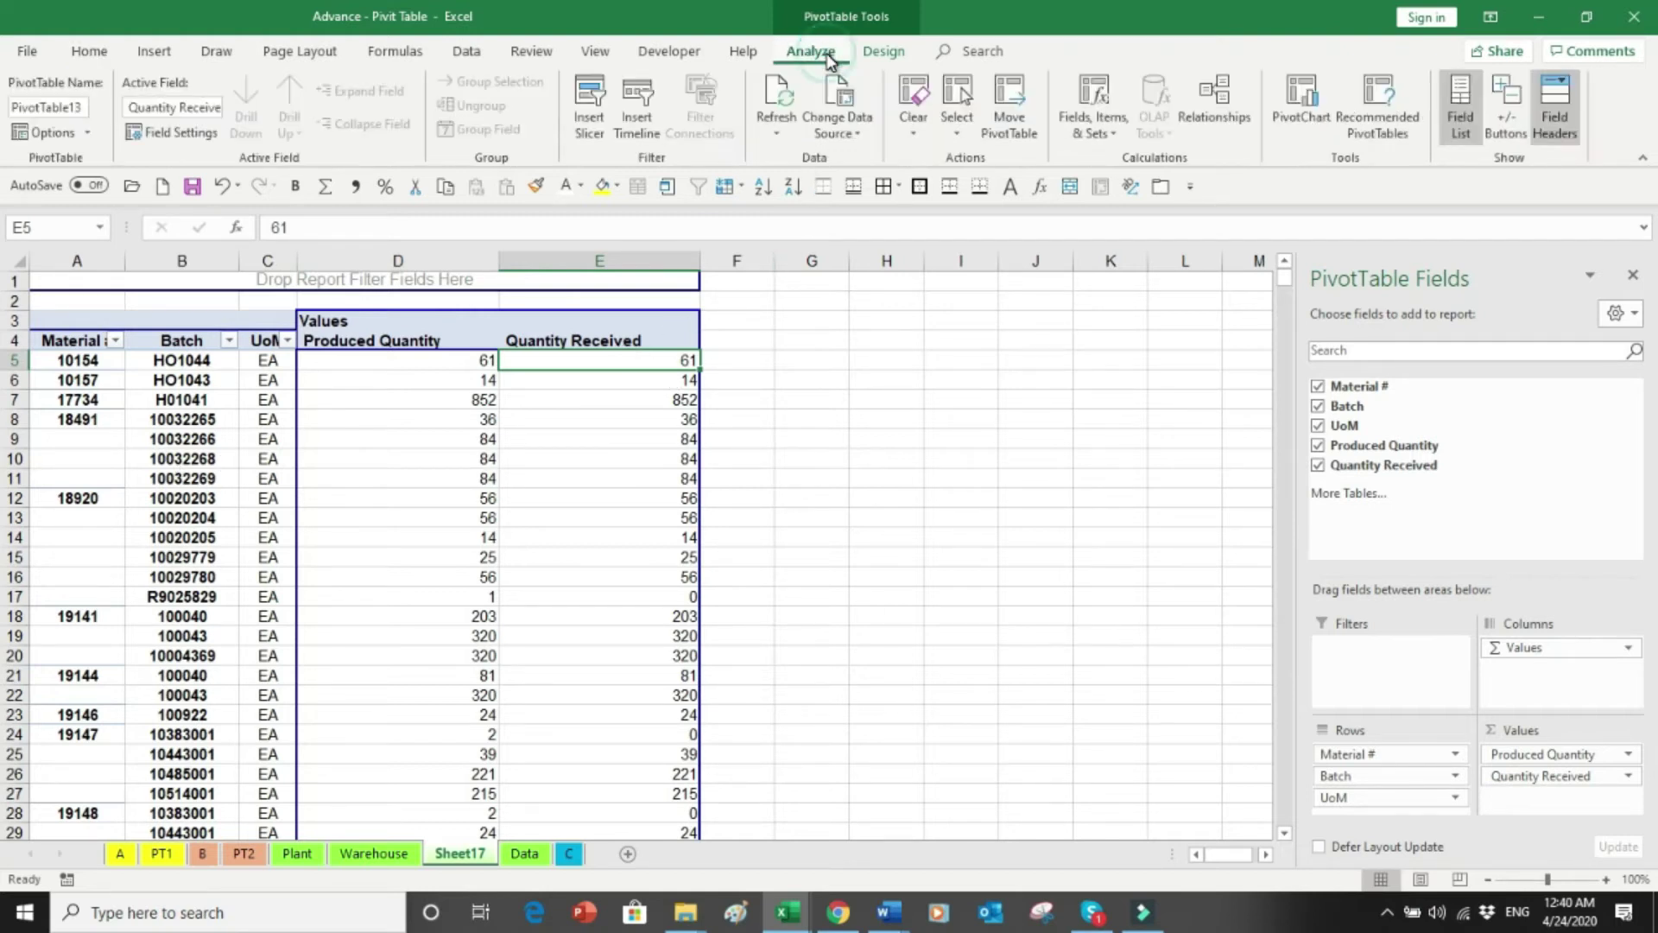
pyautogui.click(1112, 133)
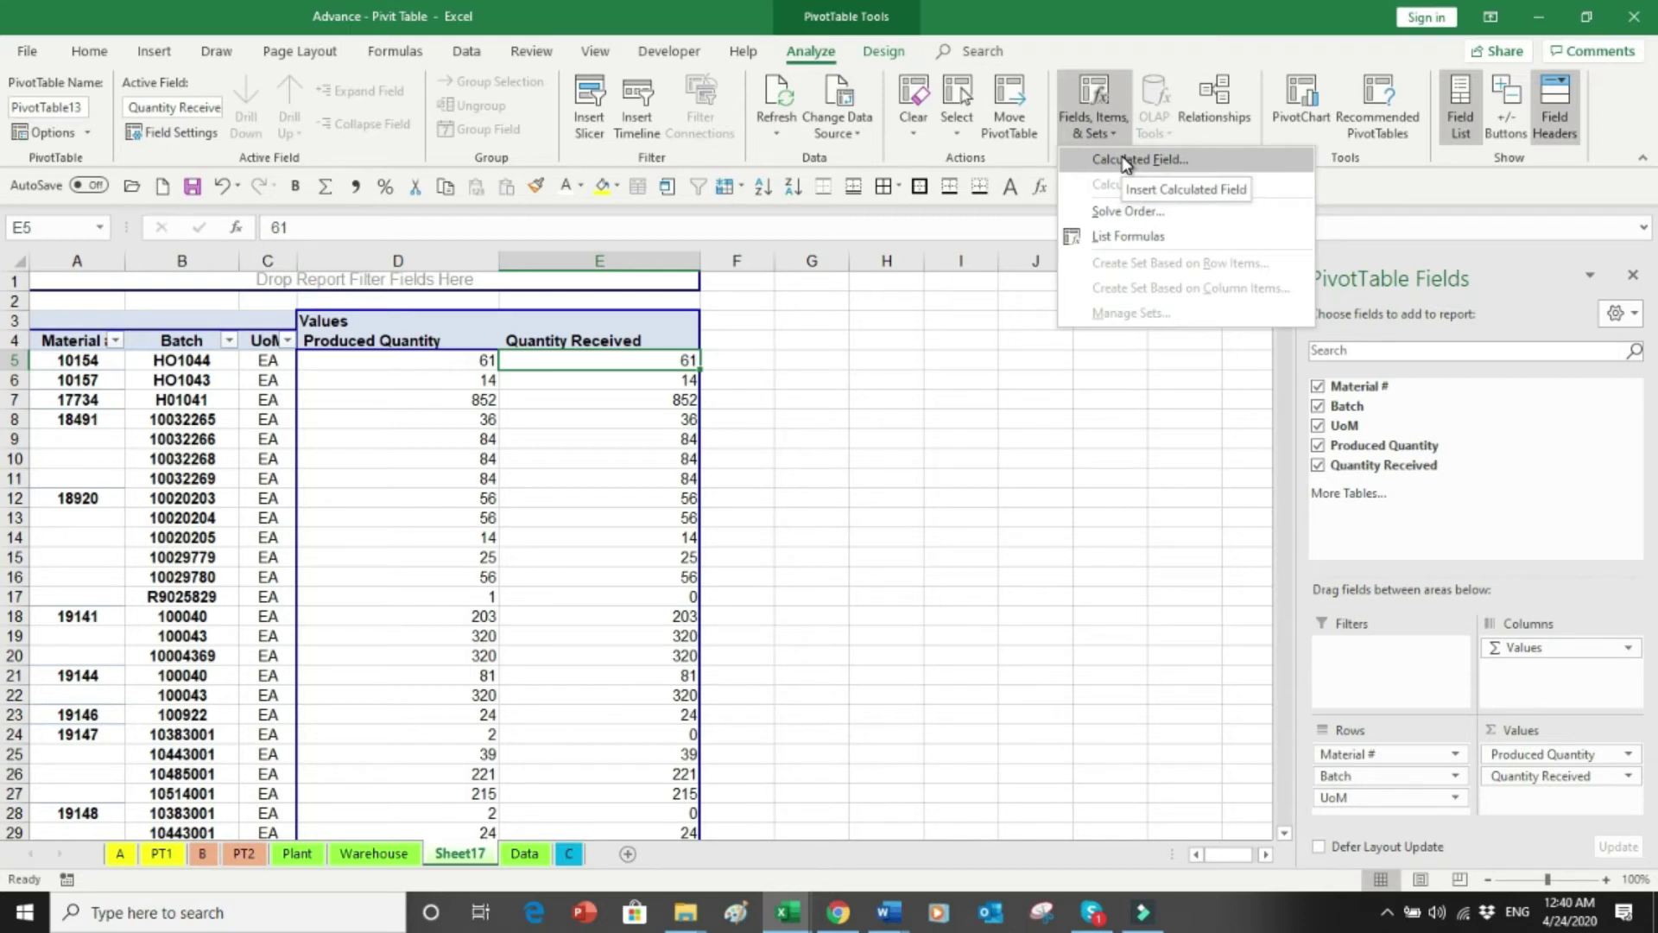
pyautogui.click(1126, 160)
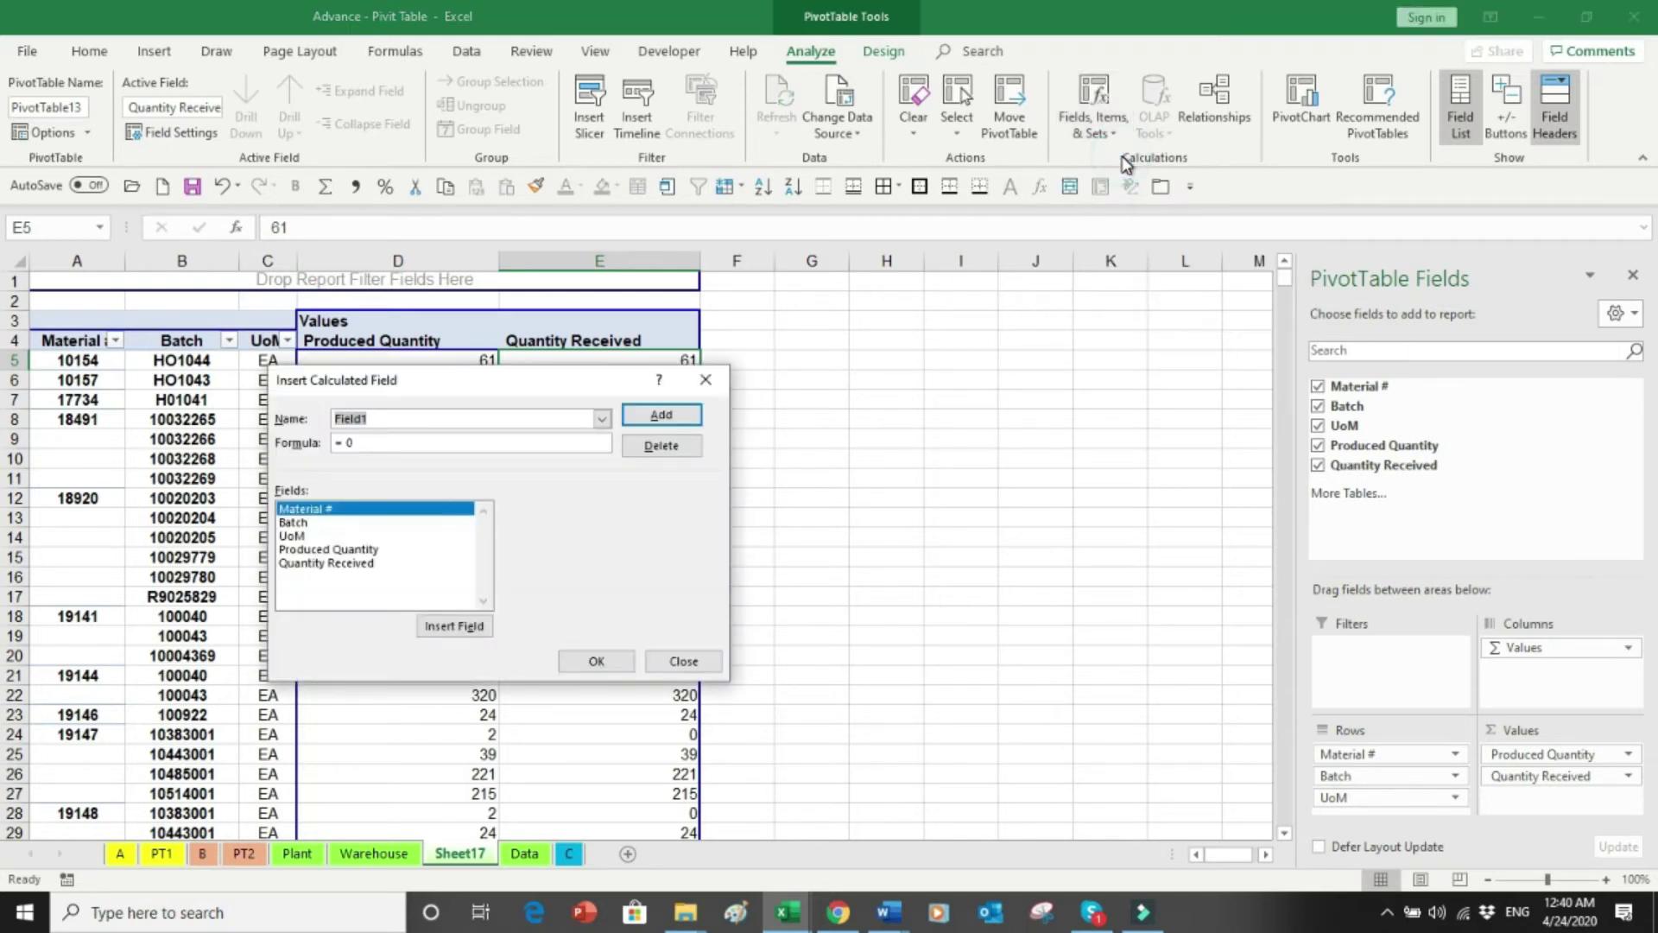
pyautogui.write('Difference')
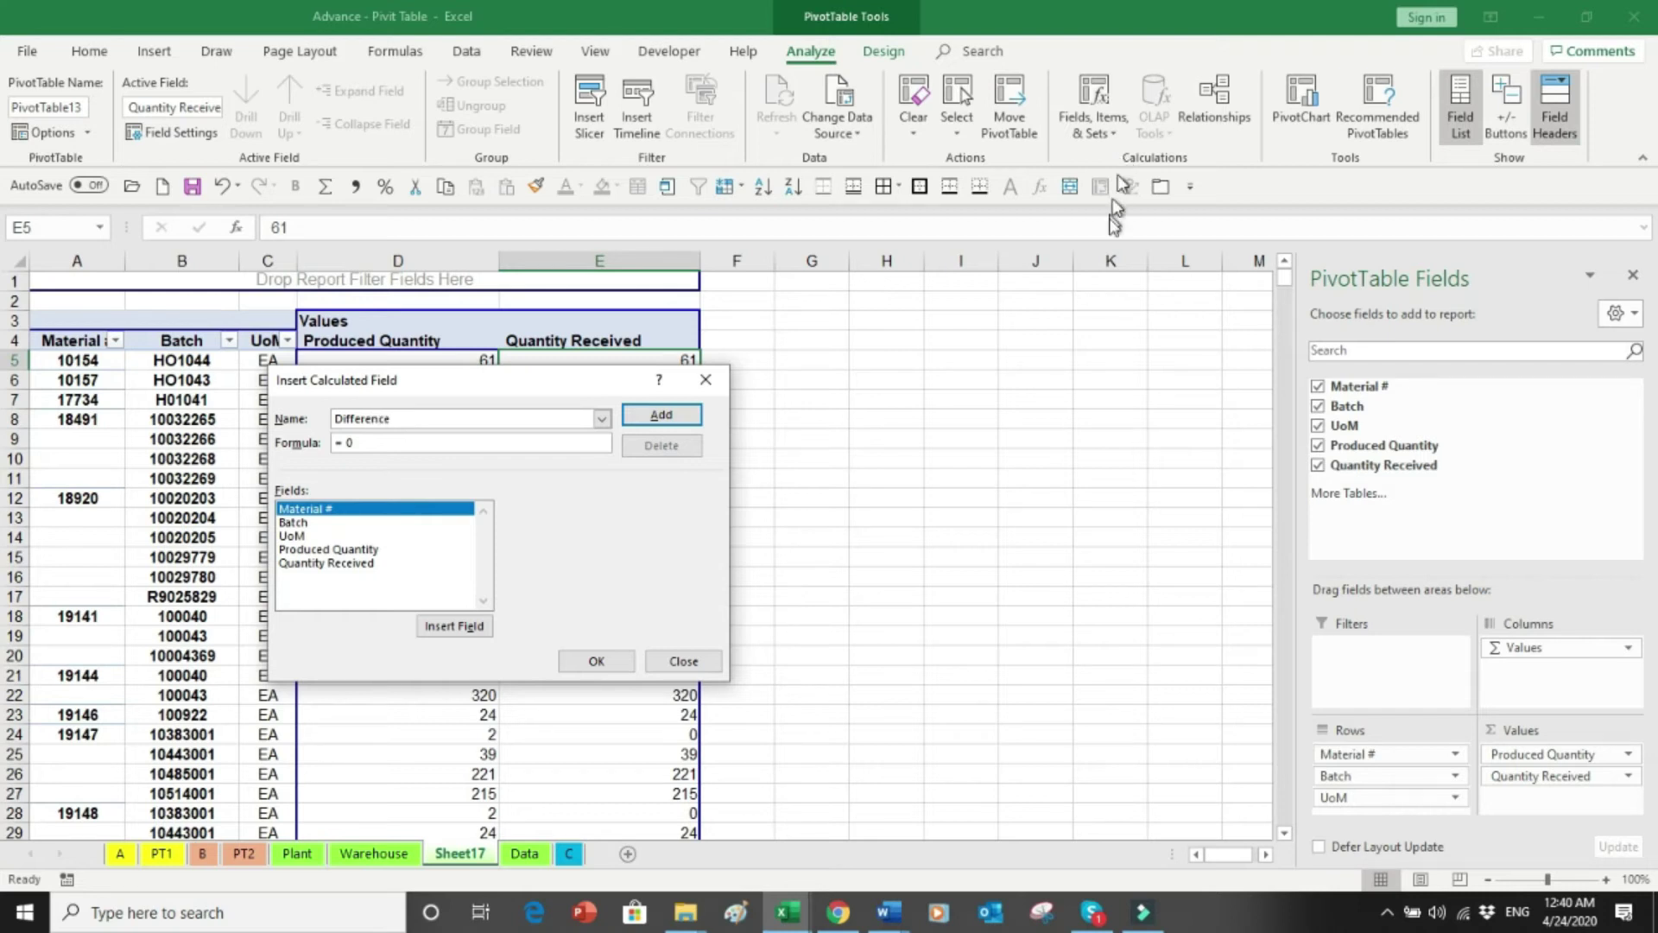
pyautogui.click(427, 443)
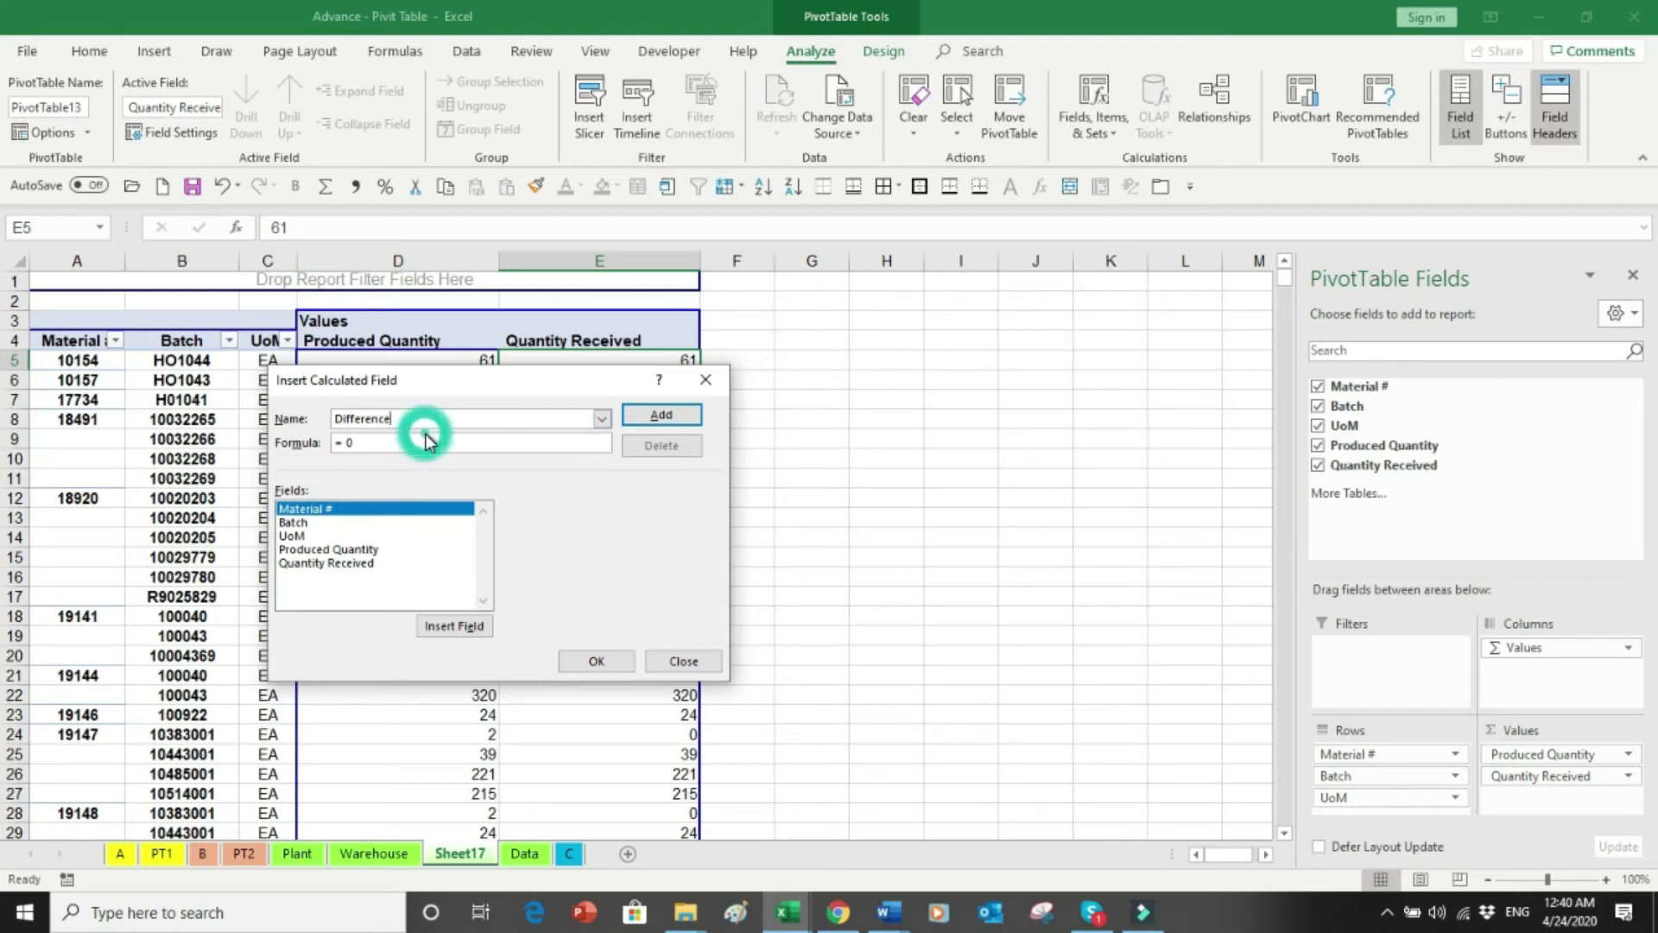
pyautogui.press('BackSpace')
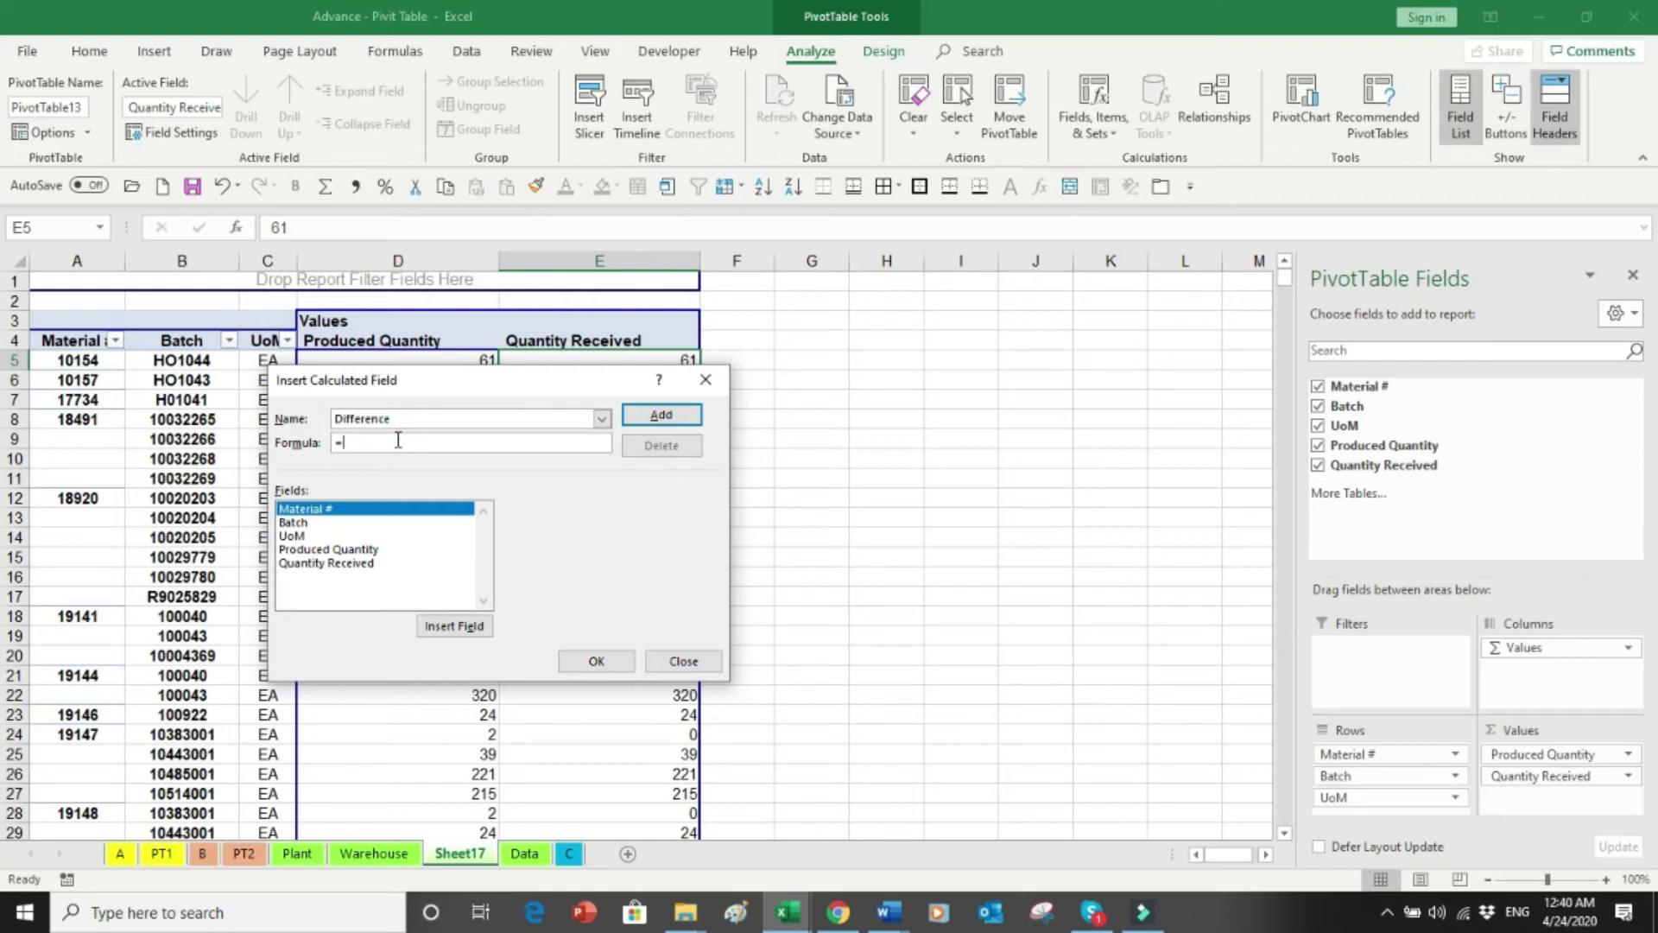
pyautogui.doubleClick(337, 551)
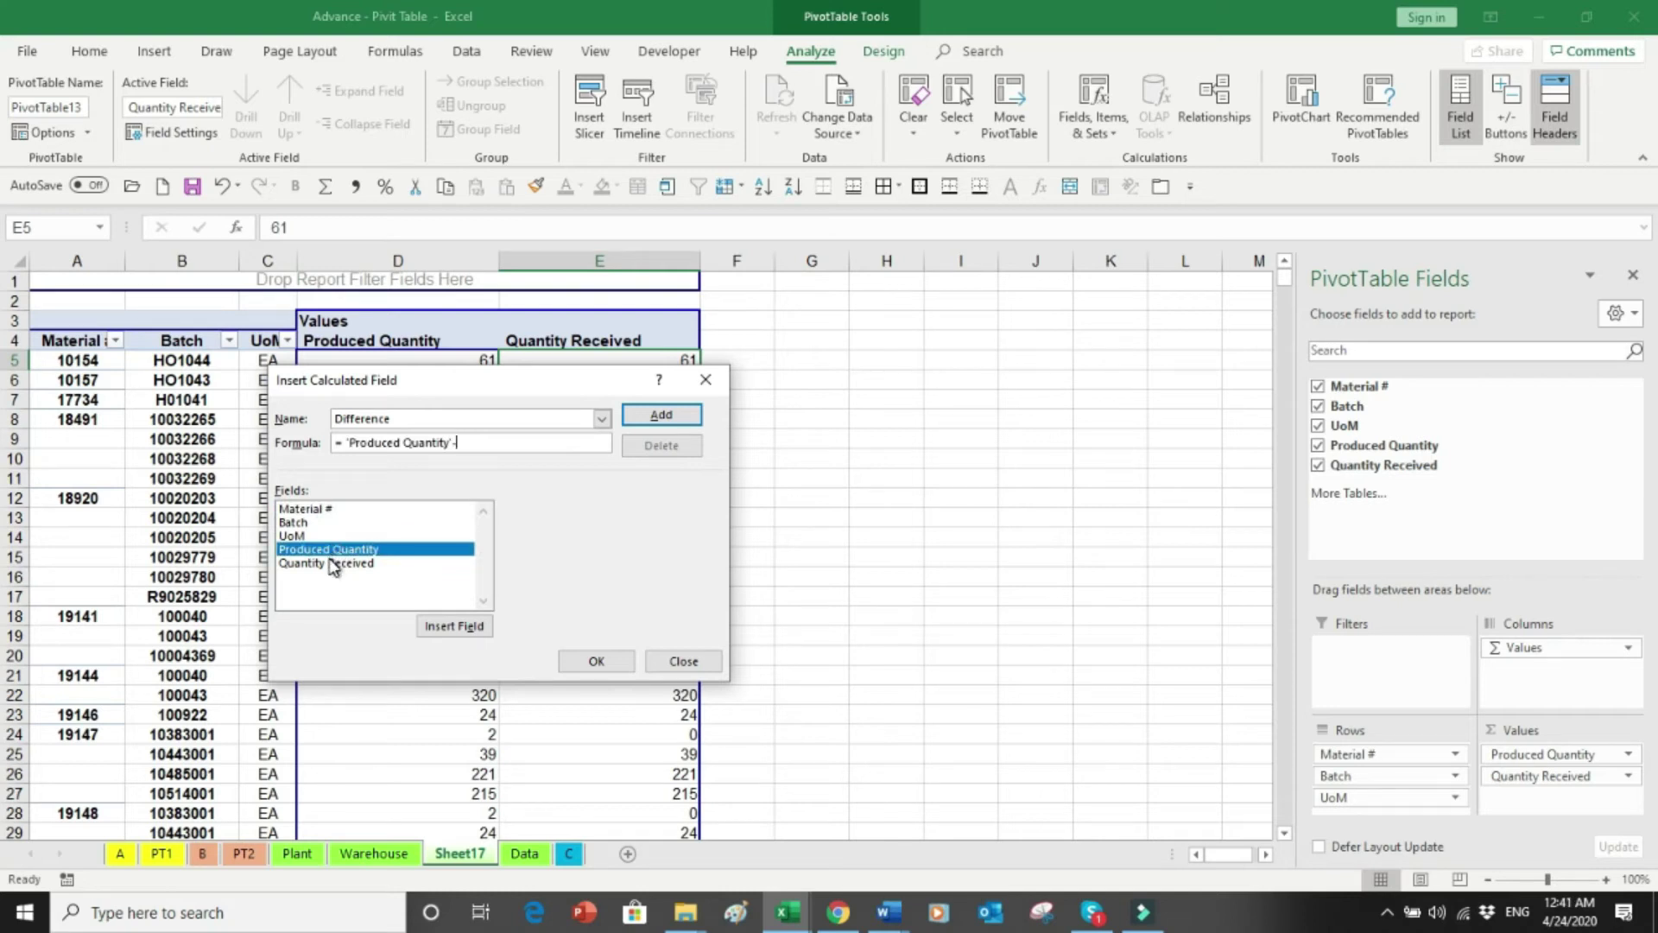
pyautogui.doubleClick(333, 564)
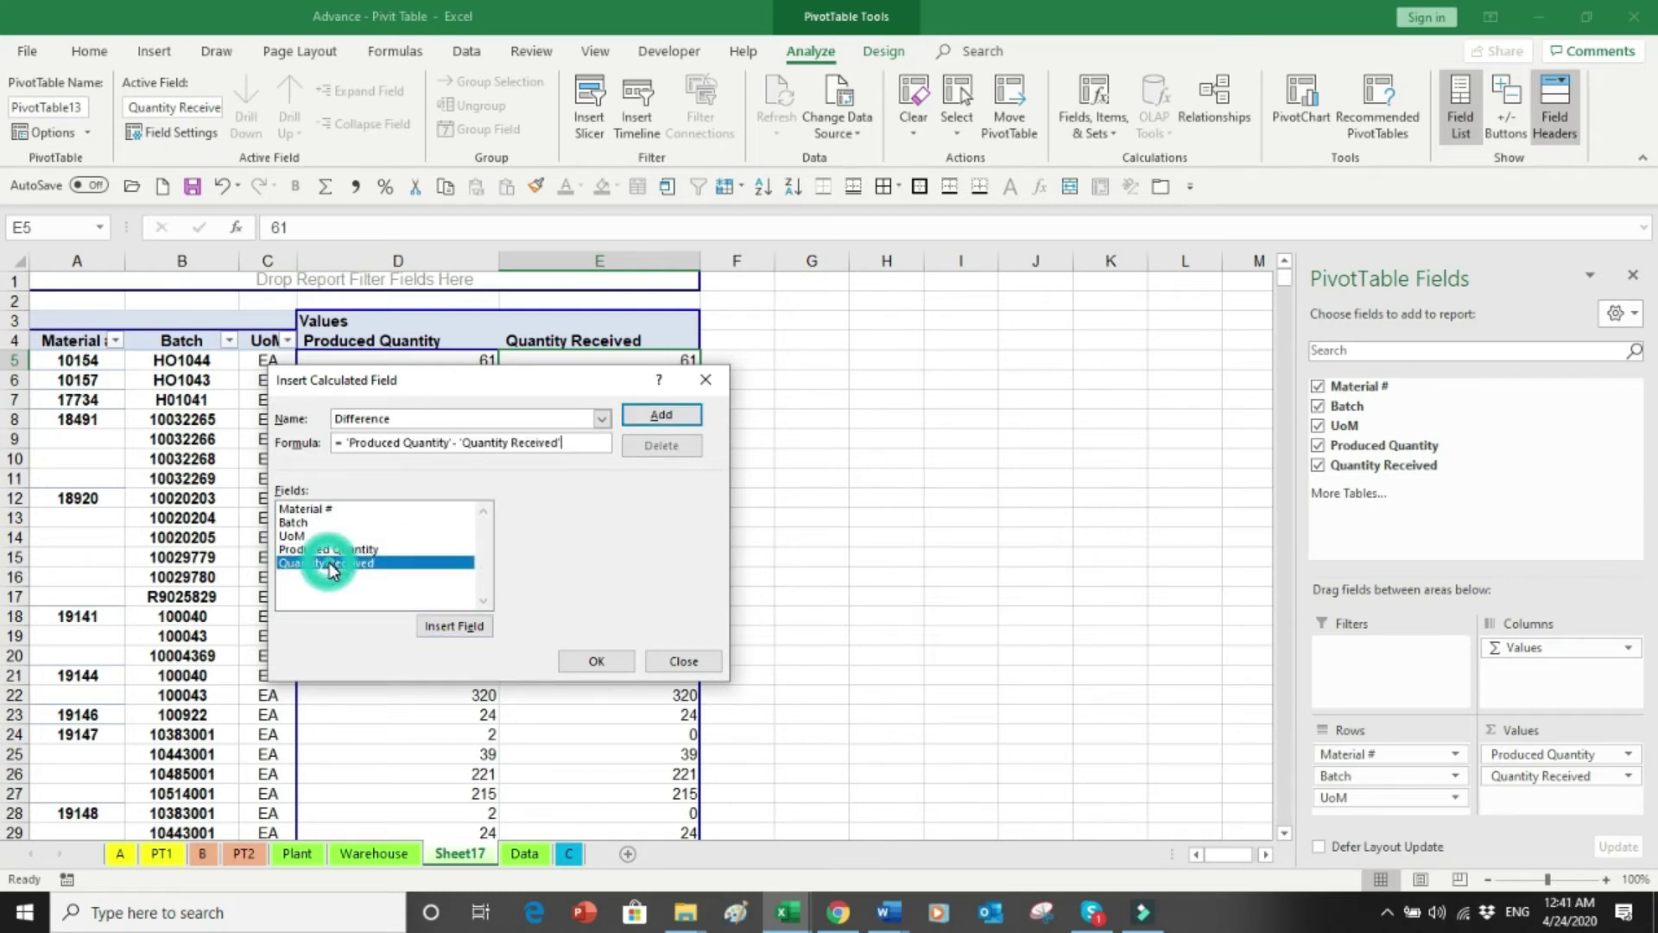
pyautogui.click(595, 661)
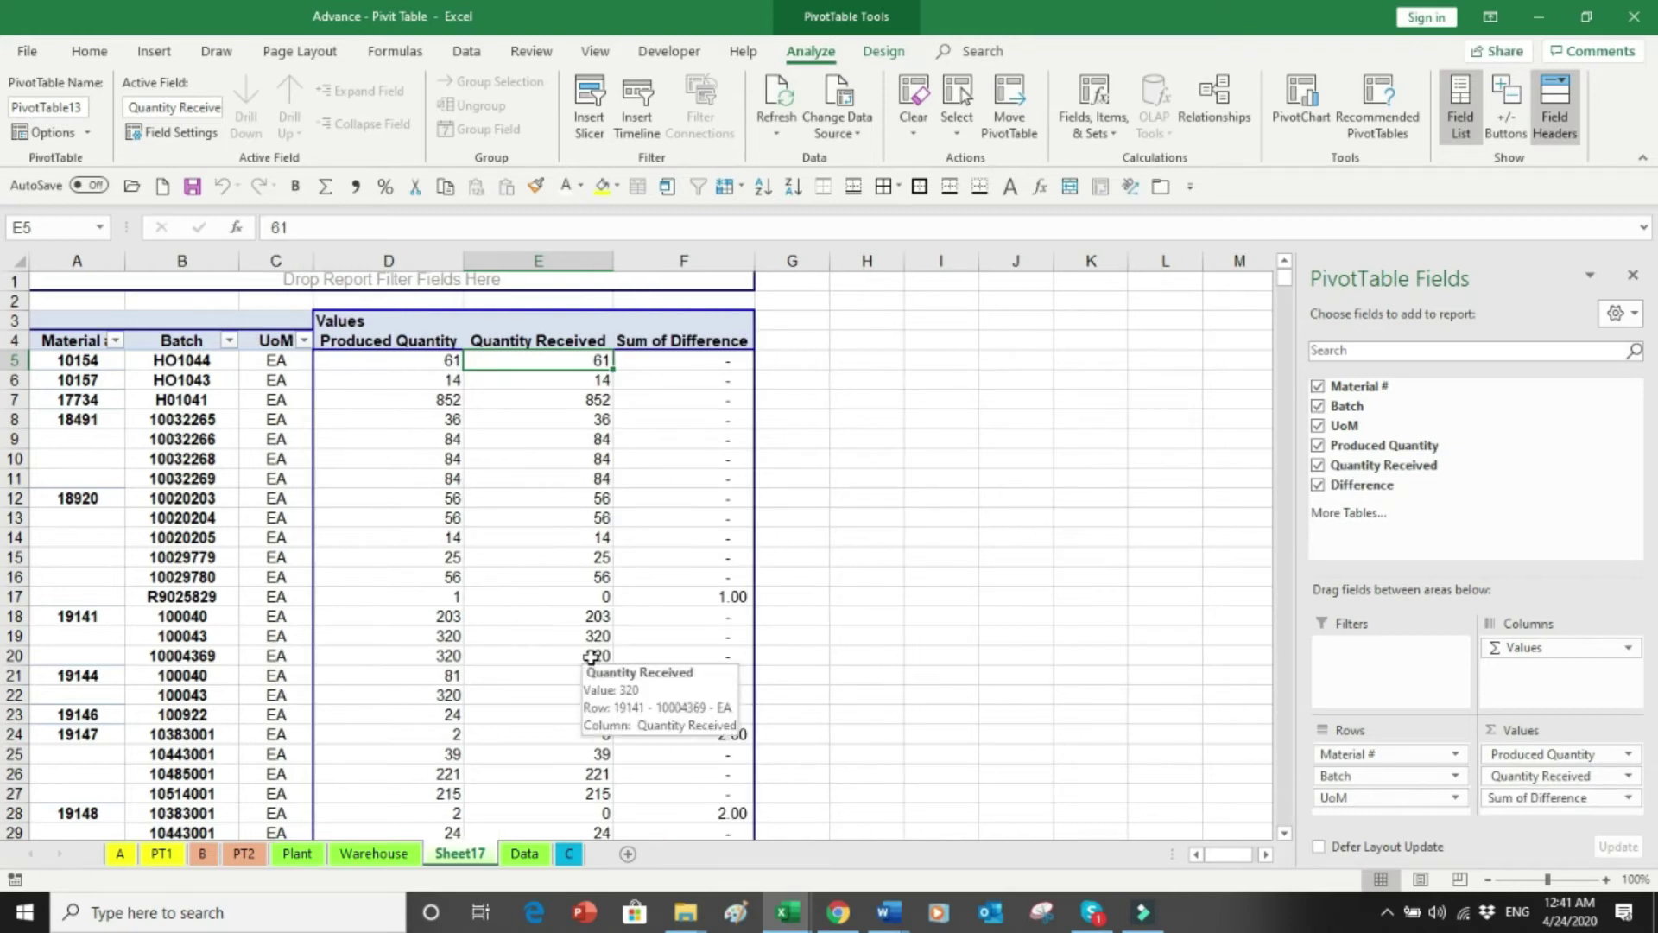
# Step: Rename the F4 header from Sum of Difference to Difference
pyautogui.click(674, 343)
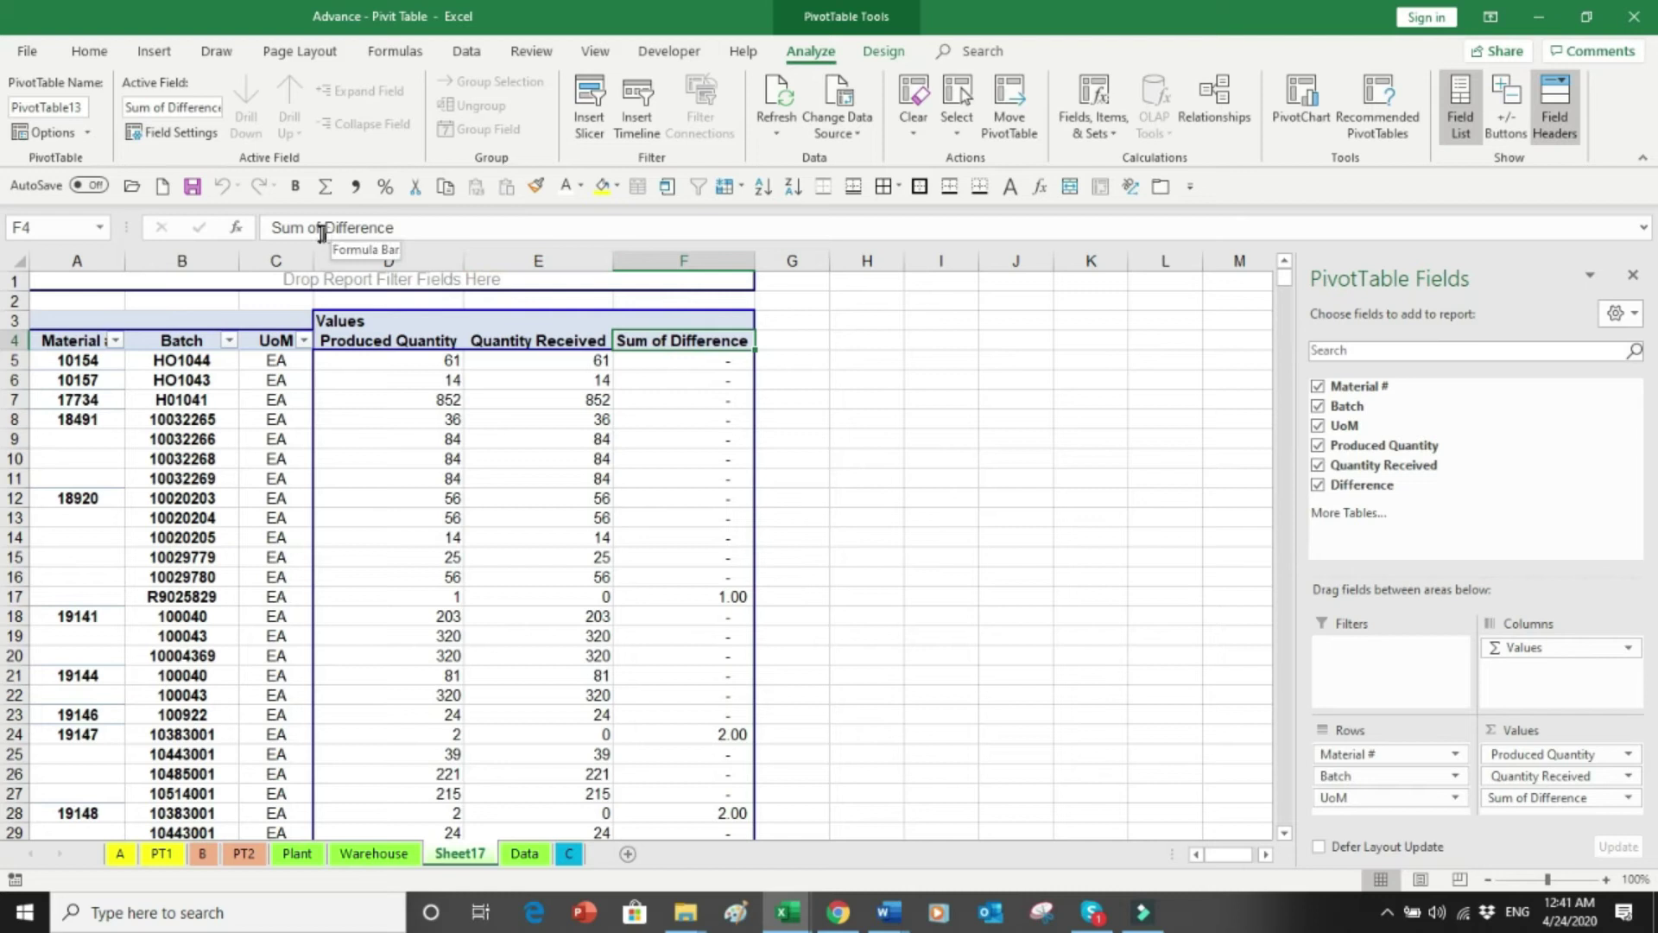
pyautogui.moveTo(321, 233); pyautogui.dragTo(271, 229)
pyautogui.press('BackSpace')
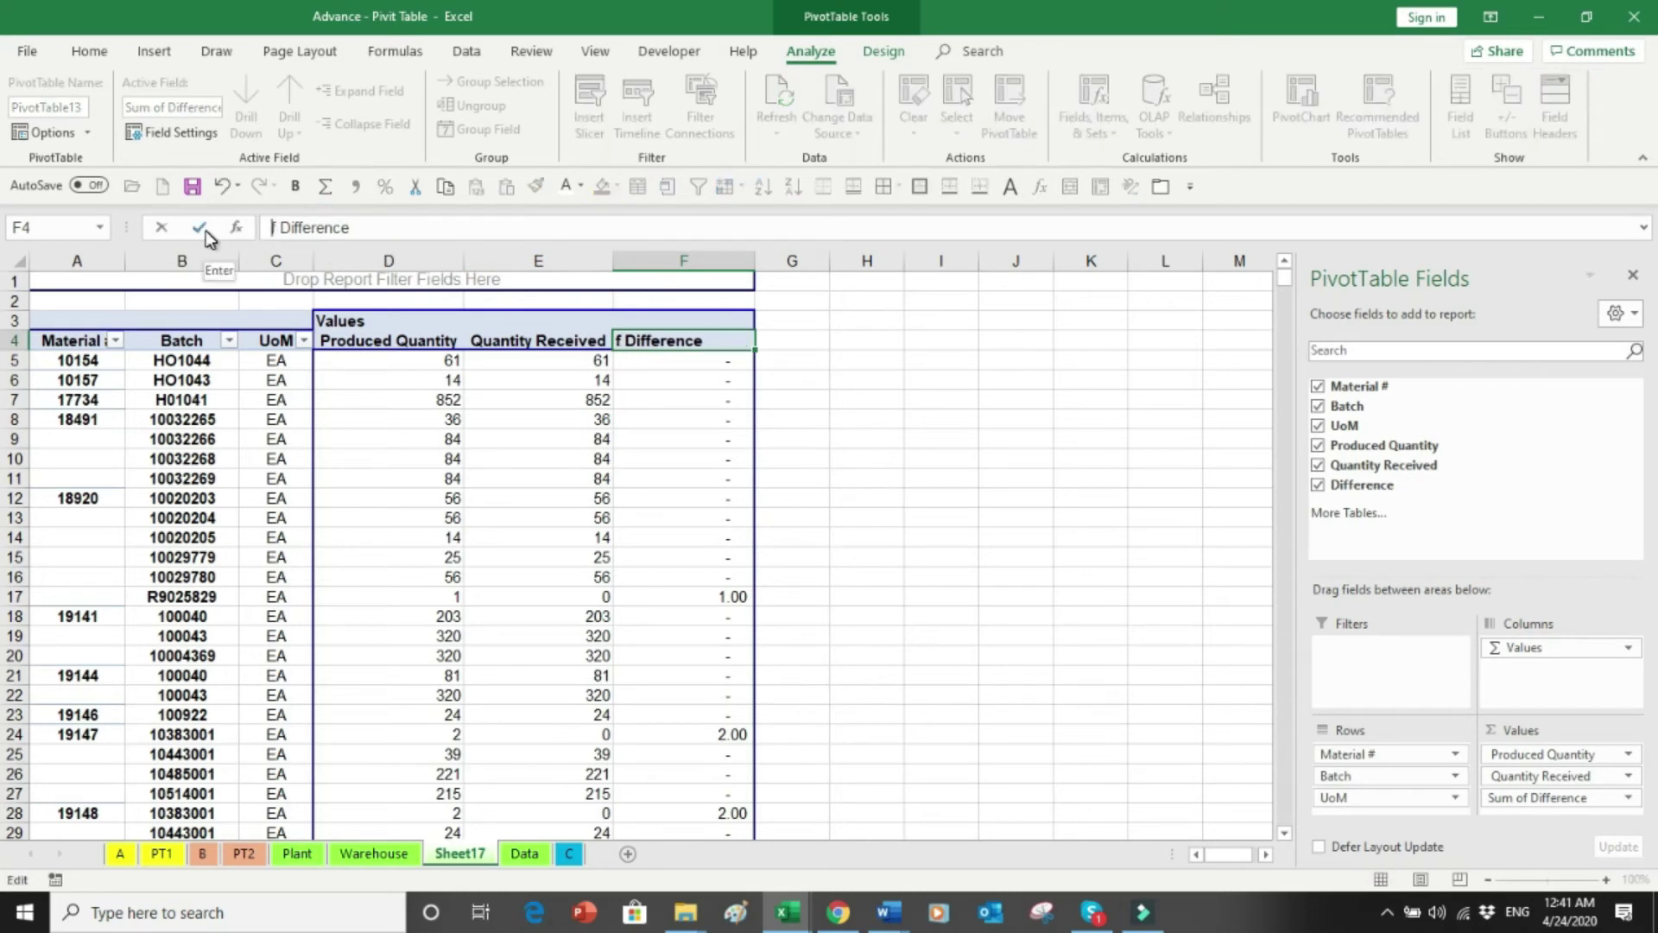
pyautogui.press('Delete')
pyautogui.press('Return')
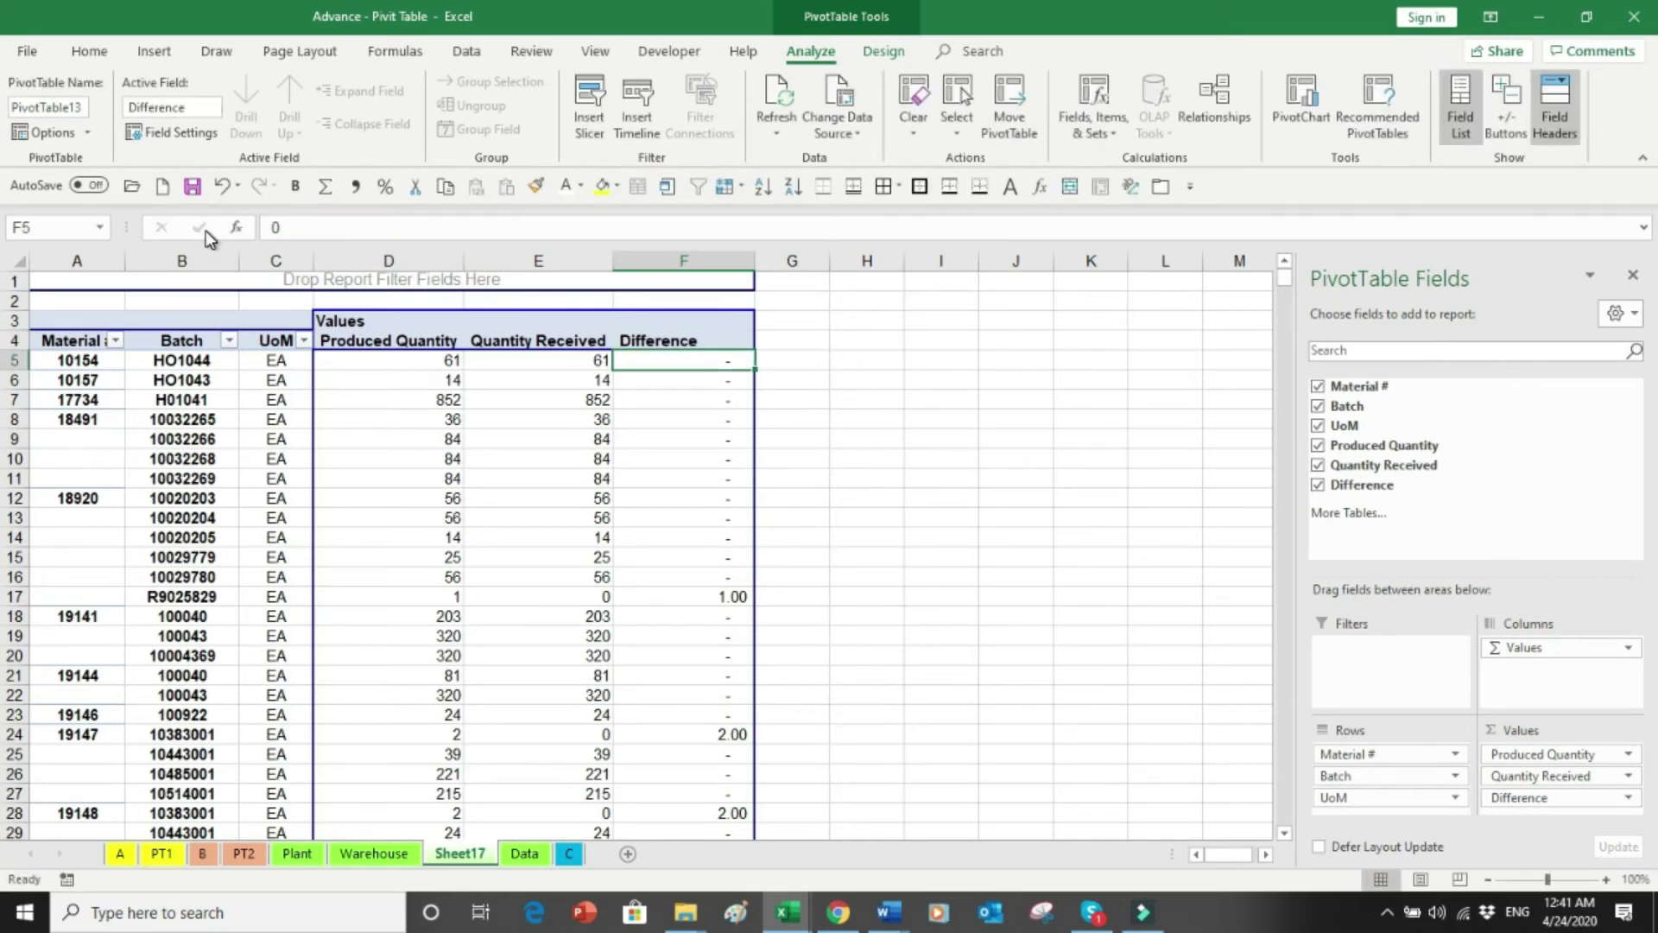
# Step: Check the Difference grand total of 200.00, then return to the top of the table
pyautogui.press('Left')
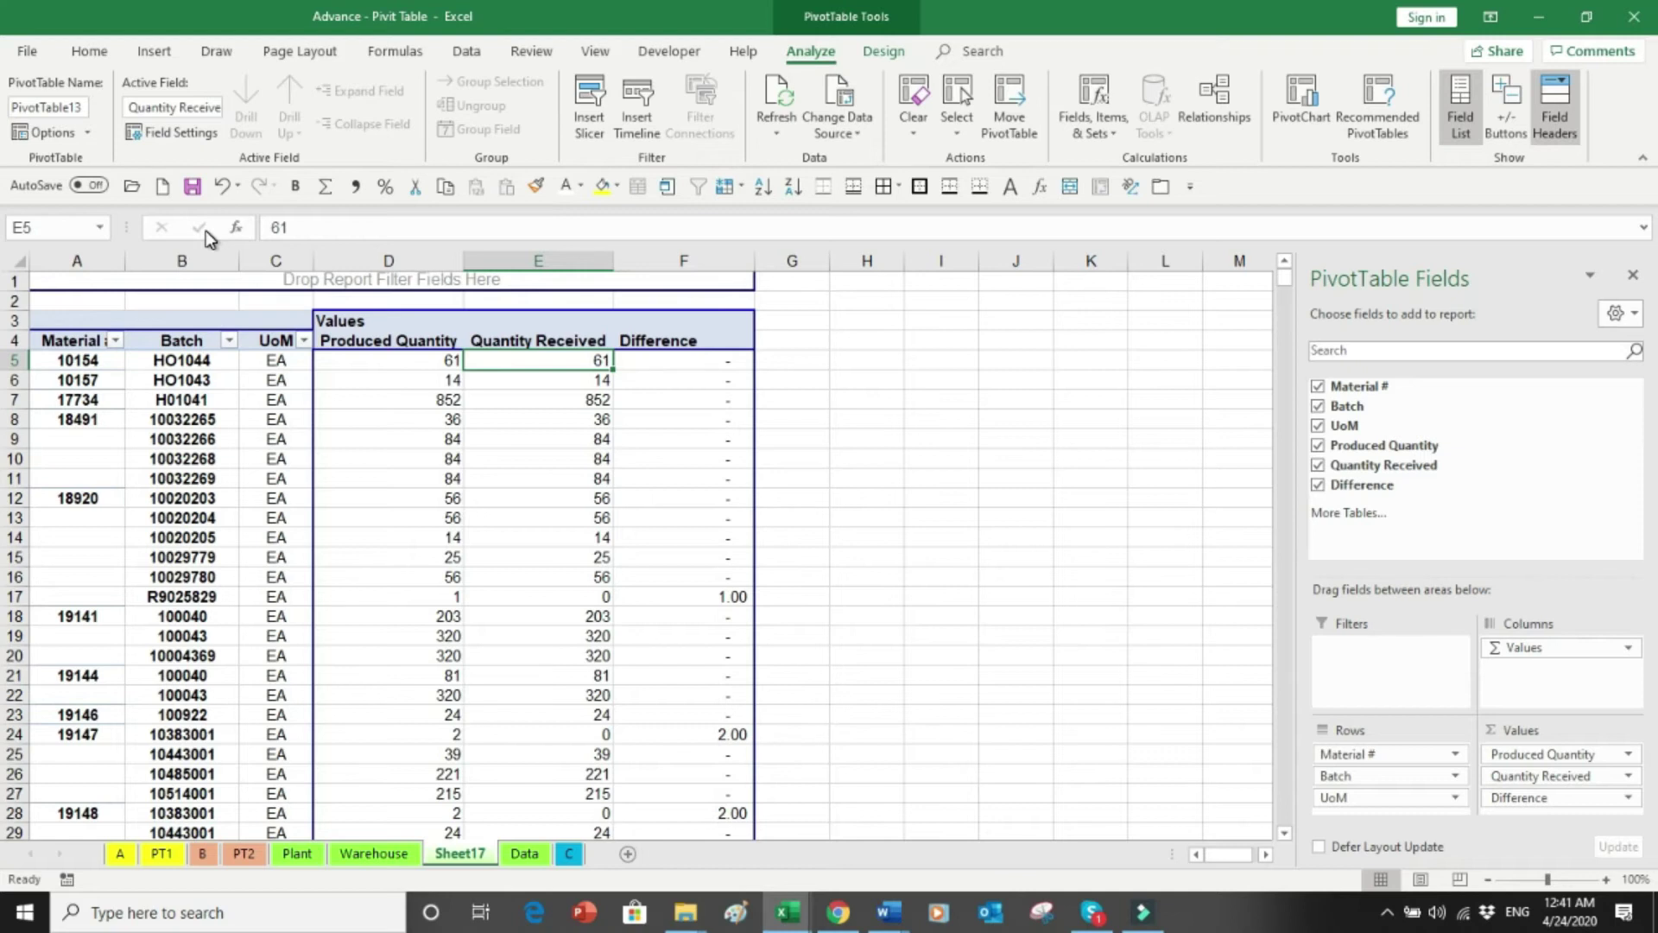
pyautogui.hotkey('ctrl', 'Down')
pyautogui.press('Down')
pyautogui.press('Up')
pyautogui.press('Right')
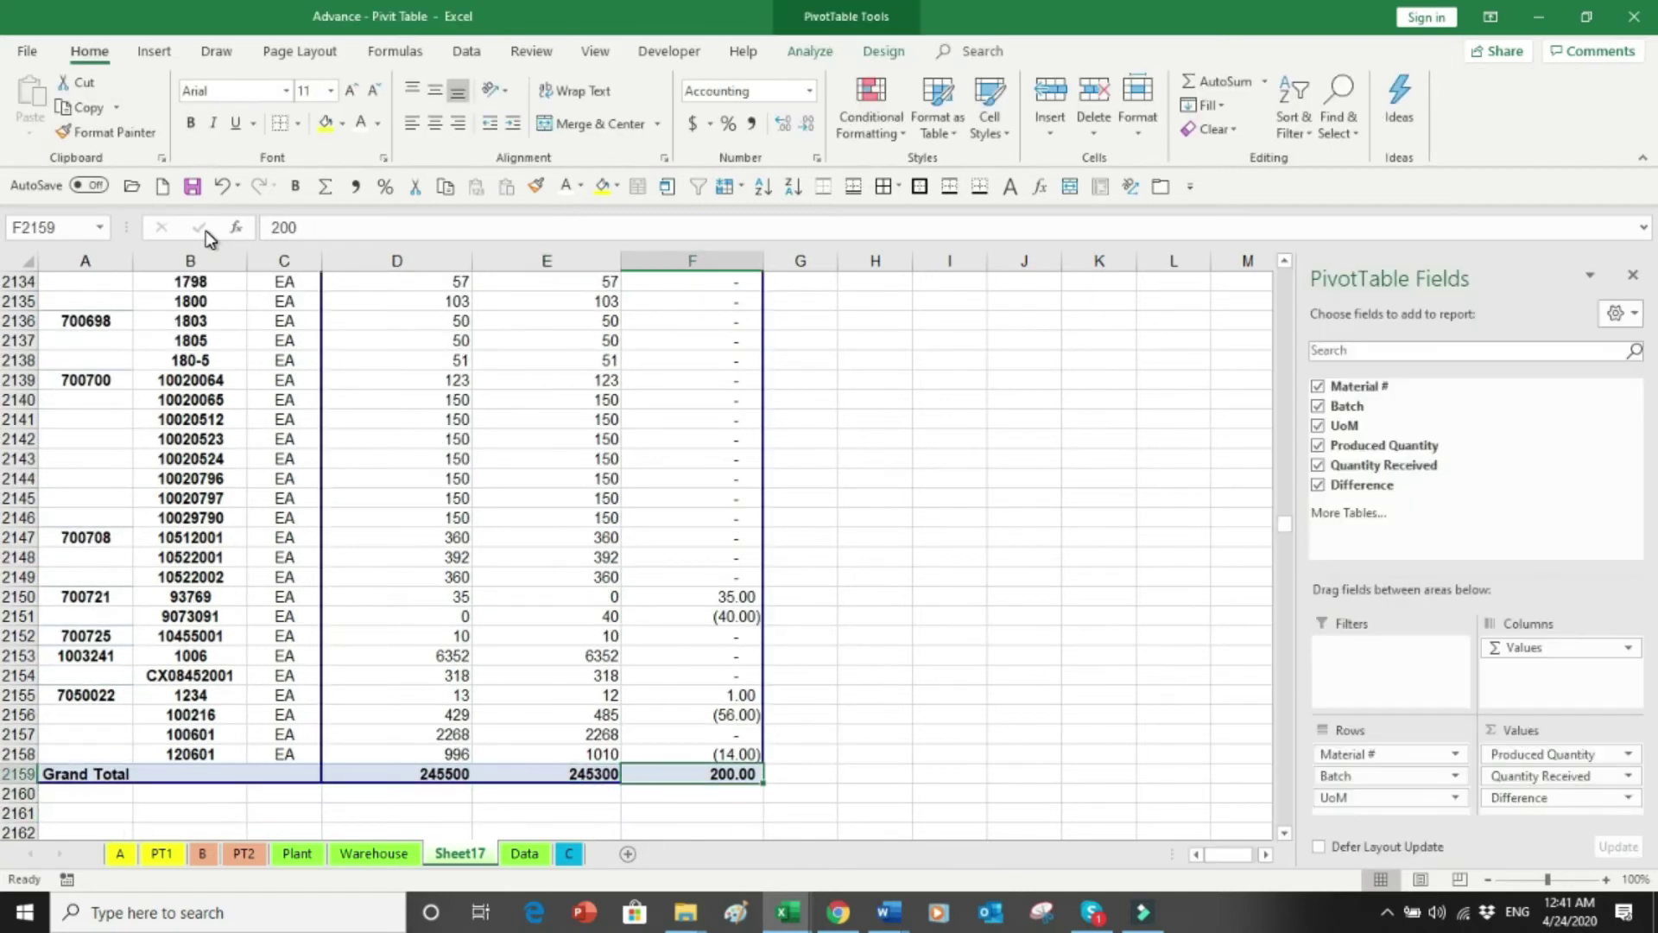
pyautogui.press('Up')
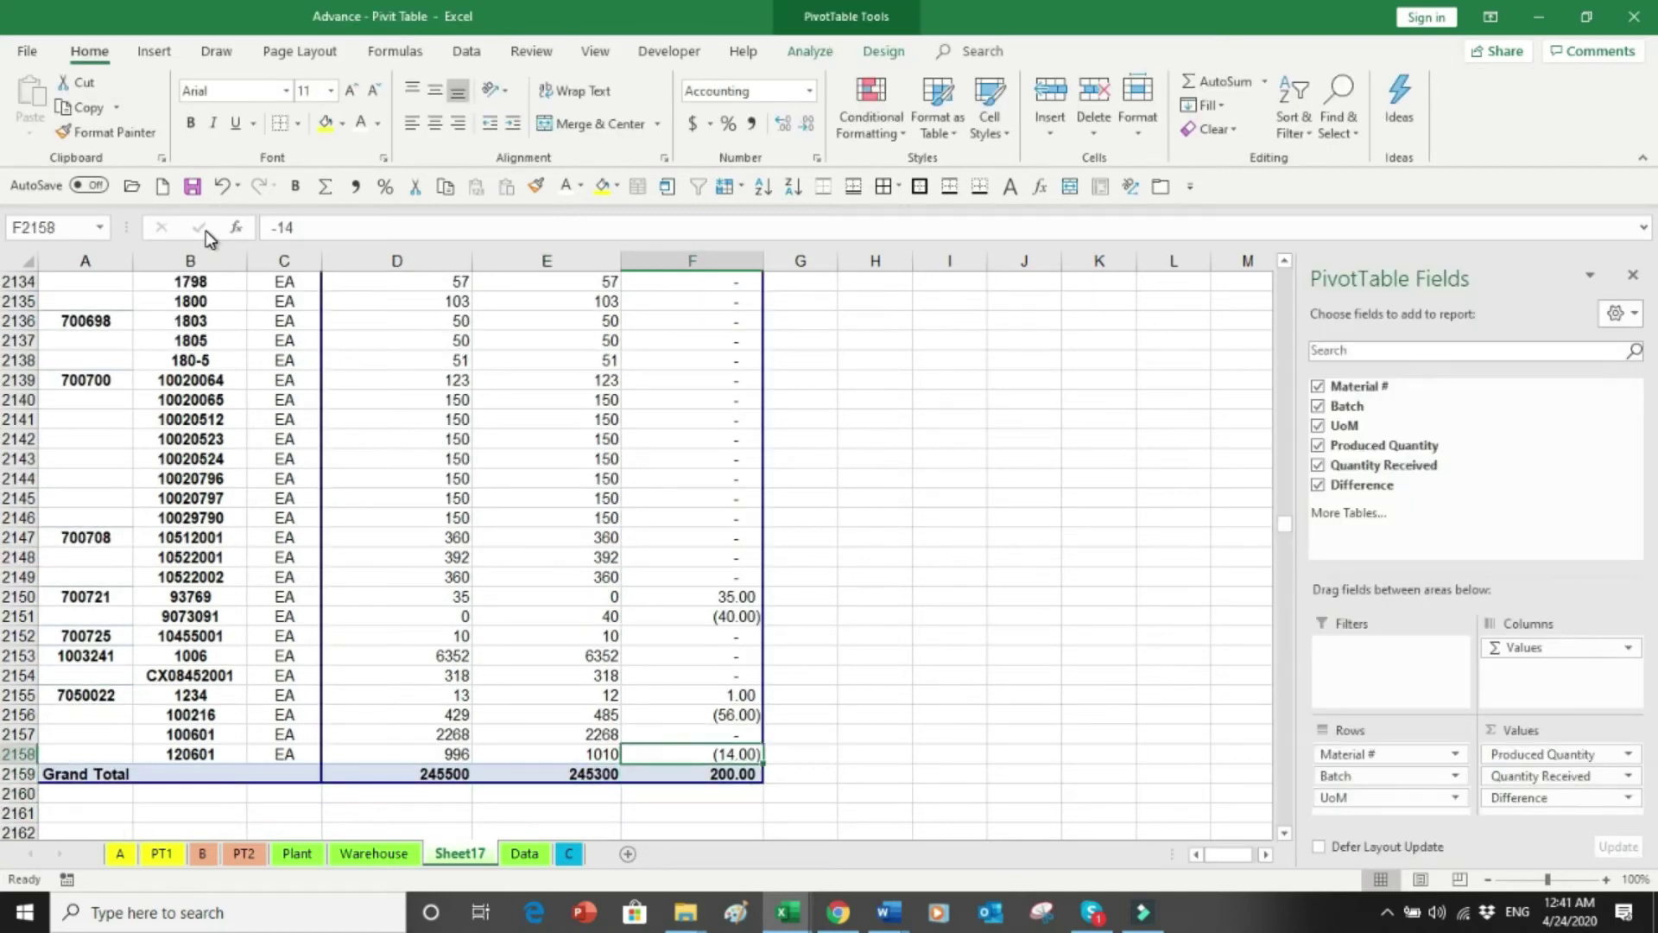
pyautogui.press('Left')
pyautogui.hotkey('ctrl', 'Up')
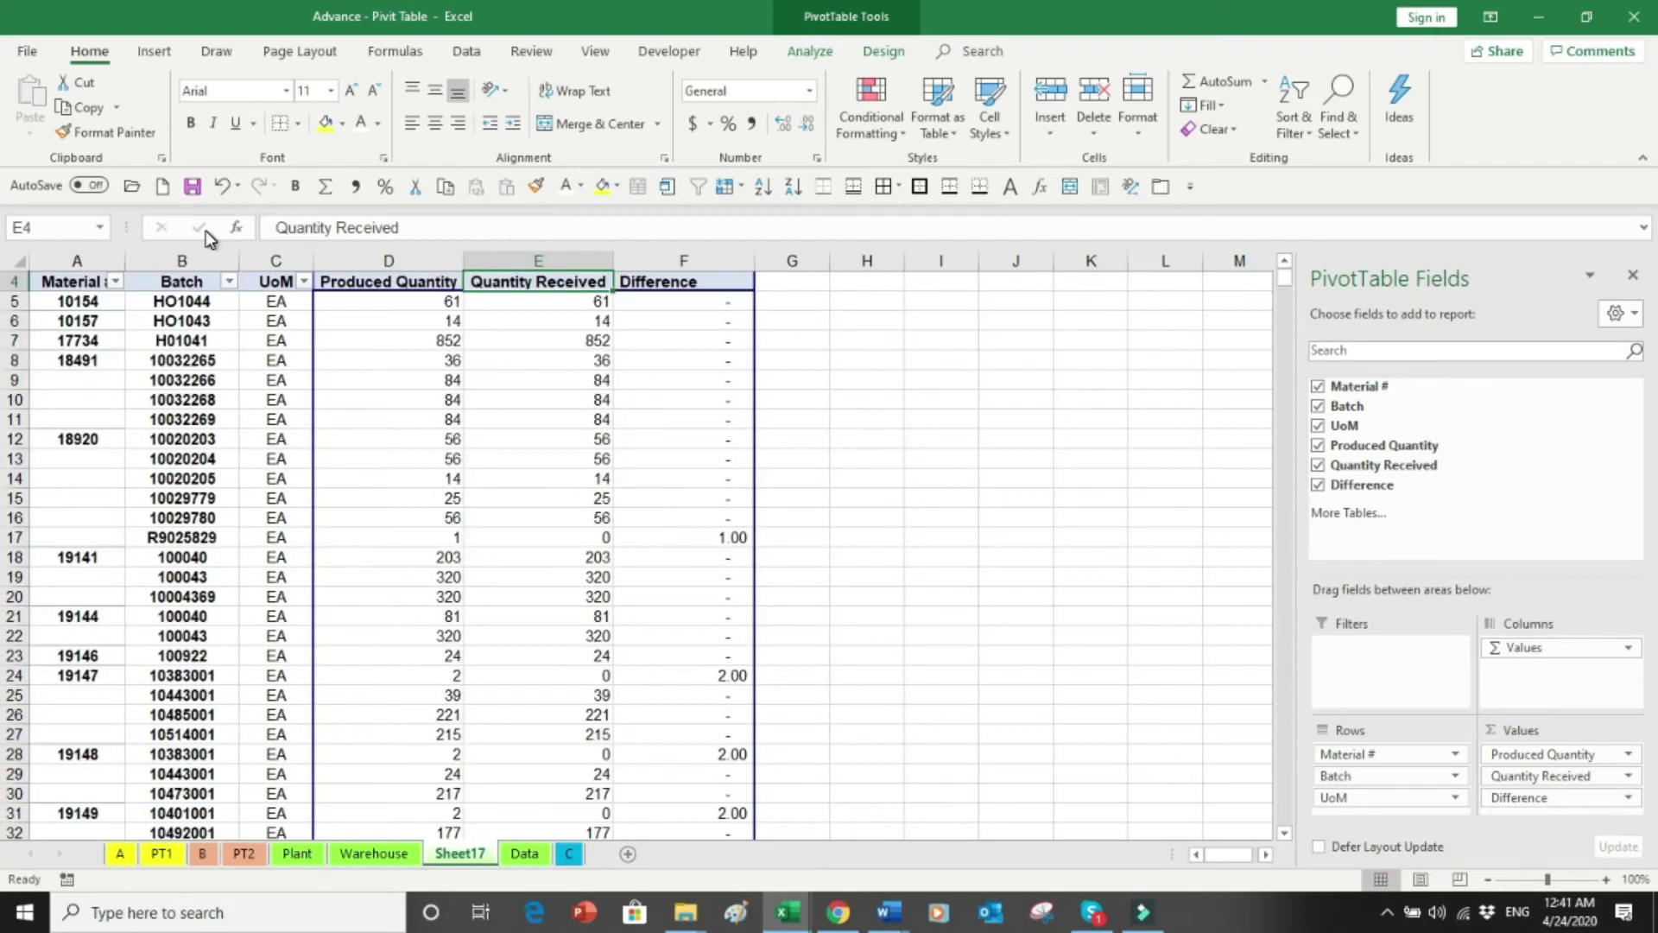
pyautogui.press('Down')
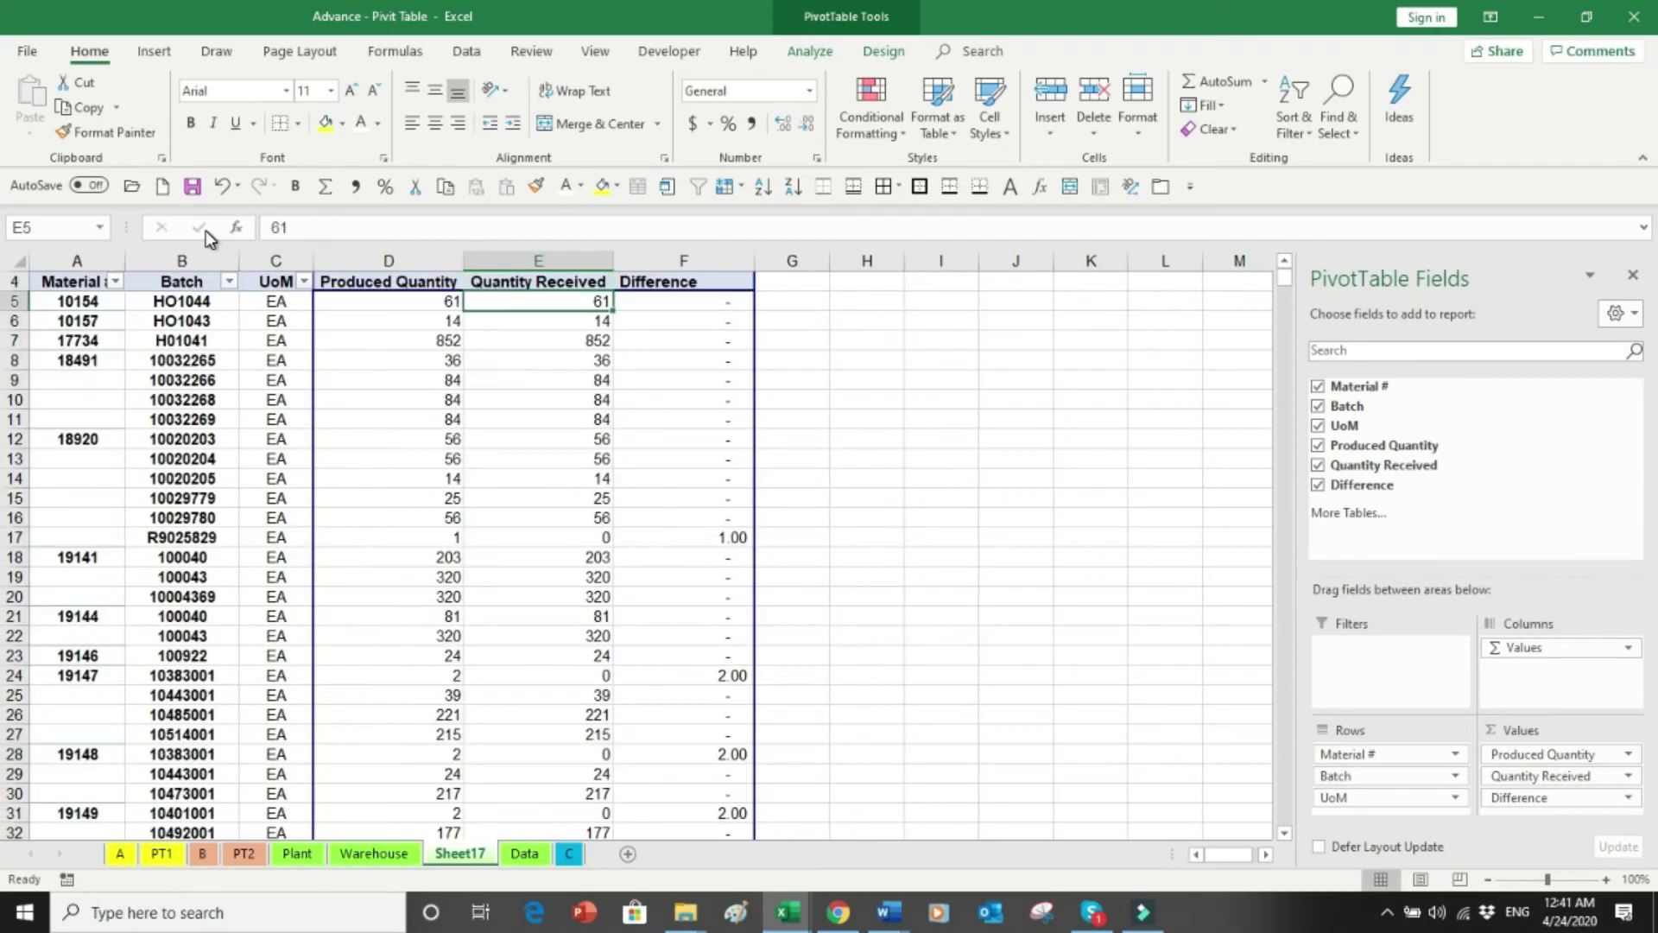
# Step: Tick Banded Rows on the PivotTable Design tab to shade alternate pivot rows grey
pyautogui.click(879, 52)
pyautogui.click(401, 97)
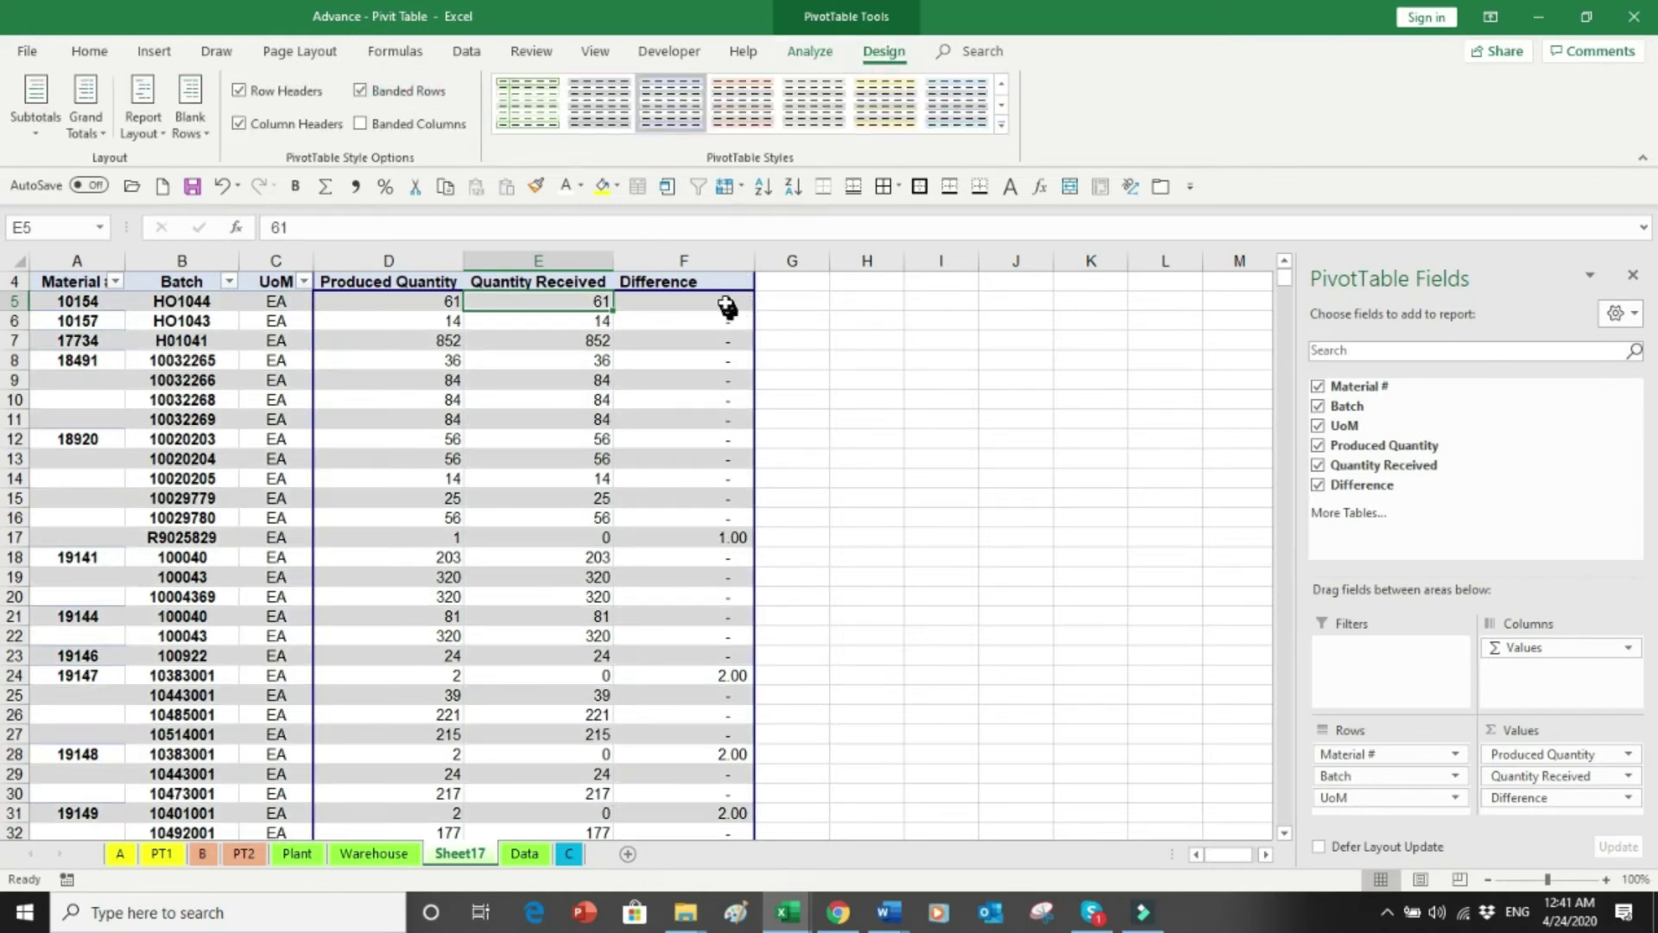
pyautogui.moveTo(726, 304)
pyautogui.click(95, 53)
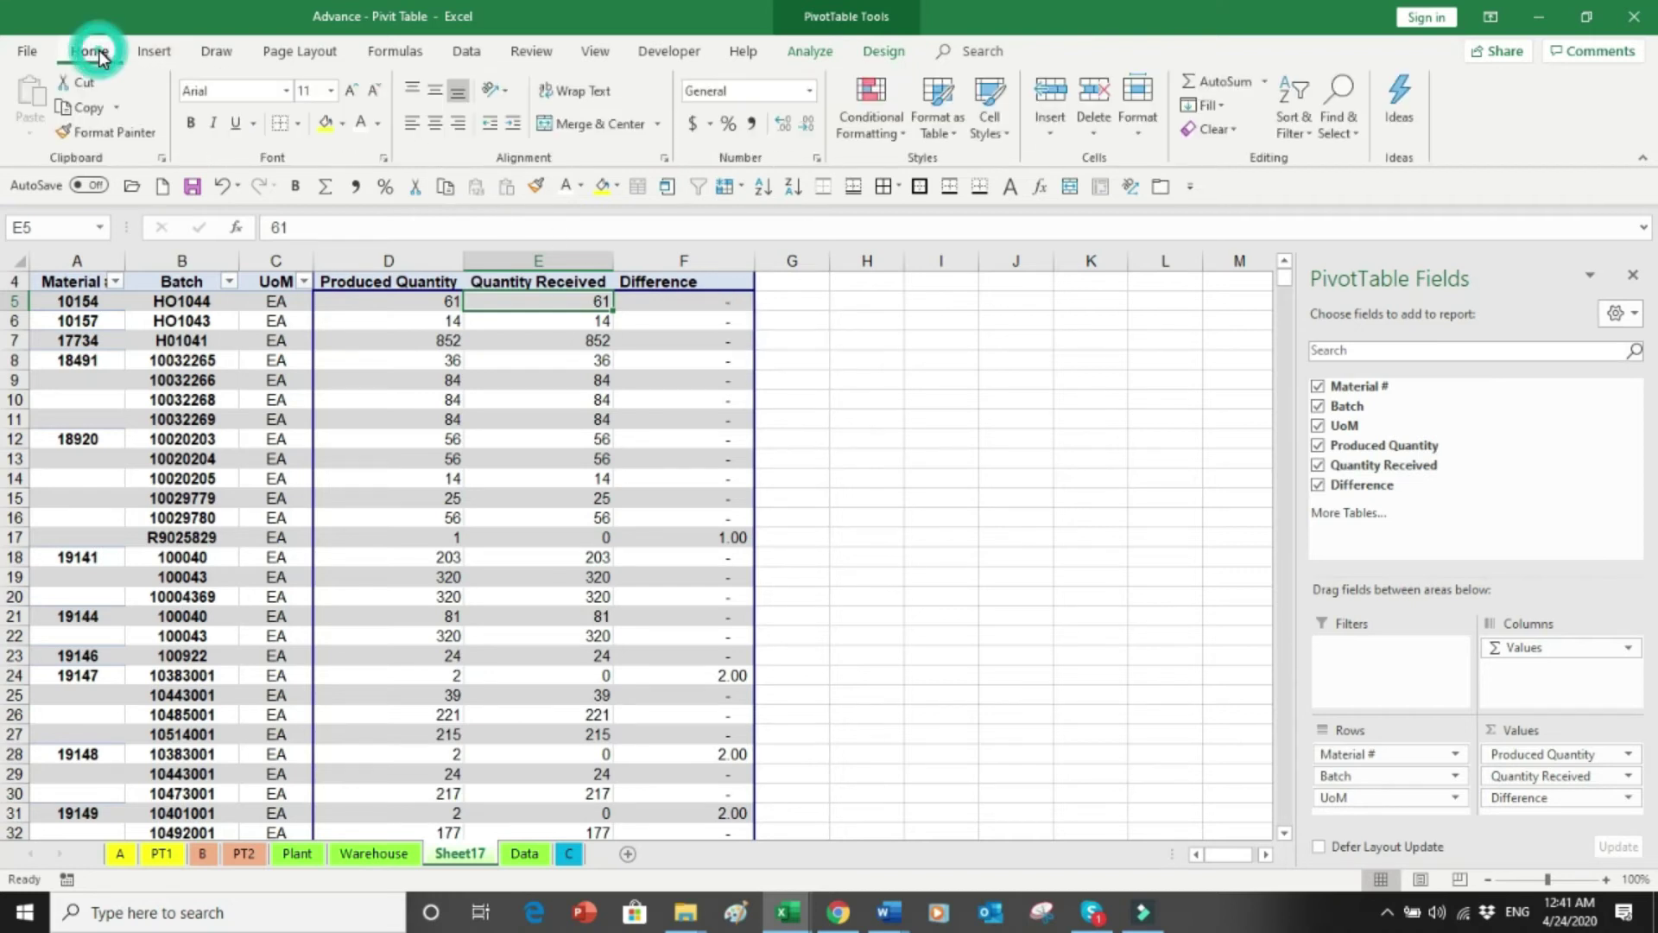
pyautogui.click(467, 51)
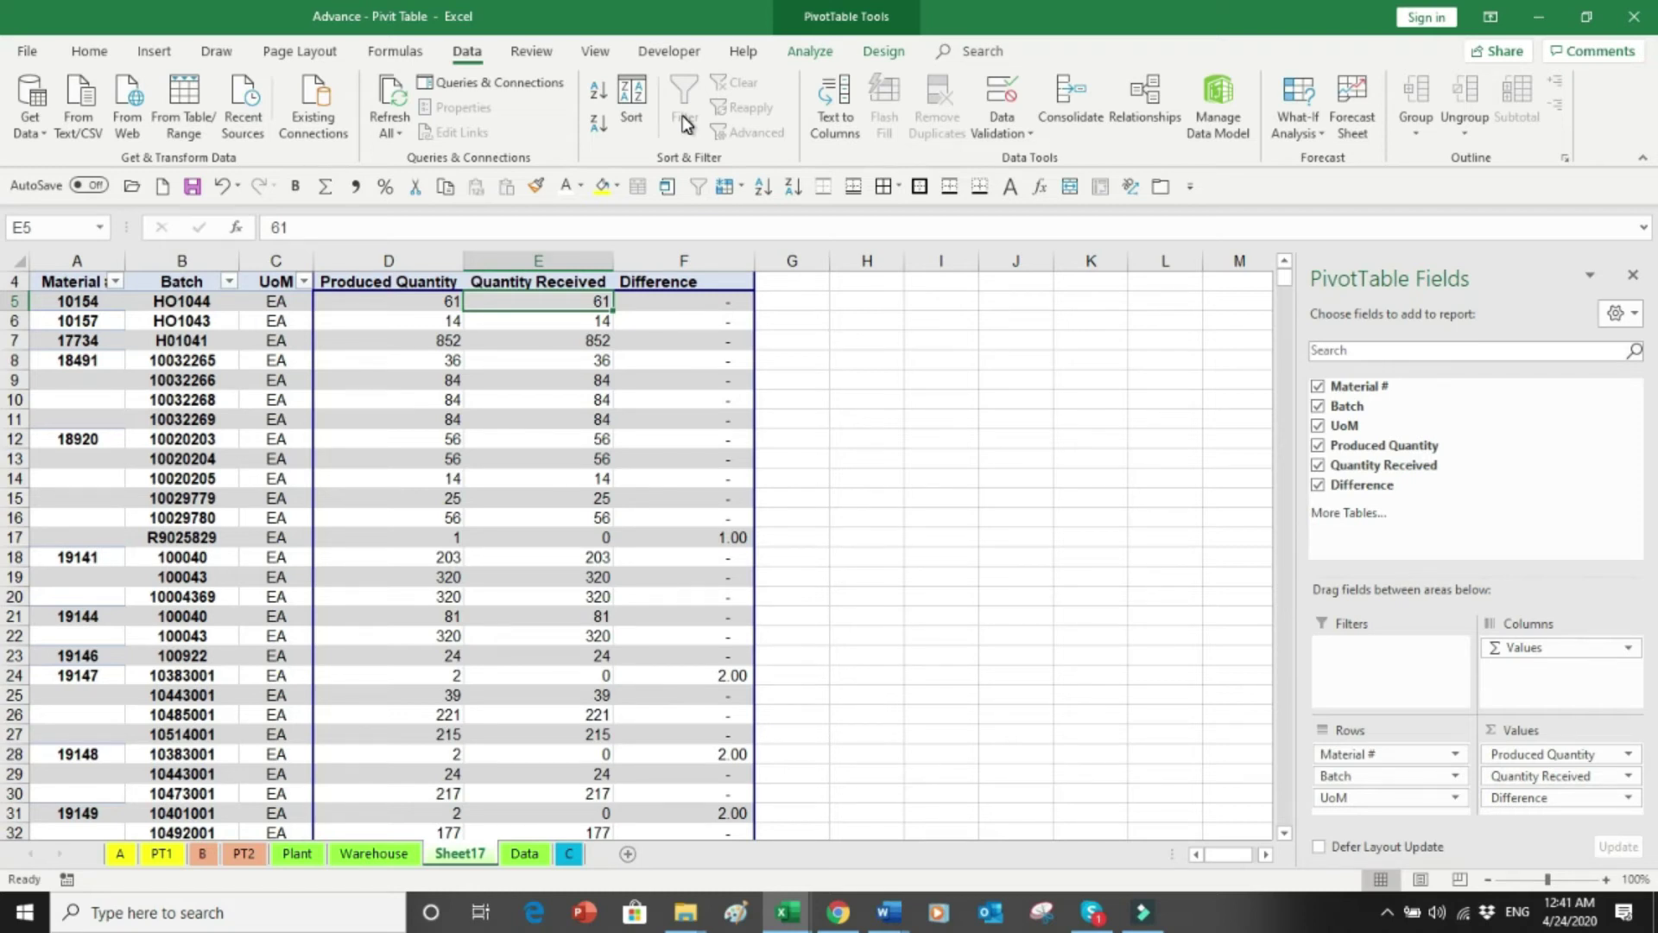
# Step: Turn on header filters and exclude zero Difference rows, leaving 92 of 2155 records
pyautogui.press('Right')
pyautogui.press('Right')
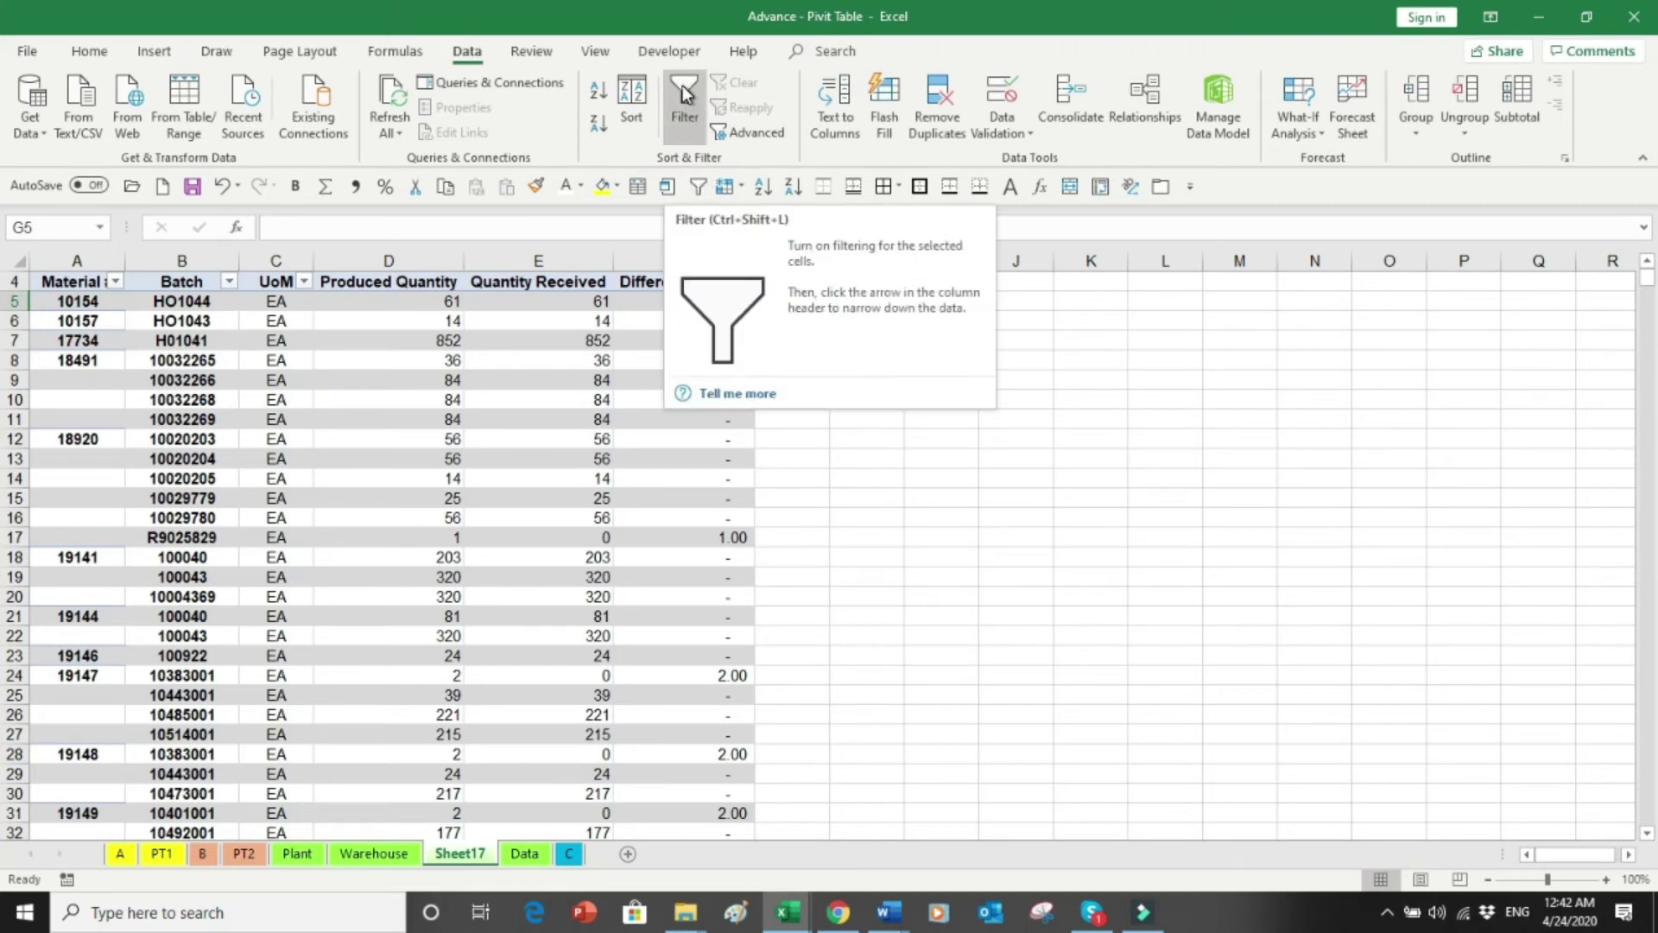
pyautogui.click(685, 94)
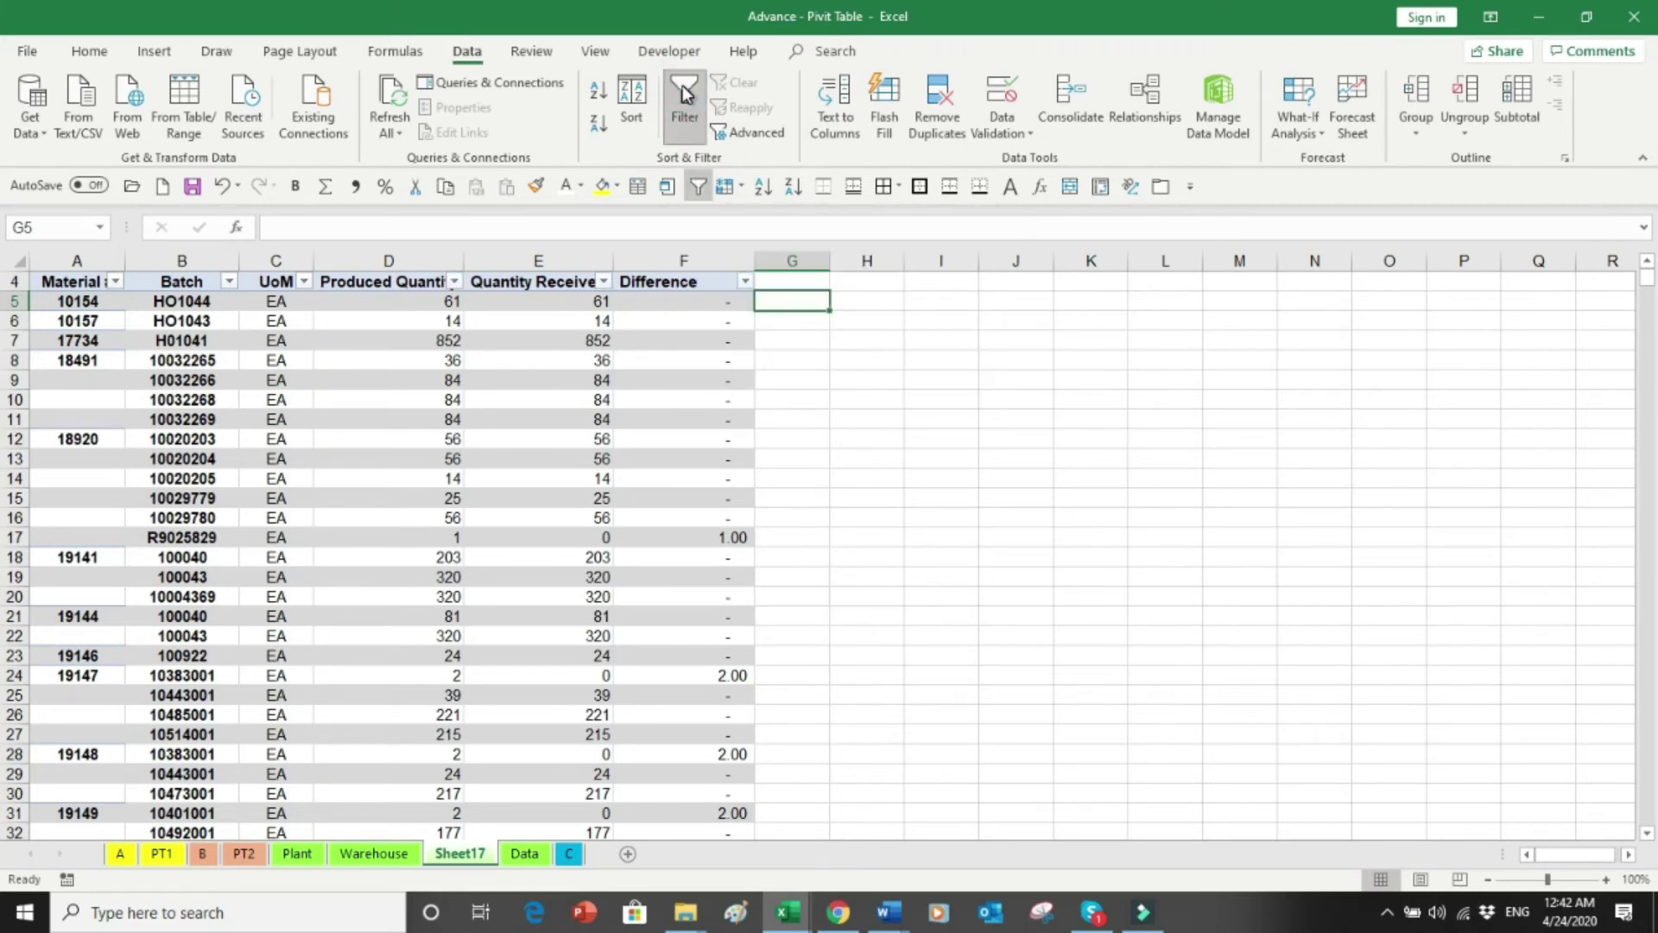
pyautogui.click(744, 282)
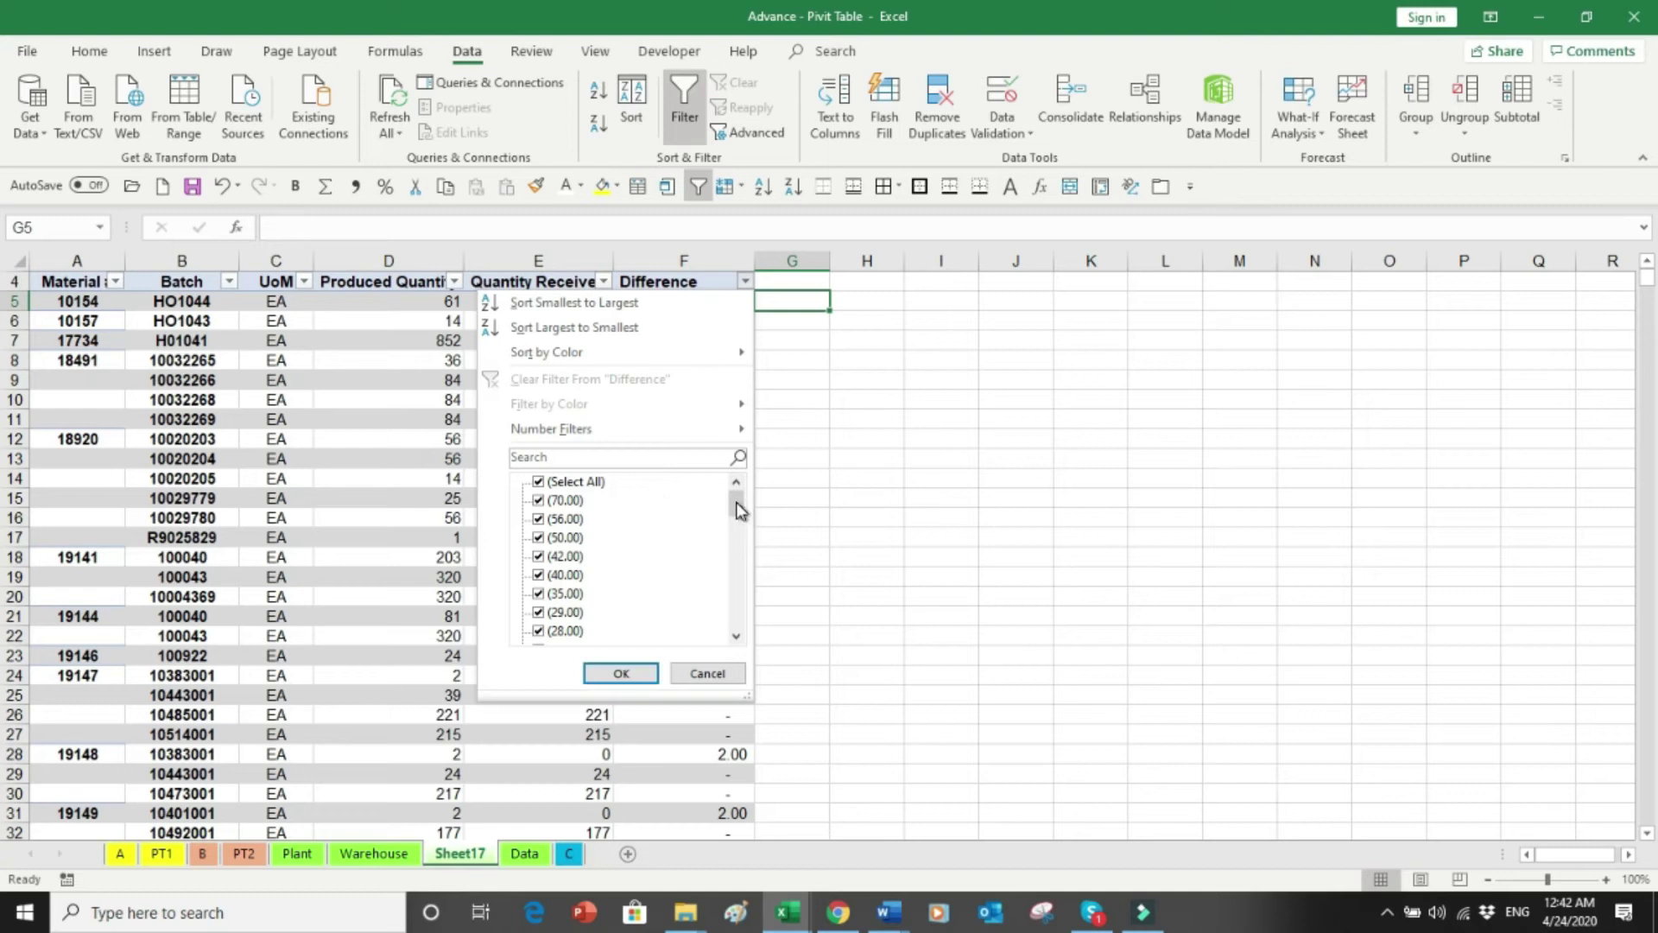
pyautogui.moveTo(735, 502); pyautogui.dragTo(737, 557)
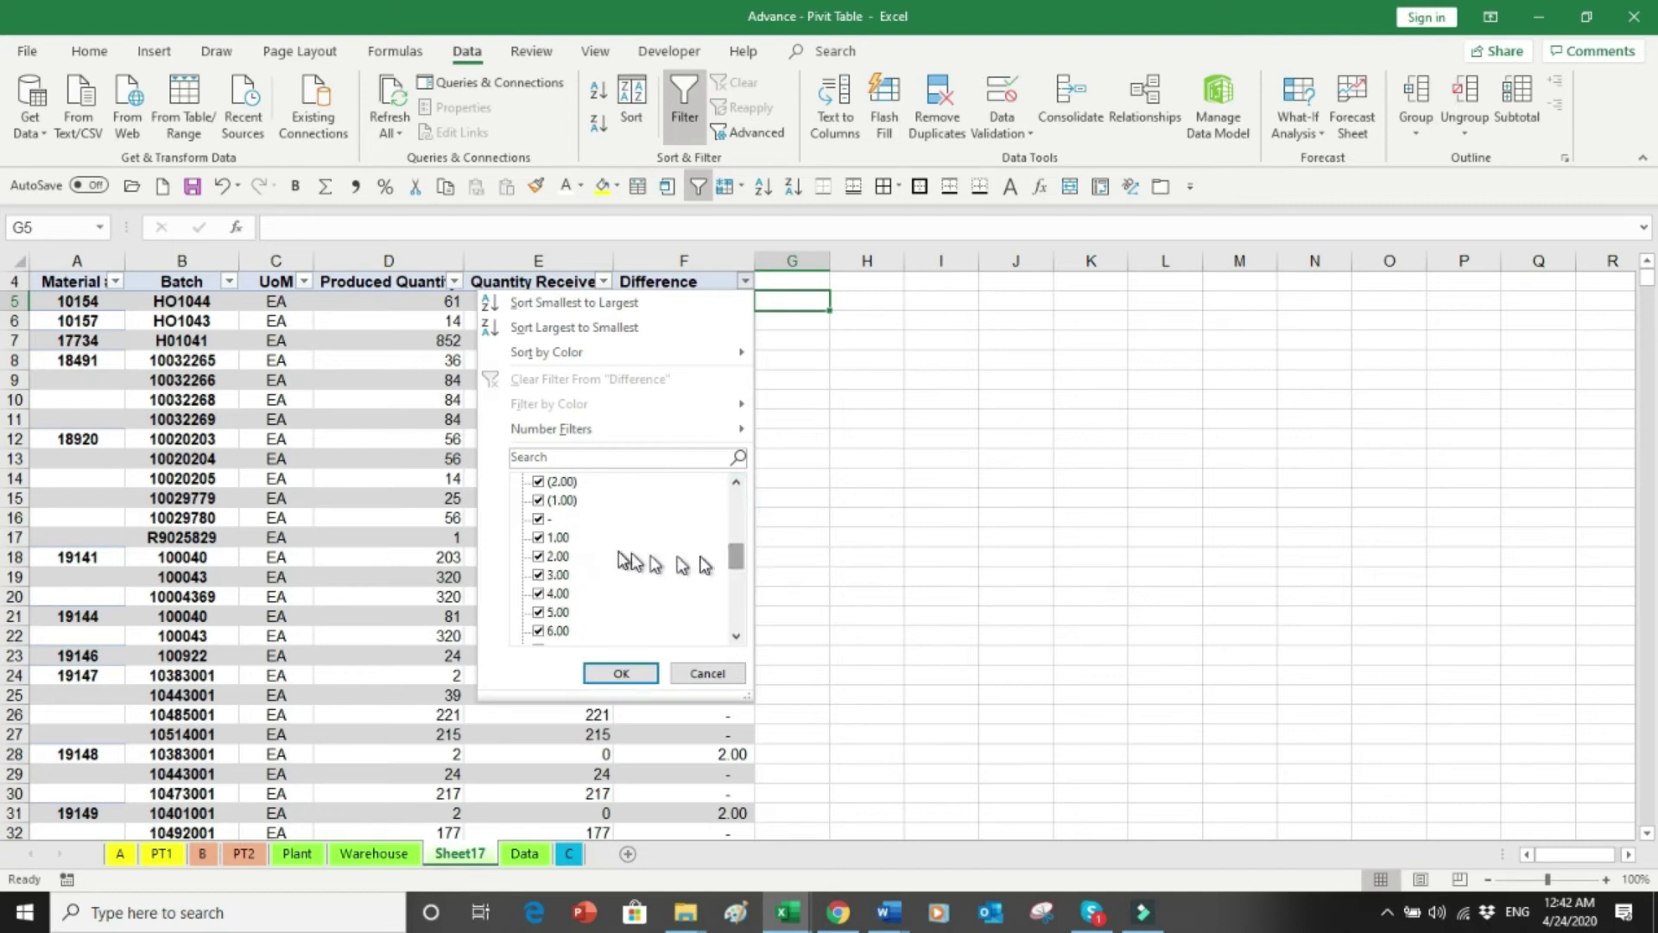
pyautogui.click(538, 518)
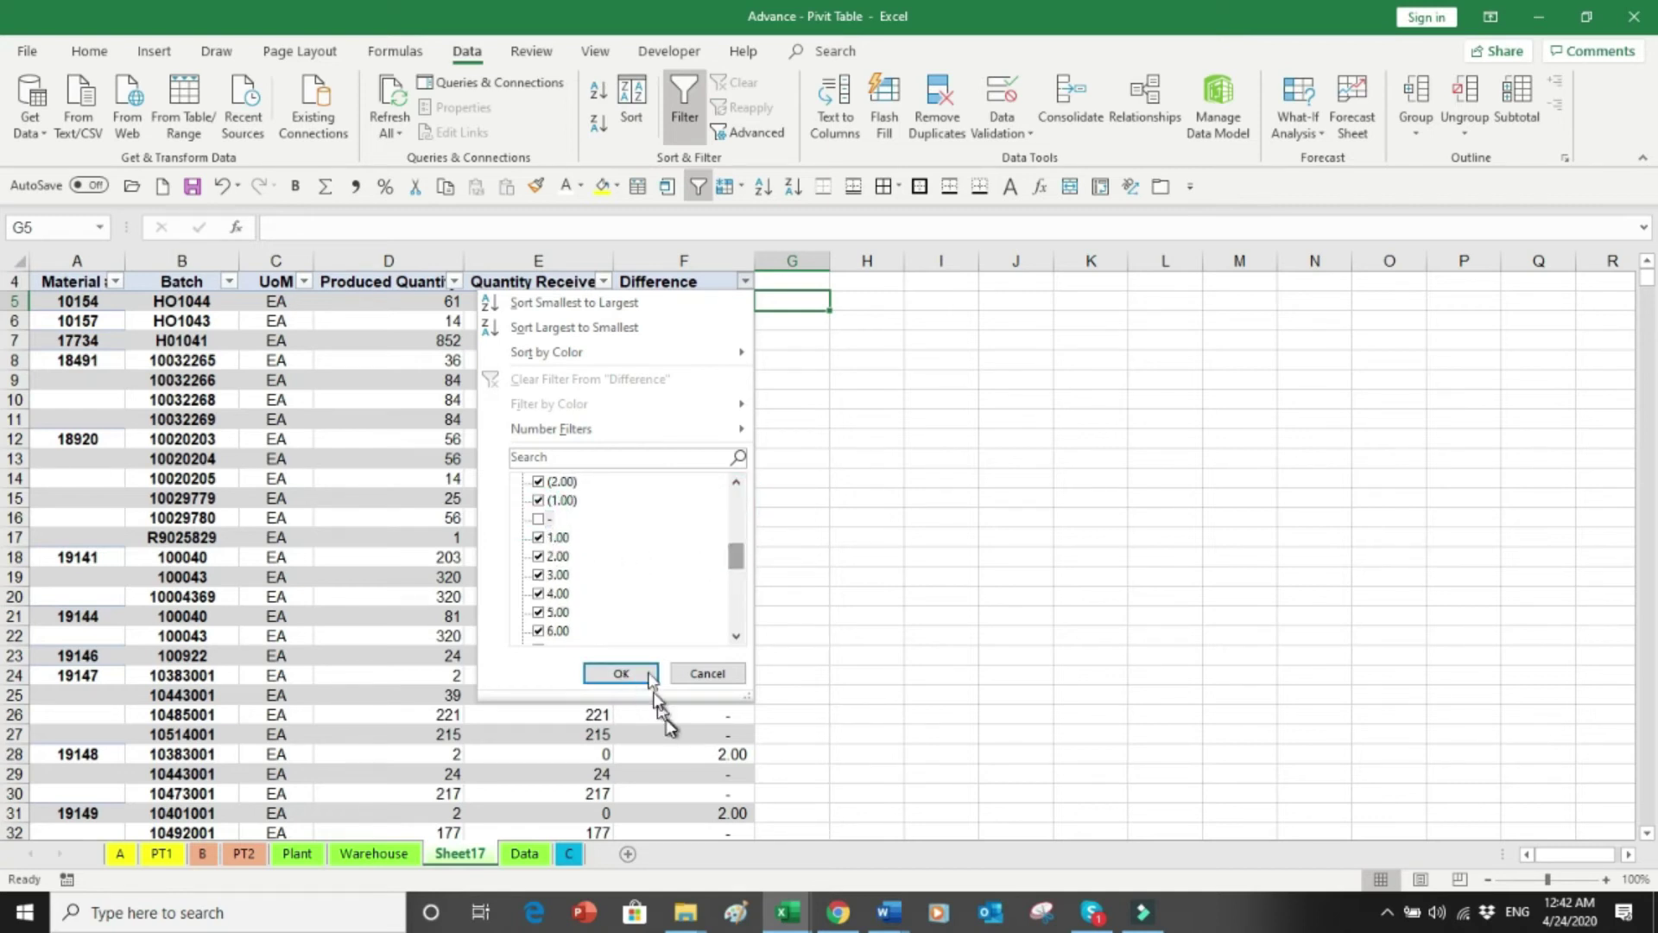
pyautogui.click(646, 672)
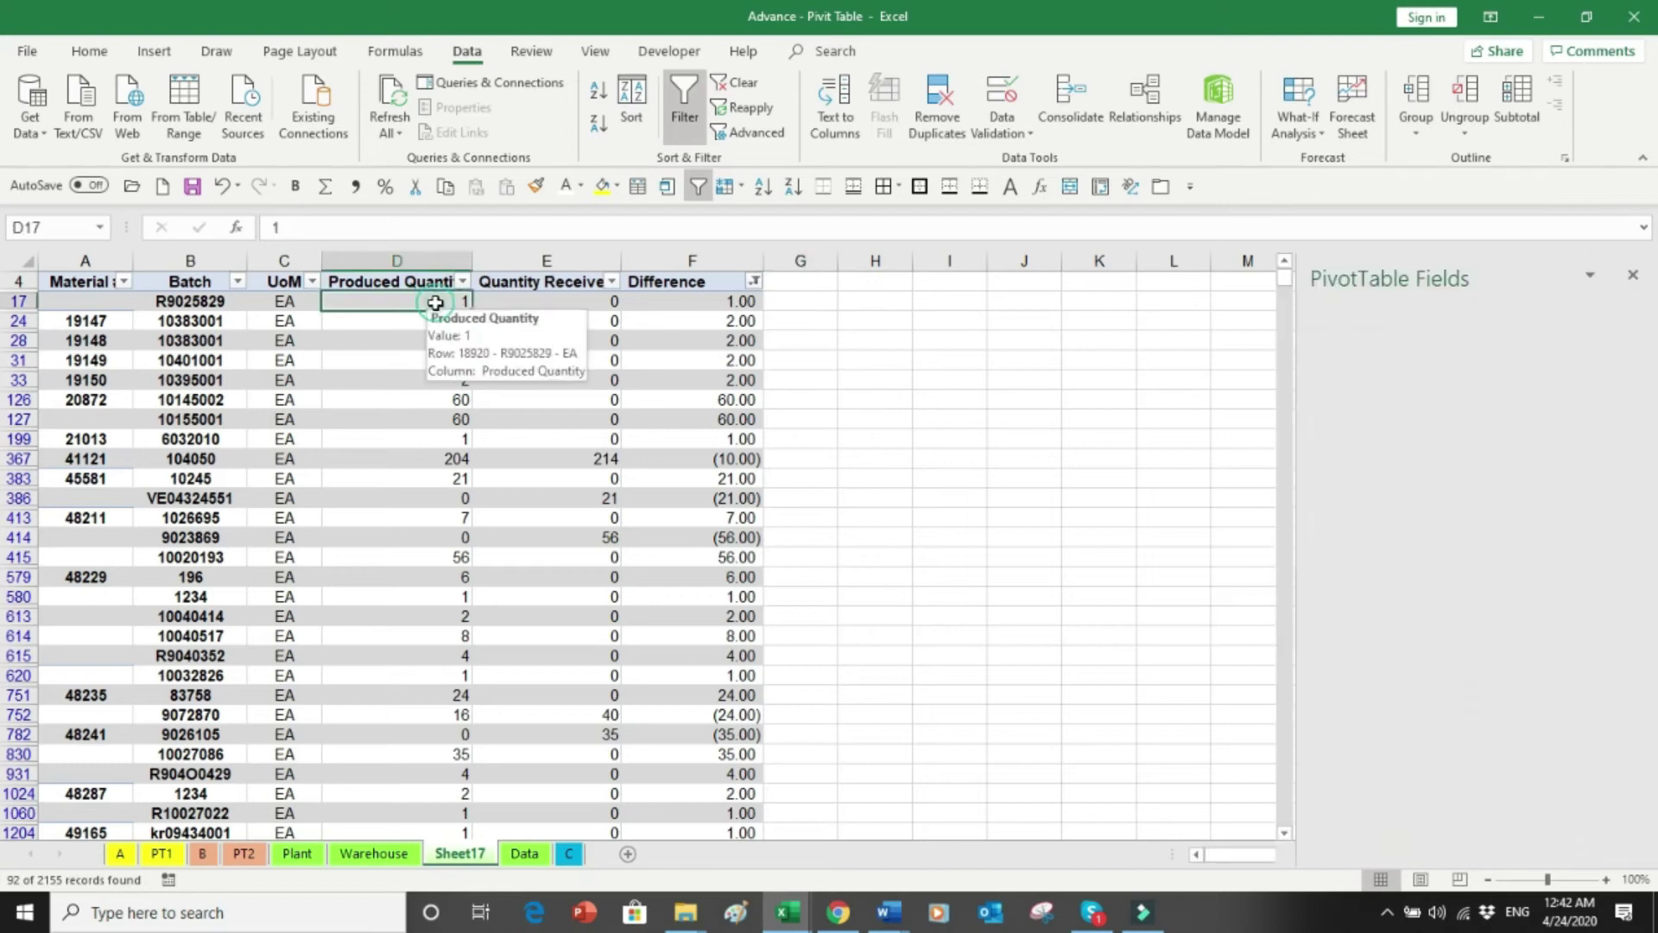
pyautogui.click(537, 300)
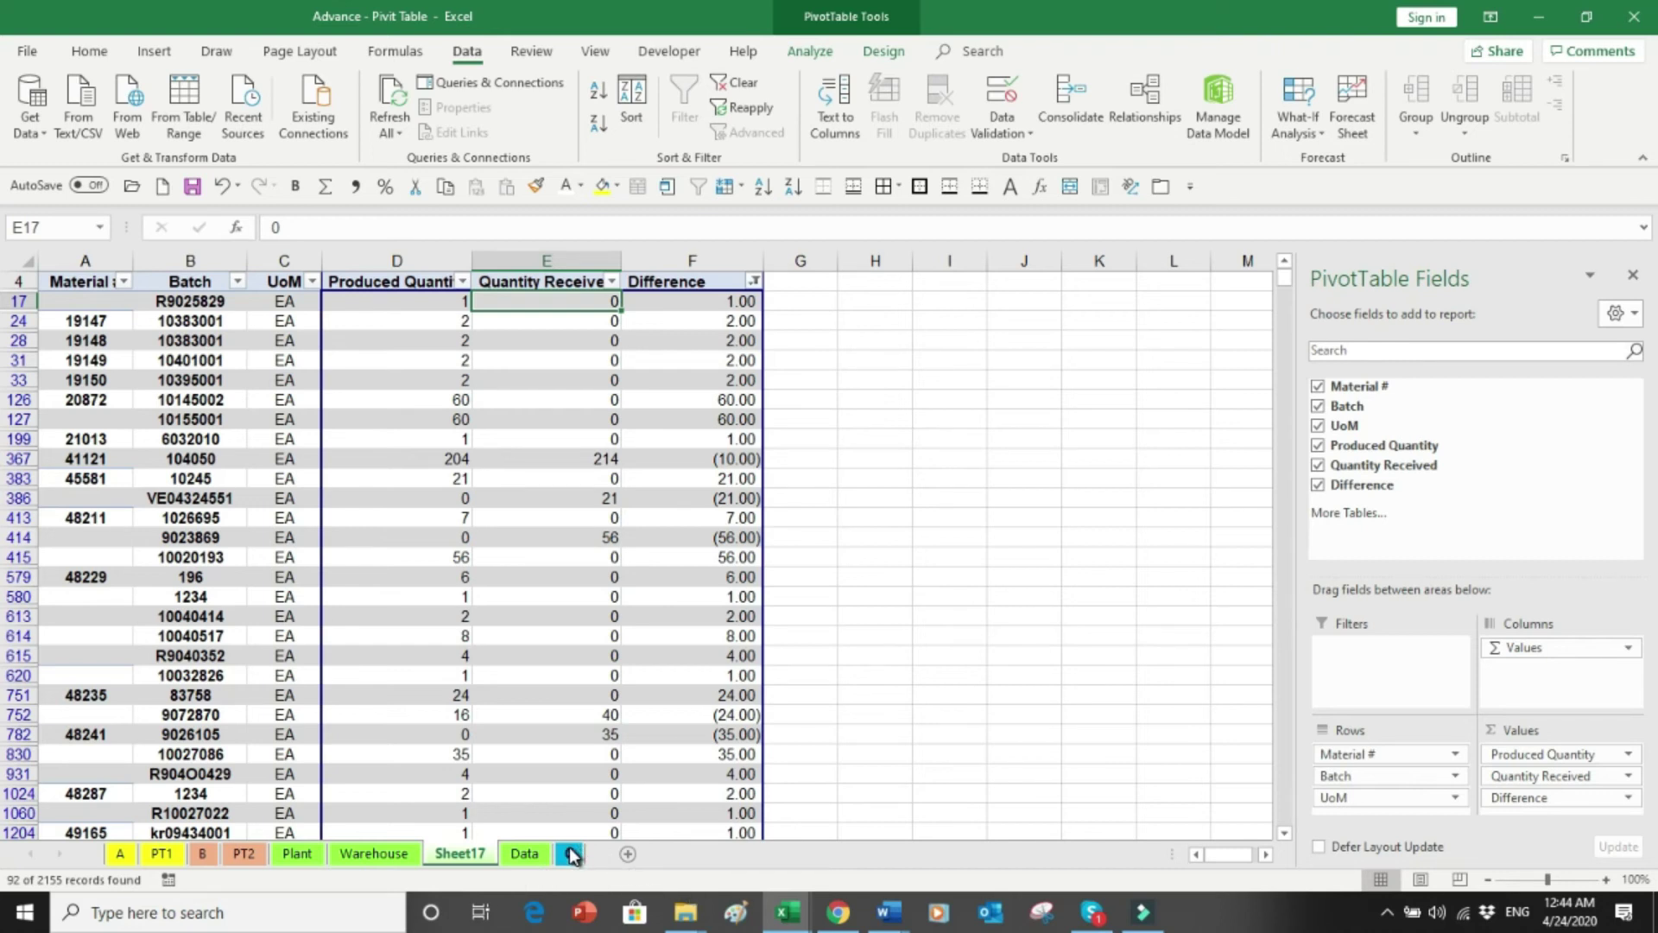
# Step: Switch to sheet C and select the Date, Sales Person, SKU and Sales entries to review them
pyautogui.click(571, 855)
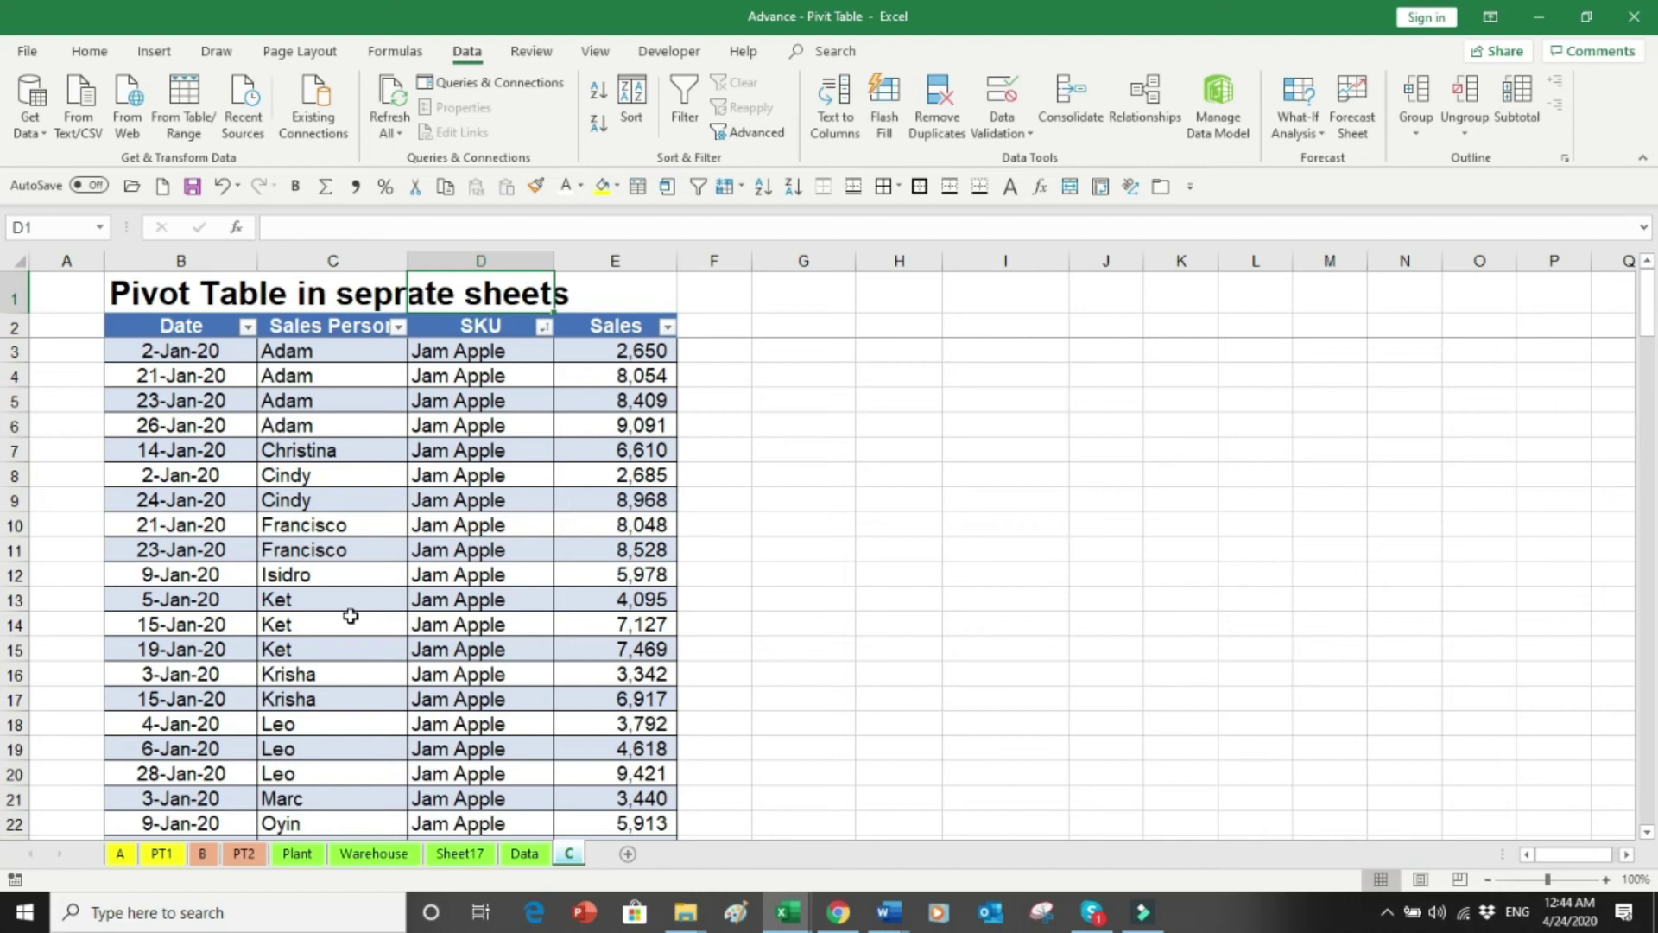
pyautogui.click(196, 378)
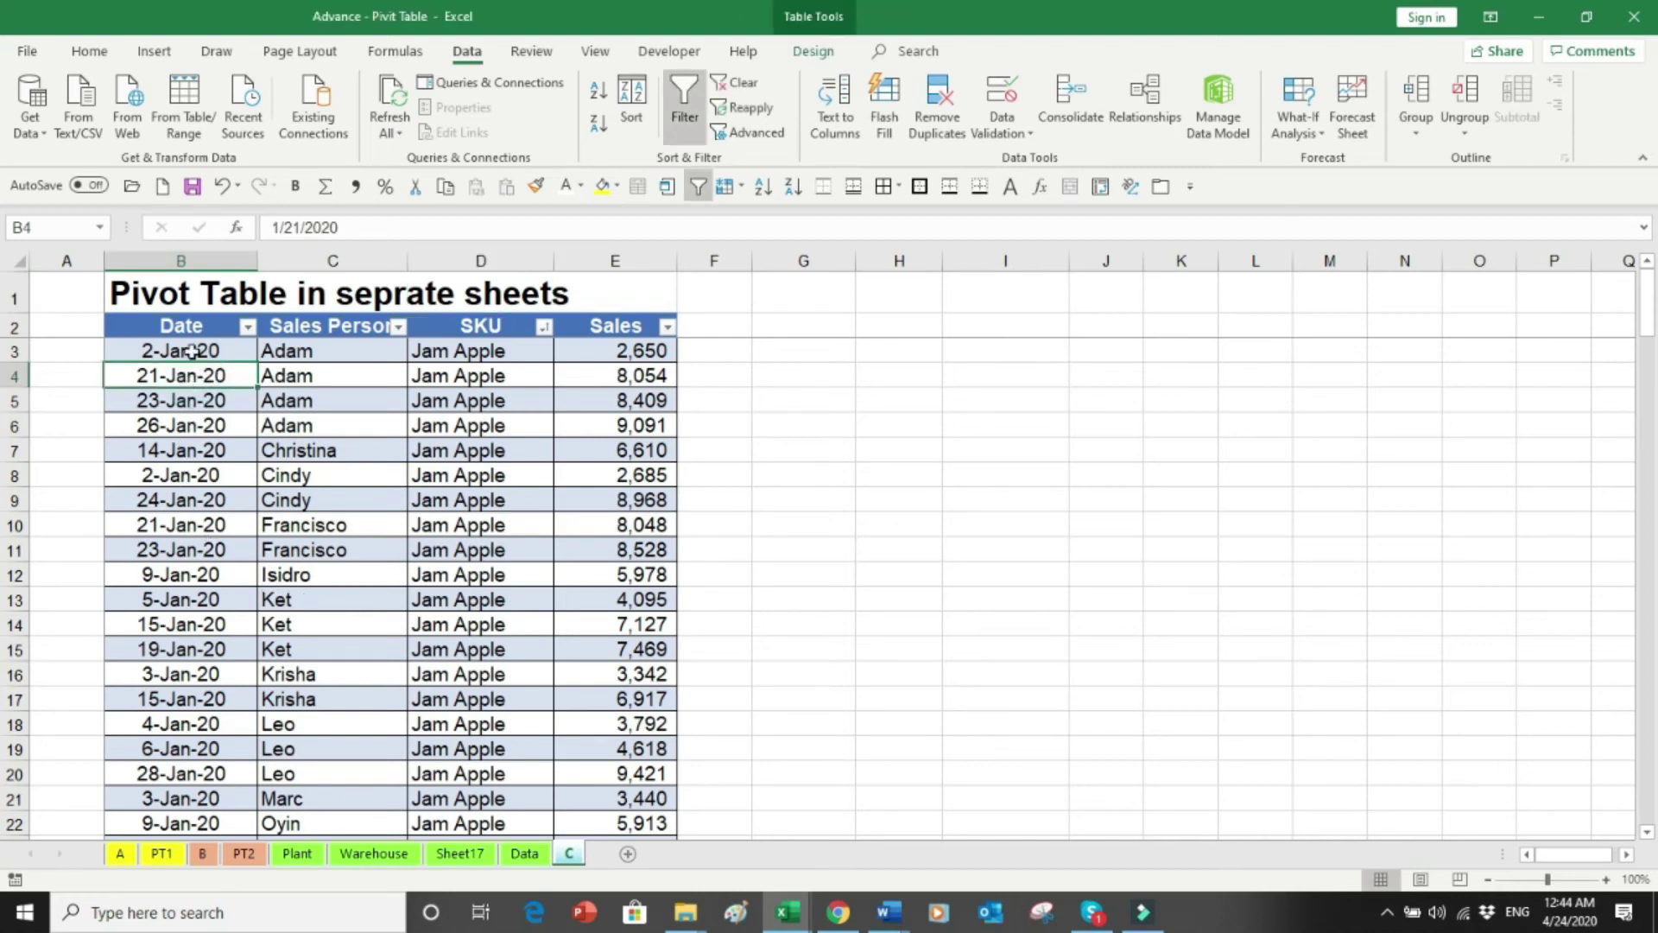
pyautogui.click(192, 351)
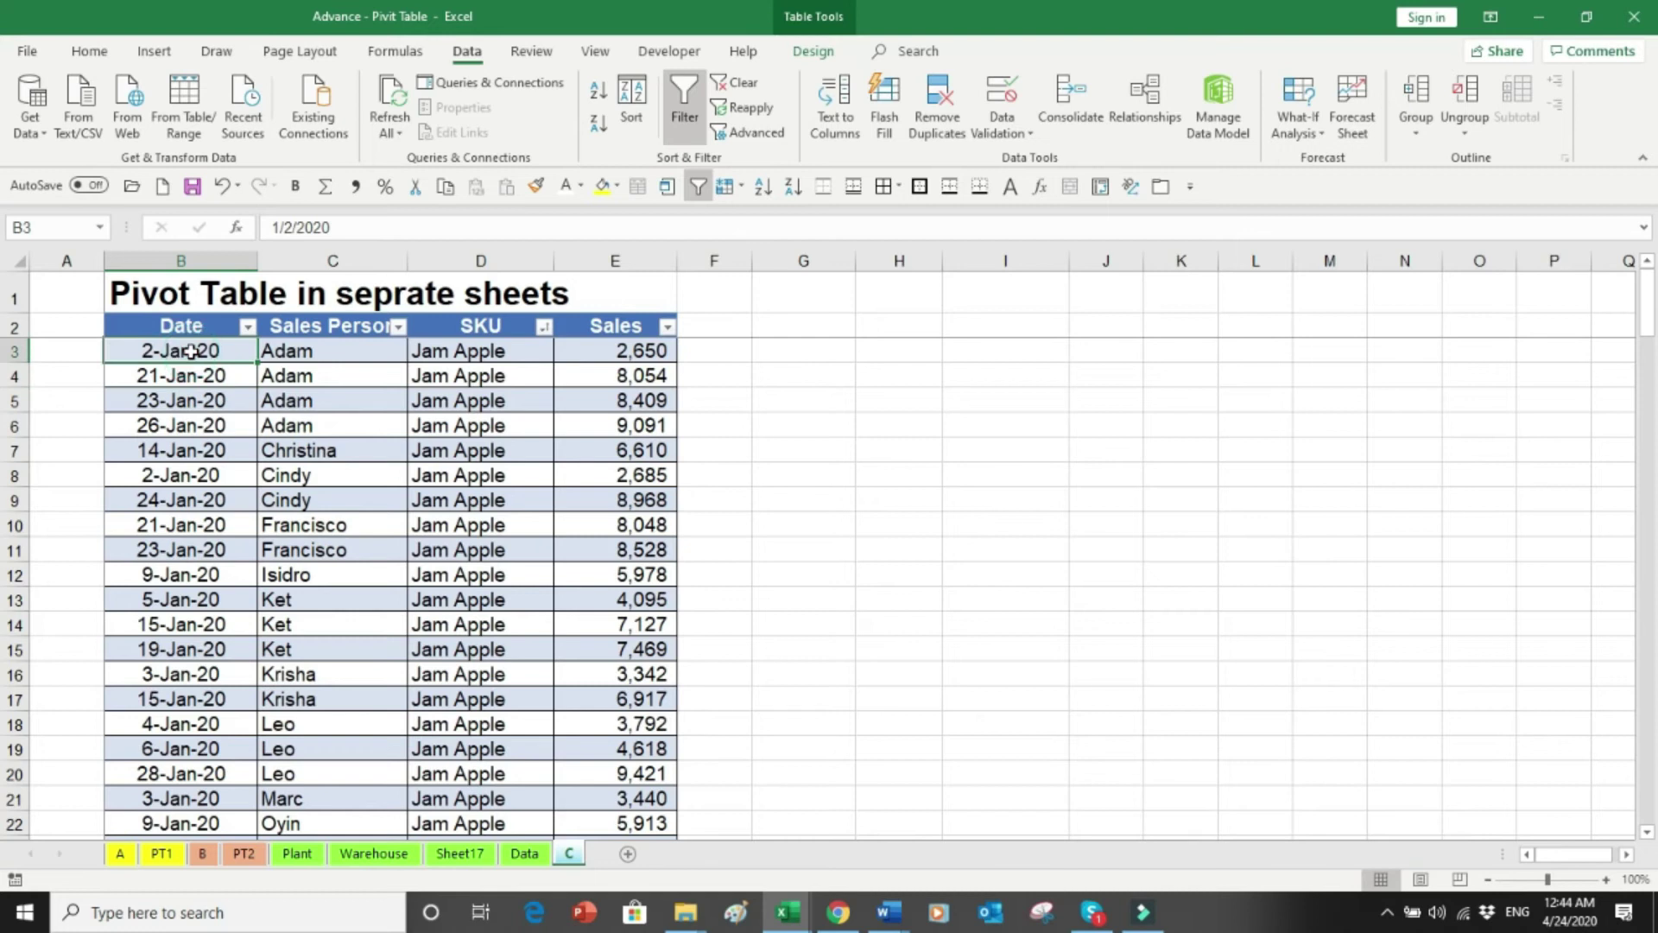
pyautogui.moveTo(191, 351); pyautogui.dragTo(185, 499)
pyautogui.click(316, 365)
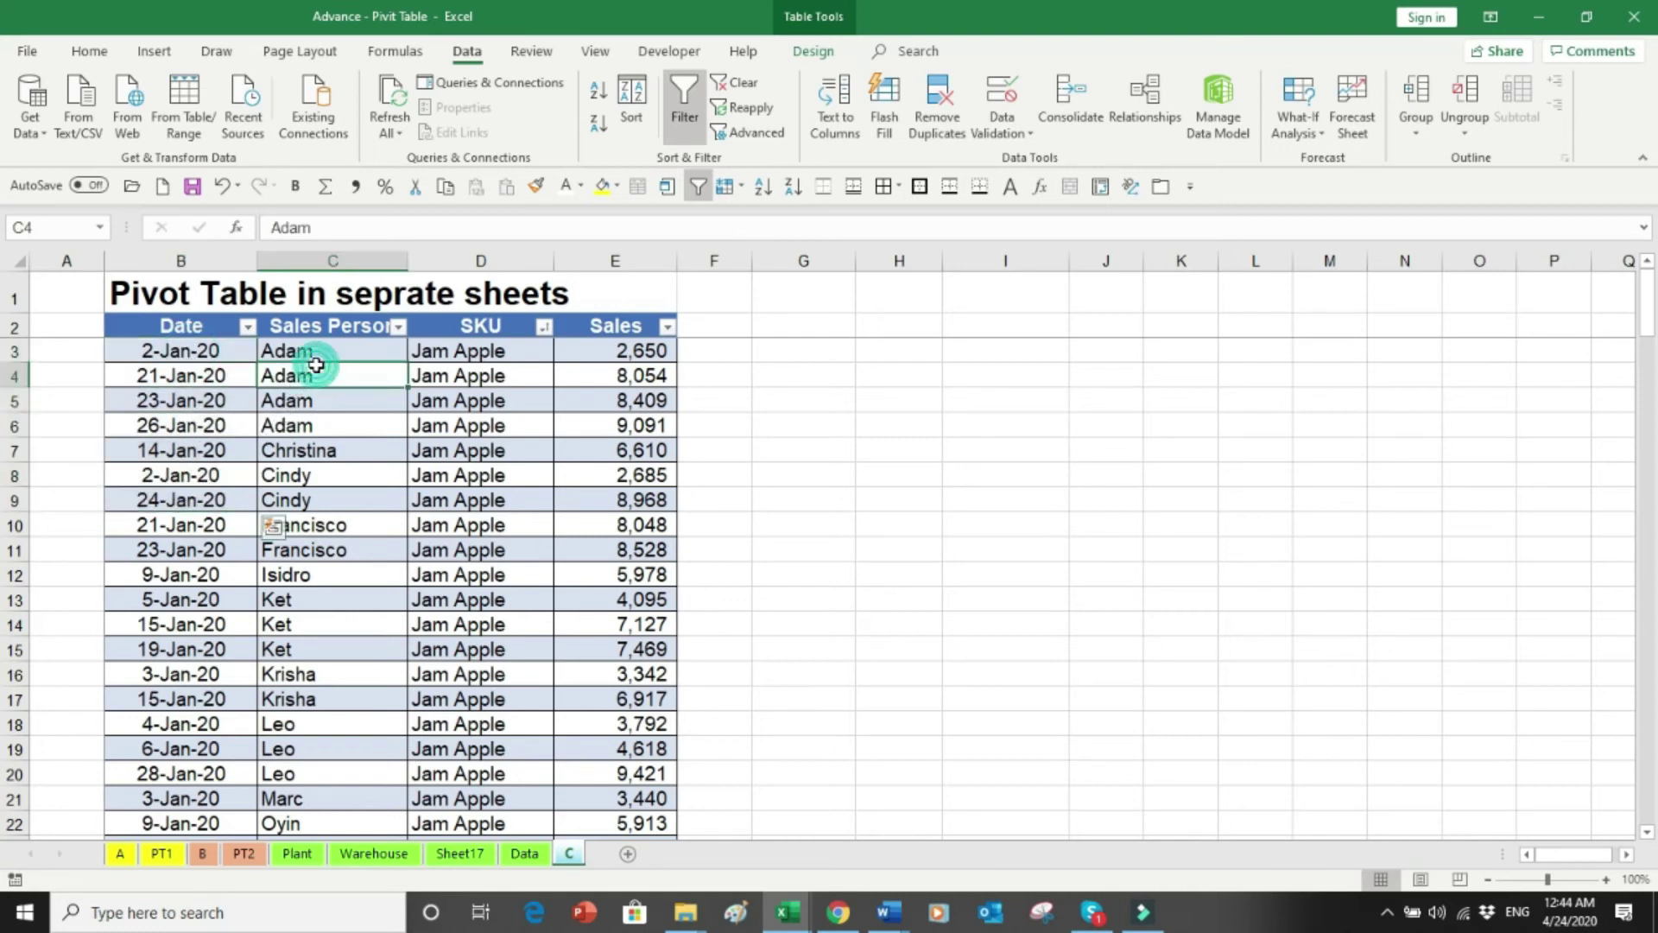
pyautogui.moveTo(316, 365); pyautogui.dragTo(302, 622)
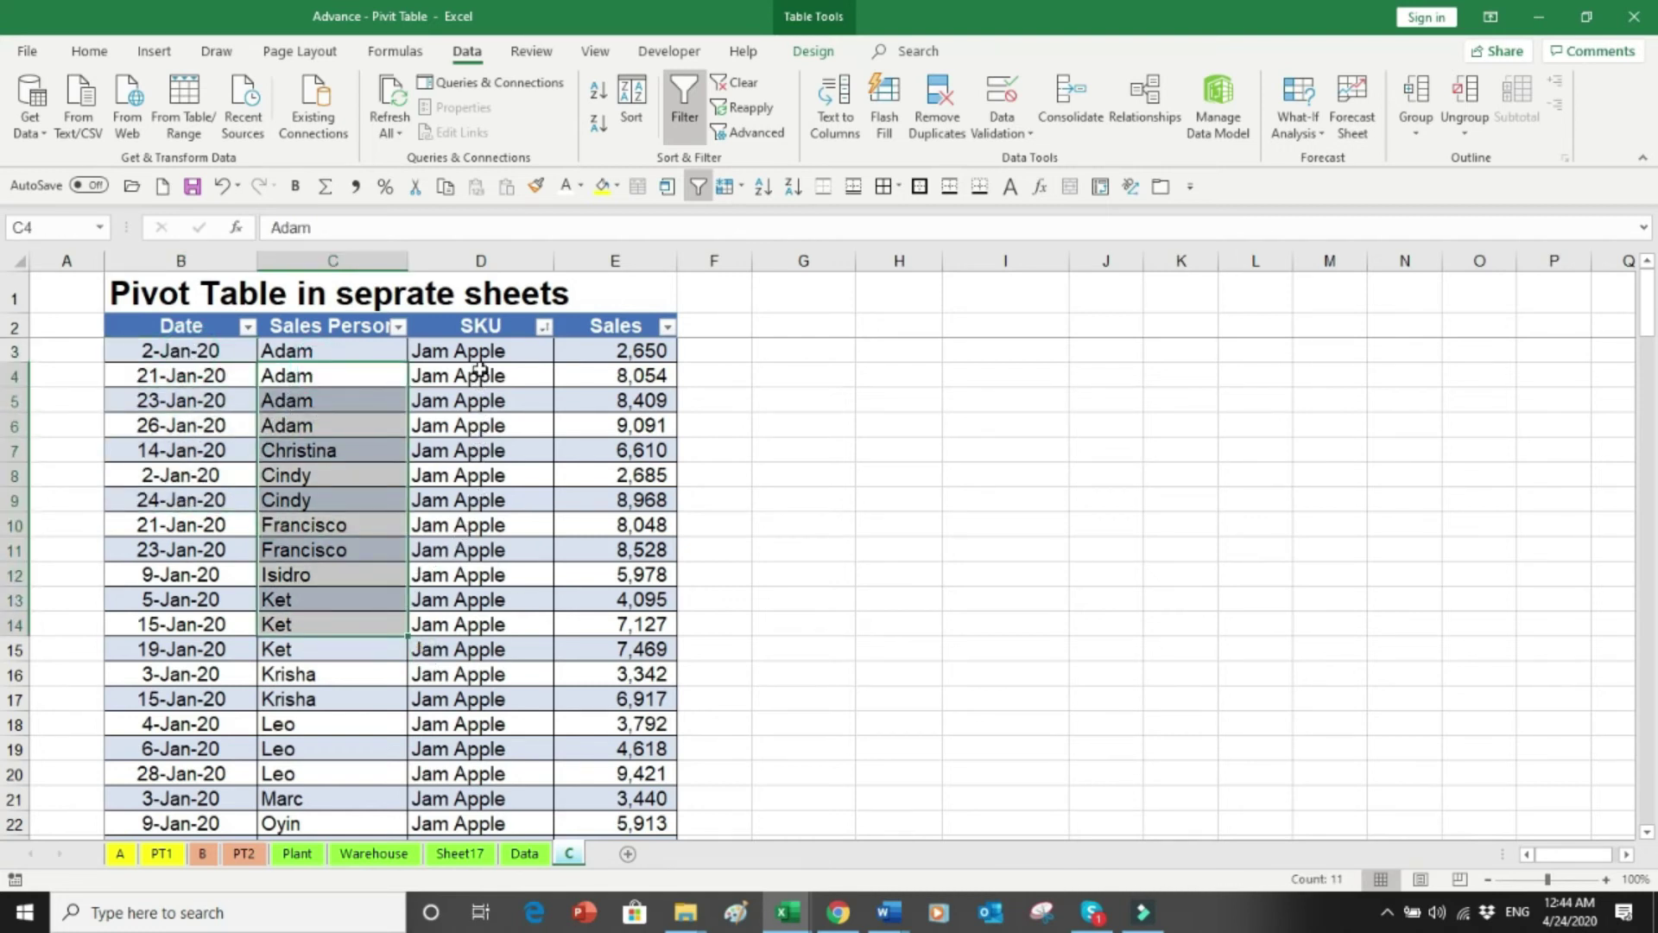
pyautogui.moveTo(479, 370); pyautogui.dragTo(478, 673)
pyautogui.moveTo(613, 450); pyautogui.dragTo(621, 527)
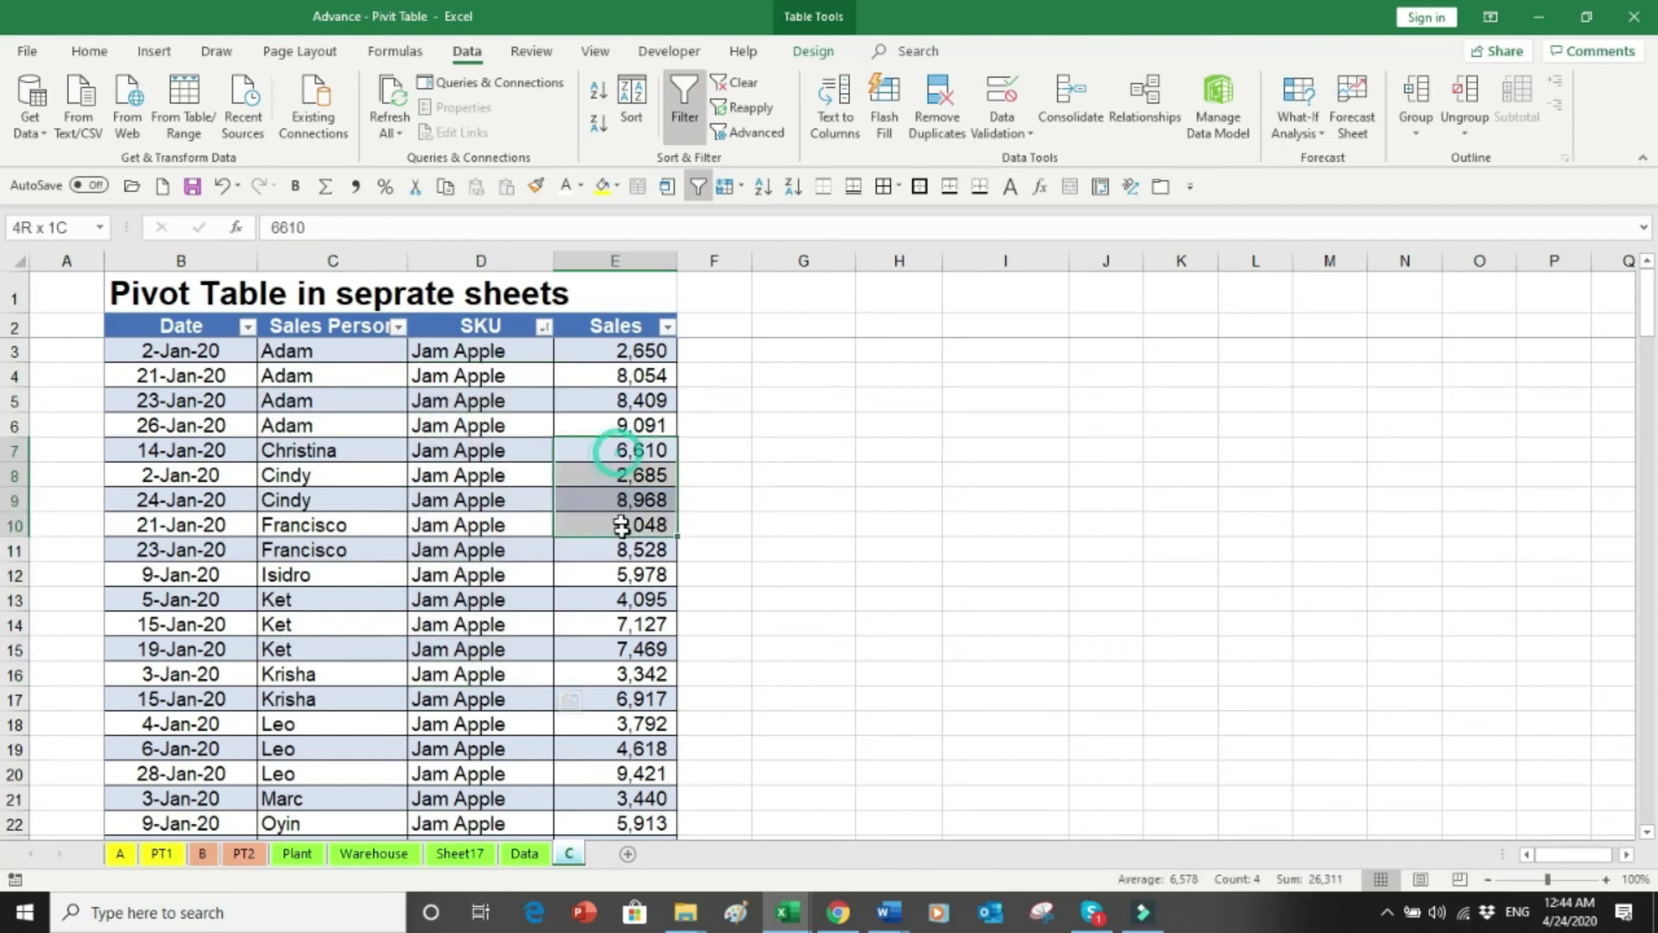
# Step: Jump to the bottom of the SKU column and back to the first SKU entry
pyautogui.click(520, 524)
pyautogui.hotkey('ctrl', 'Down')
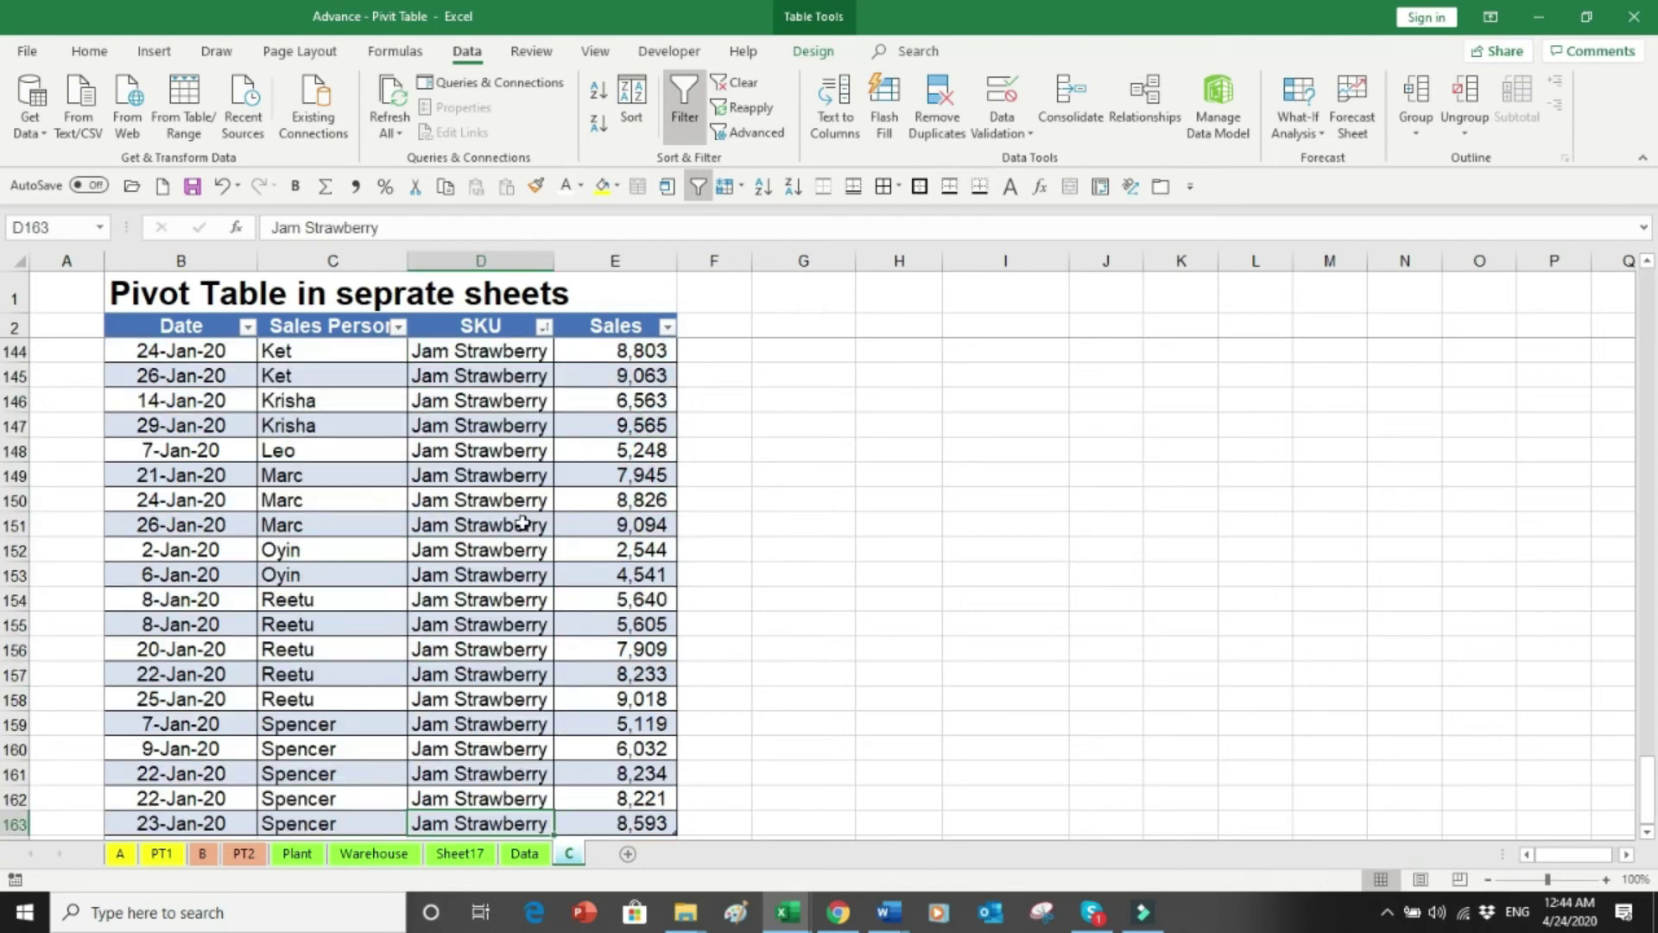
pyautogui.scroll(-1, 523, 522)
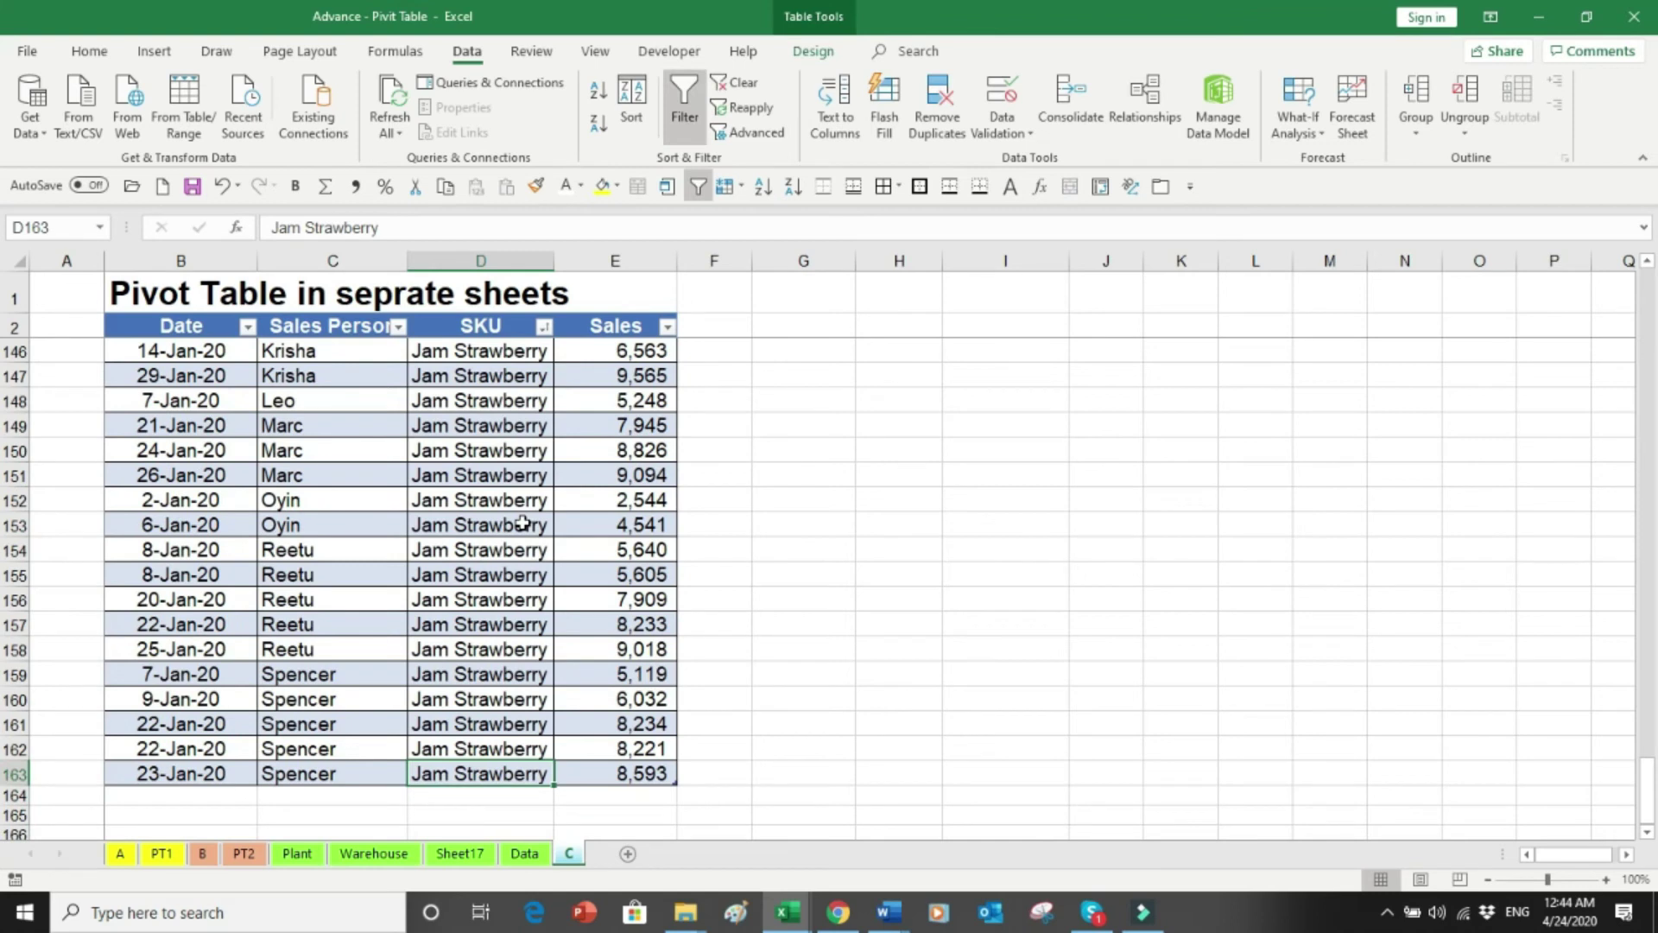
pyautogui.hotkey('ctrl', 'Up')
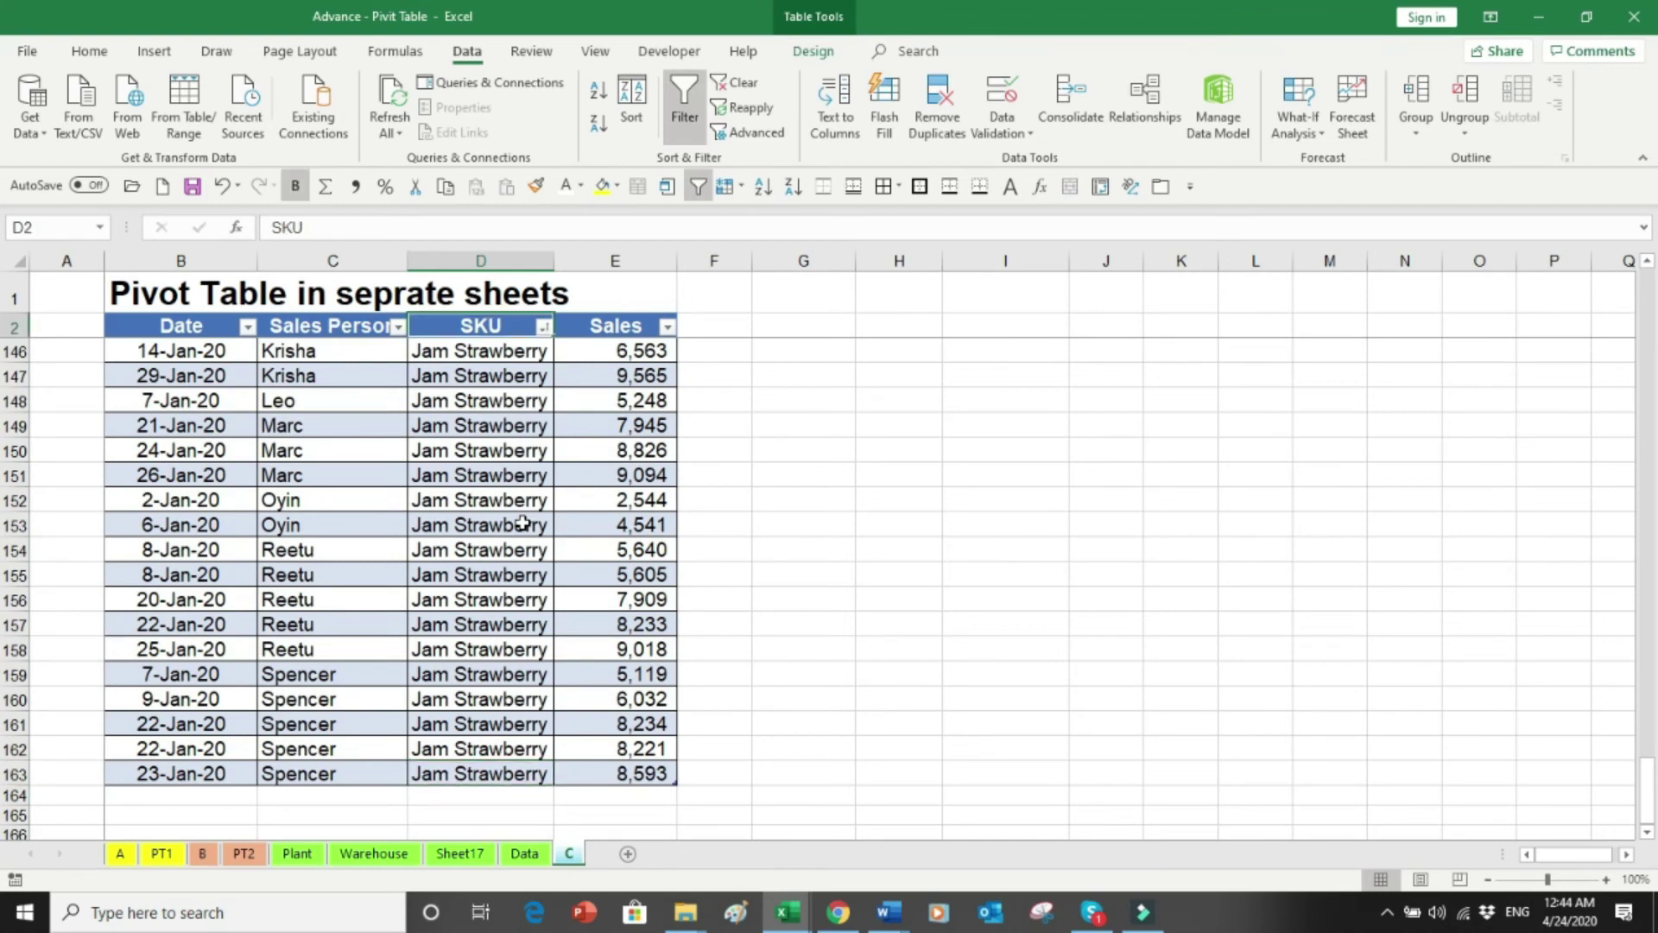
pyautogui.press('Down')
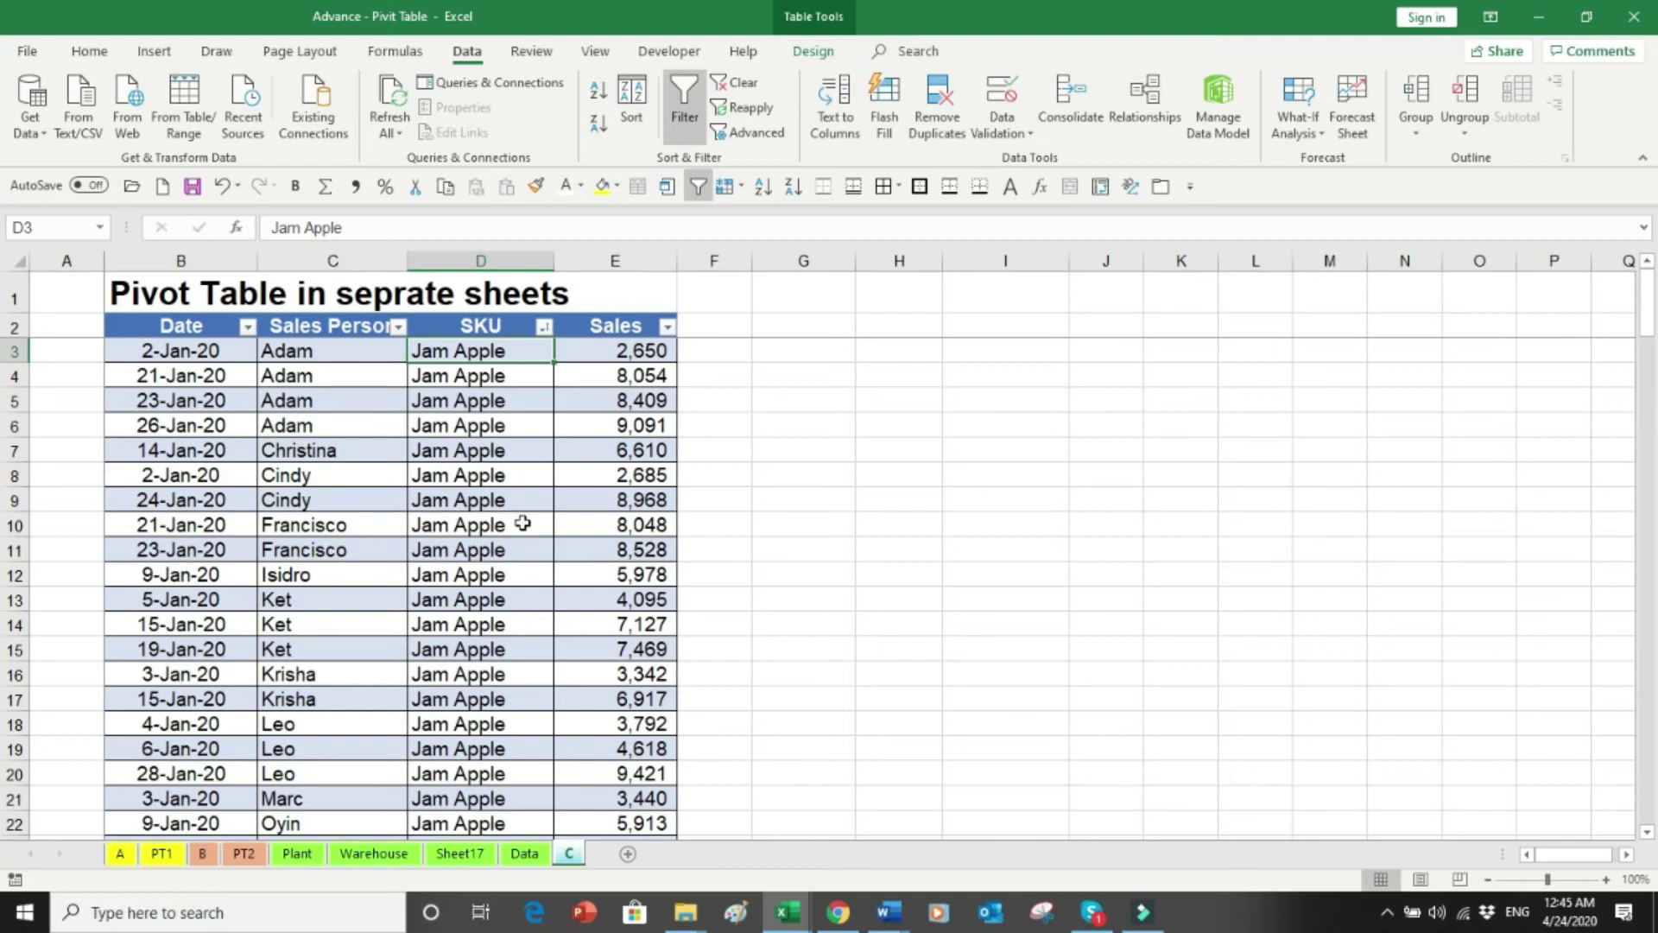
pyautogui.click(388, 400)
pyautogui.click(453, 399)
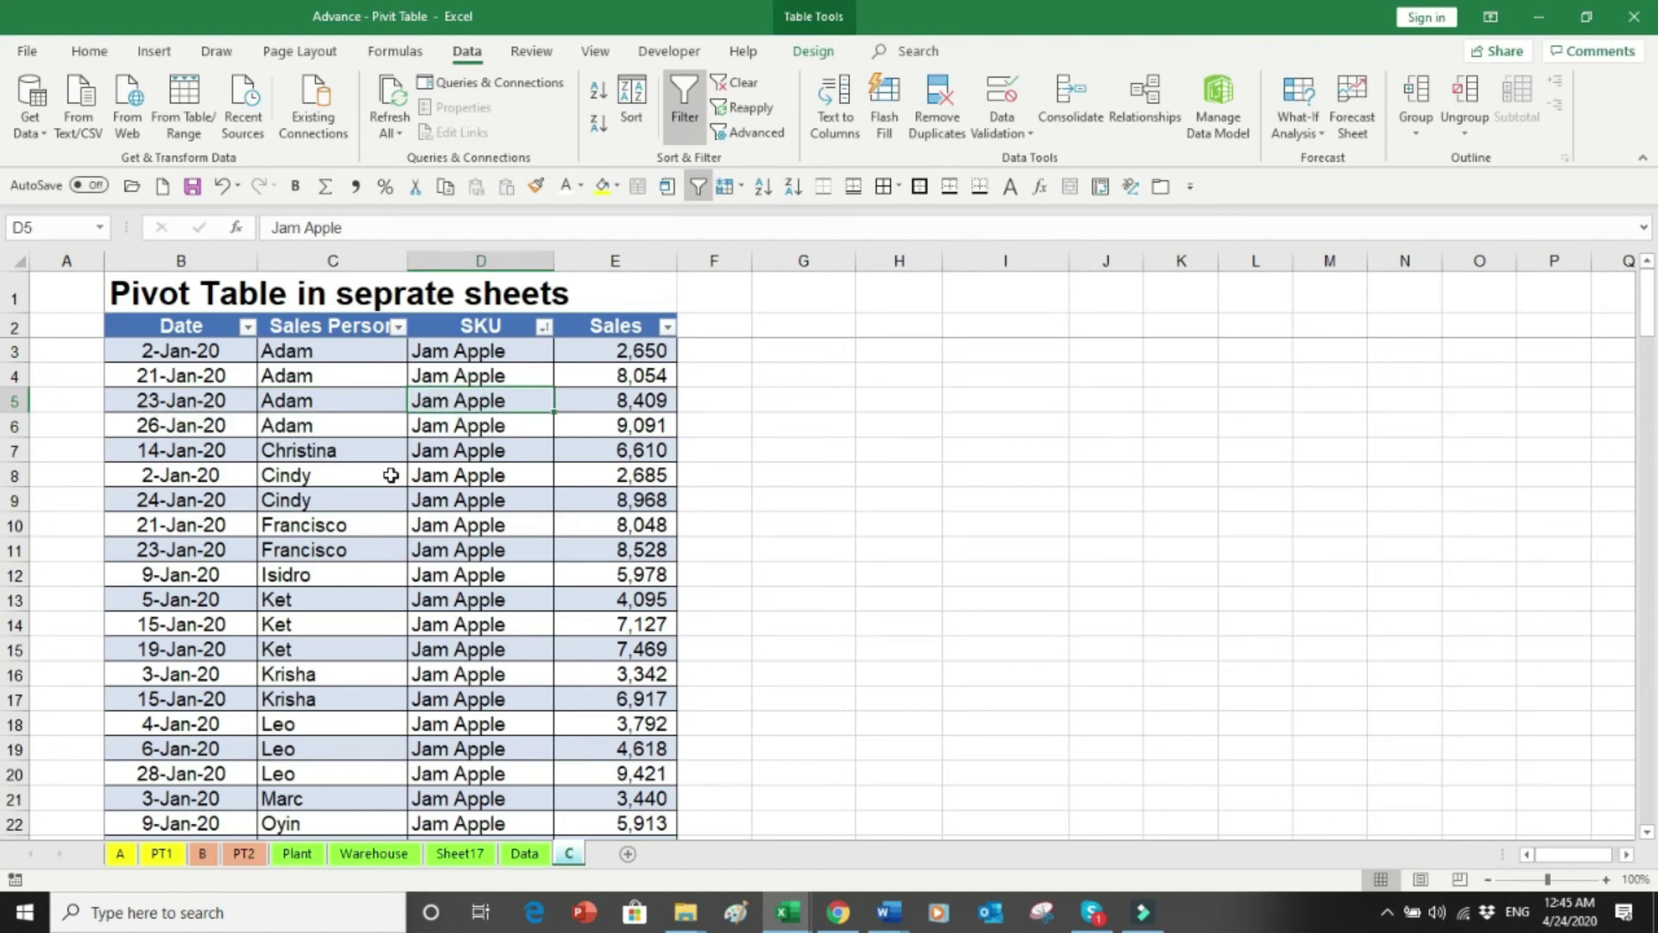
# Step: Inspect the SKU and Sales Person filter lists without changing them
pyautogui.click(545, 328)
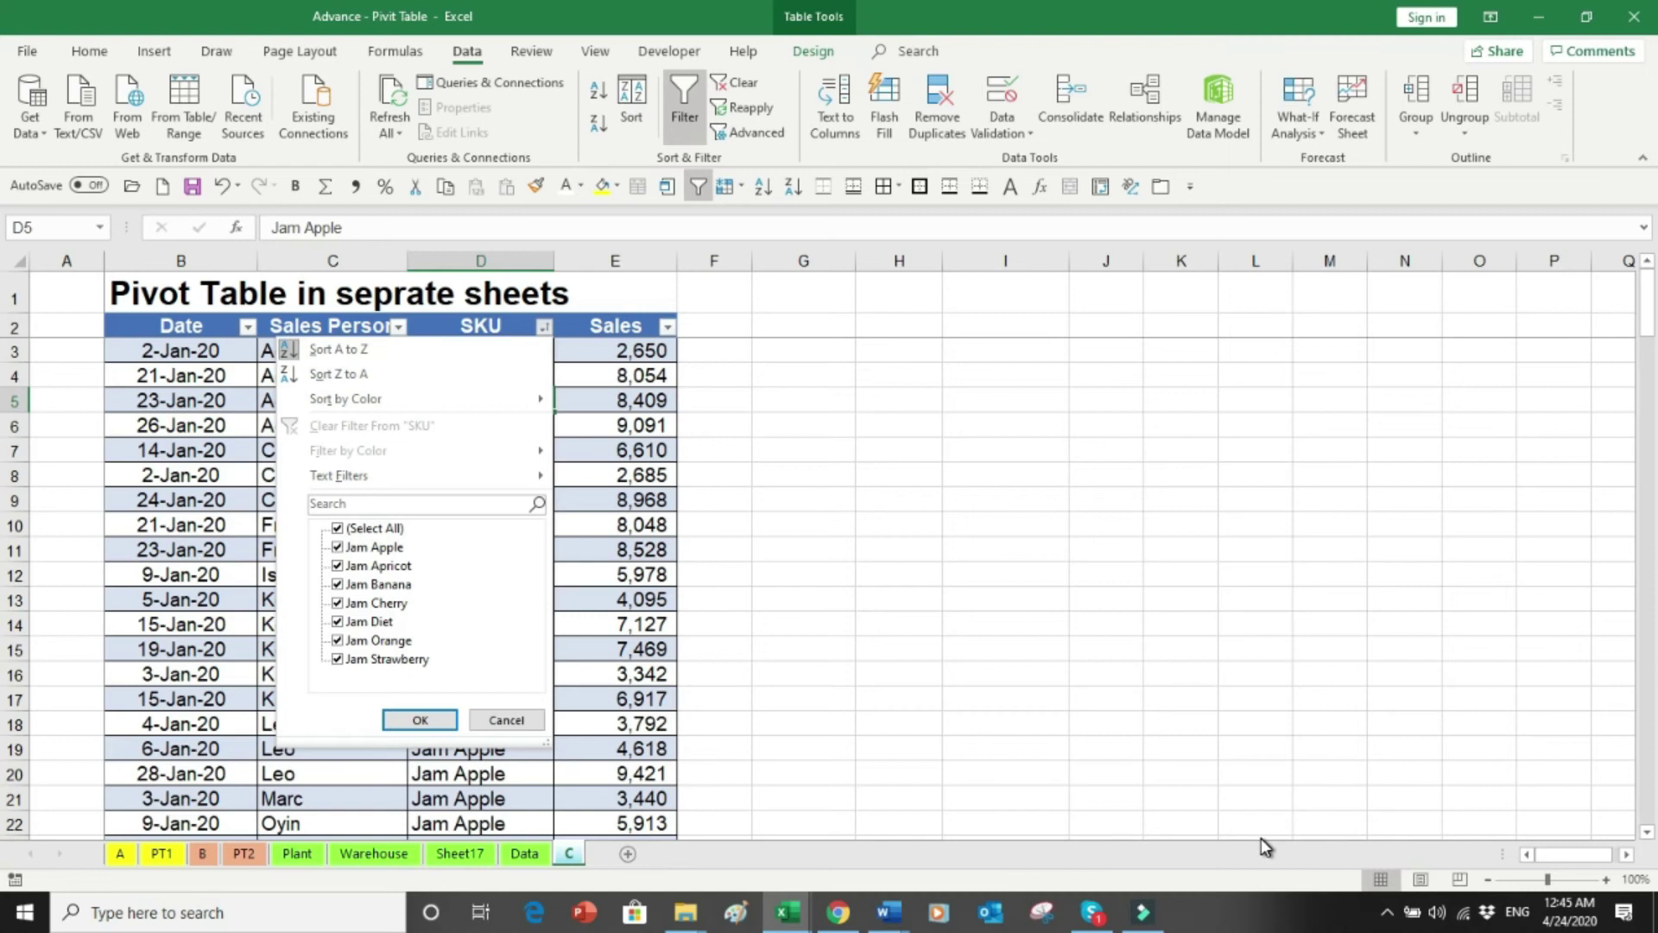
pyautogui.press('Escape')
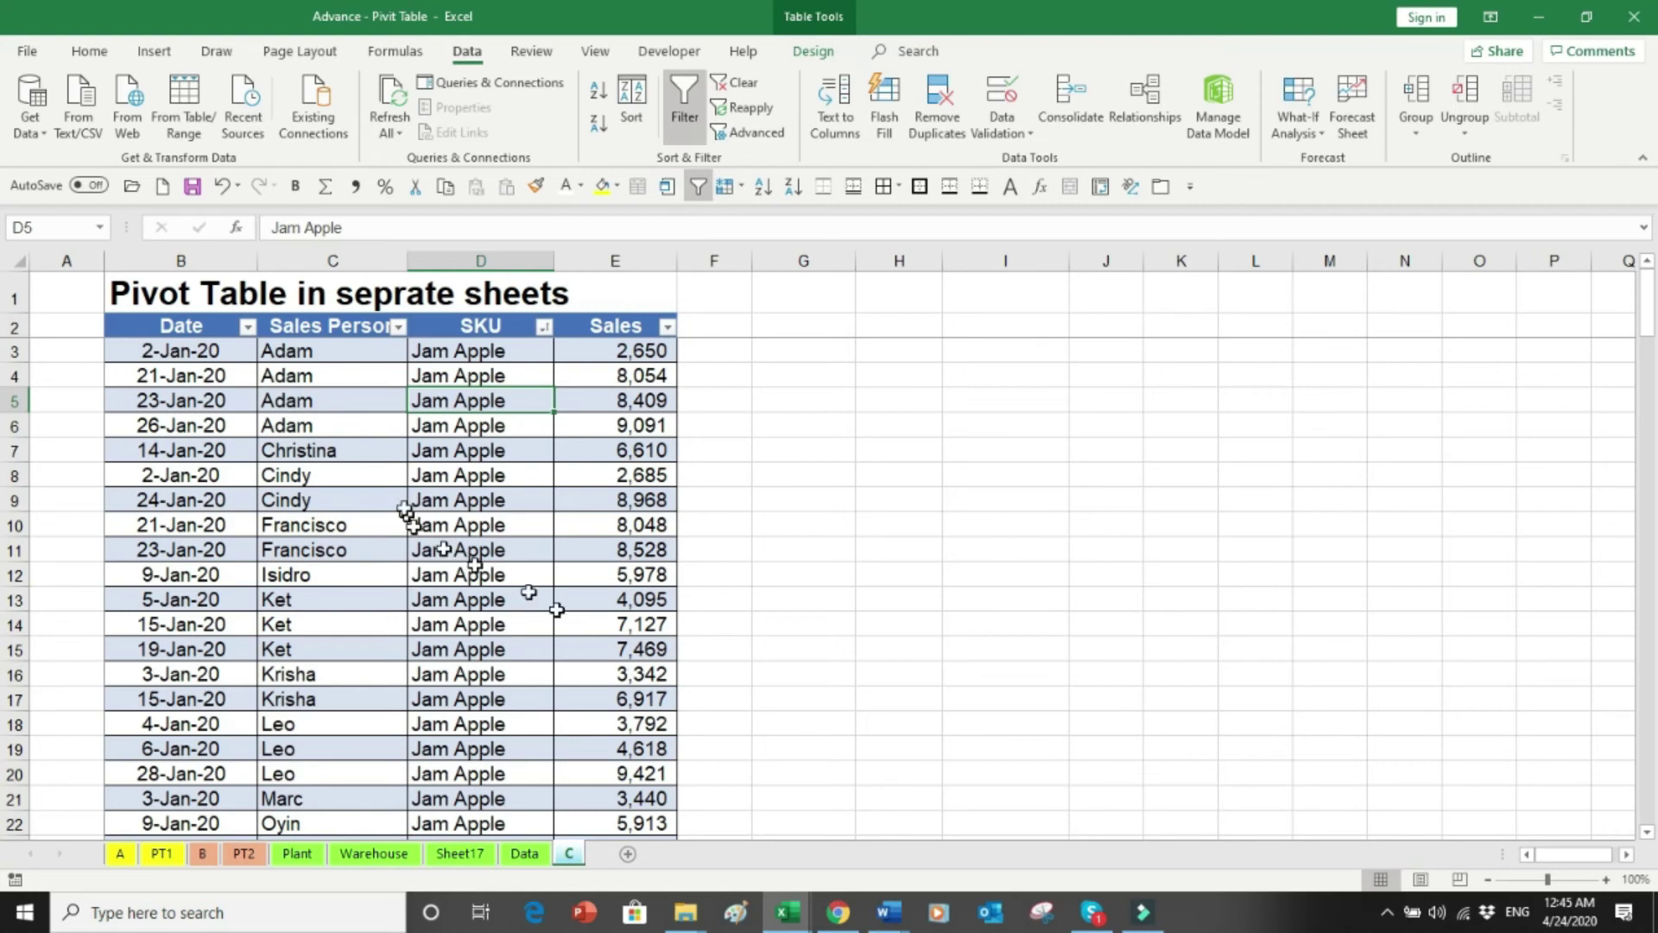
pyautogui.click(340, 479)
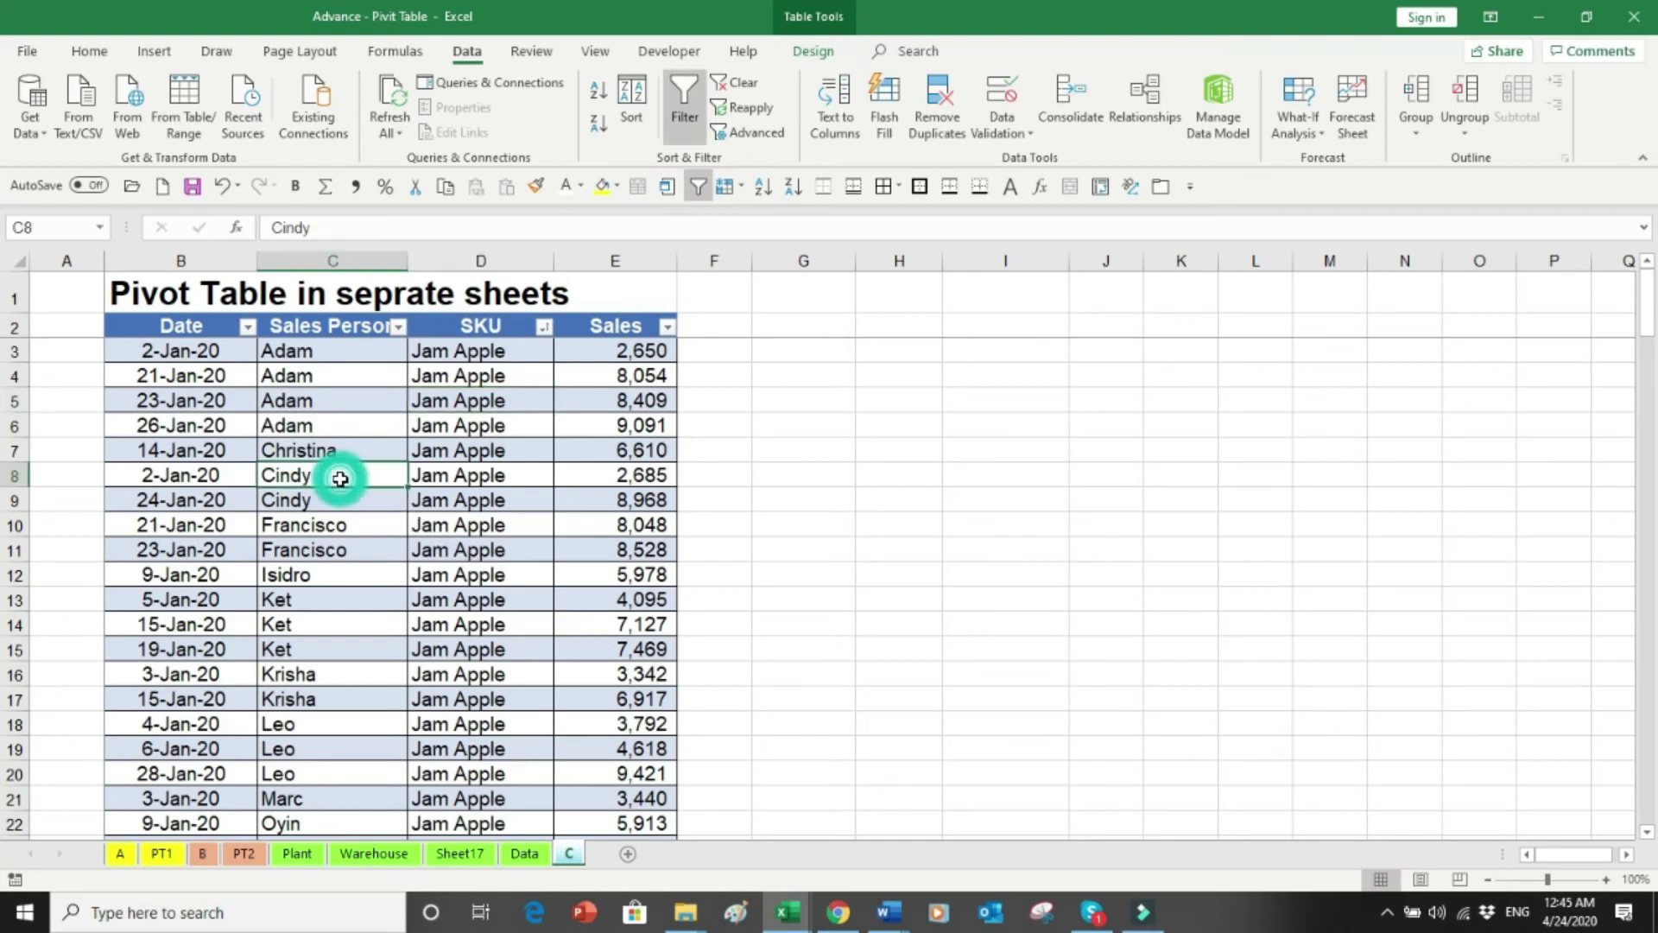
pyautogui.click(398, 326)
pyautogui.moveTo(385, 581)
pyautogui.mouseDown()
pyautogui.moveTo(392, 662)
pyautogui.moveTo(388, 540)
pyautogui.moveTo(389, 657)
pyautogui.moveTo(388, 559)
pyautogui.mouseUp()
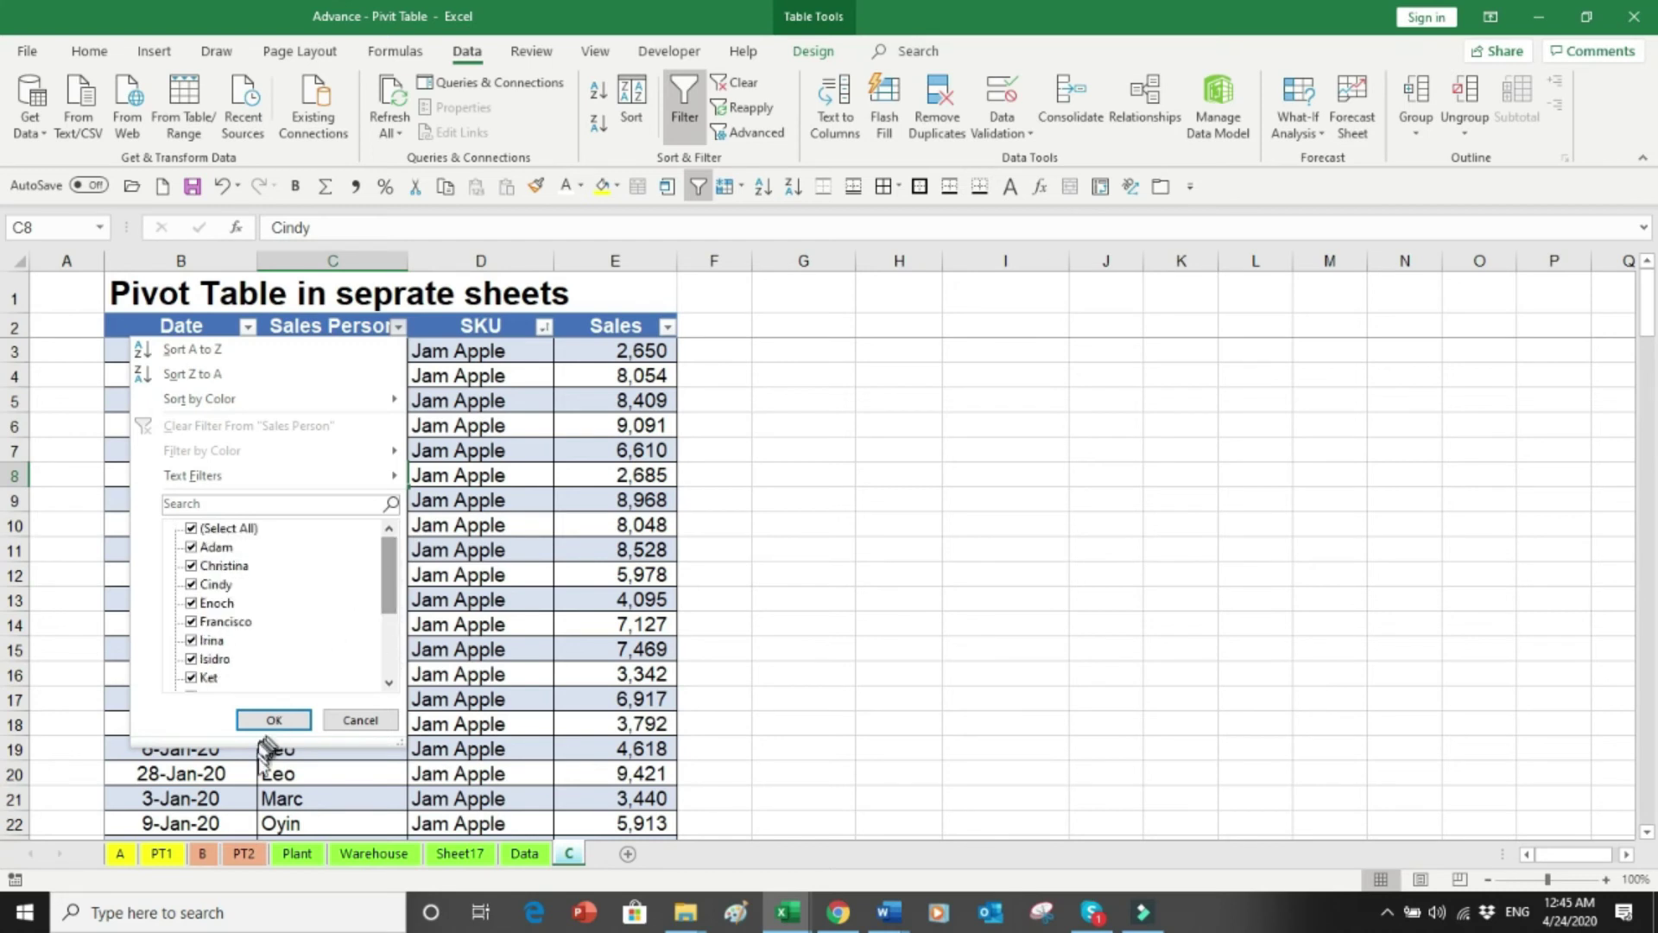
pyautogui.click(354, 720)
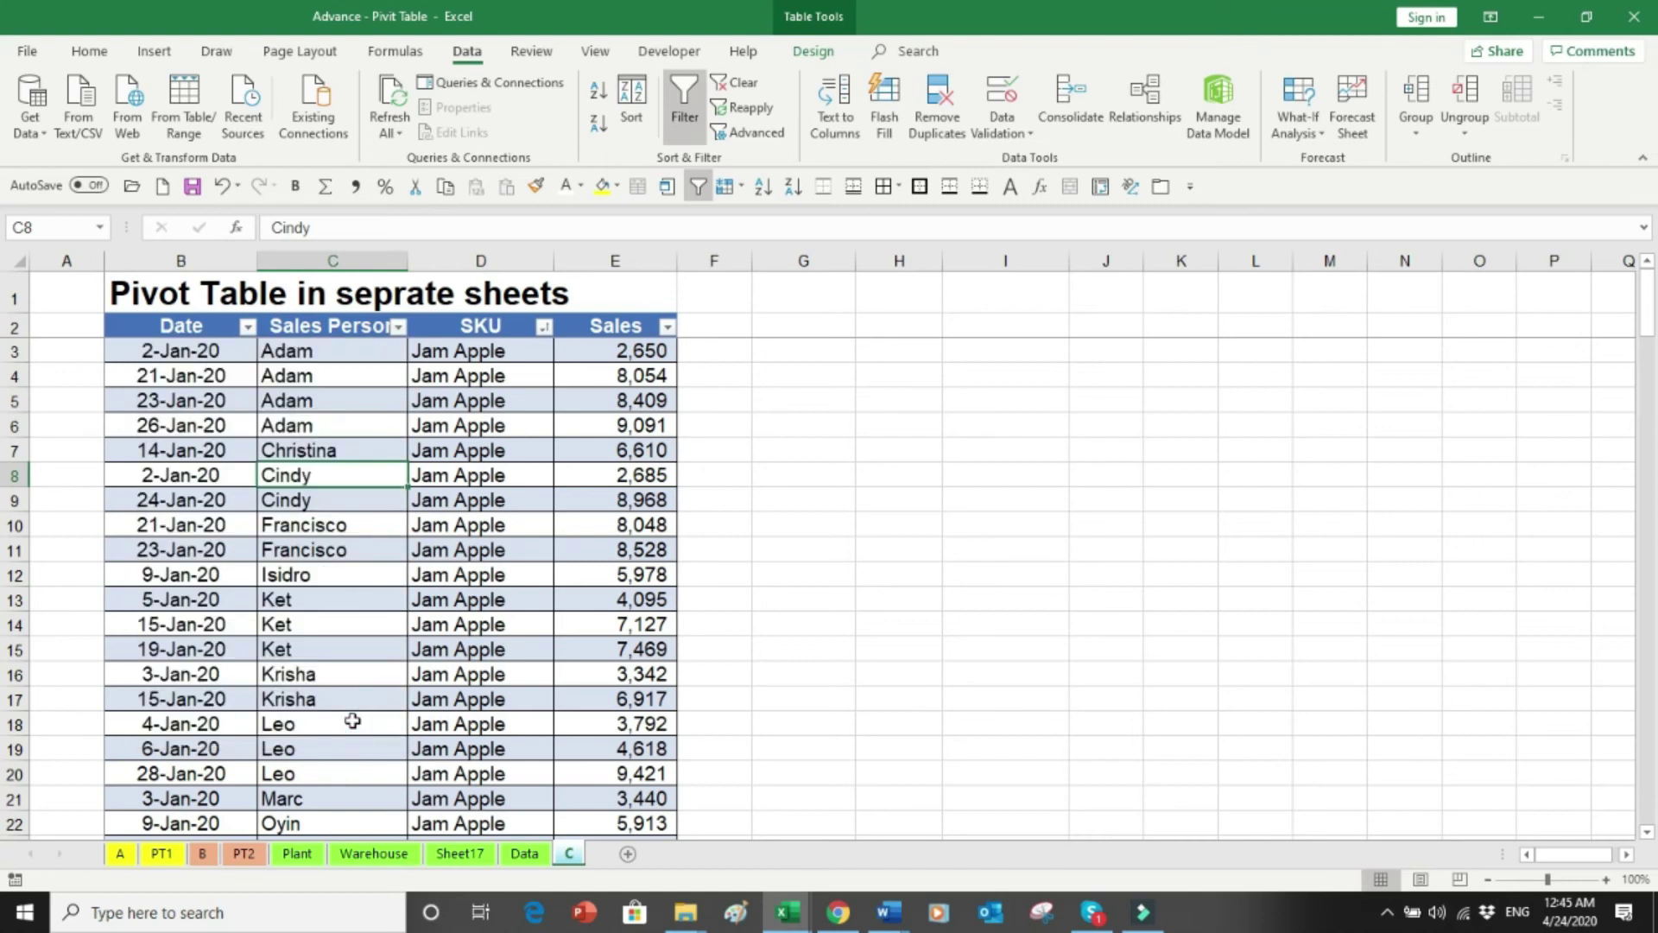
pyautogui.click(460, 471)
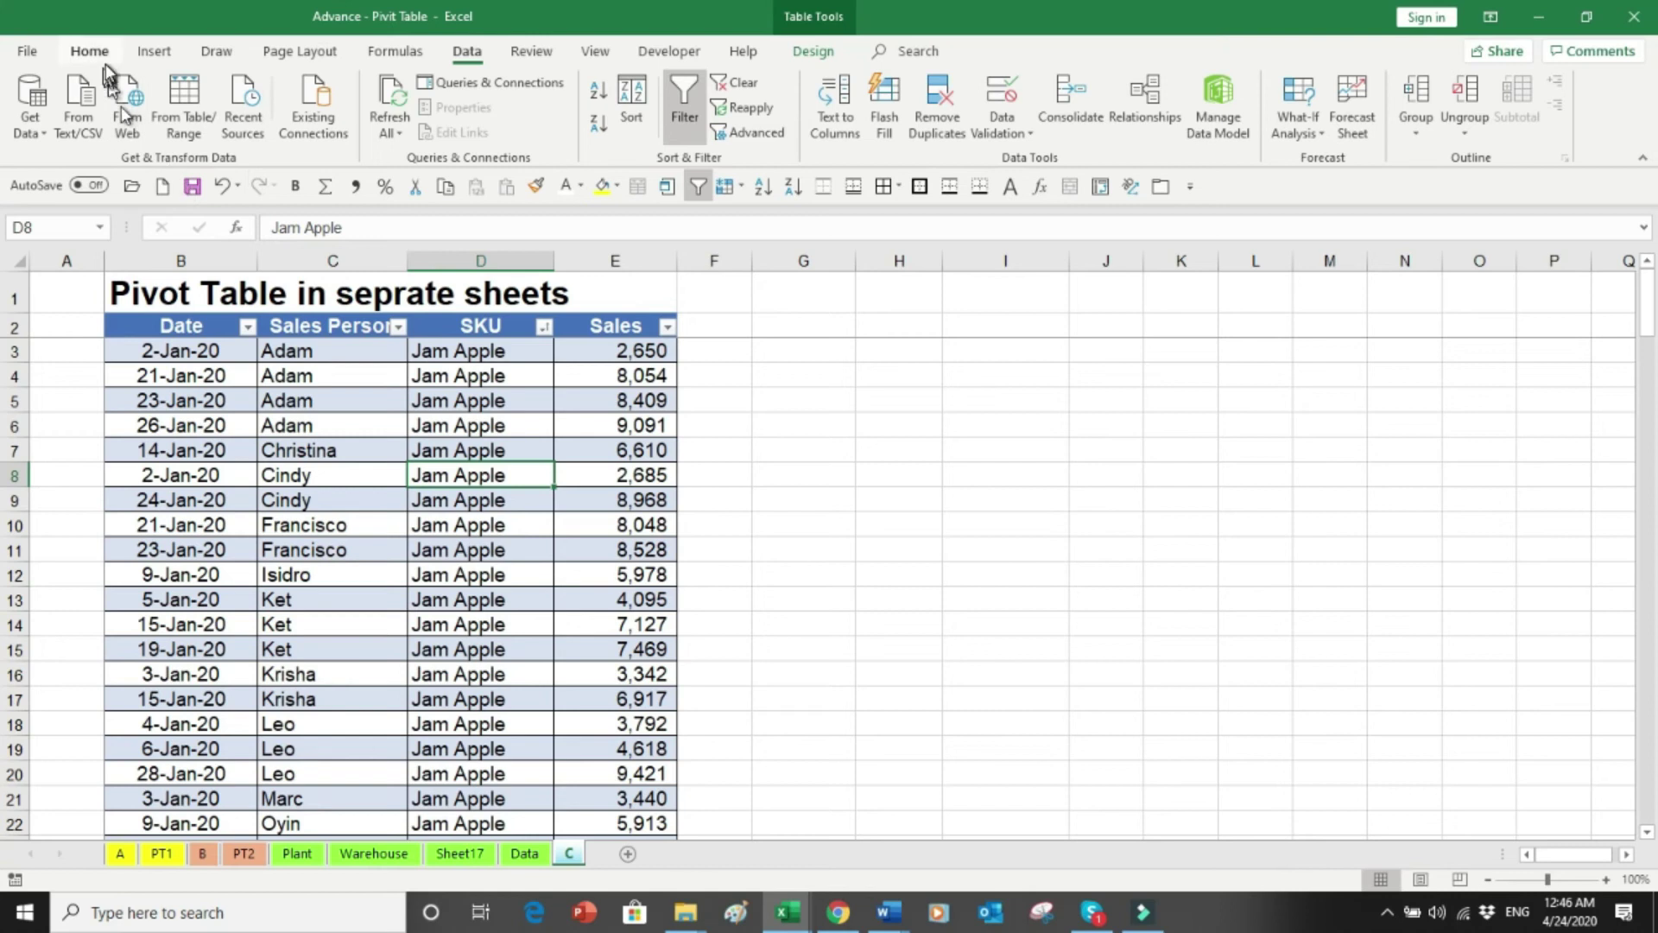
# Step: Insert a new-sheet PivotTable with Date, Sales Person and SKU rows and Sum of Sales
pyautogui.click(153, 51)
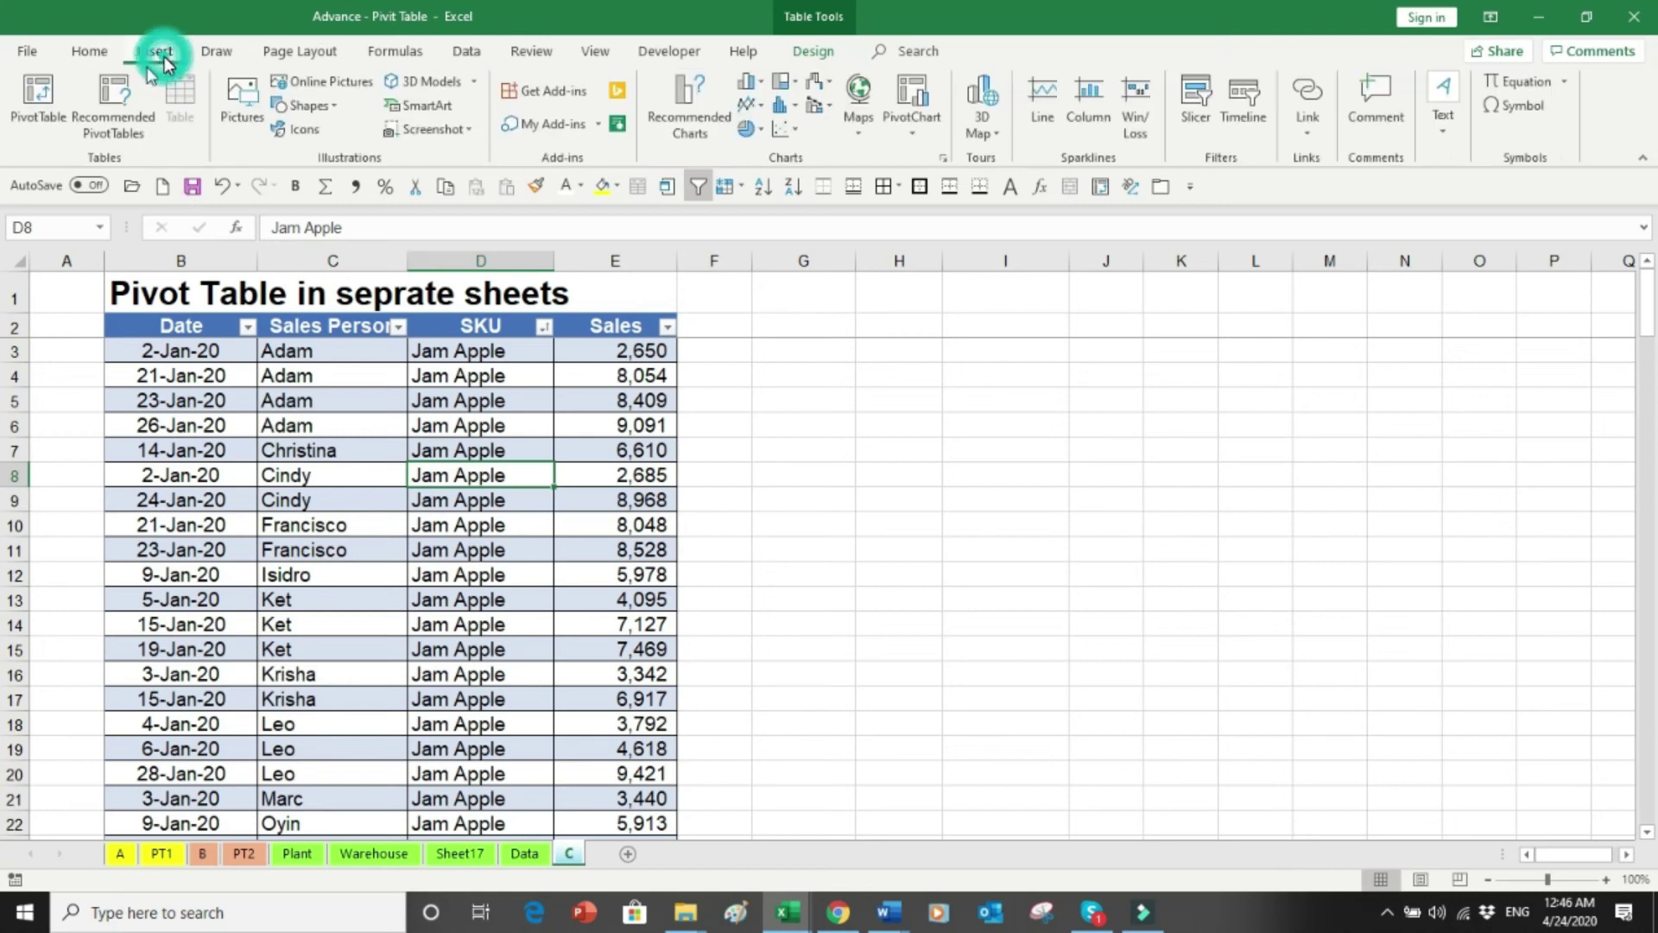
pyautogui.click(55, 93)
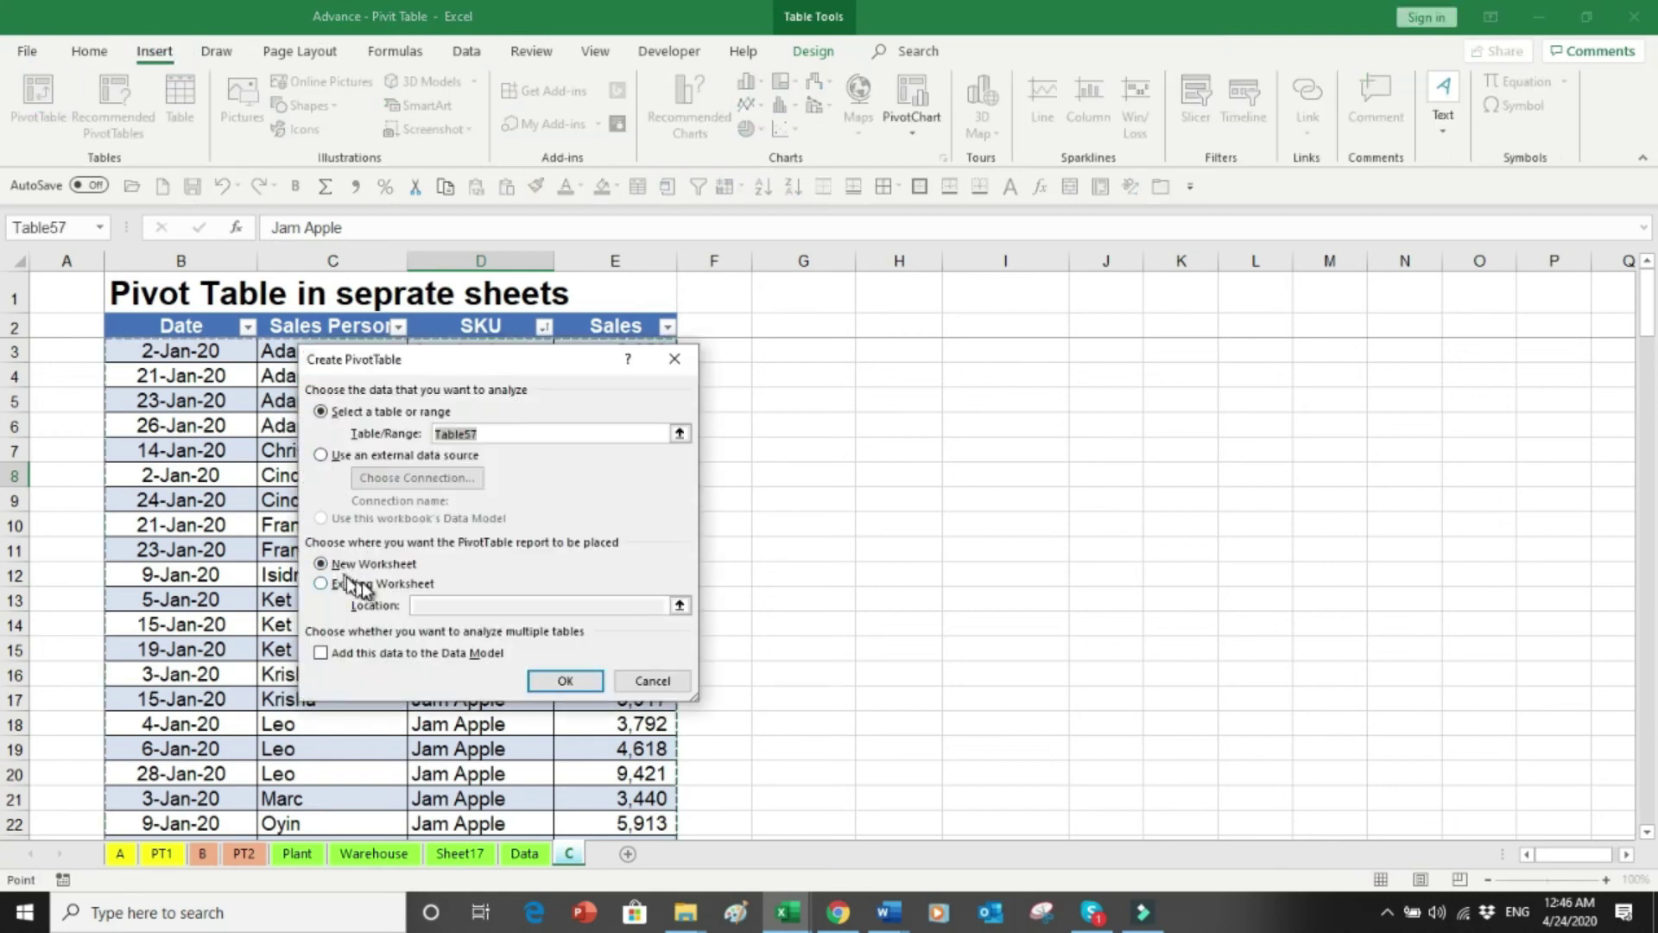
pyautogui.click(565, 680)
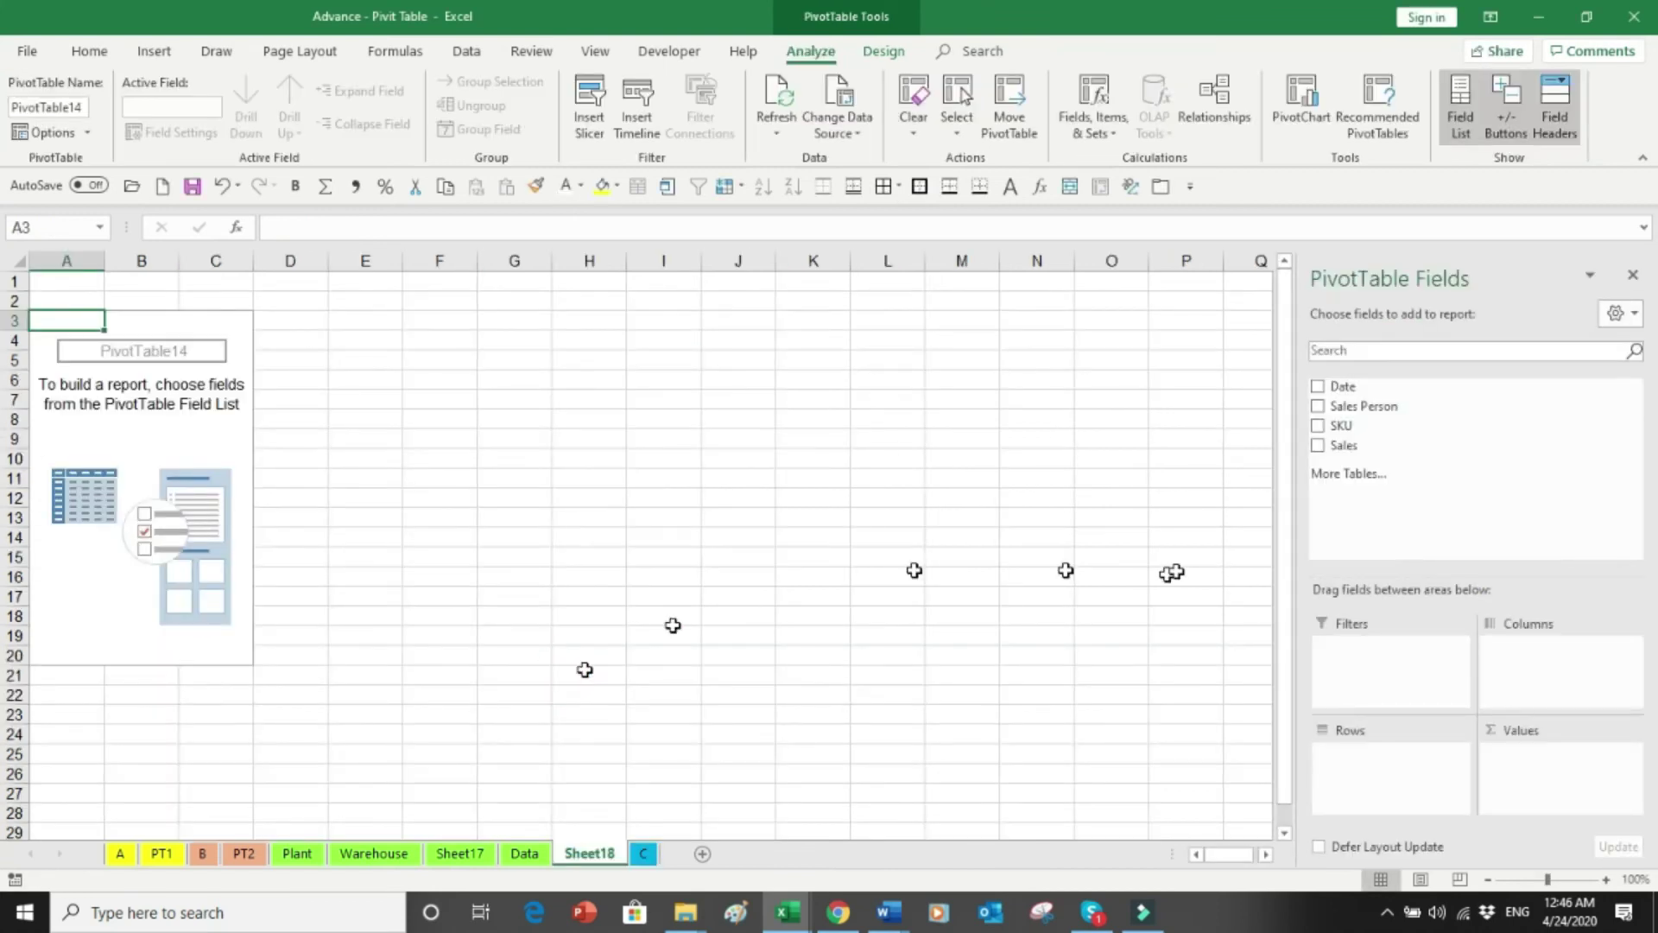
pyautogui.click(1317, 388)
pyautogui.click(1317, 406)
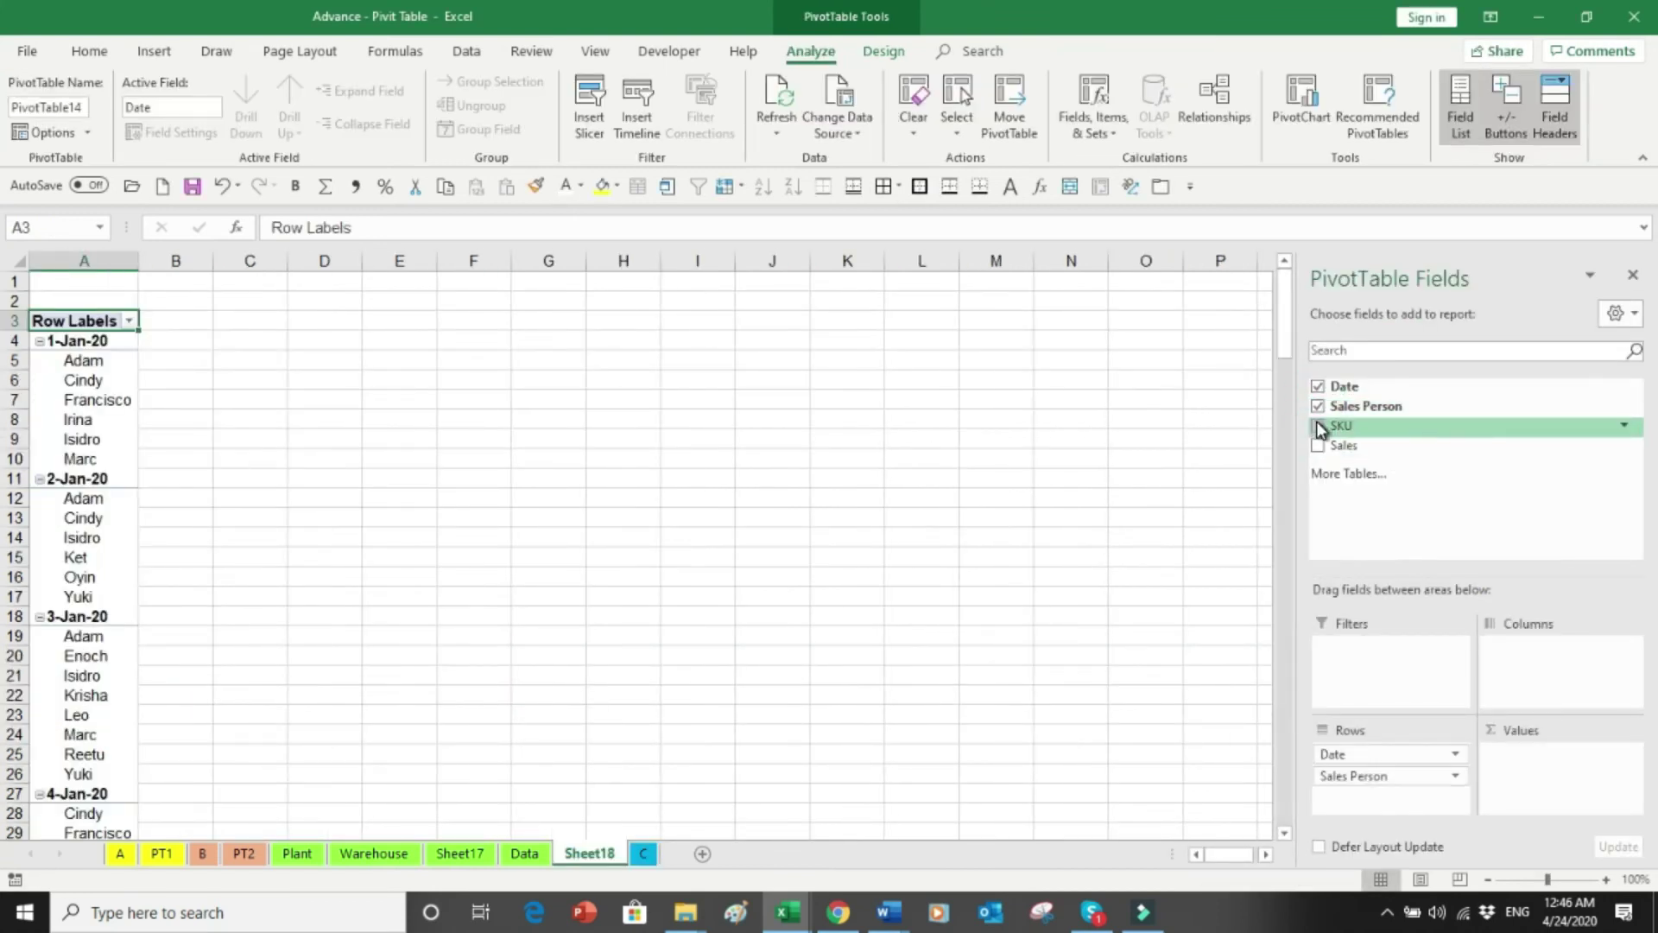
pyautogui.click(1318, 426)
pyautogui.click(1318, 445)
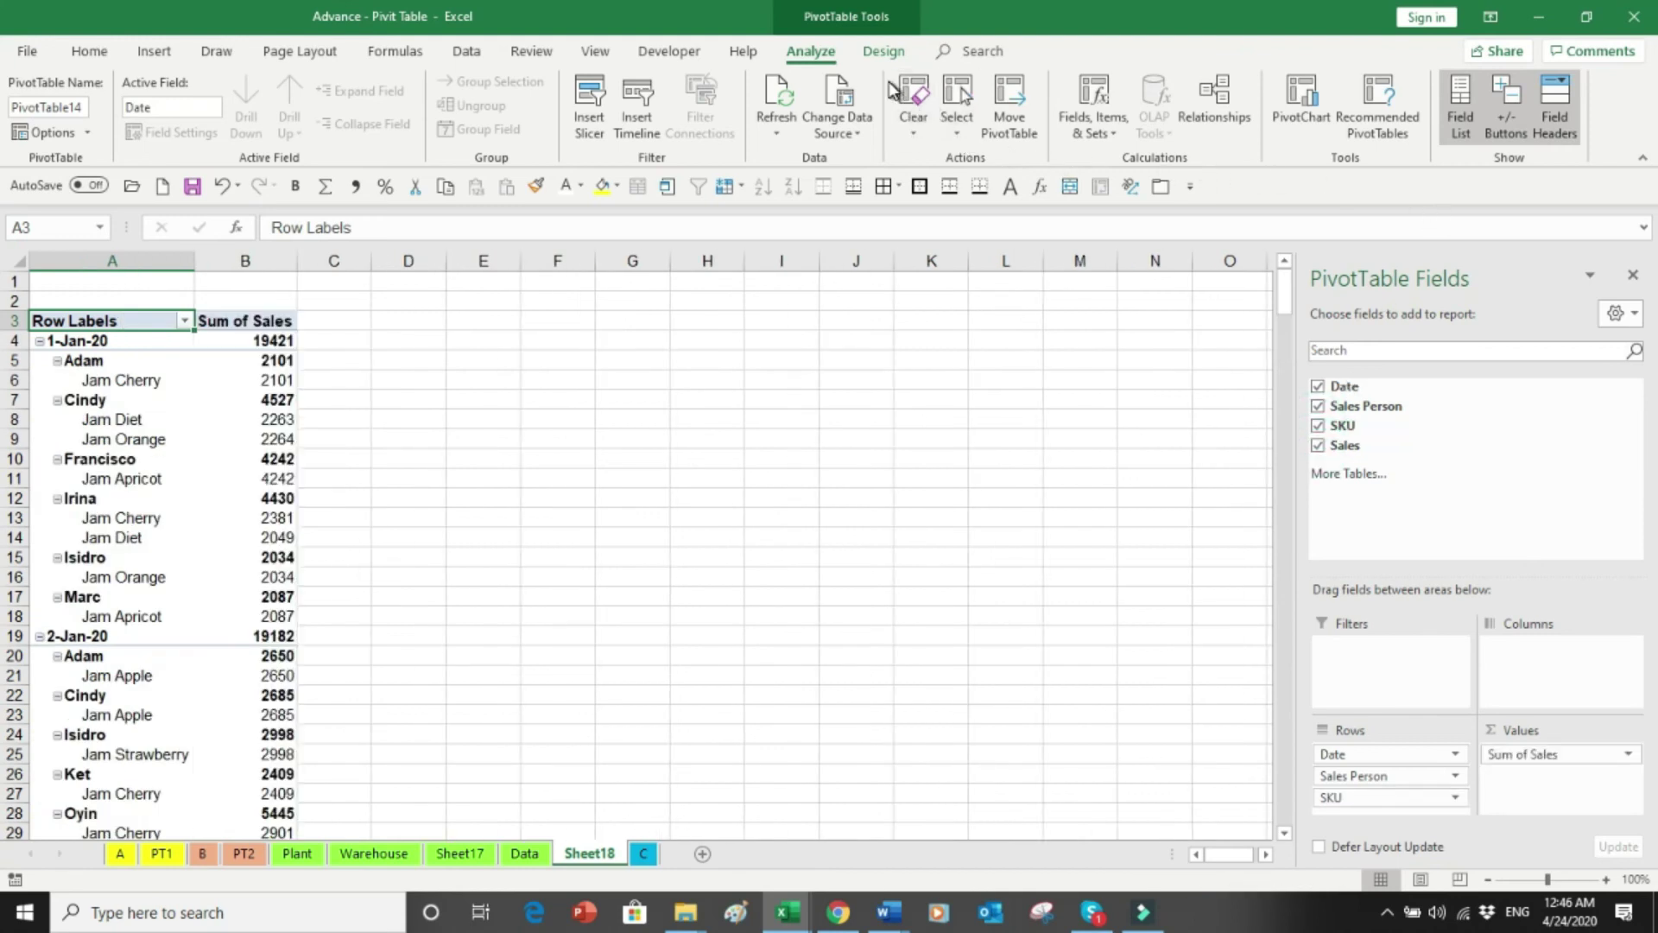
# Step: Set subtotals to Do Not Show and turn on banded rows
pyautogui.click(884, 51)
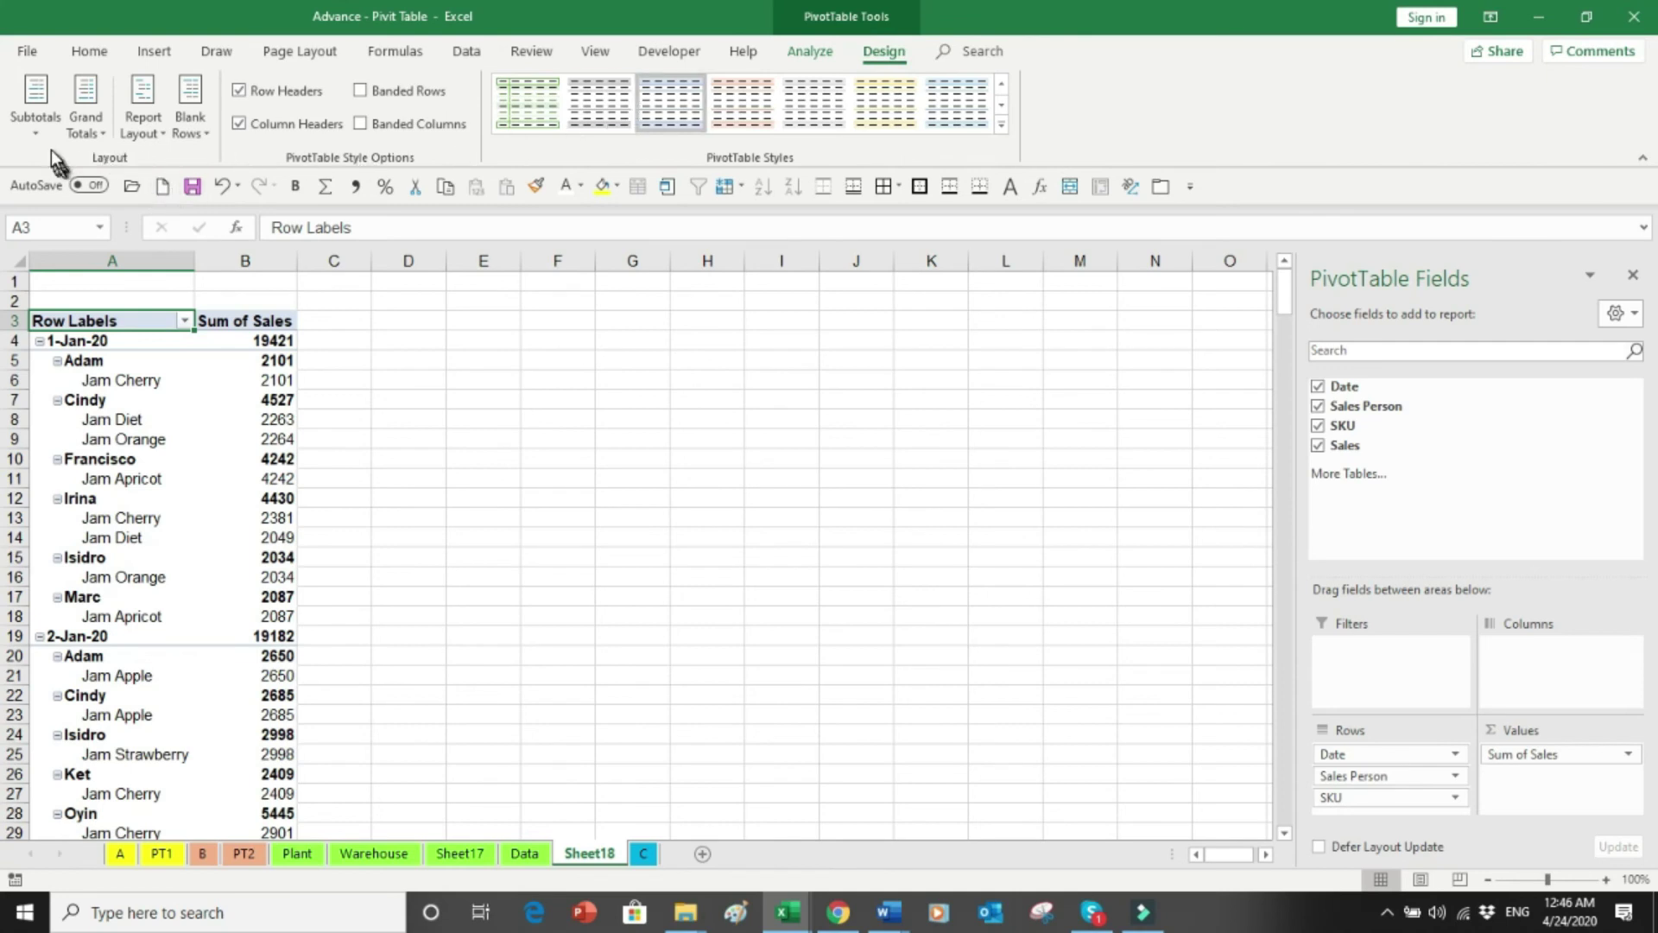
pyautogui.click(36, 108)
pyautogui.click(100, 194)
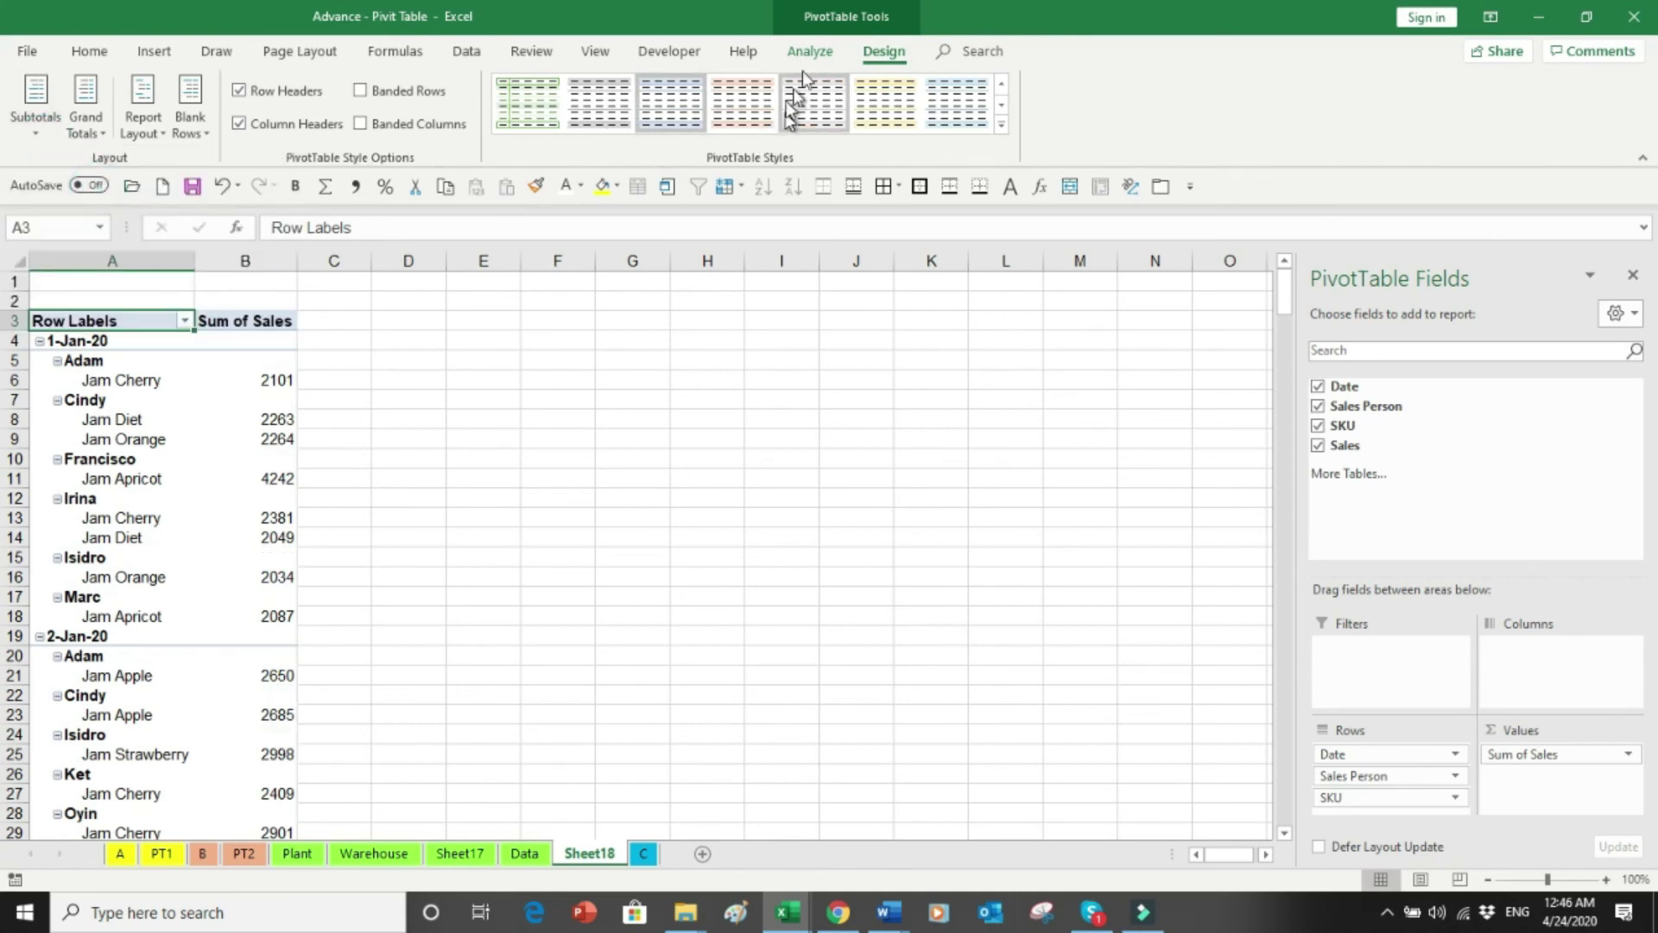
pyautogui.click(447, 93)
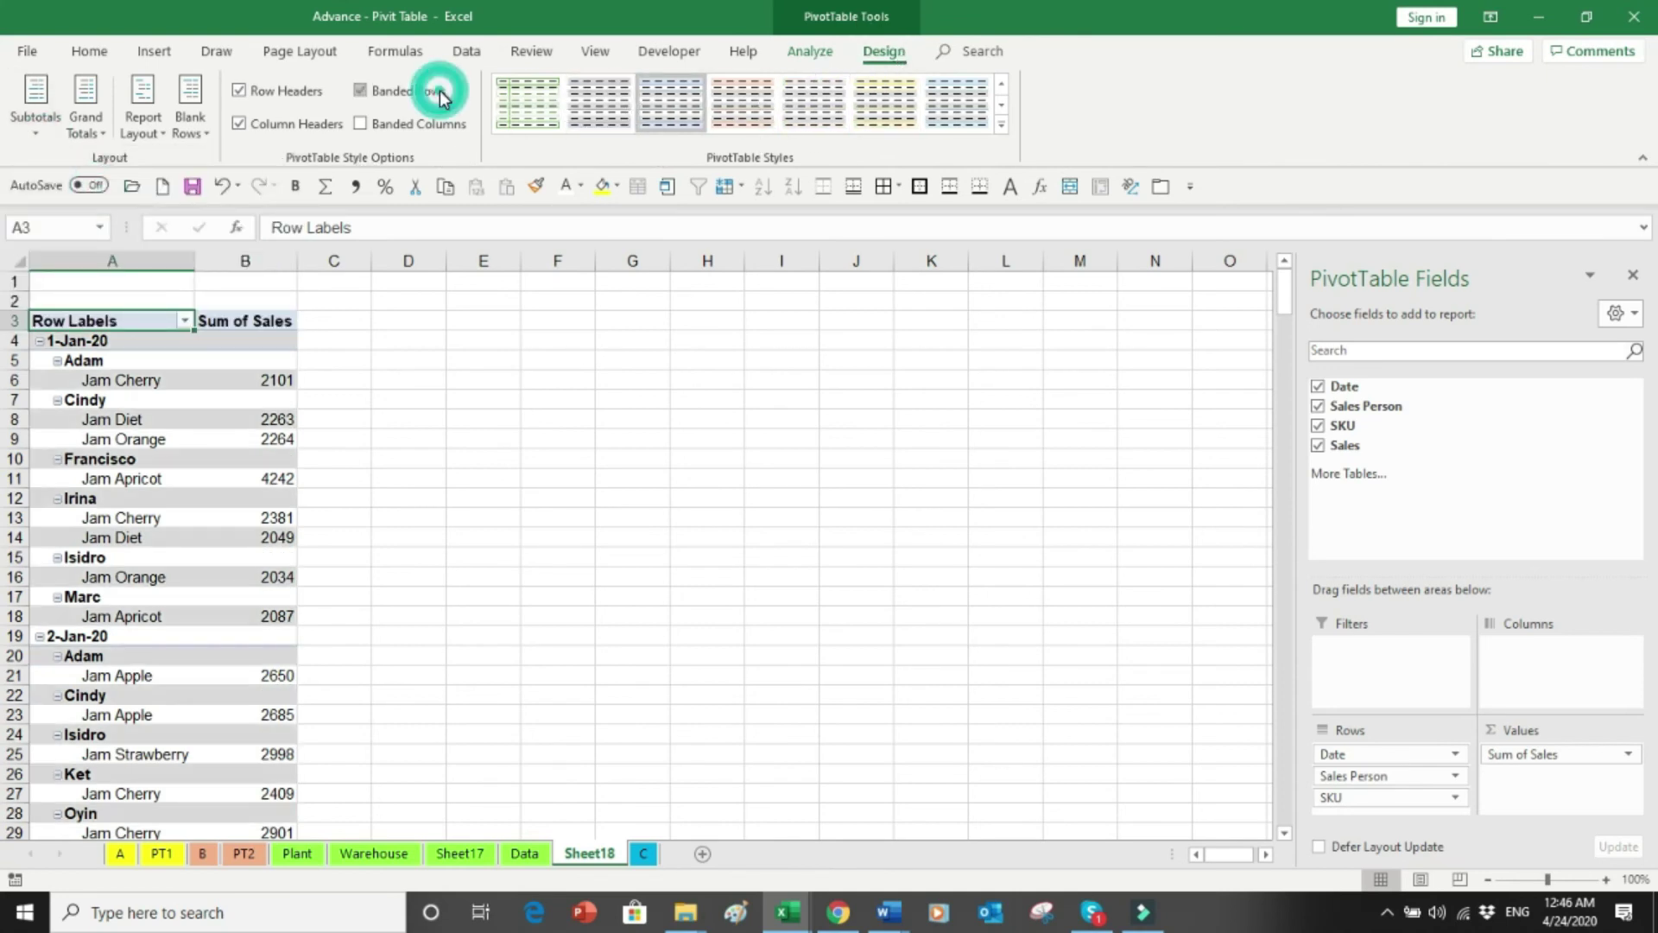
pyautogui.click(810, 52)
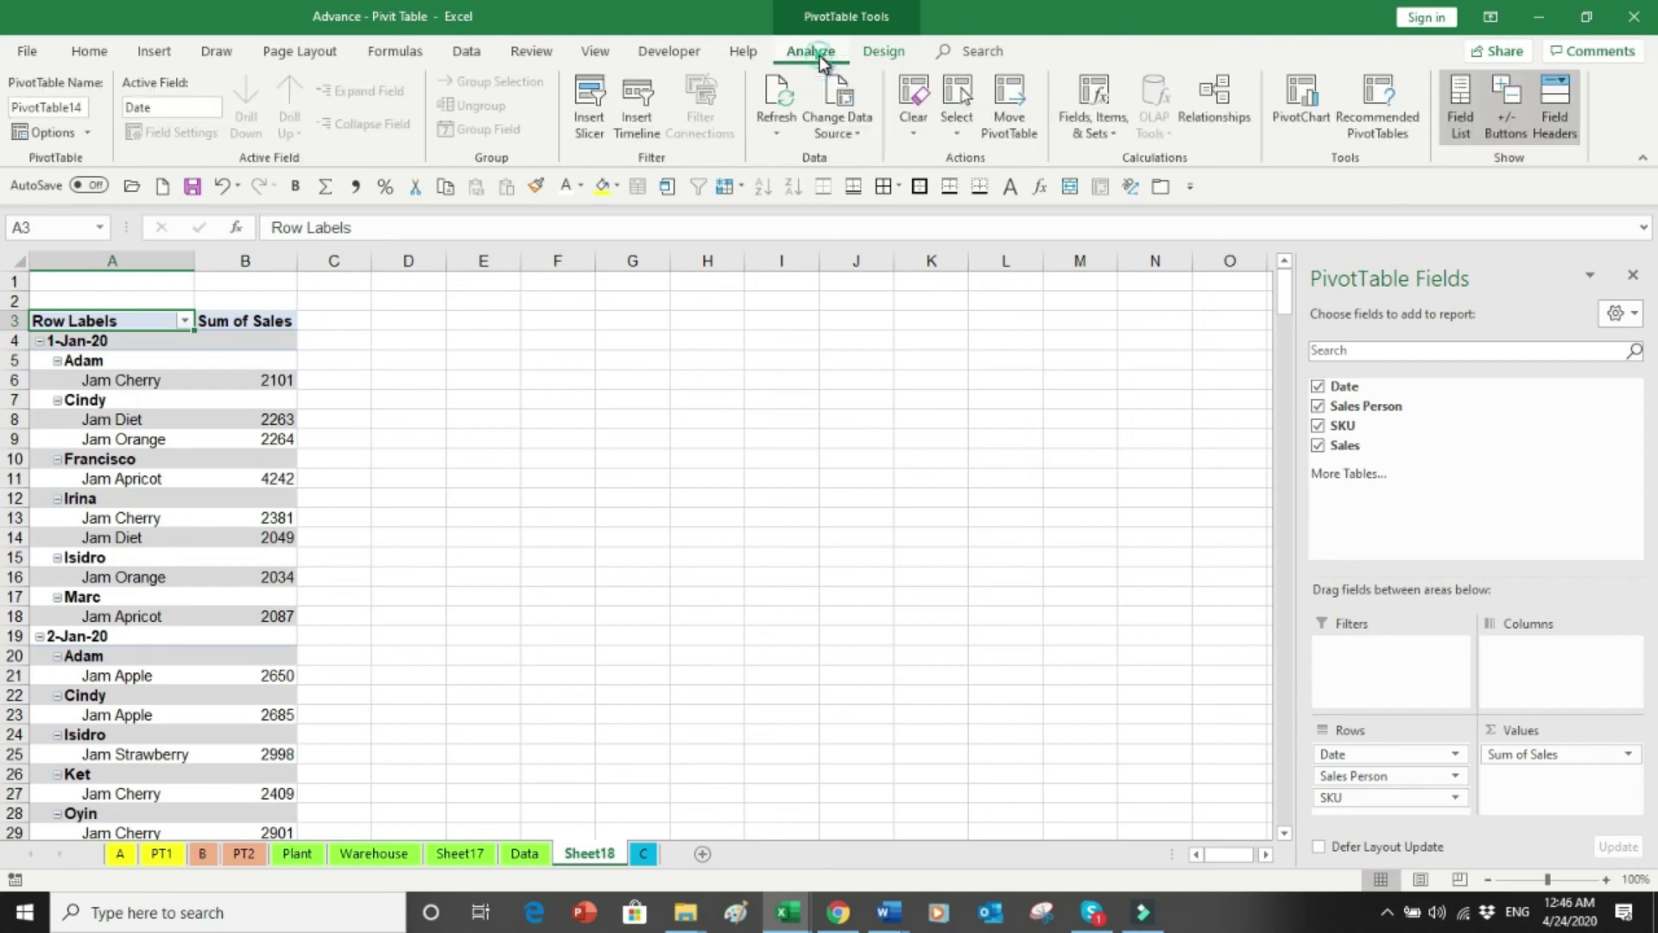
pyautogui.click(86, 133)
# Step: Turn on Classic PivotTable layout in the PivotTable Options Display settings
pyautogui.click(90, 158)
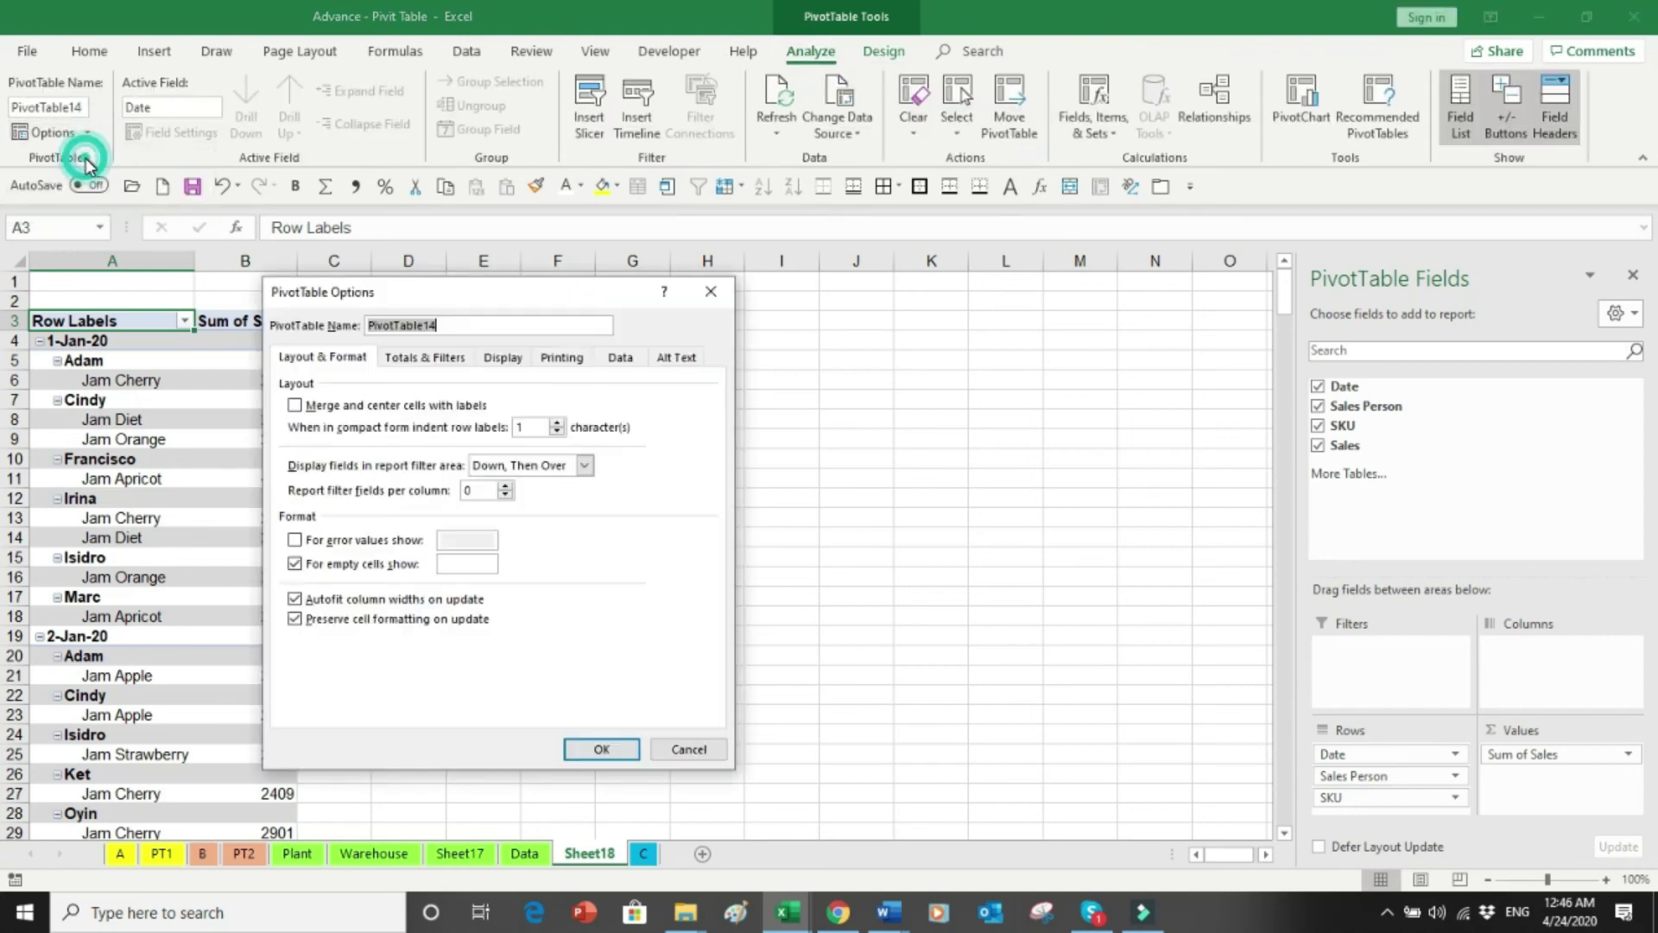
pyautogui.click(519, 363)
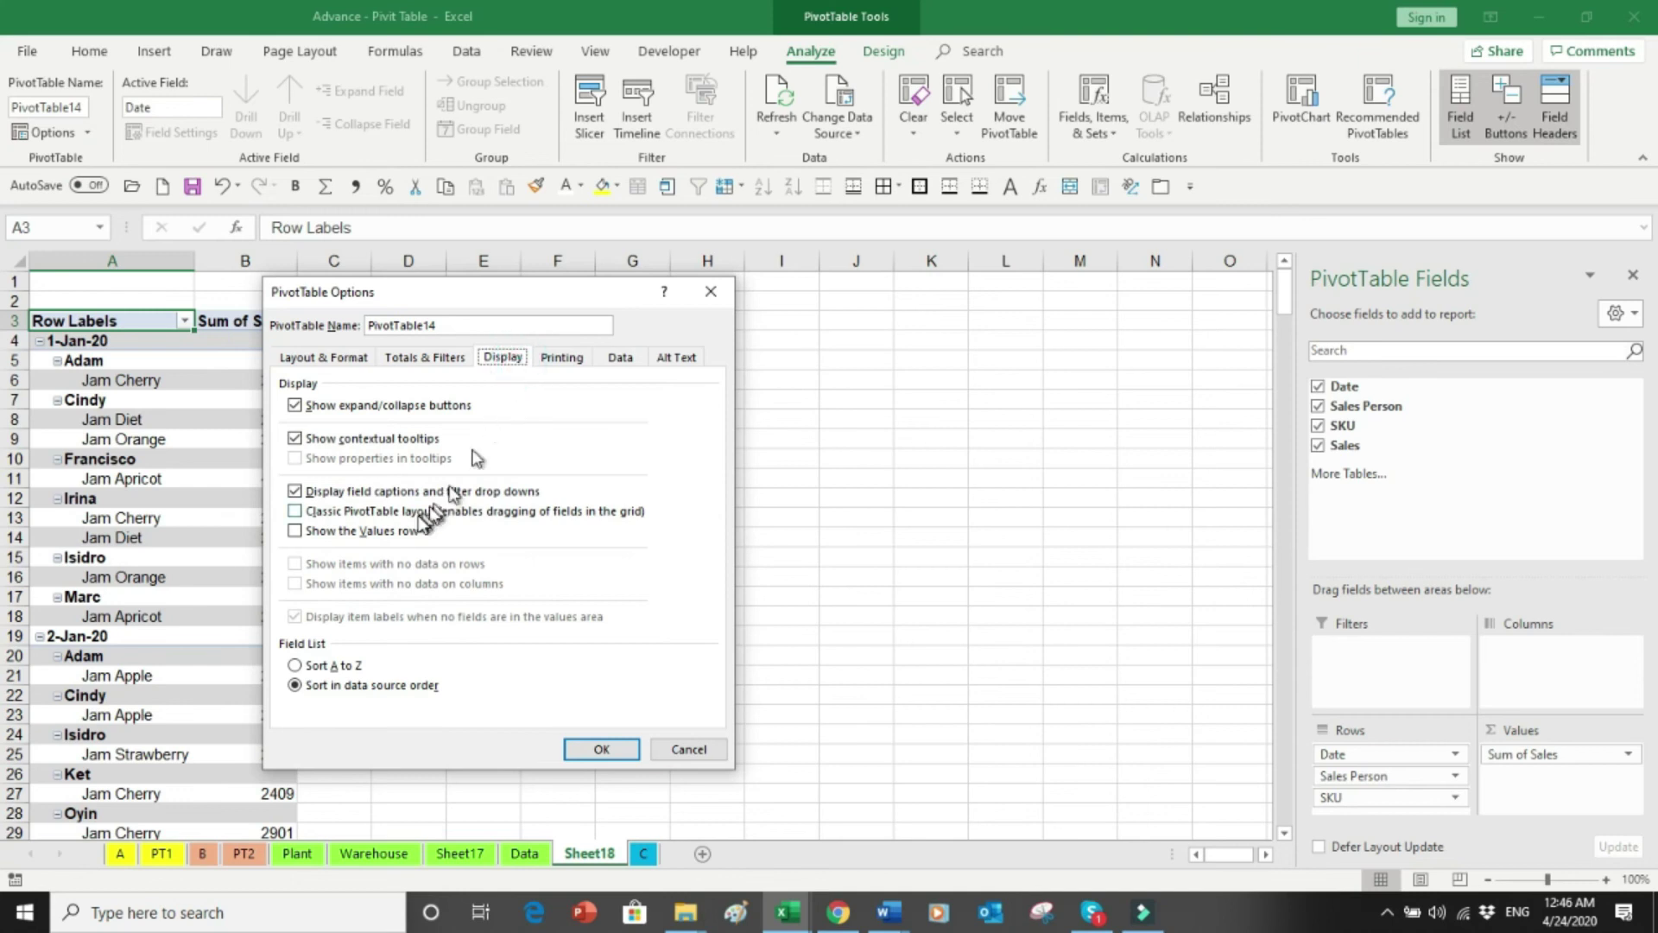
pyautogui.click(393, 511)
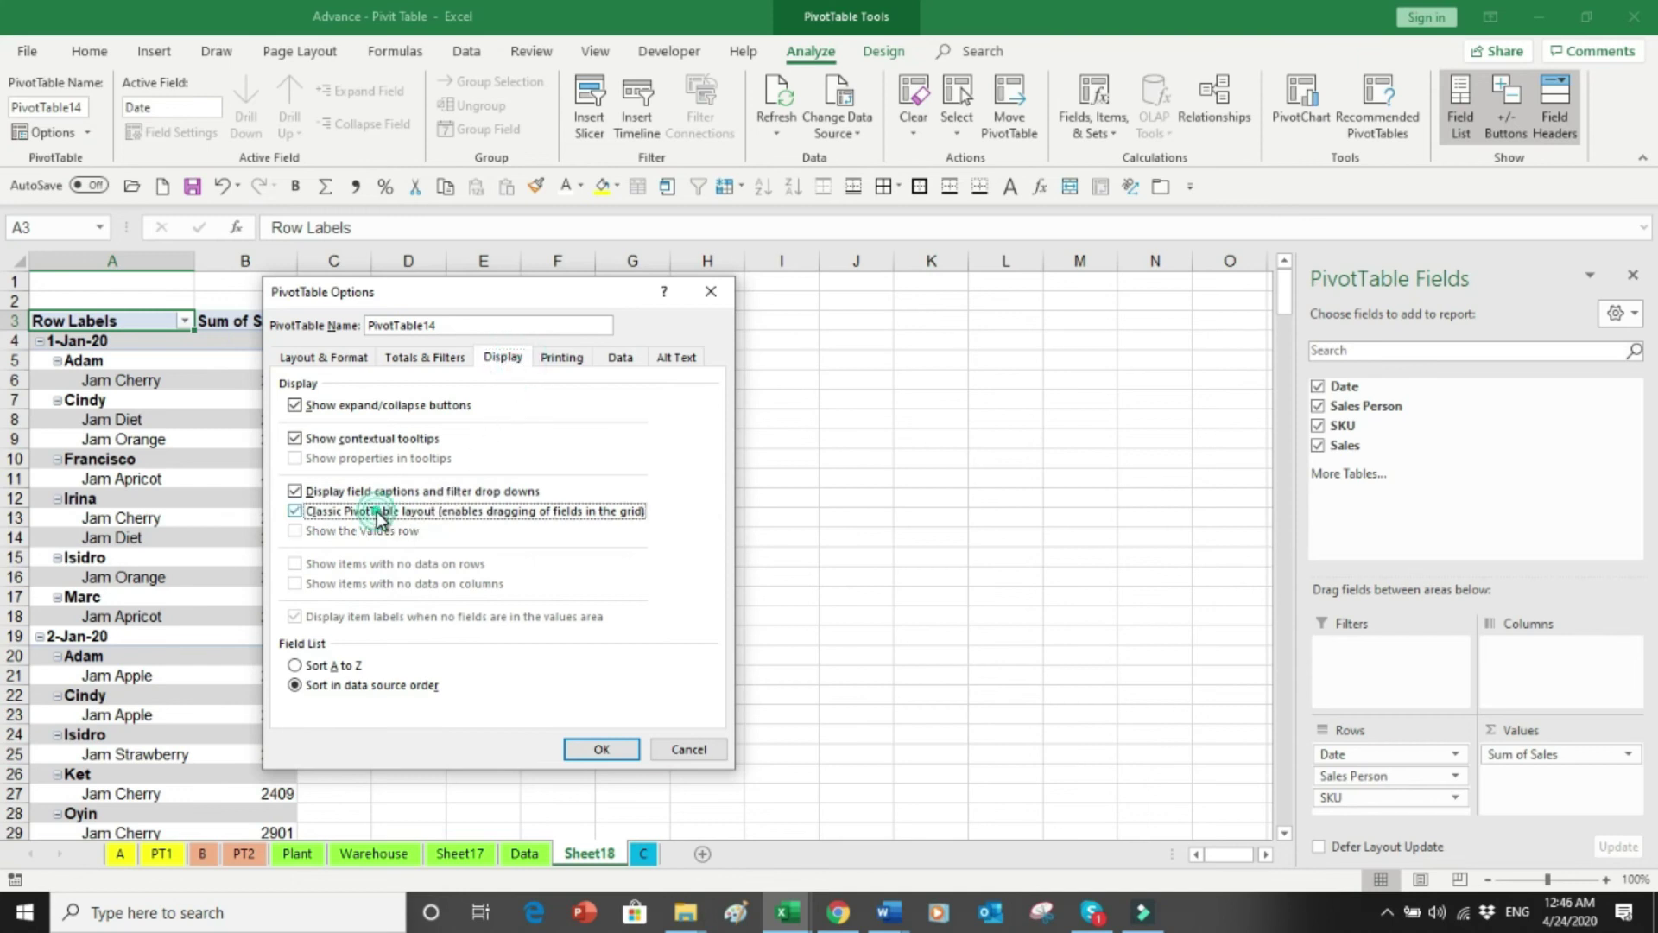
pyautogui.click(602, 749)
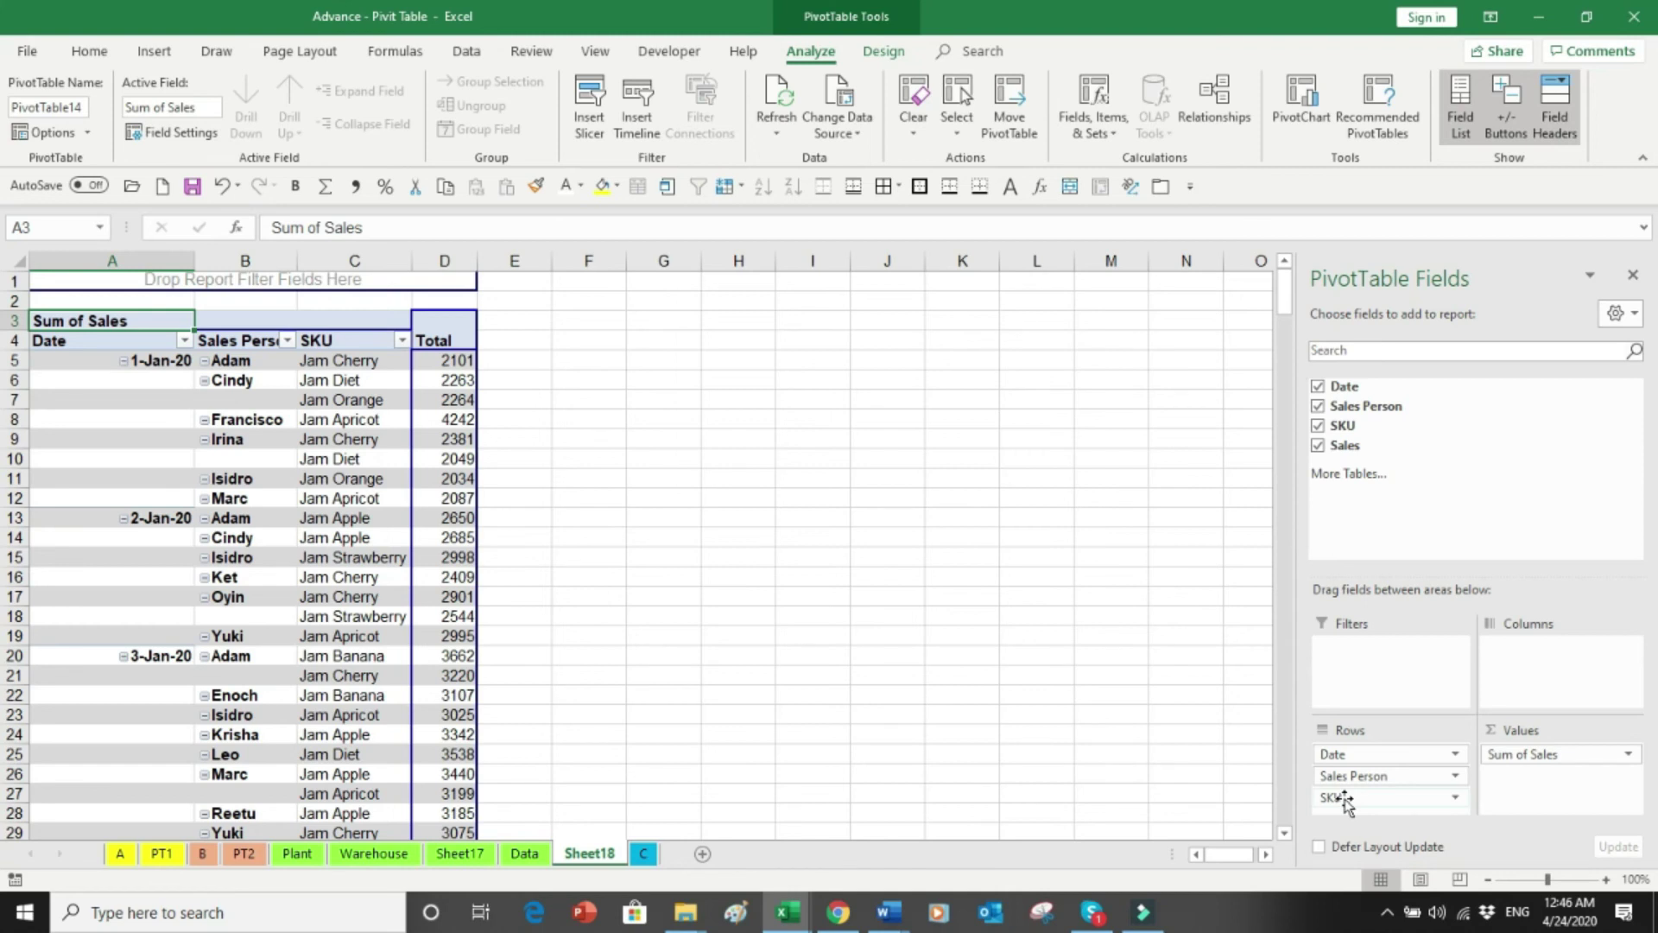
# Step: Move SKU into the report filter and place sheet C before Sheet18
pyautogui.moveTo(1345, 799); pyautogui.dragTo(1336, 670)
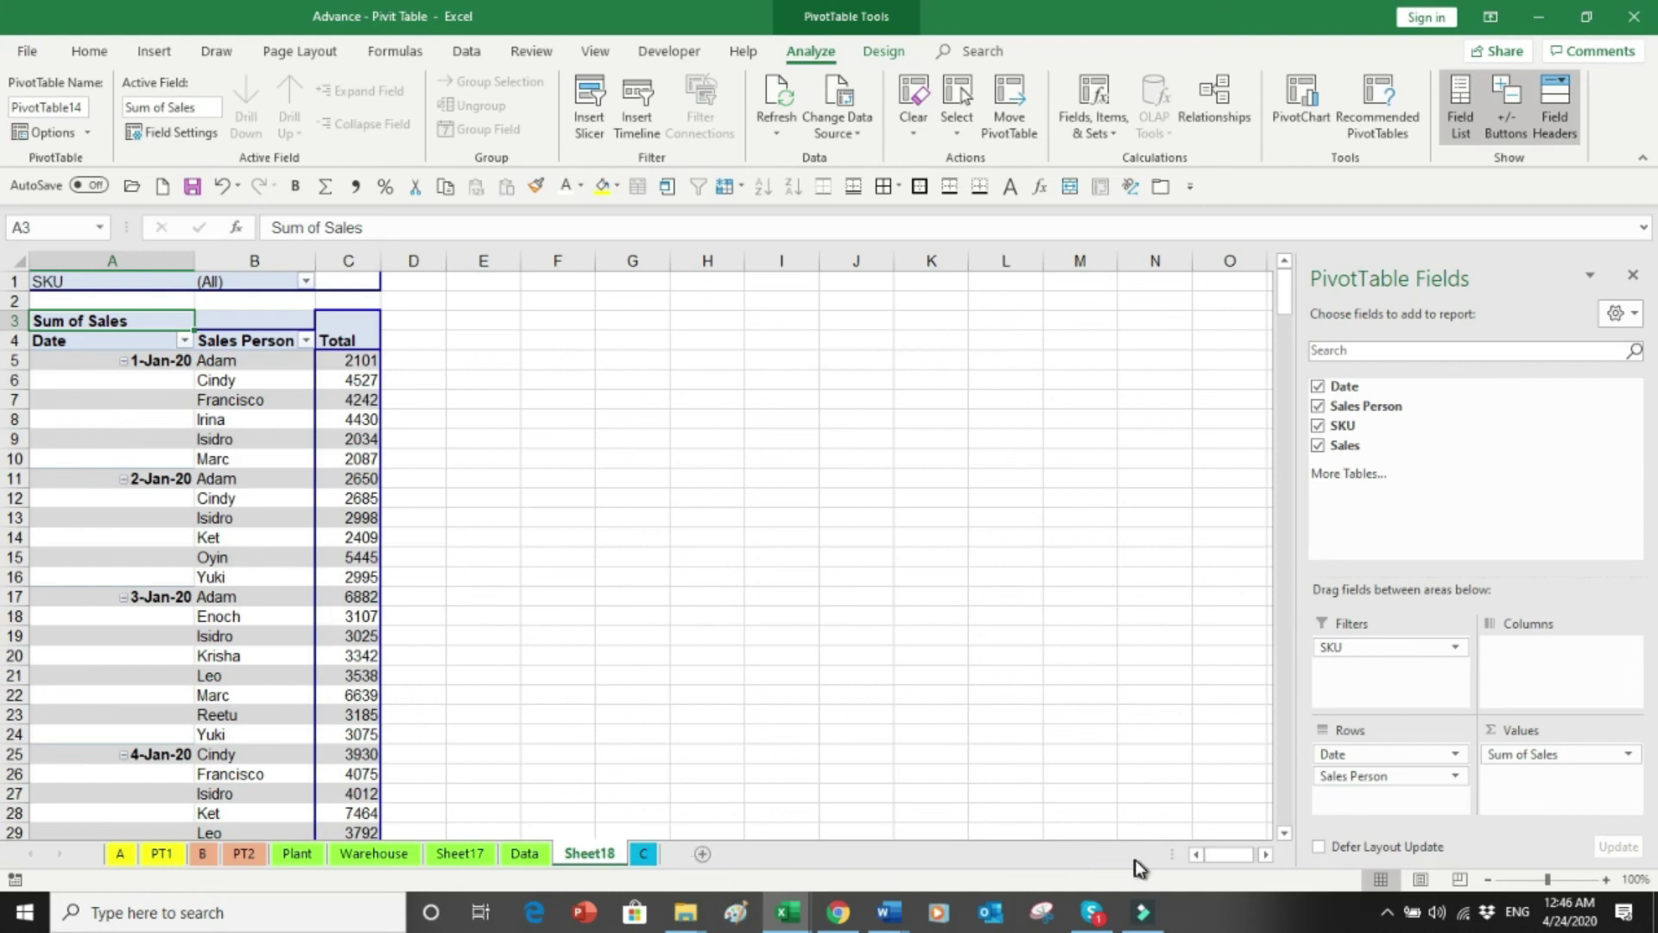
pyautogui.click(1266, 854)
pyautogui.click(1265, 854)
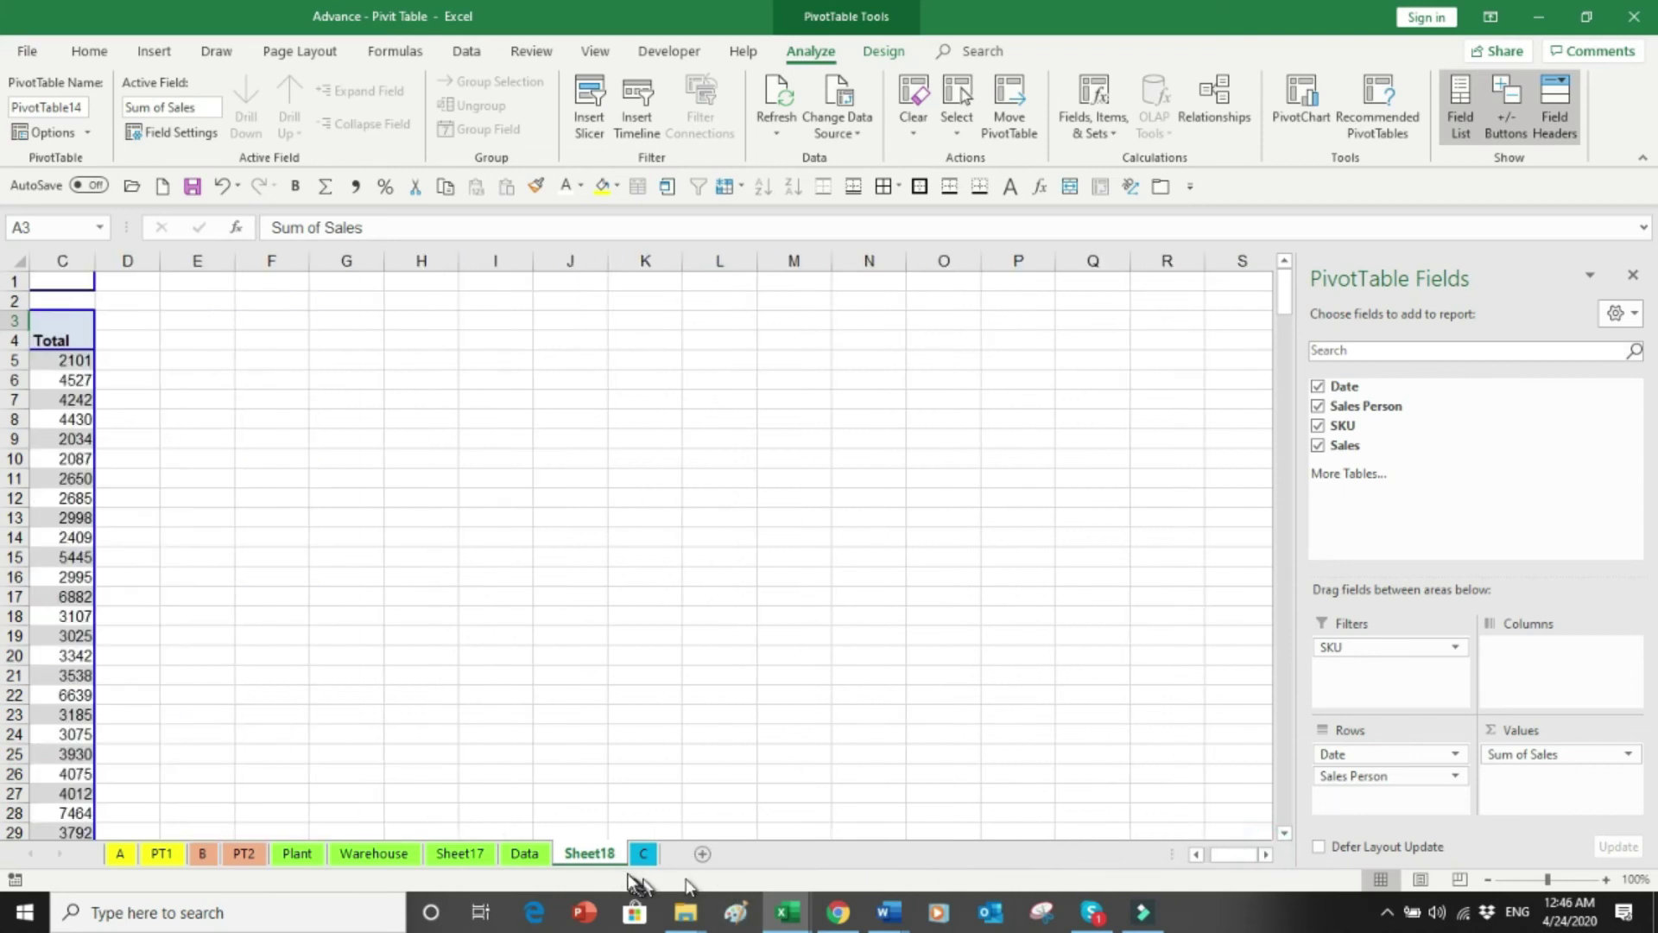
pyautogui.moveTo(643, 853); pyautogui.dragTo(561, 853)
pyautogui.click(609, 853)
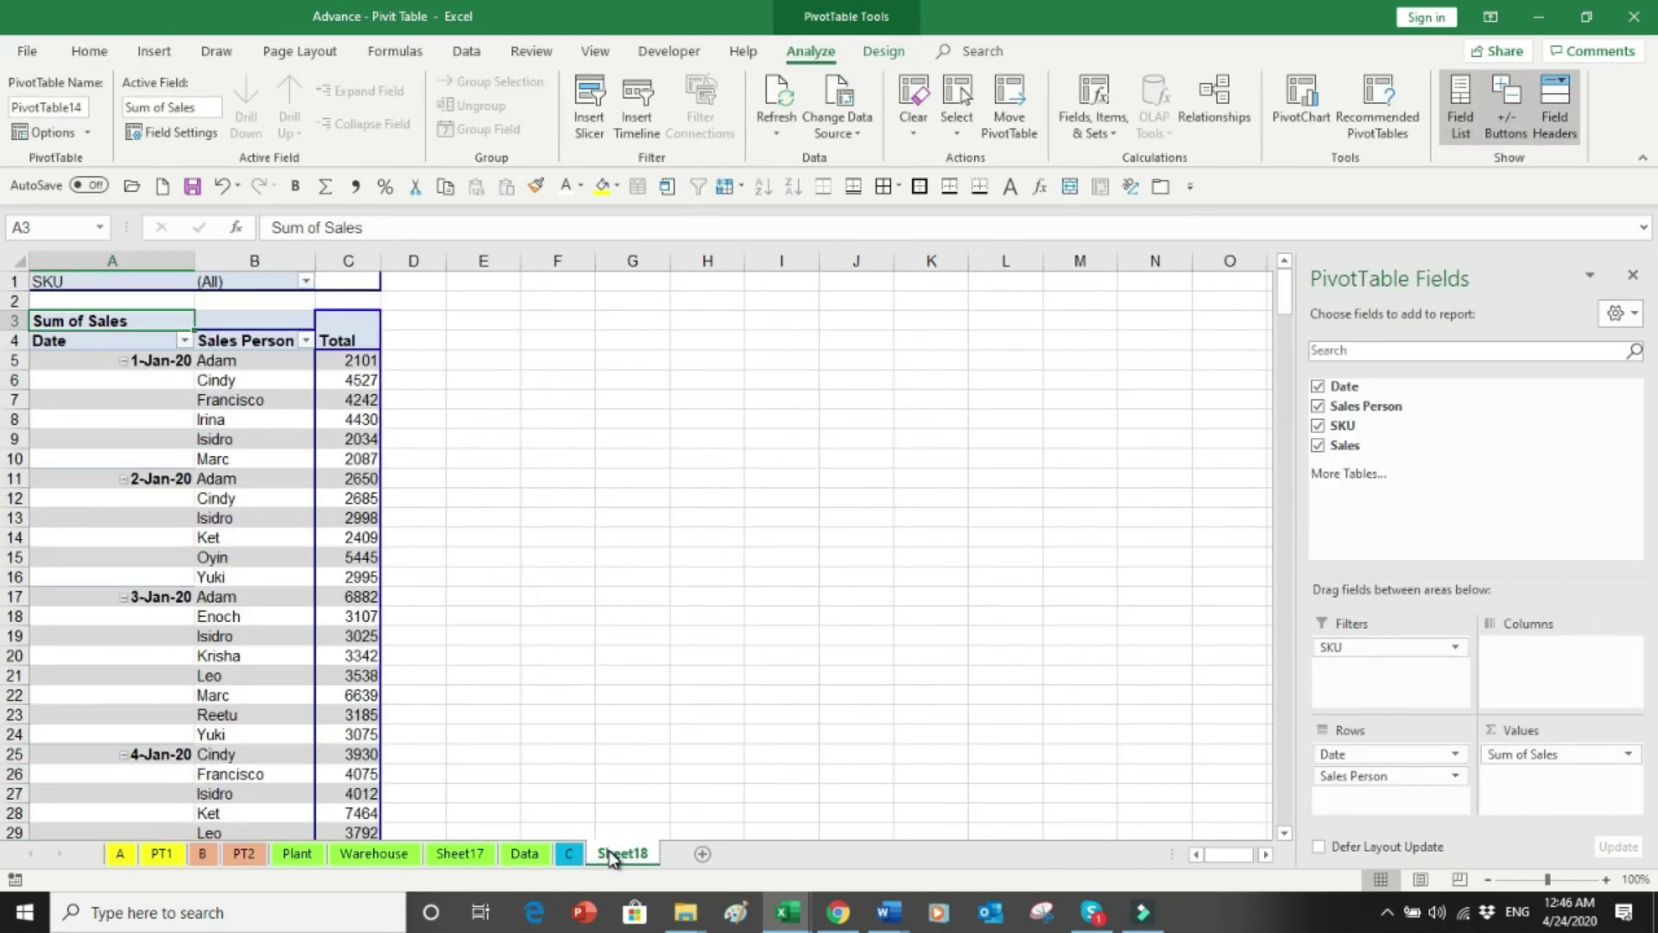
# Step: Run Show Report Filter Pages on the SKU filter to create one pivot sheet per SKU
pyautogui.click(137, 342)
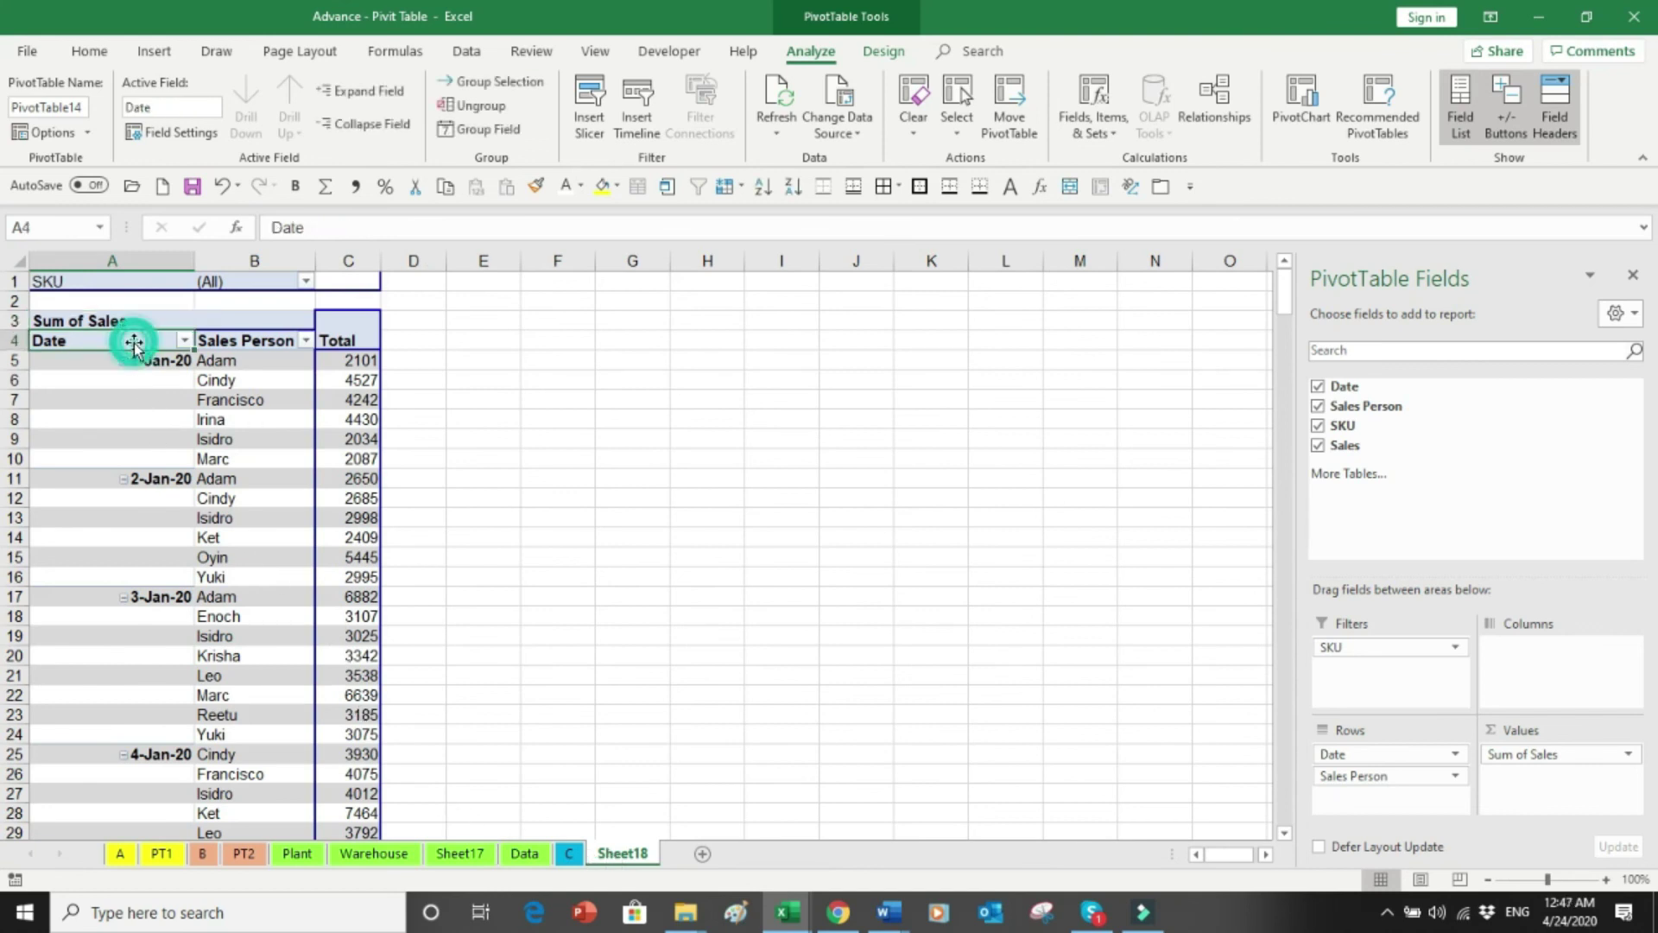
pyautogui.click(87, 133)
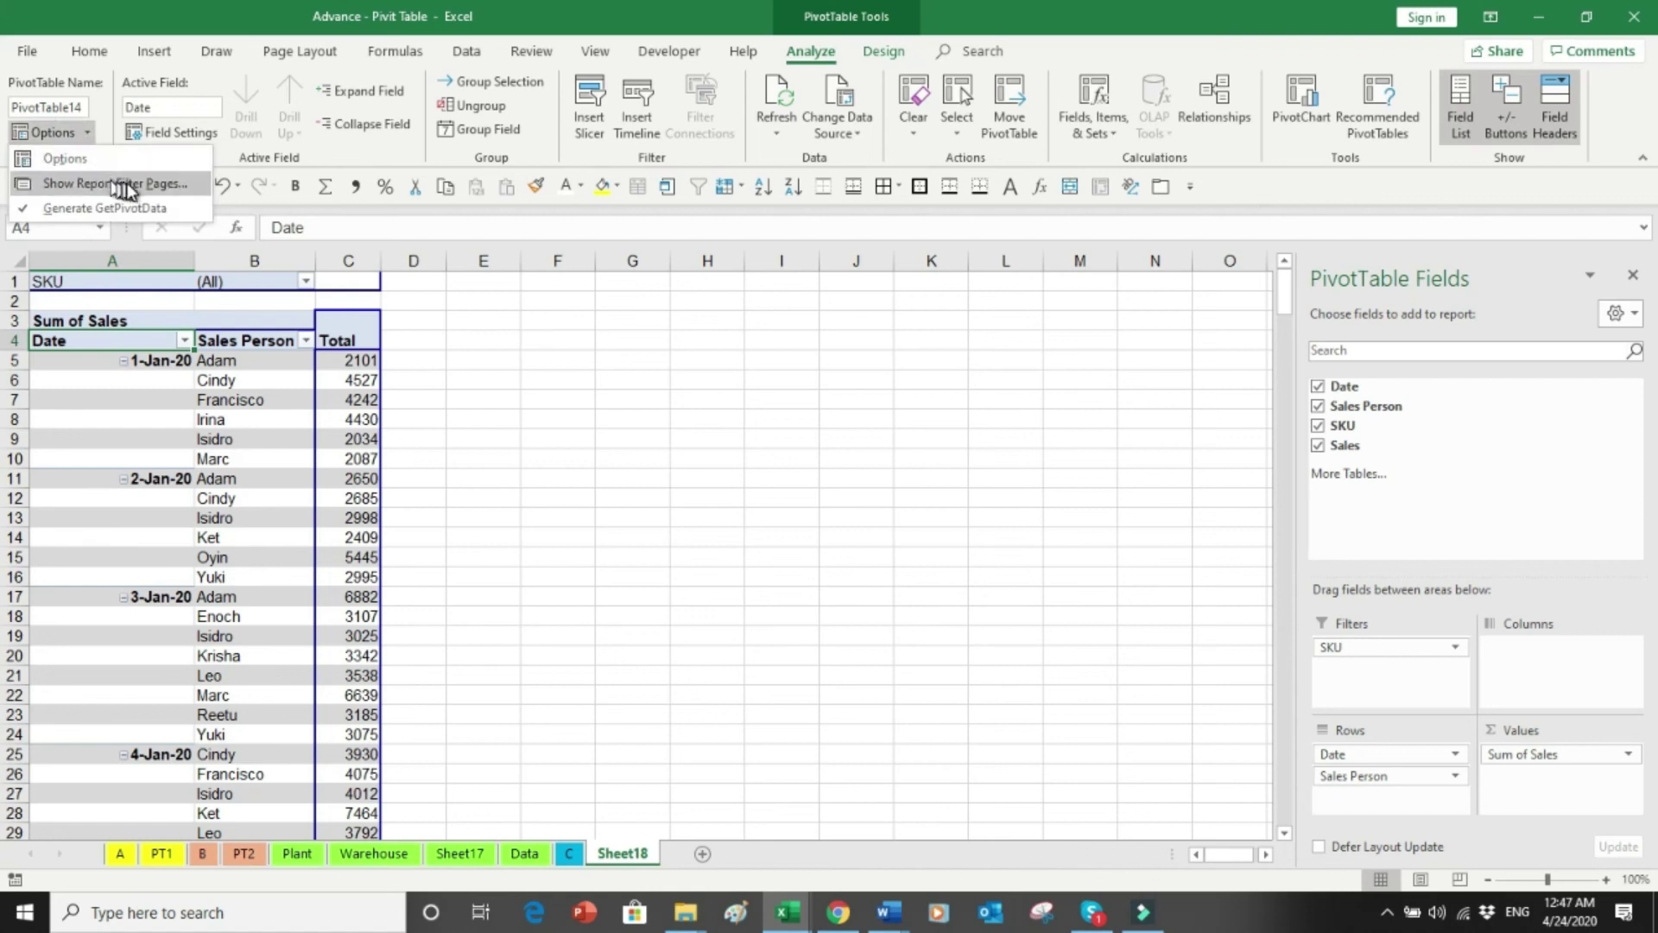
pyautogui.click(179, 185)
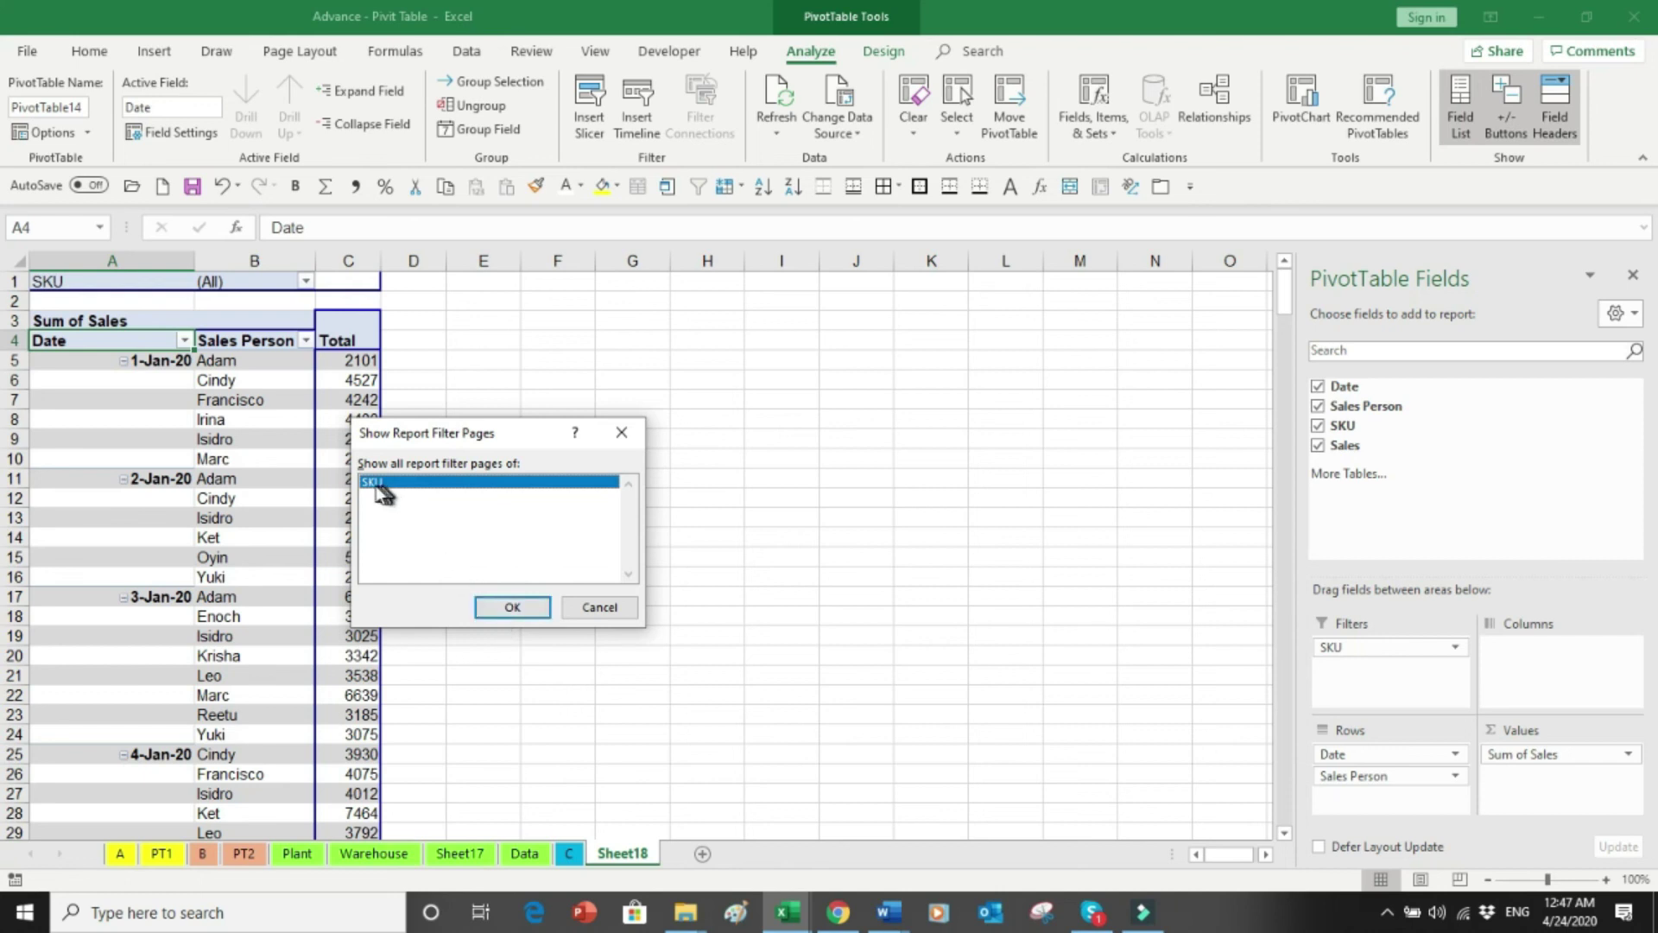
pyautogui.click(514, 608)
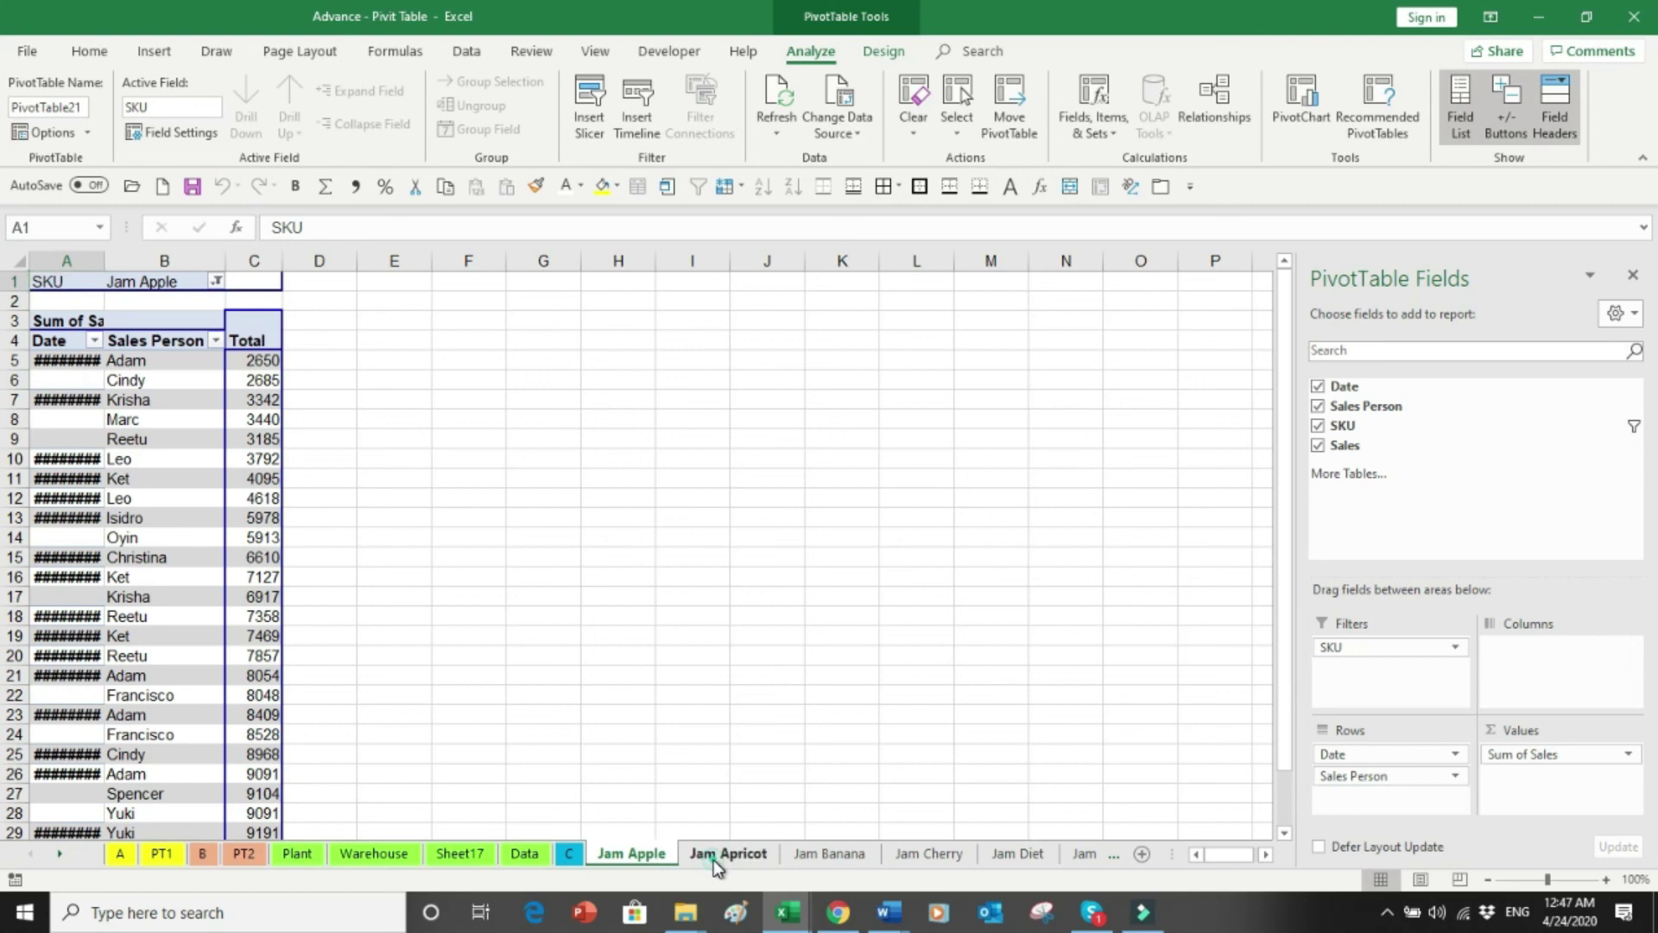
# Step: Browse the new SKU sheets from Jam Apricot through Jam Strawberry
pyautogui.click(714, 861)
pyautogui.click(831, 855)
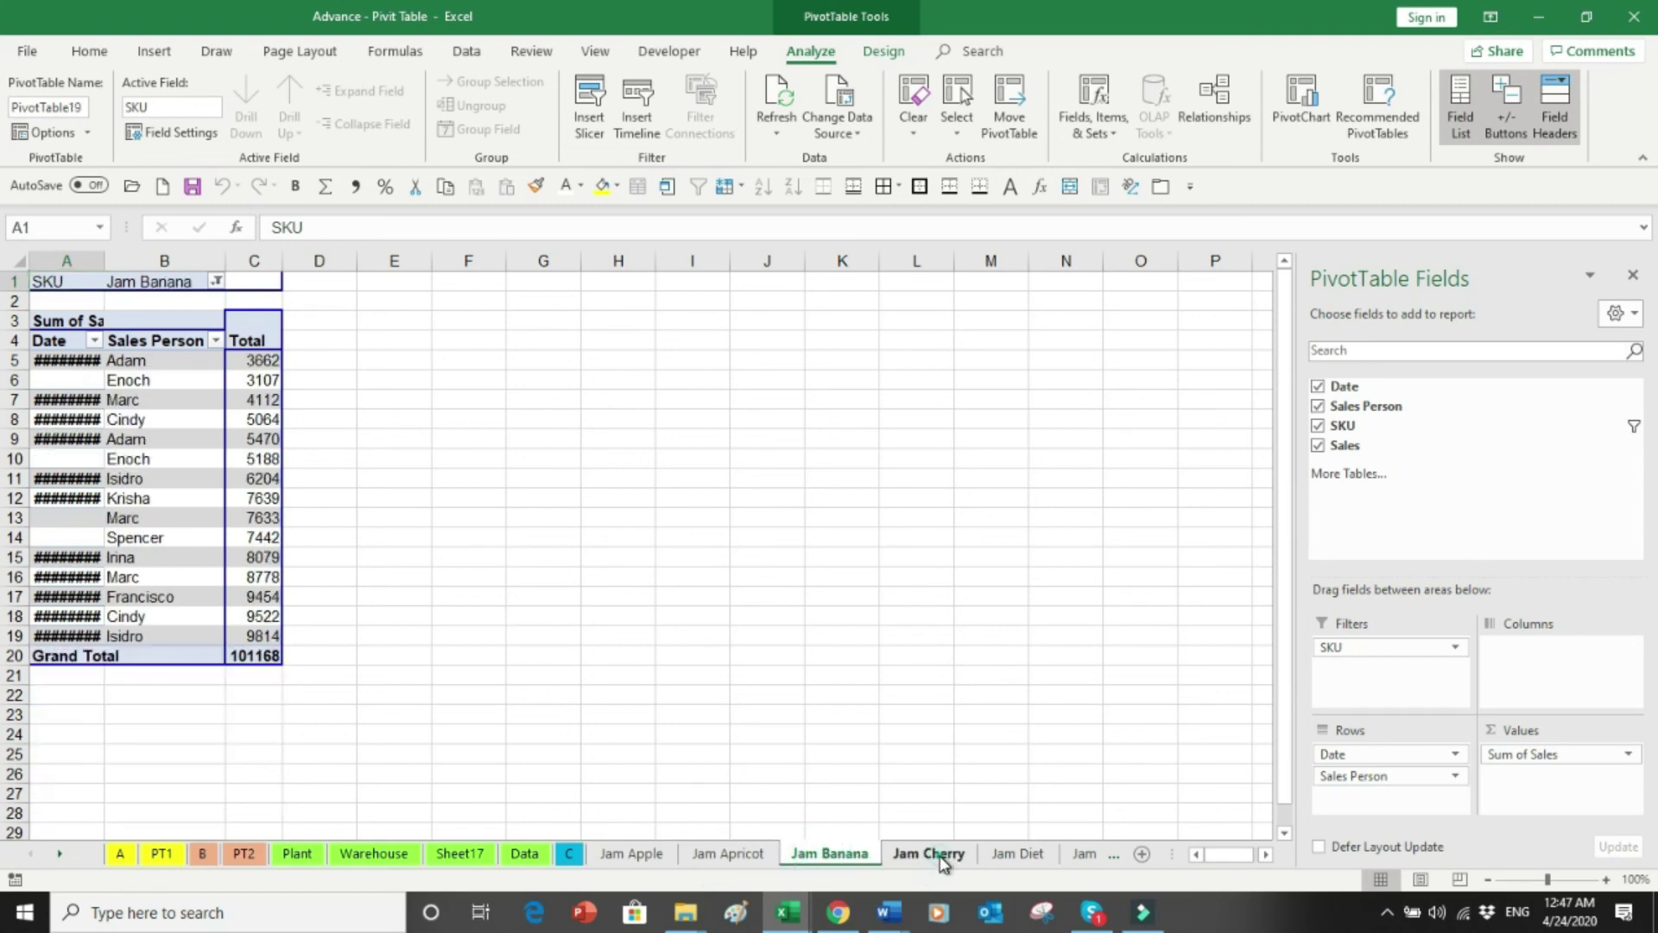
pyautogui.click(941, 859)
pyautogui.click(1016, 857)
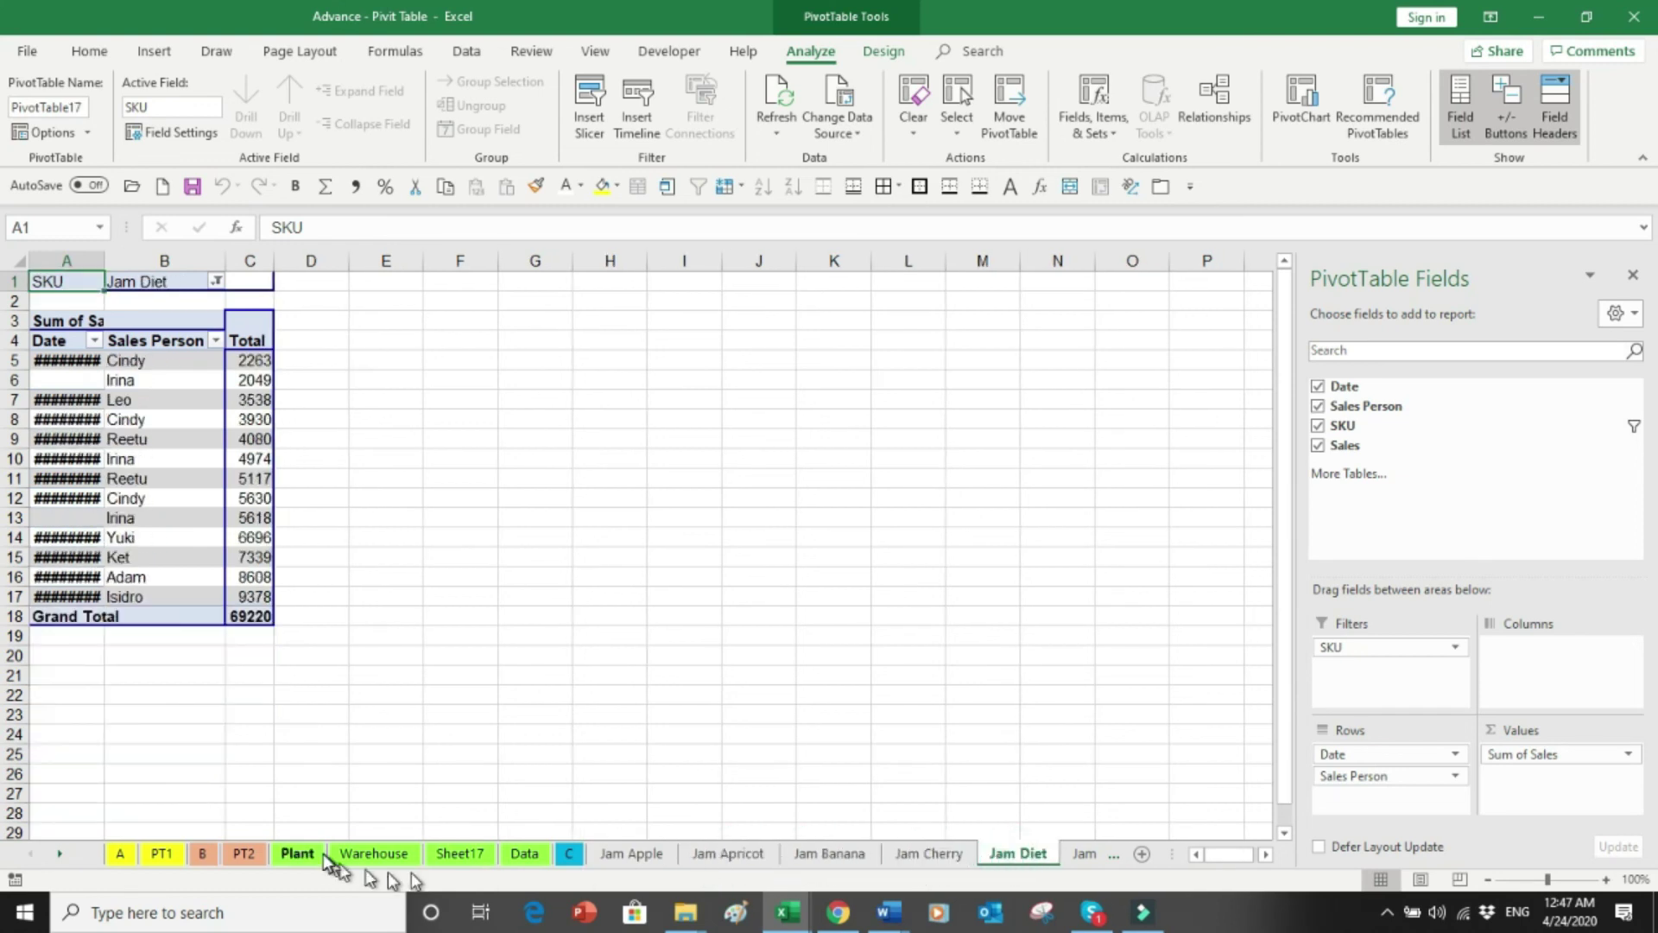
pyautogui.click(1263, 854)
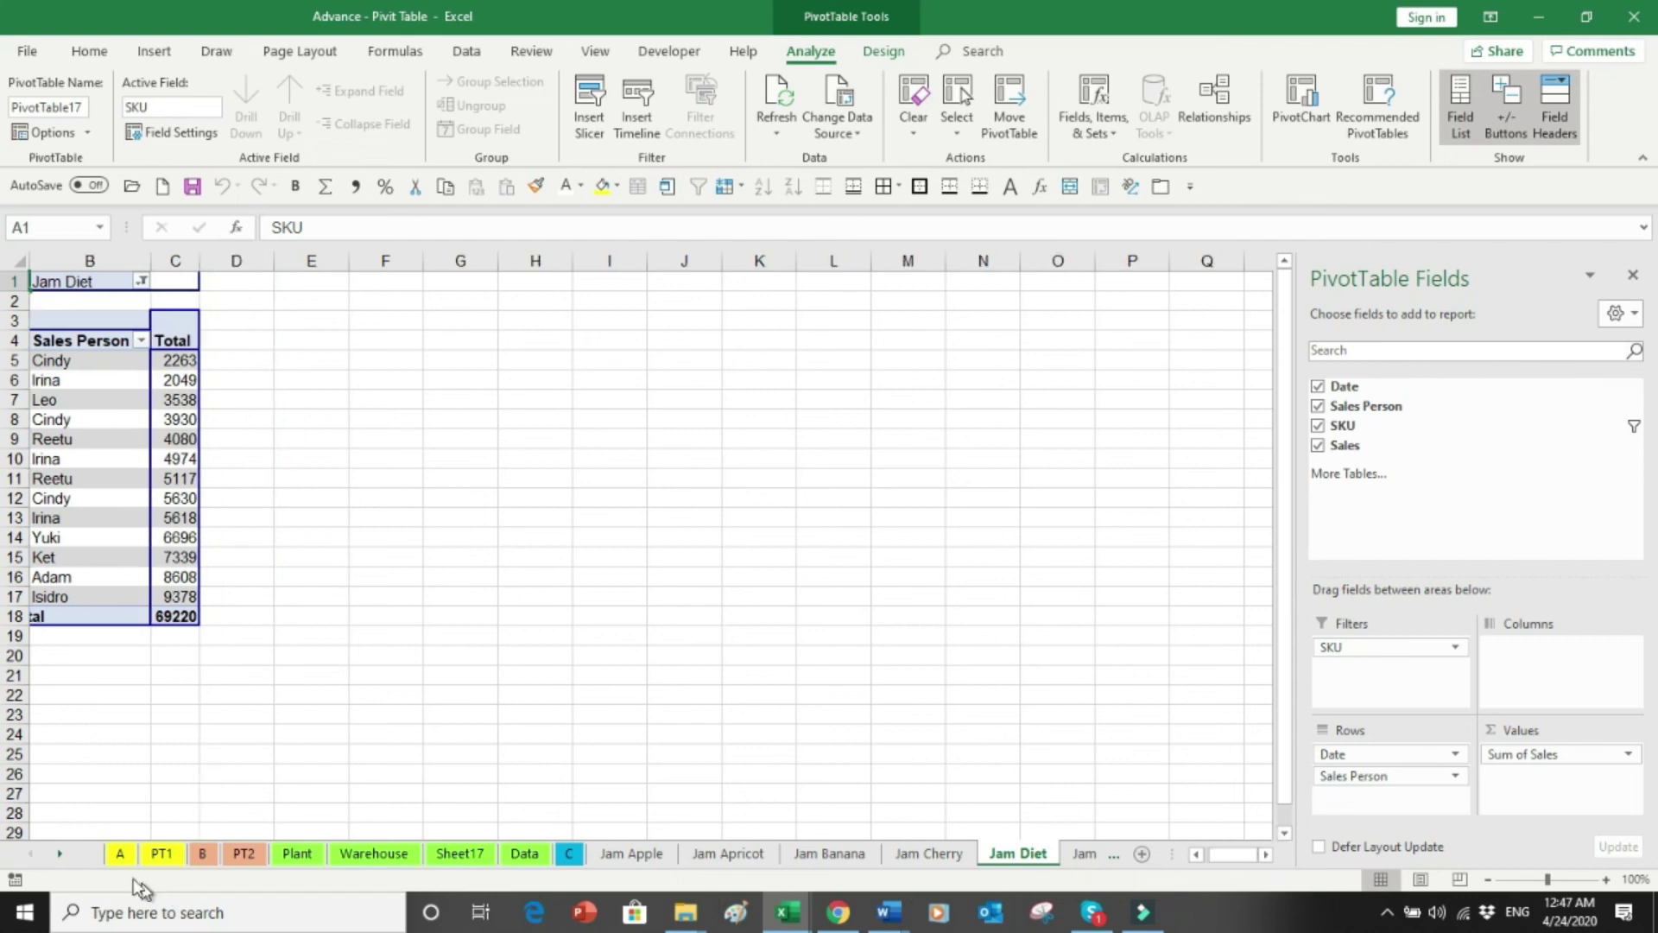
pyautogui.click(59, 853)
pyautogui.click(58, 853)
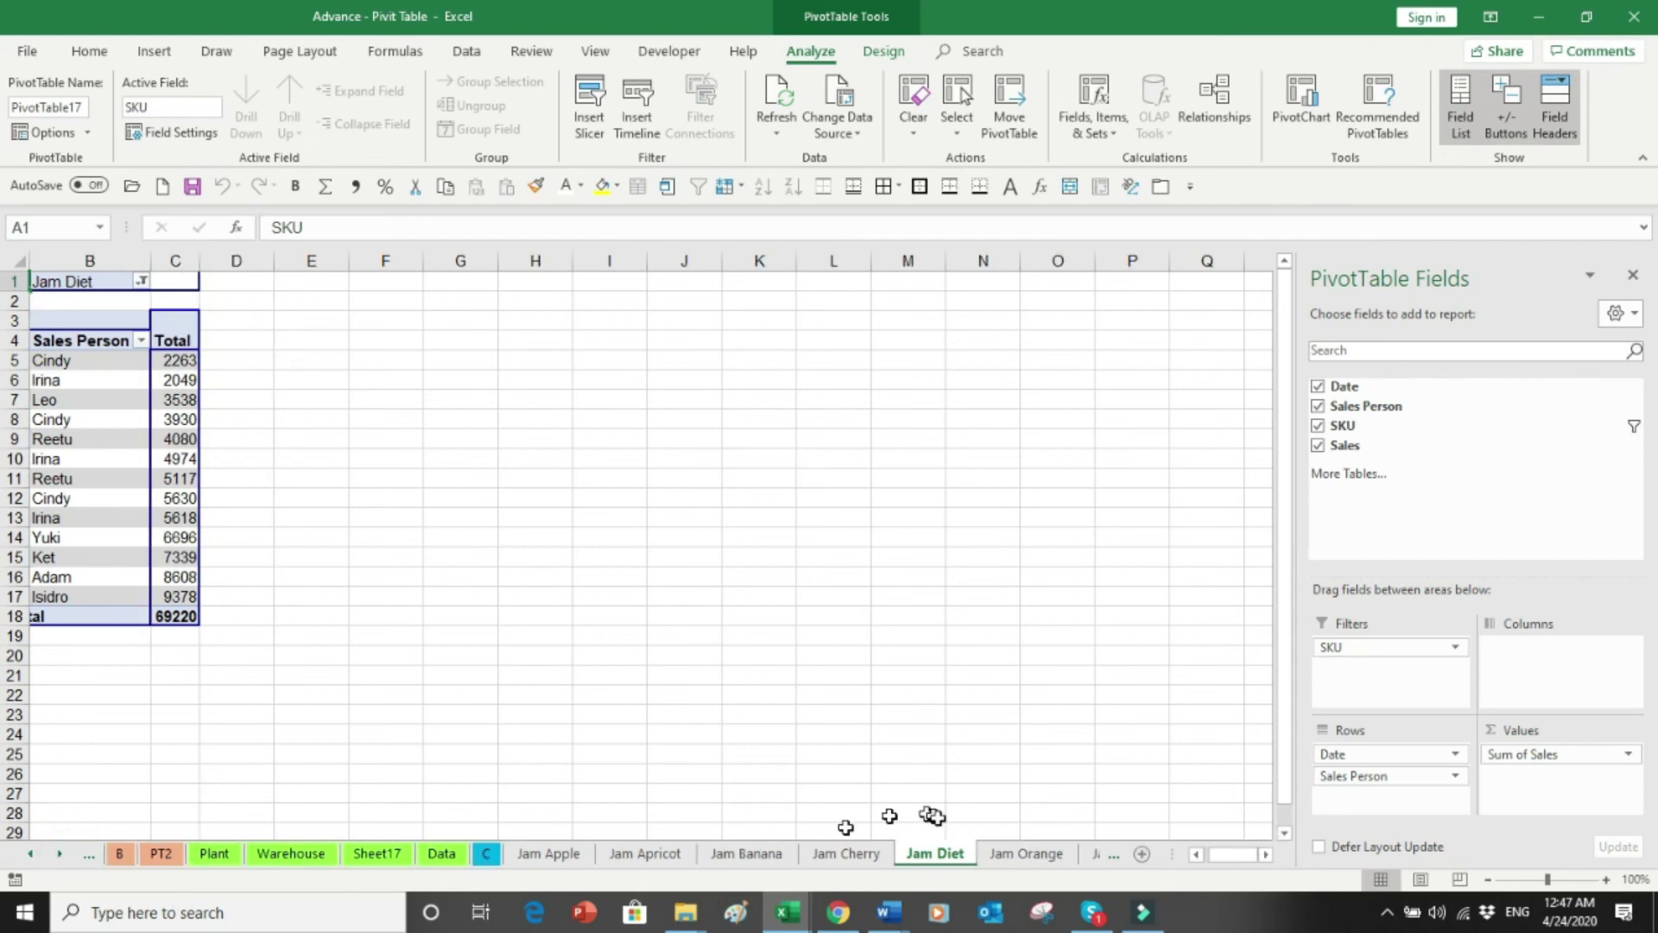
pyautogui.click(1024, 854)
pyautogui.click(1093, 853)
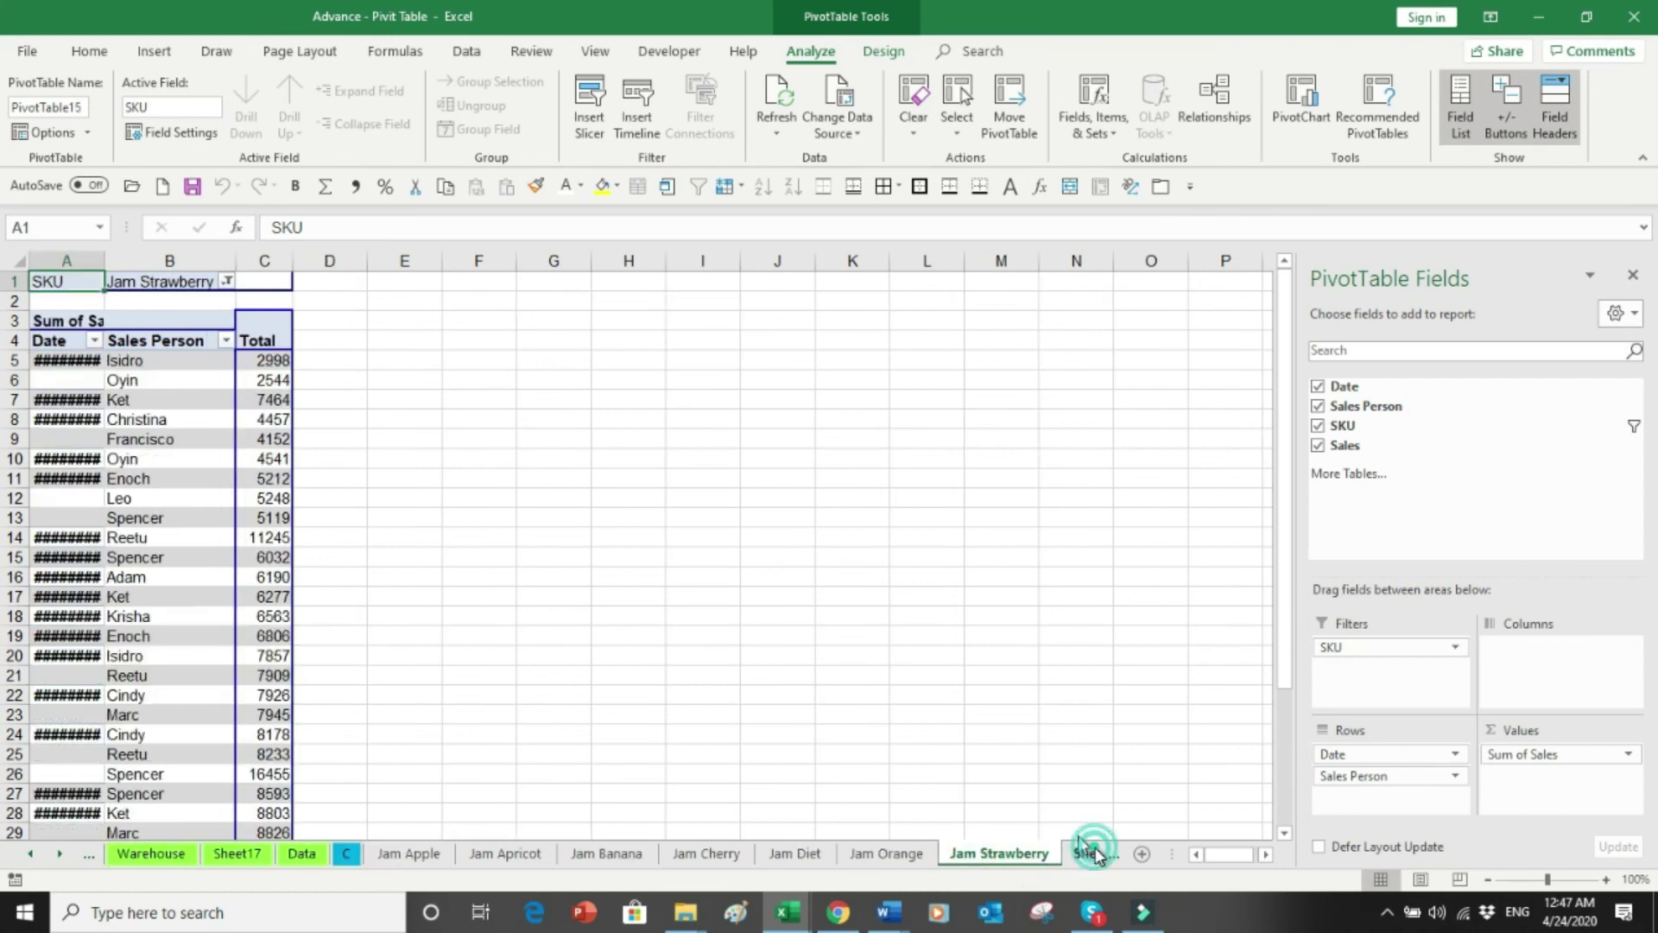
# Step: Return to Sheet18, then open Jam Banana and autofit column A so its dates display
pyautogui.click(1093, 854)
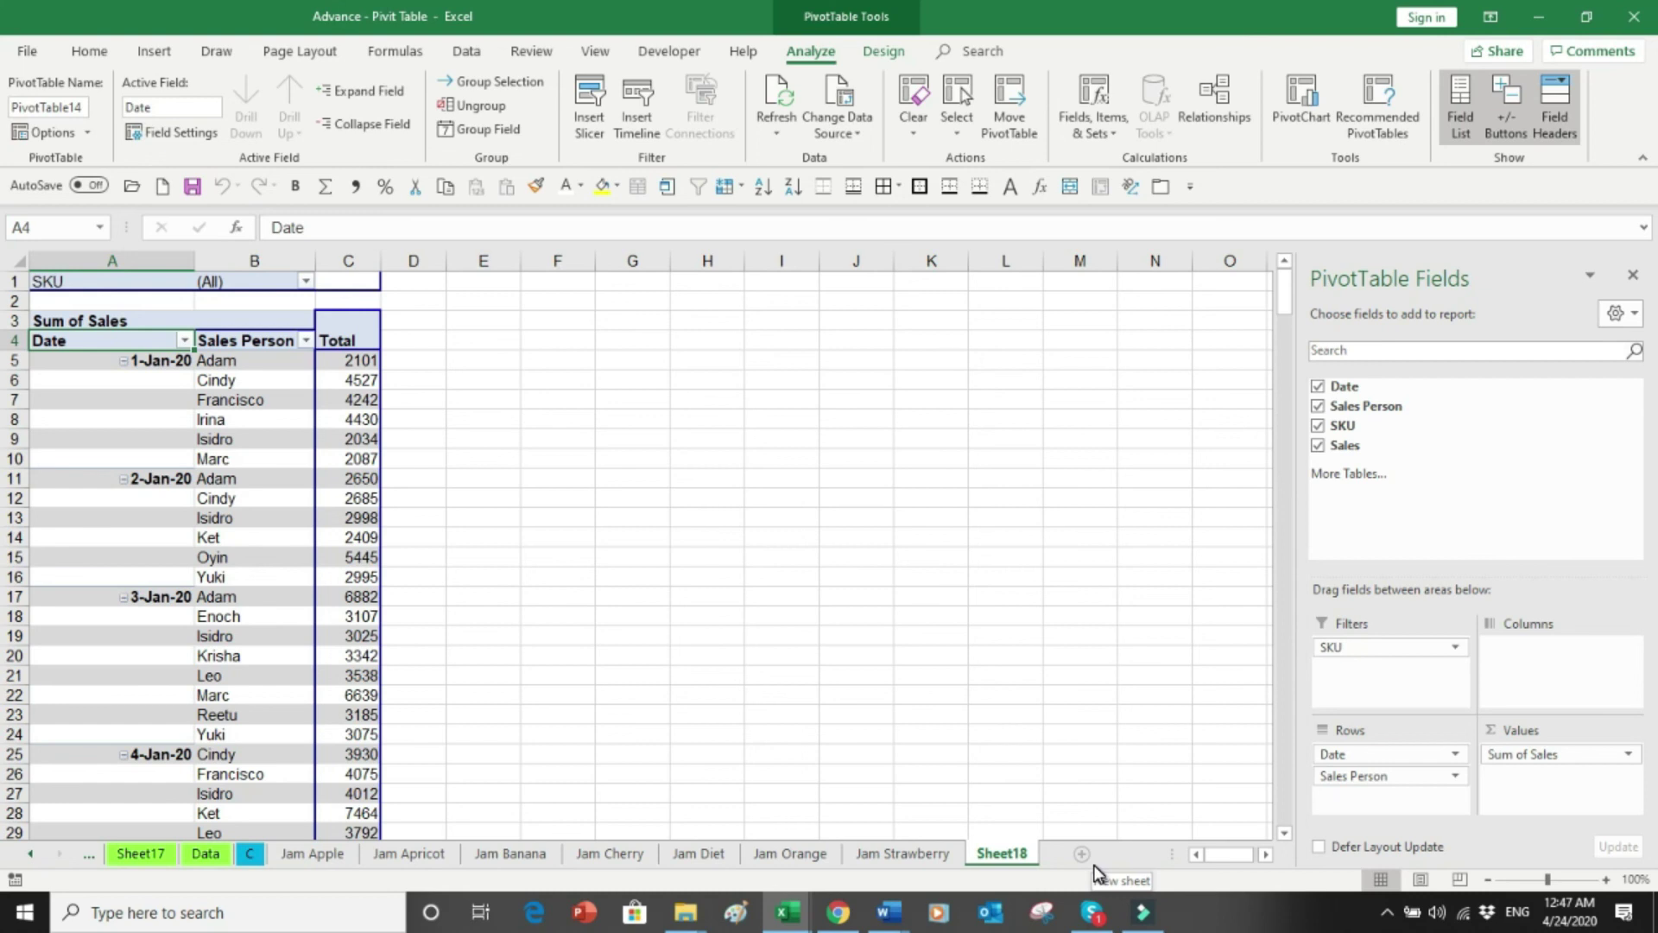
pyautogui.click(510, 854)
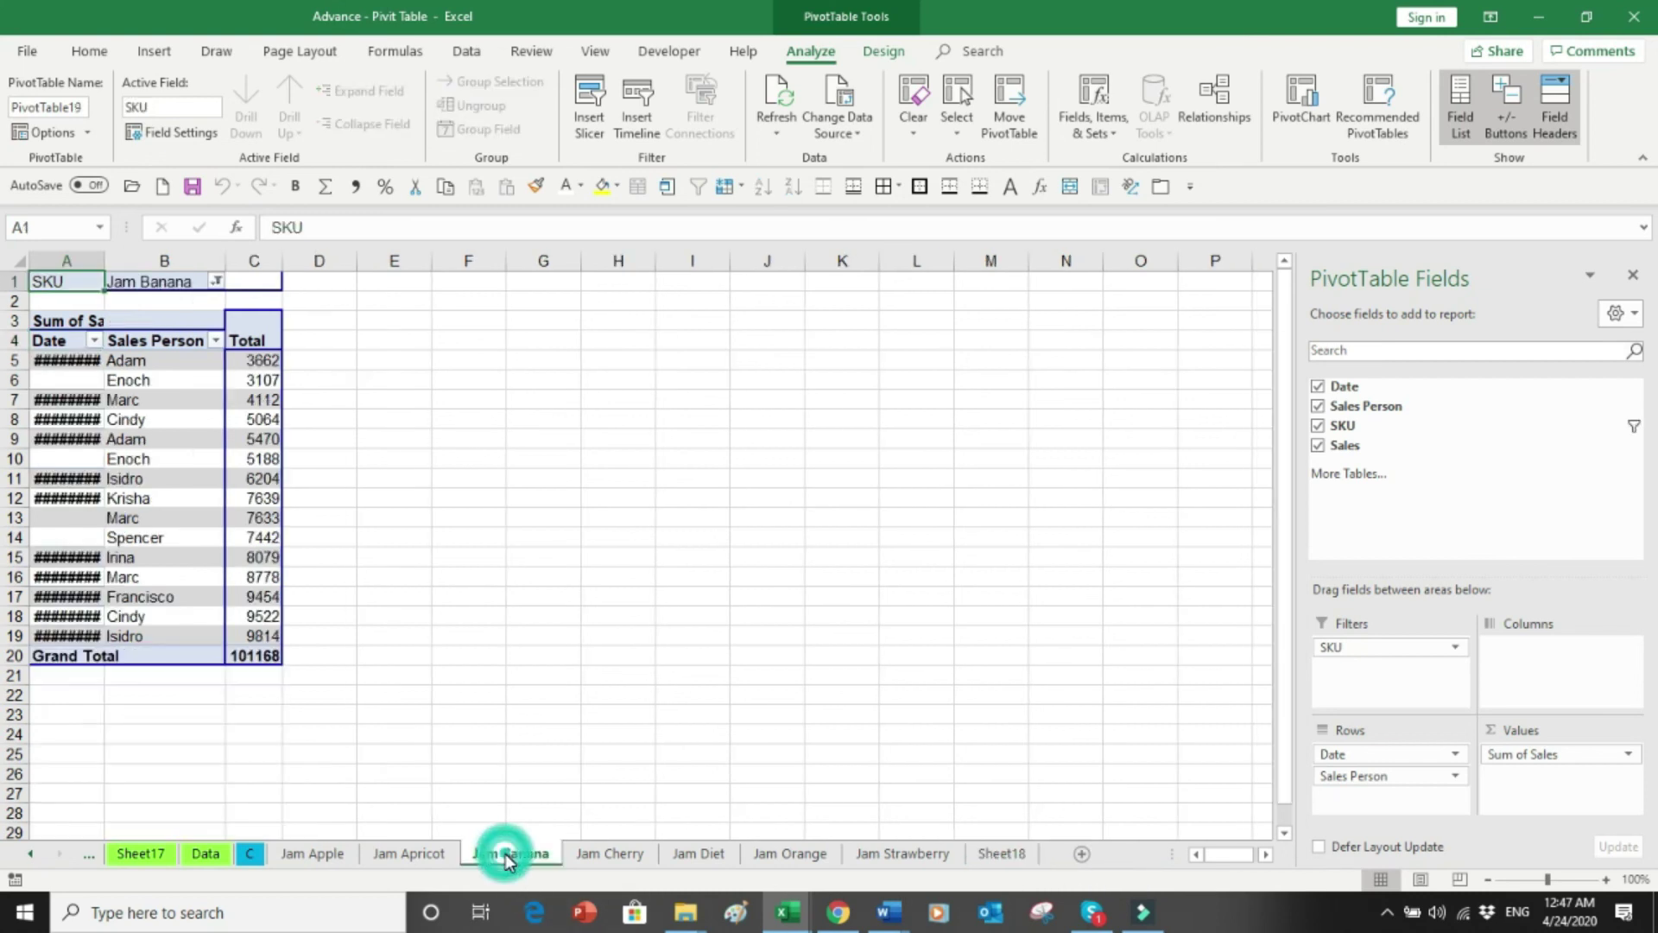
pyautogui.doubleClick(106, 259)
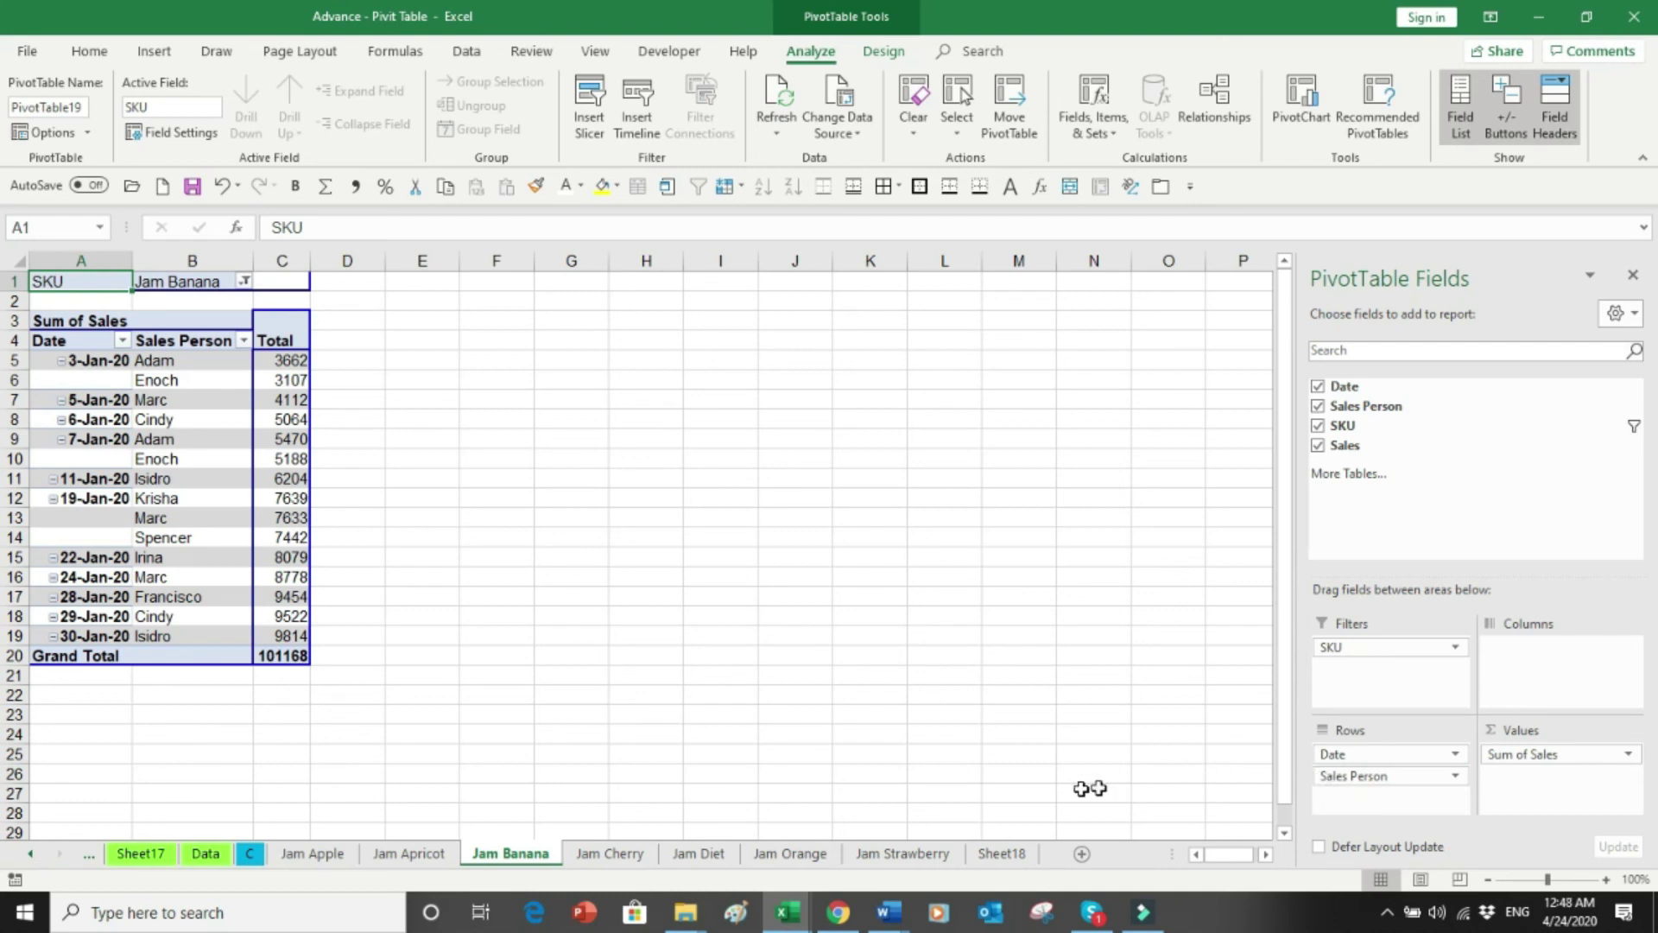
# Step: Drill into the Jam Banana grand total to list its source rows, widening column C
pyautogui.click(292, 657)
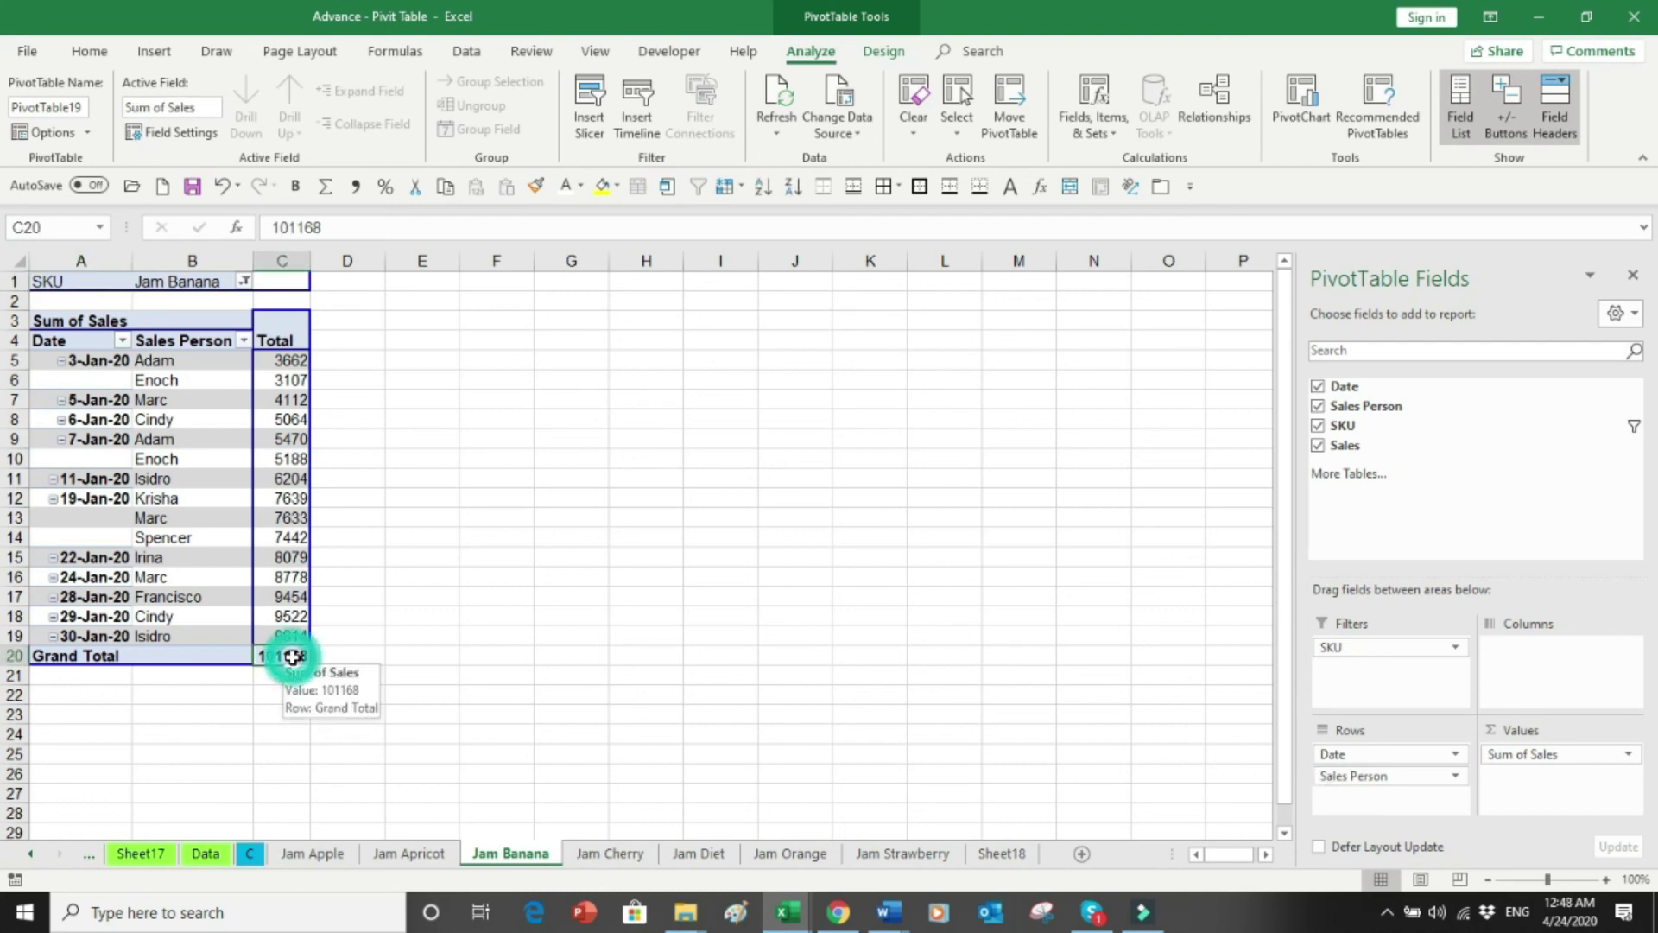
pyautogui.doubleClick(292, 657)
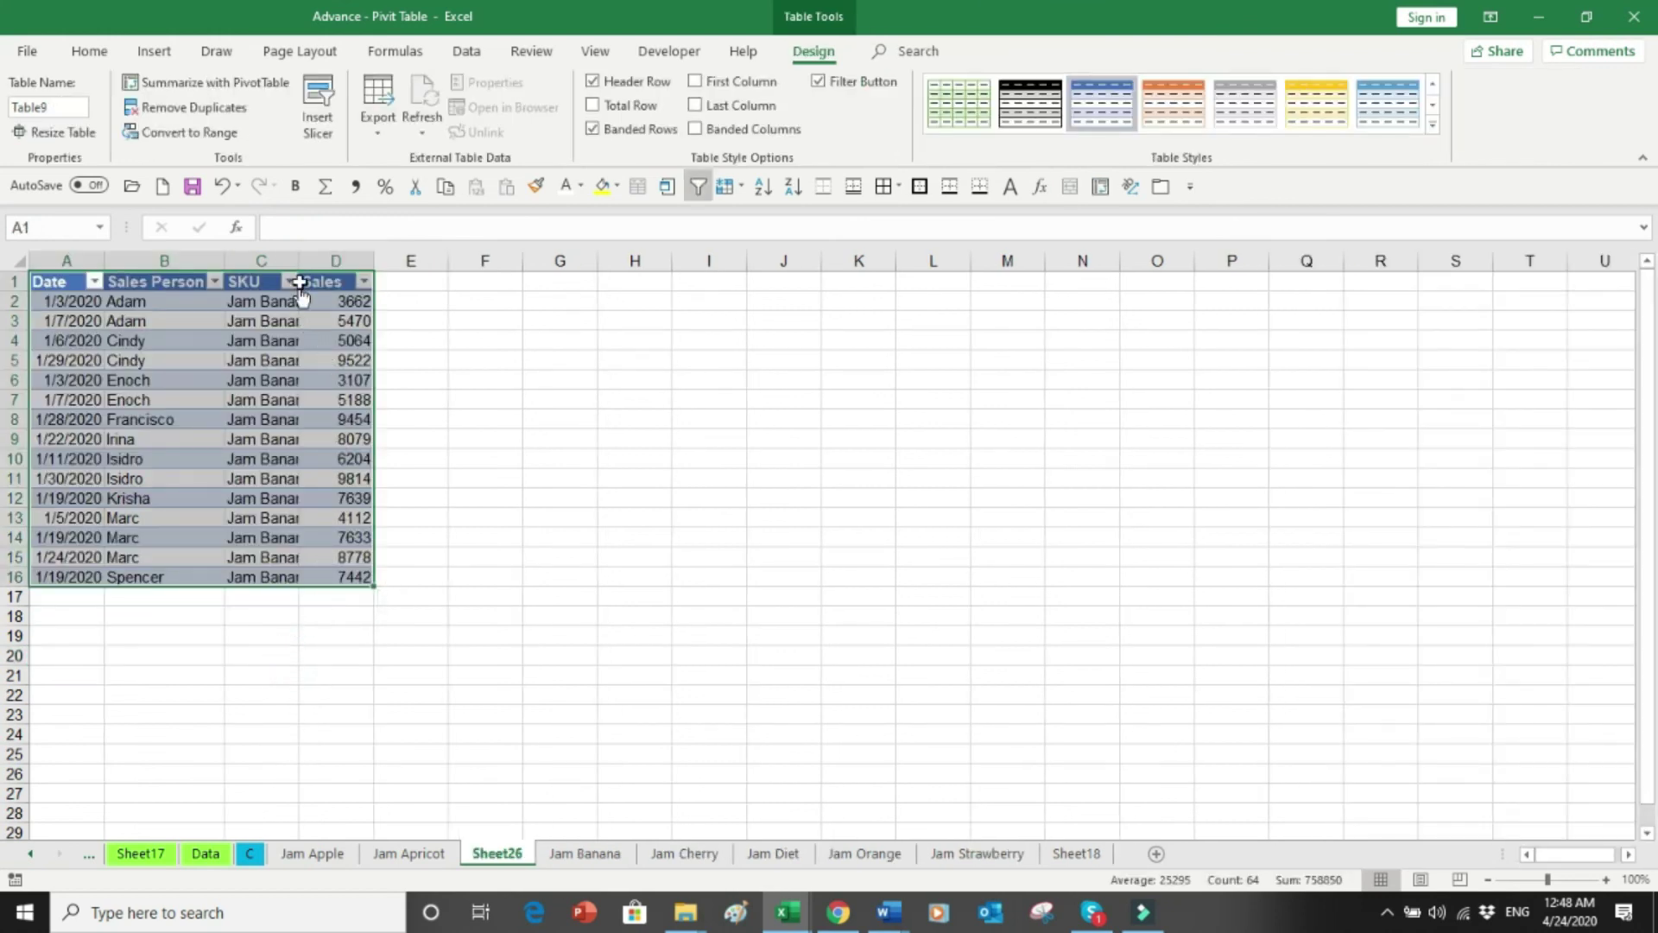
pyautogui.doubleClick(300, 252)
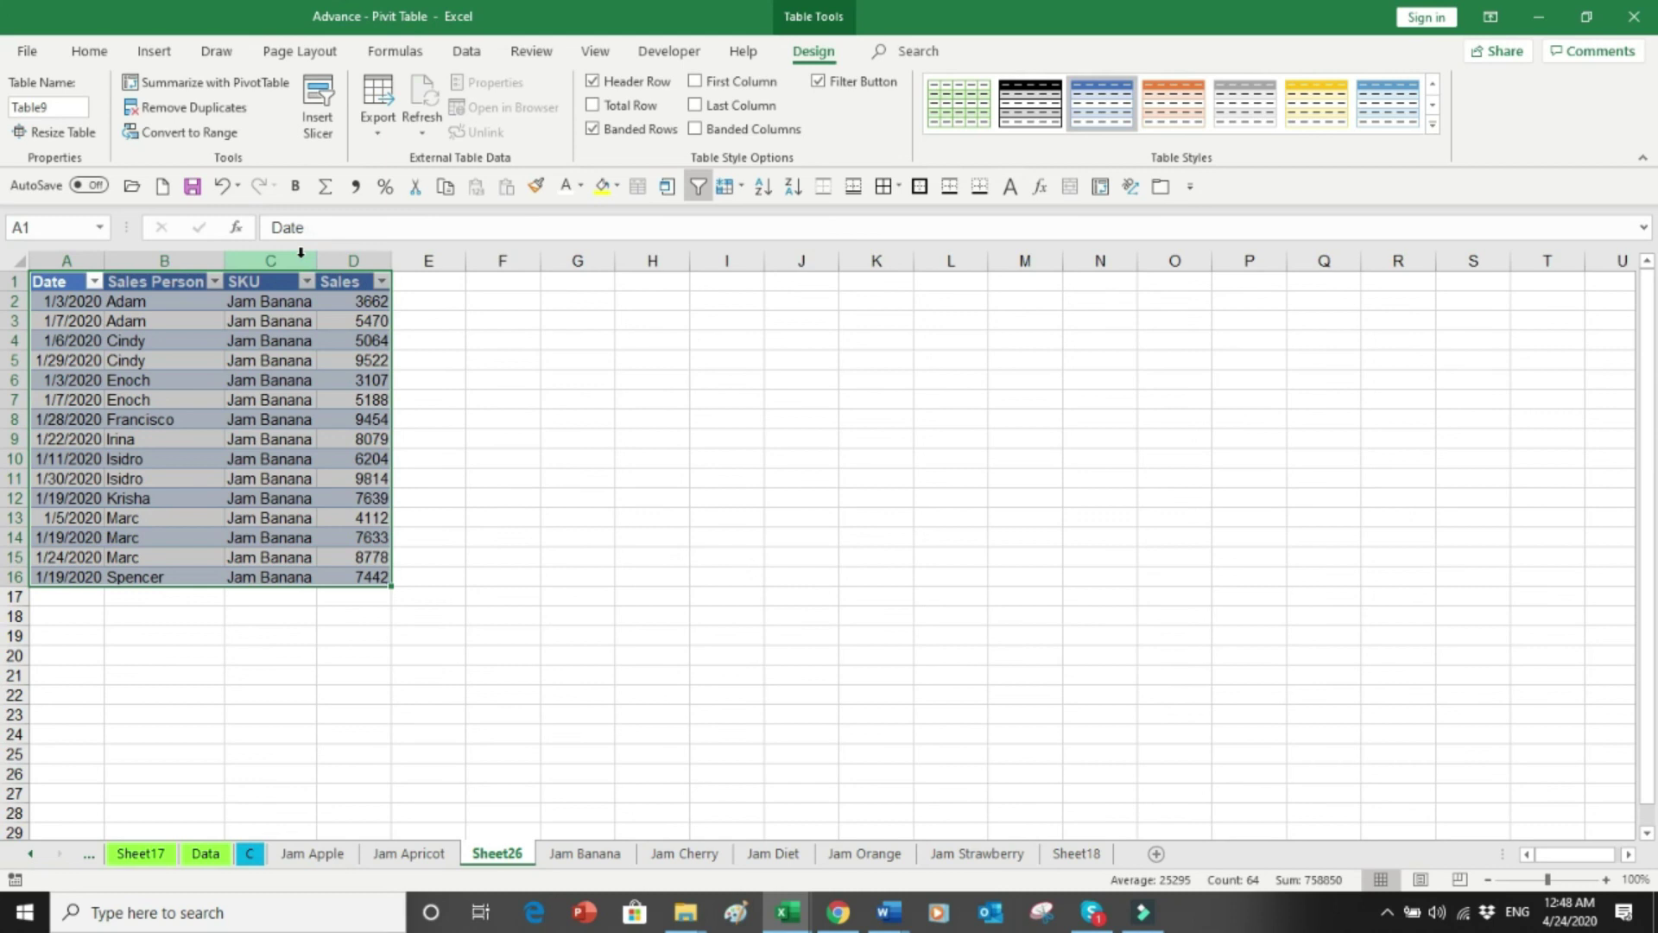
pyautogui.moveTo(300, 252); pyautogui.dragTo(321, 252)
# Step: Select the SKU values in column C starting from C2
pyautogui.click(572, 594)
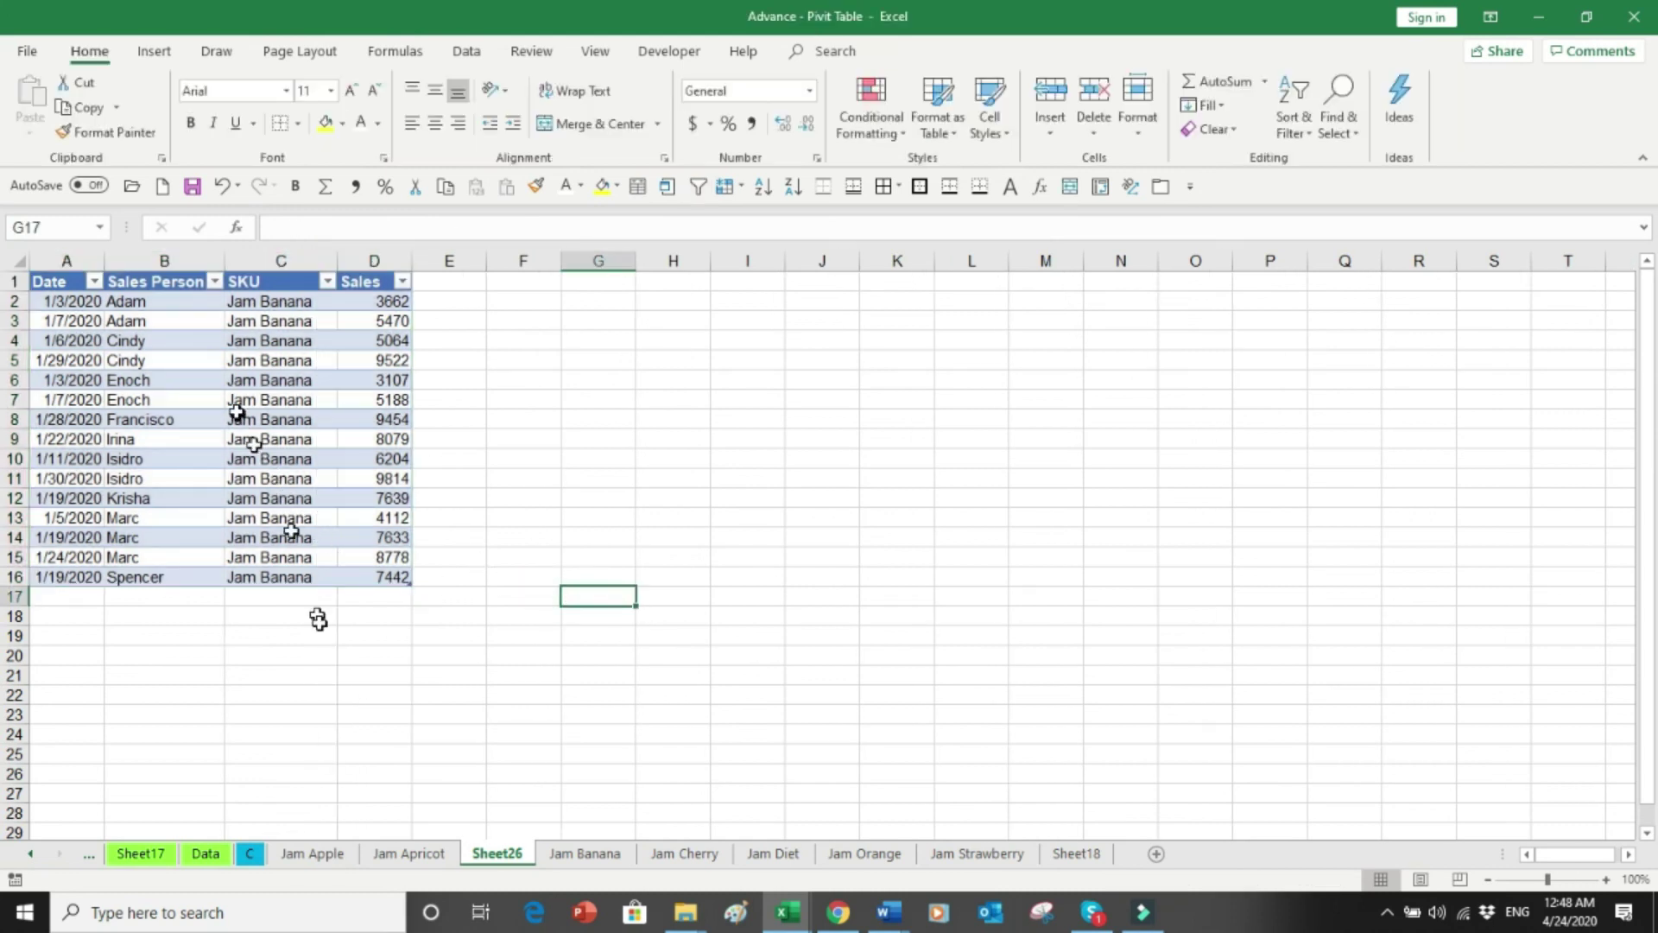
pyautogui.click(270, 297)
pyautogui.moveTo(270, 298); pyautogui.dragTo(271, 628)
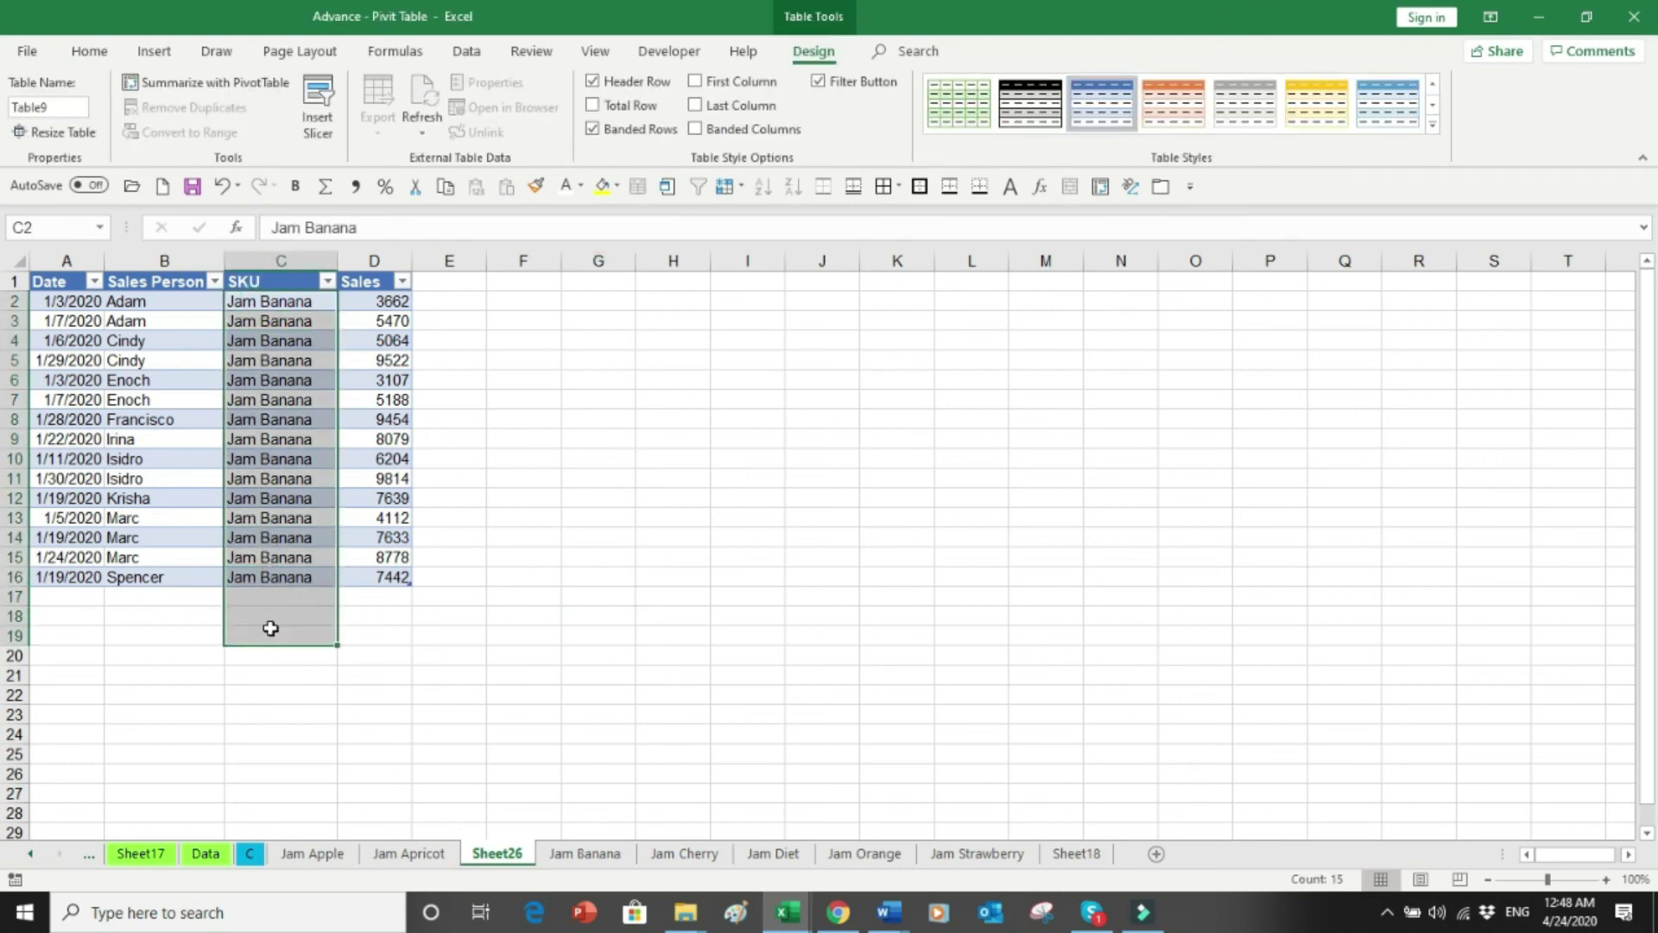